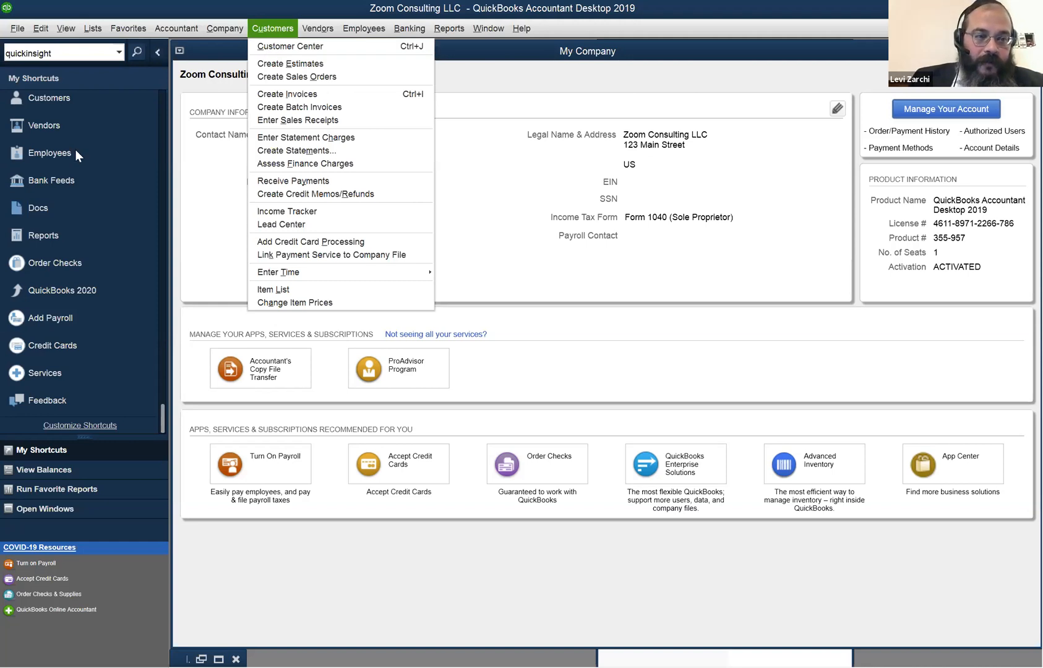
Browse the File, Accountant, Customers, Vendors and Window menus, then dismiss them.
click(18, 29)
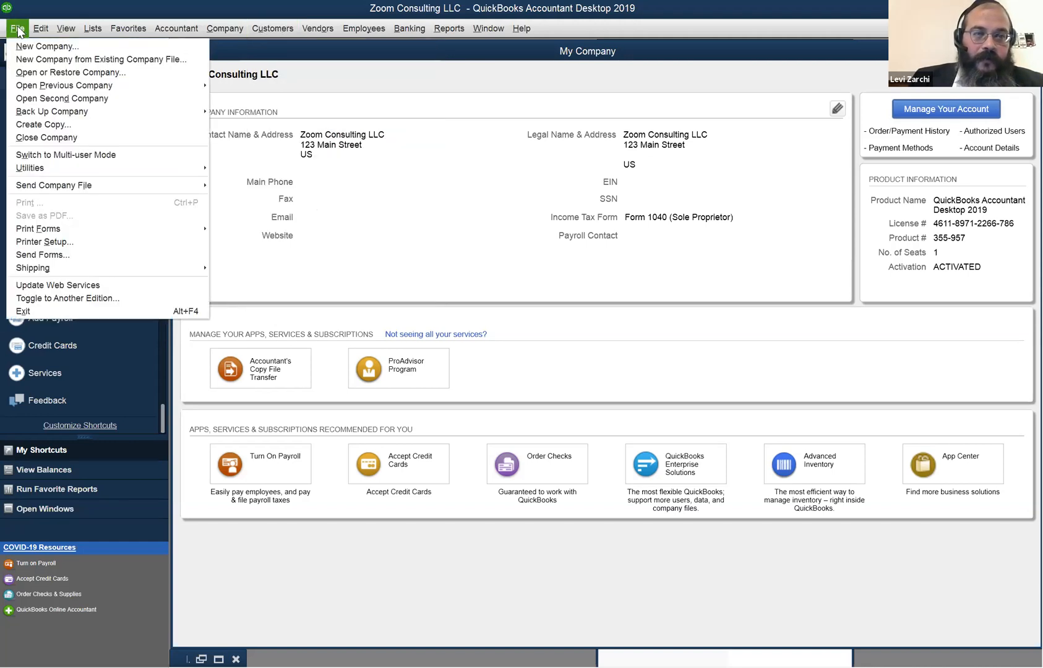
key(Right)
key(Right)
key(Right)
key(Right)
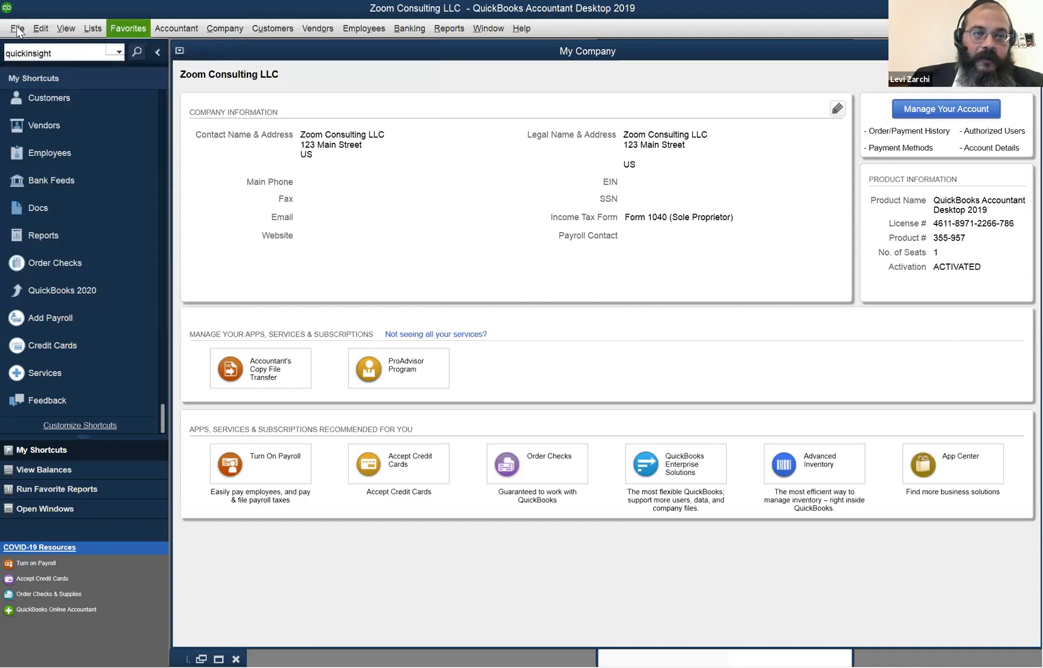
key(Right)
key(Right)
key(Right)
key(Right)
key(Left)
key(Left)
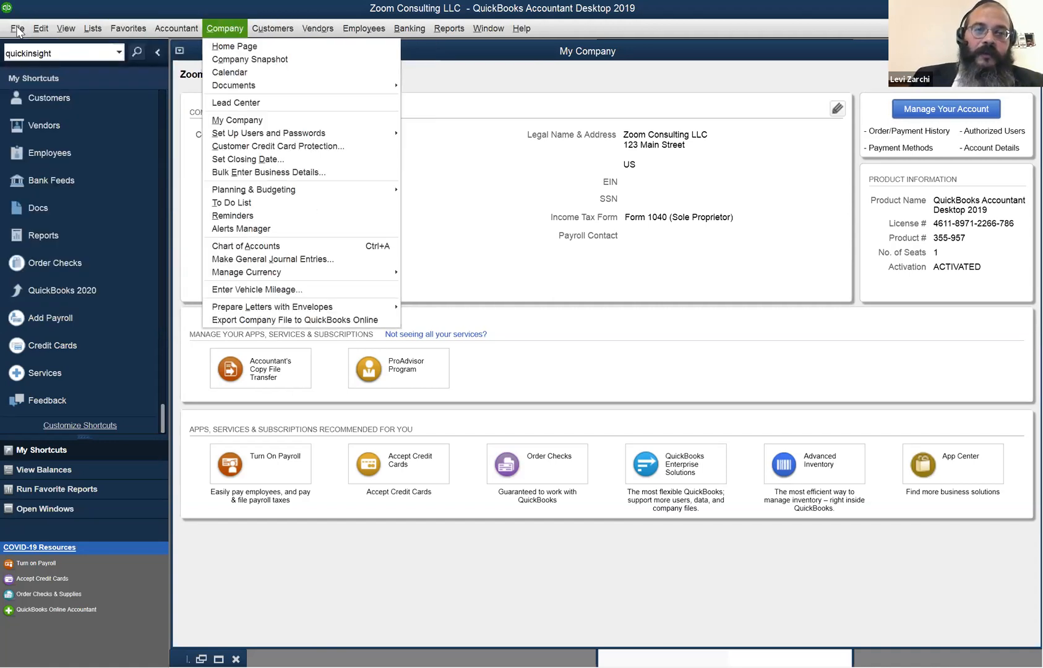
key(Left)
key(Right)
key(Right)
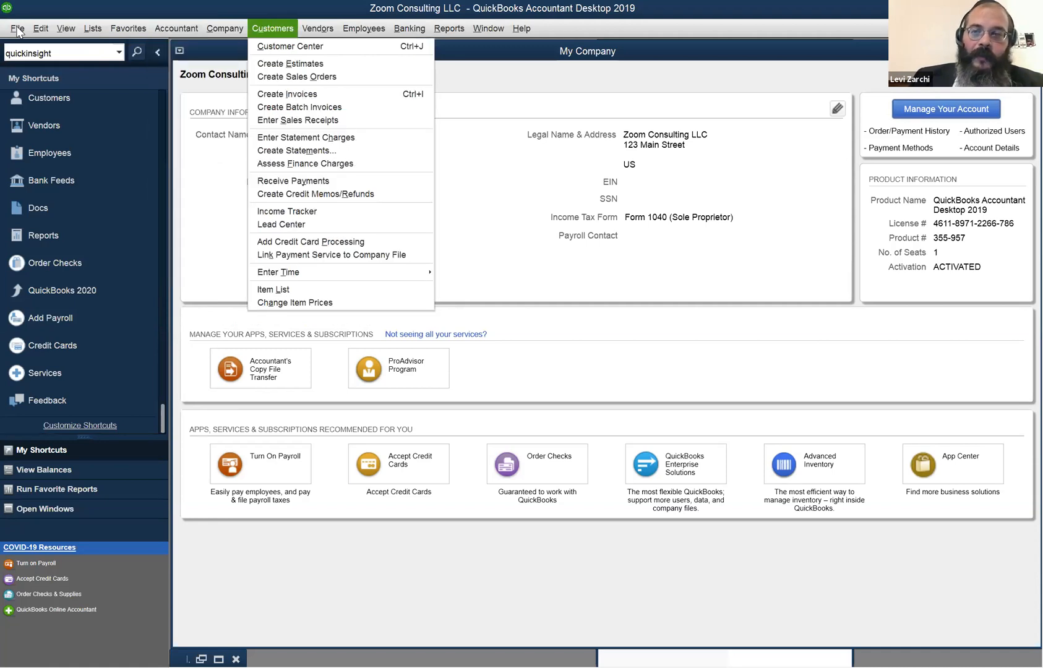
key(Right)
key(Right)
key(Right)
key(Right)
key(Right)
key(Left)
key(Left)
key(Left)
key(Left)
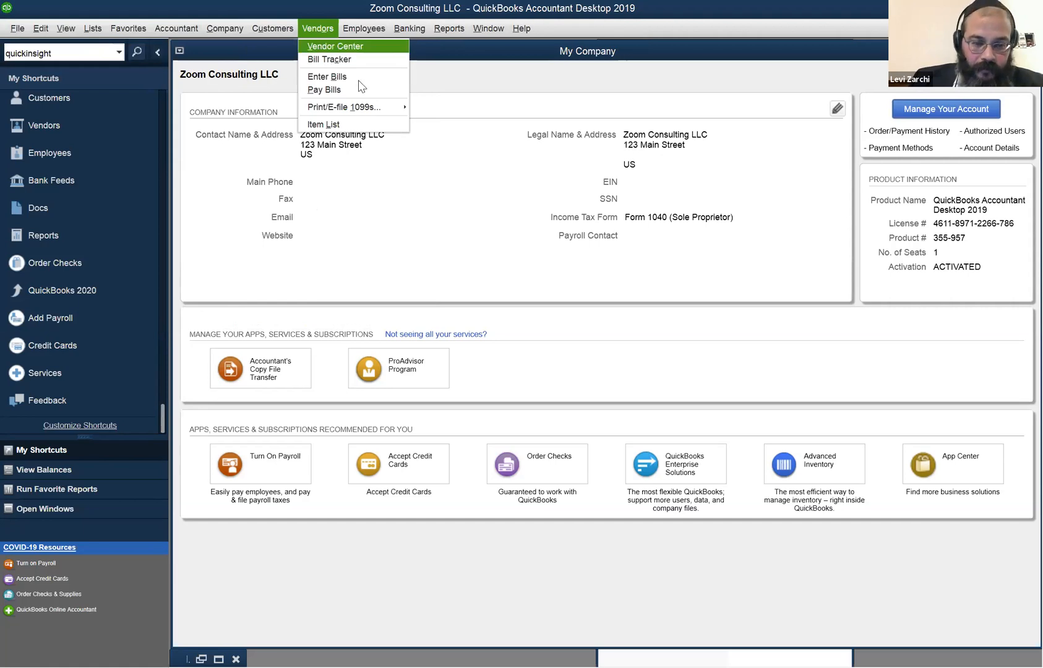
click(110, 217)
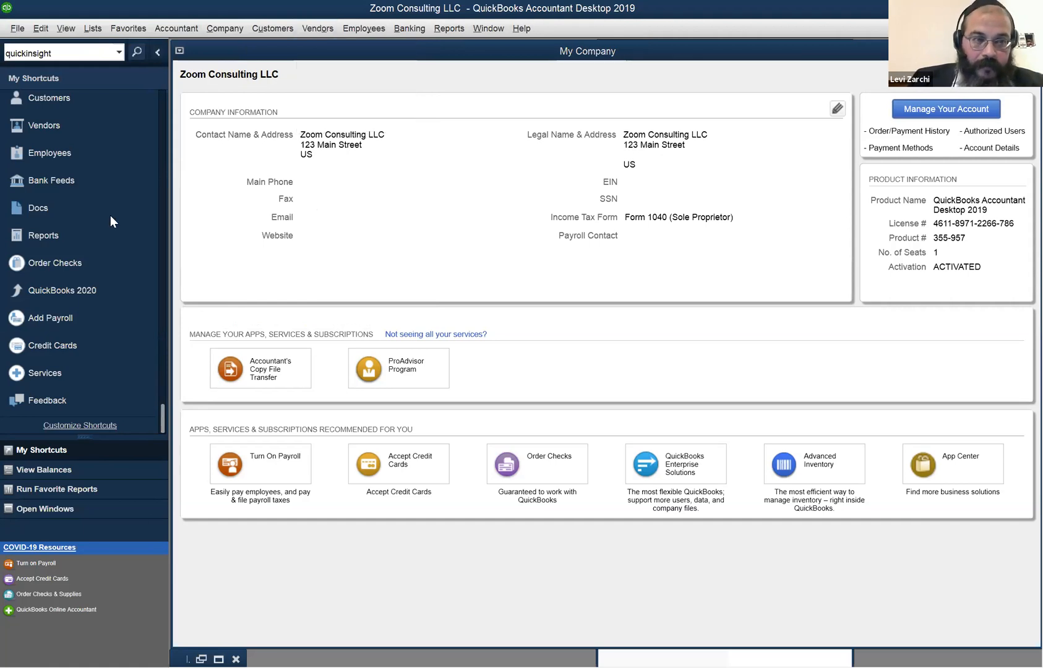
Turn on View > Open Window List to show open windows in the side panel.
click(67, 28)
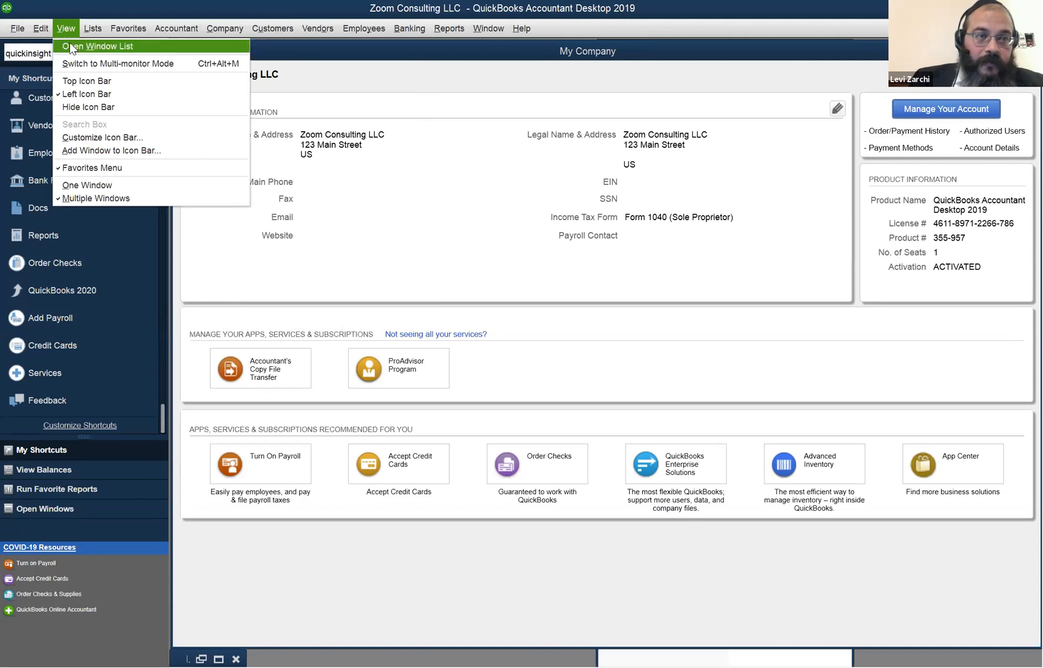
click(69, 45)
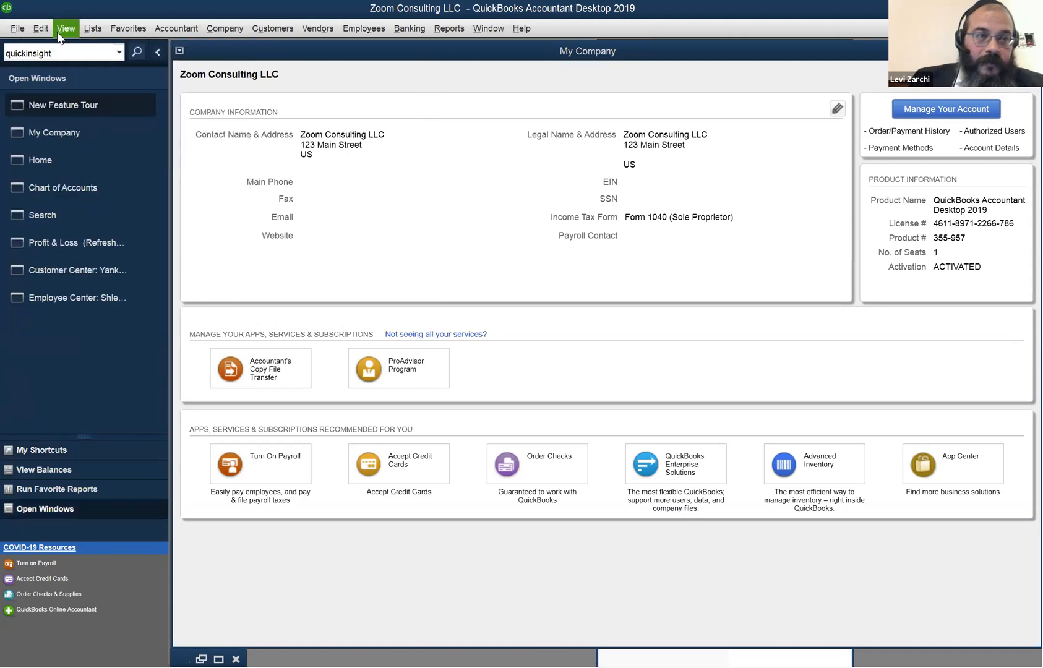
click(66, 29)
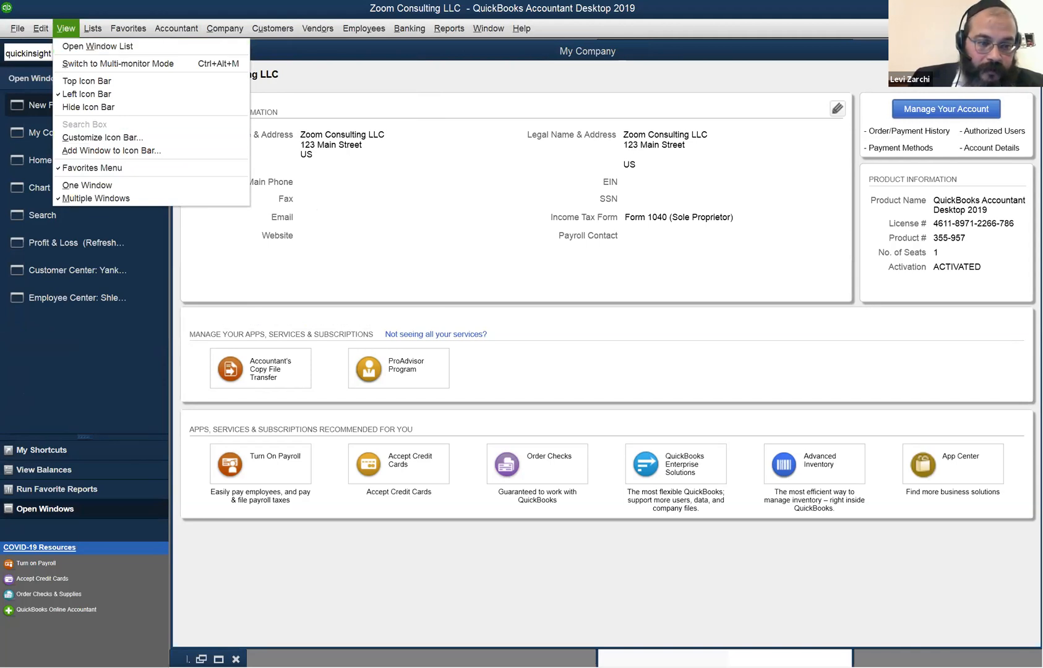
key(Escape)
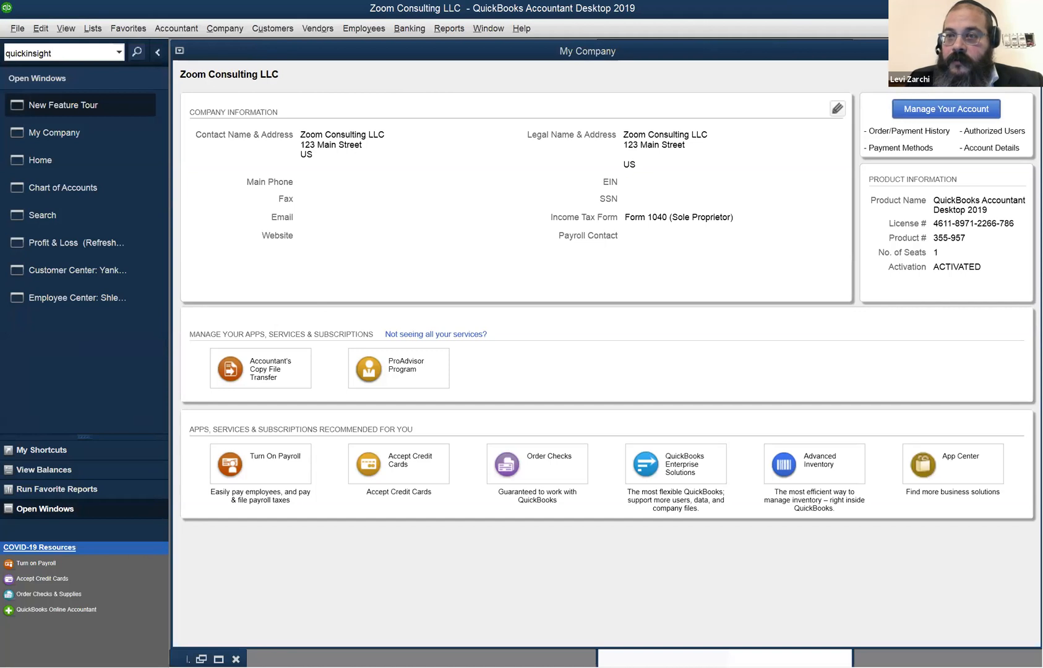
Close My Company, Chart of Accounts, Profit & Loss (without memorizing), Customer and Employee Centers.
click(1029, 51)
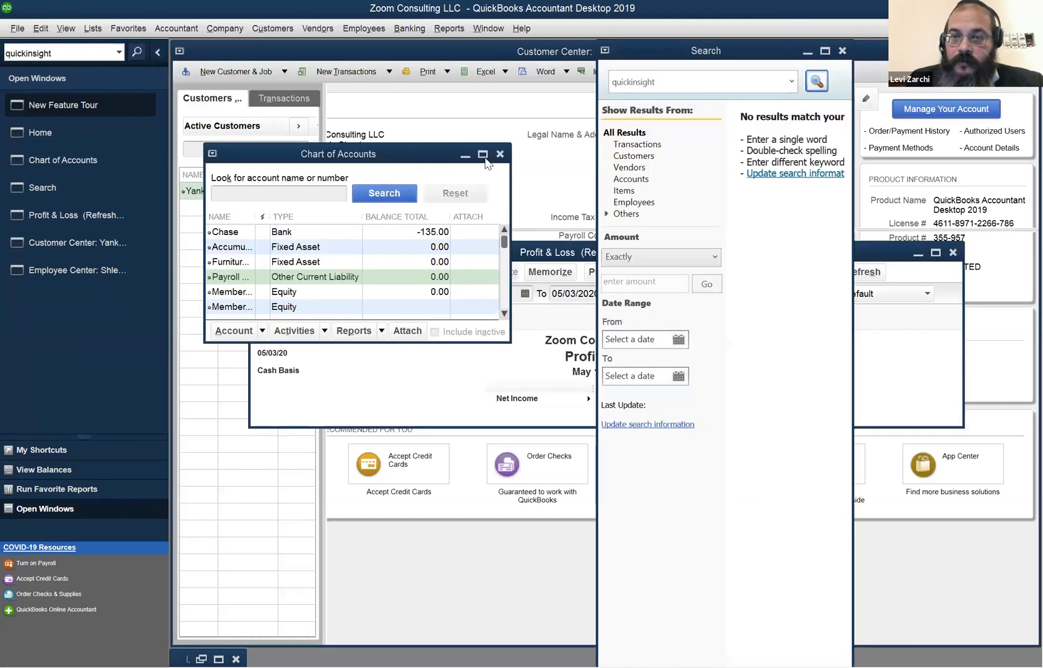
click(842, 51)
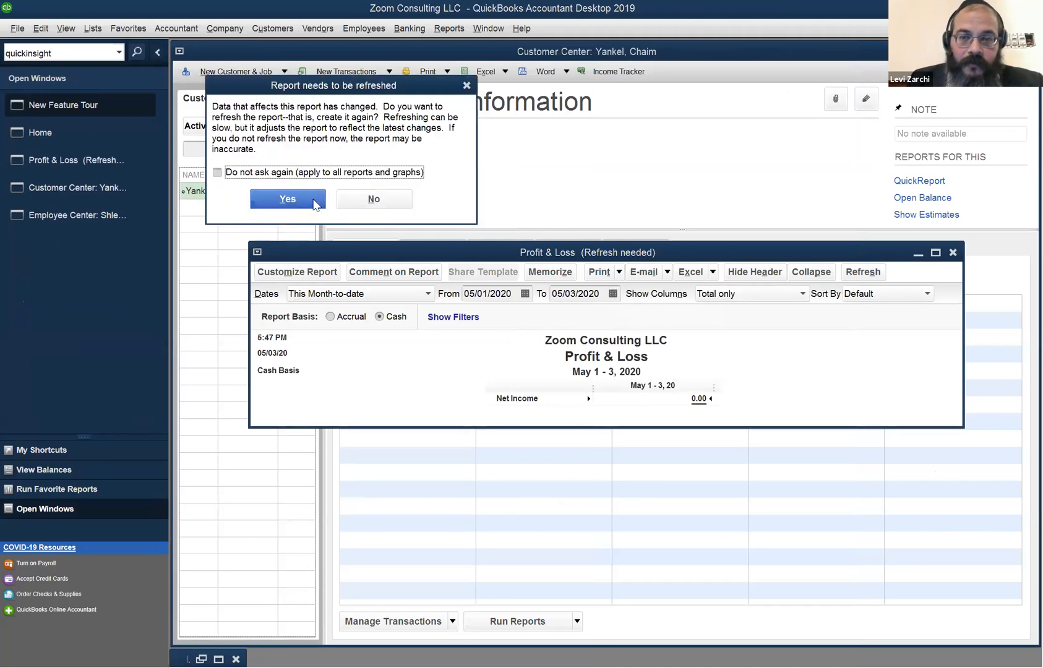
click(955, 255)
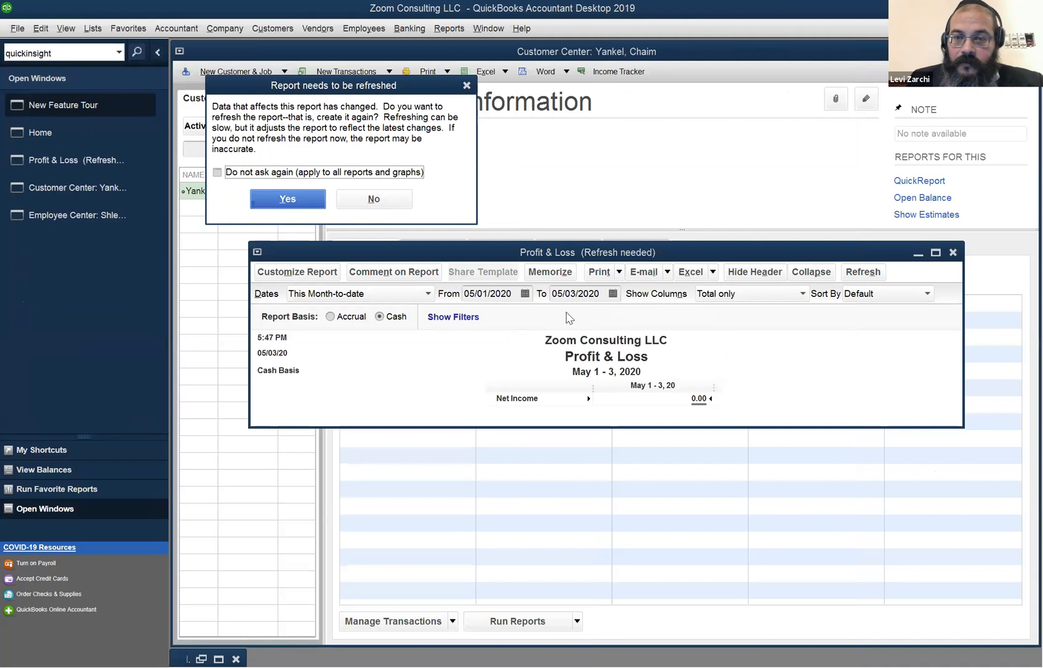
click(598, 303)
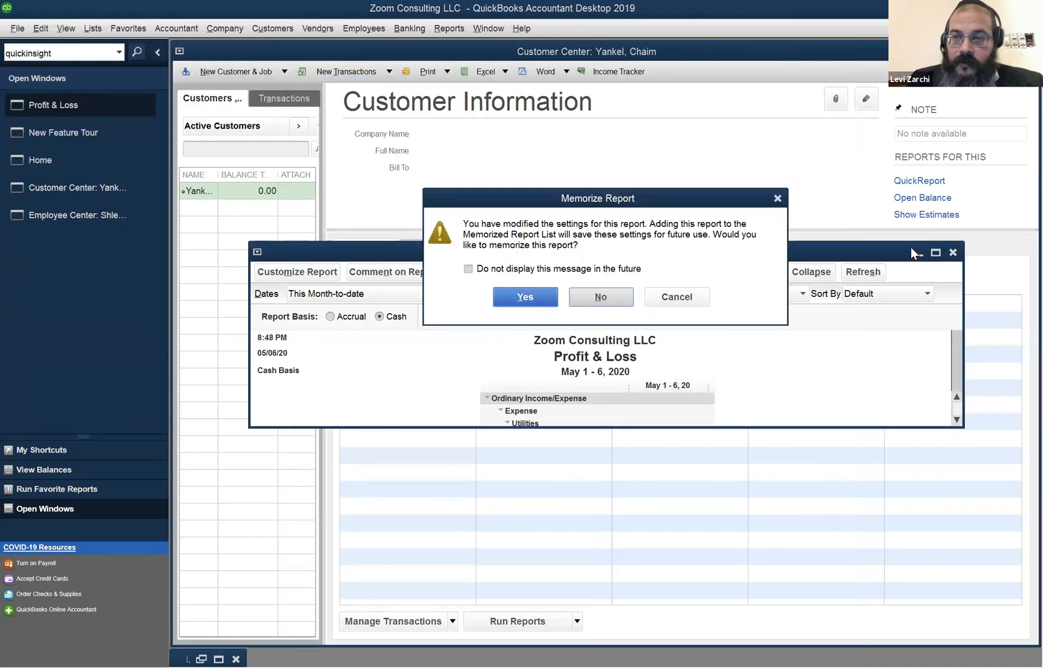
click(1029, 52)
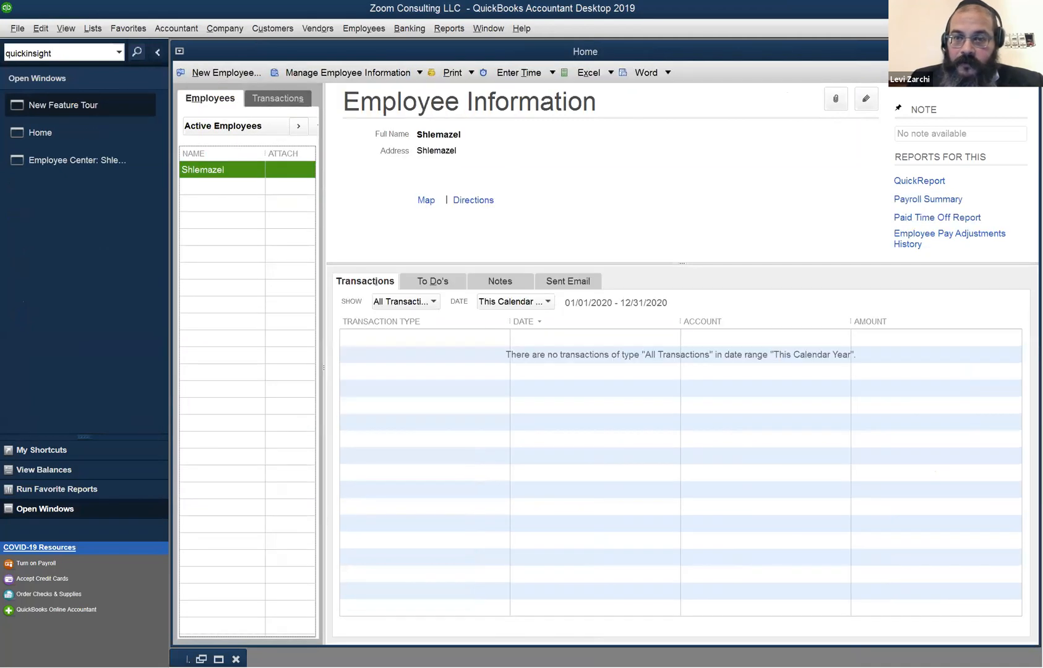
click(1029, 52)
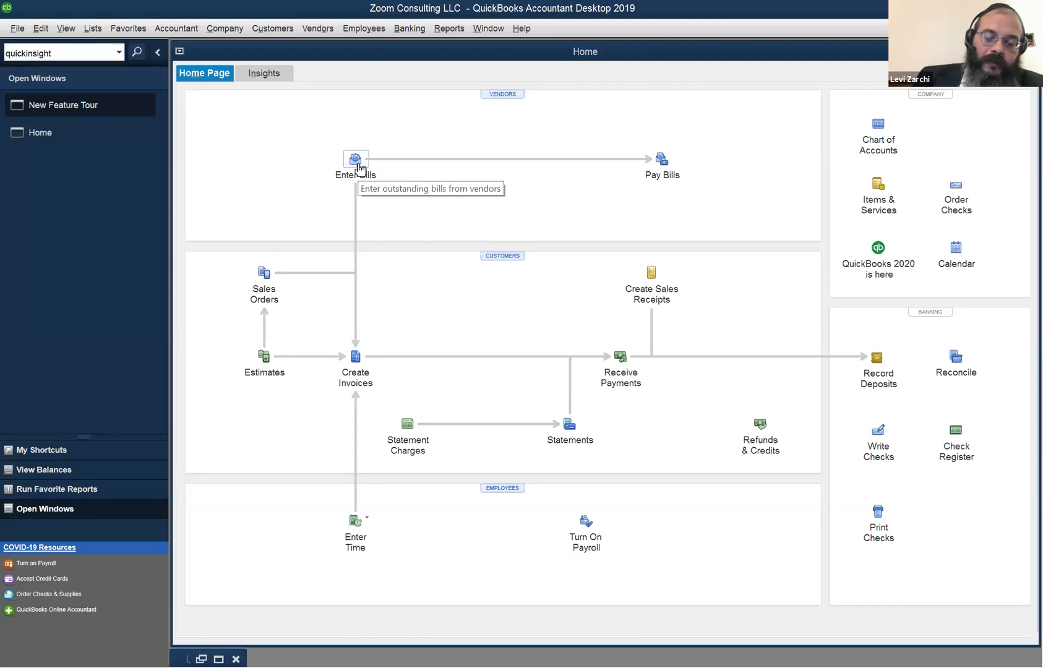
Start a new bill for vendor Nasheria and choose to set it up as a new vendor.
click(357, 163)
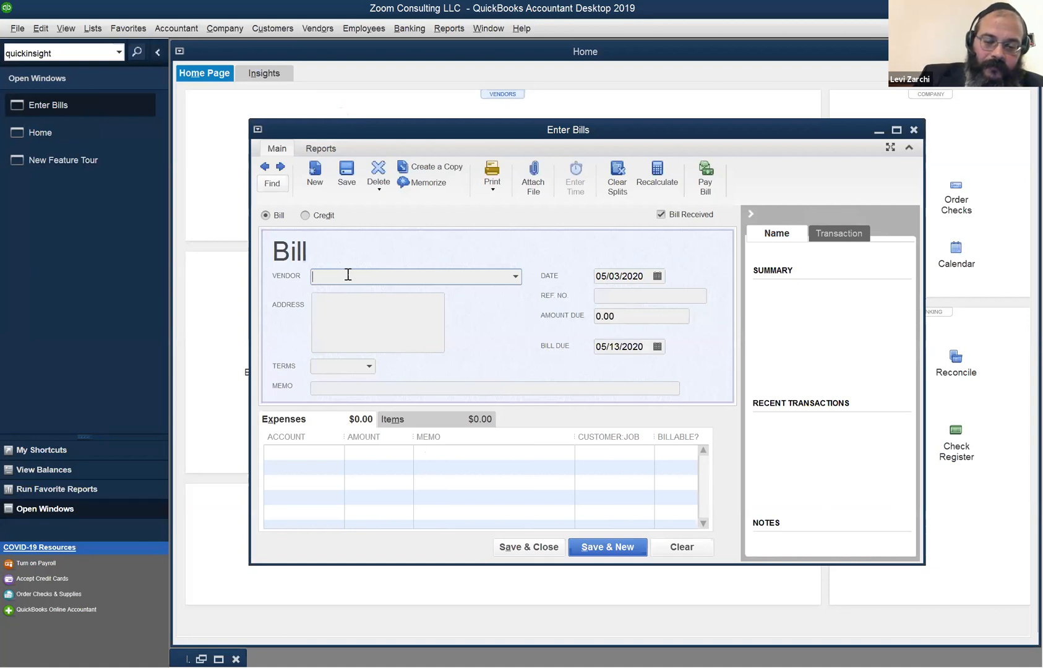
text(Nashei)
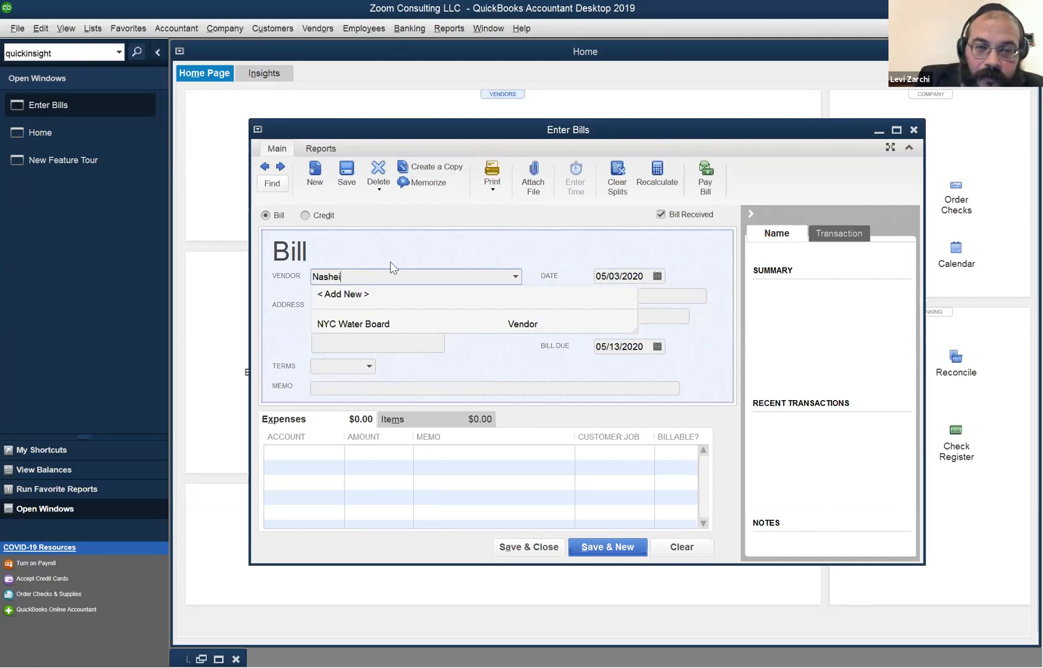
key(BackSpace)
text(ria)
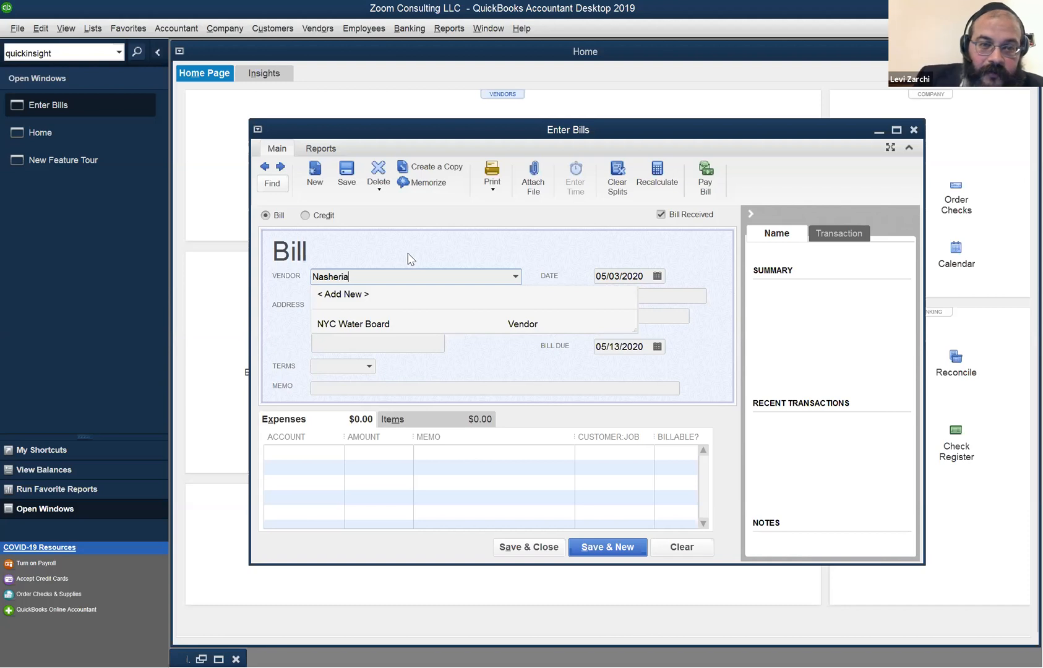
key(Tab)
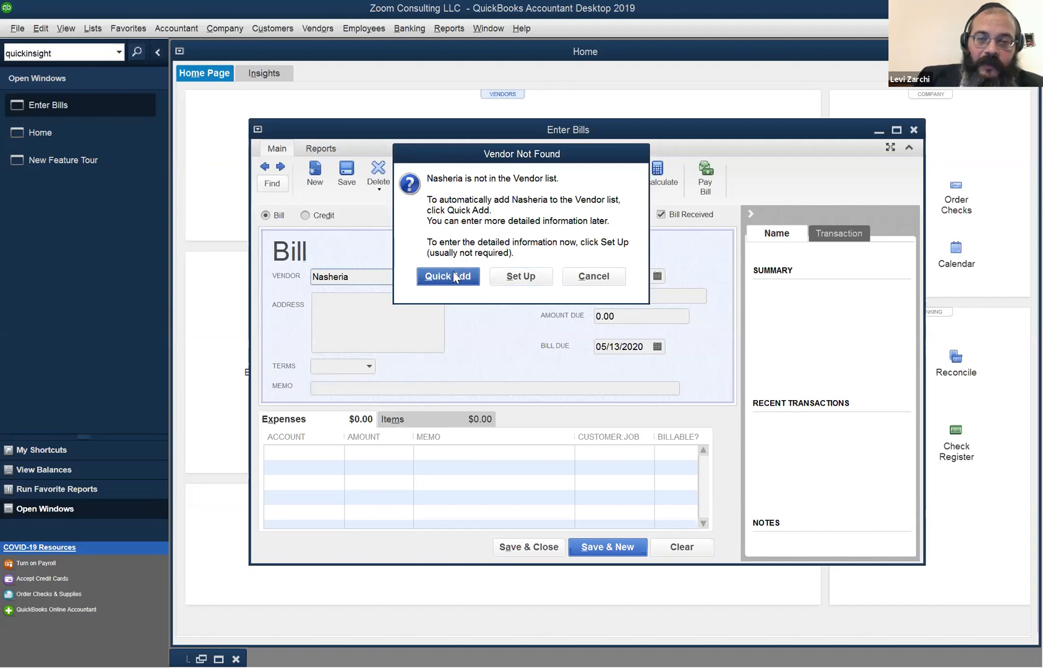
click(522, 277)
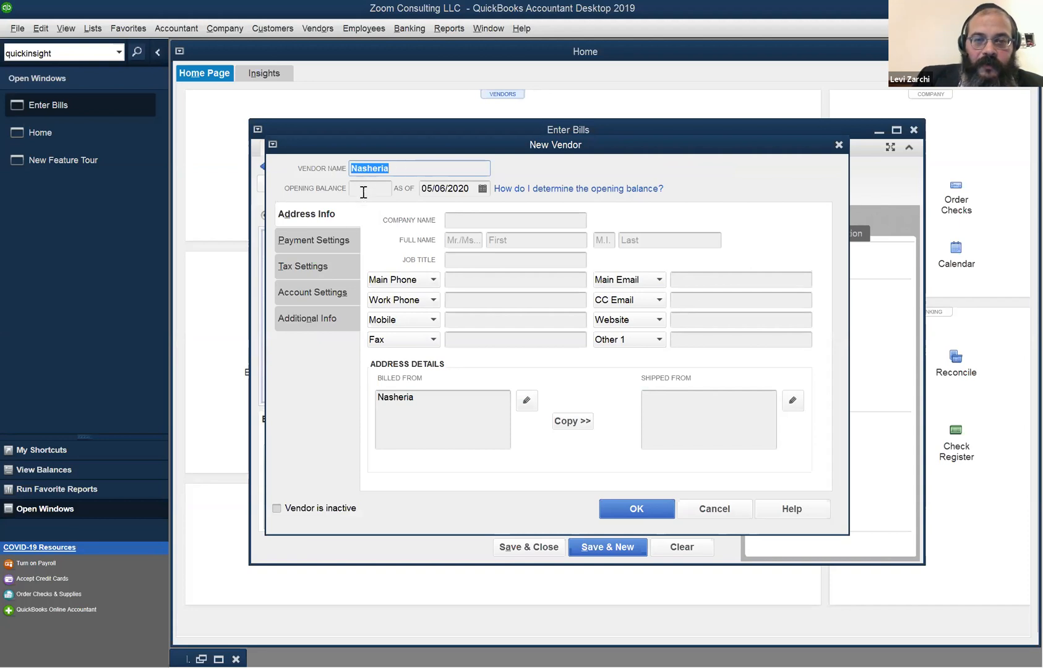
Step through Nasheria's company name, billed-from and shipped-from address fields.
click(475, 221)
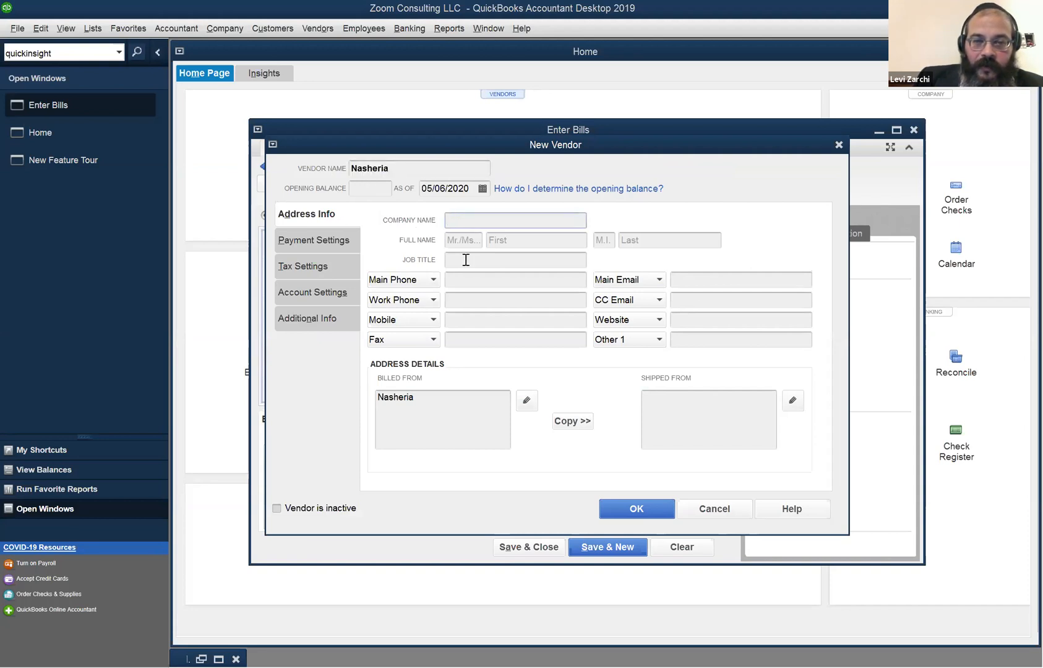
click(504, 410)
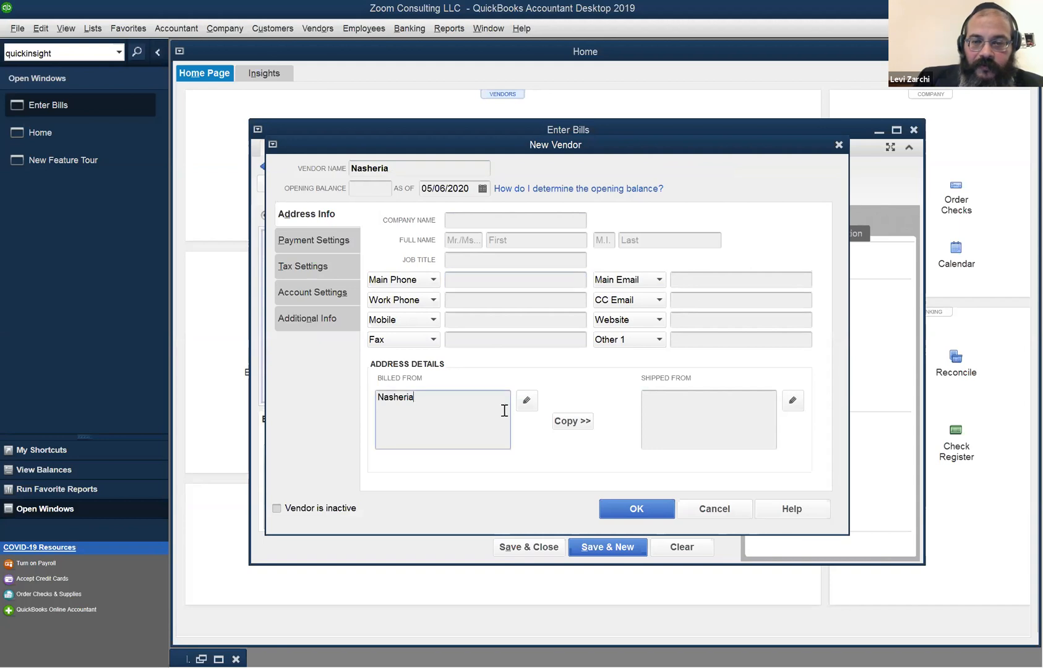
click(711, 418)
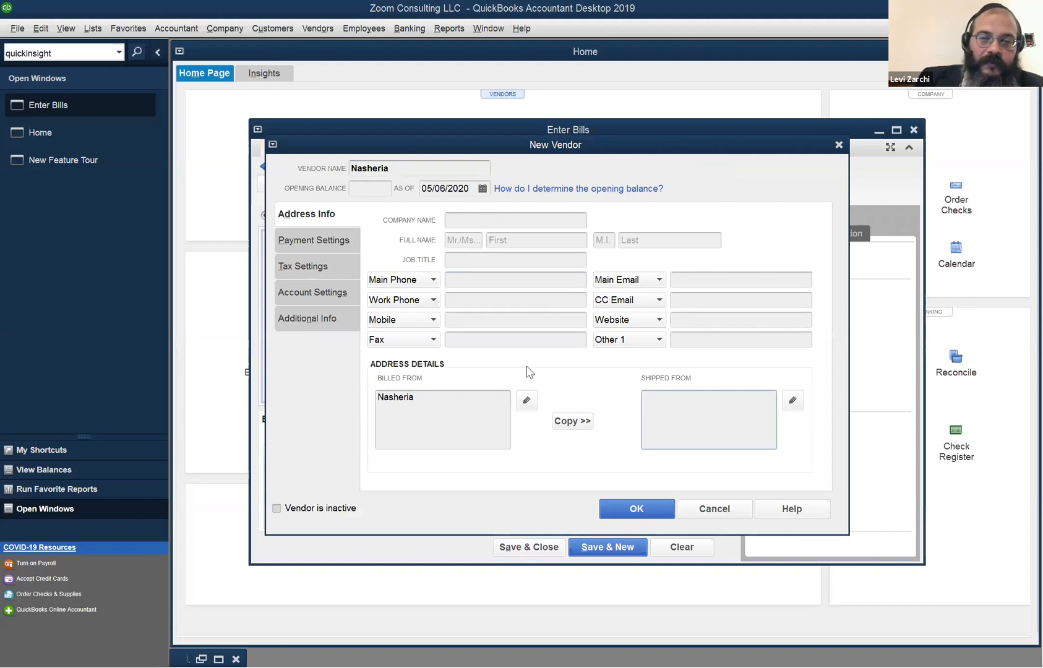
Show Nasheria's payment settings and list the available payment terms.
click(320, 242)
click(547, 220)
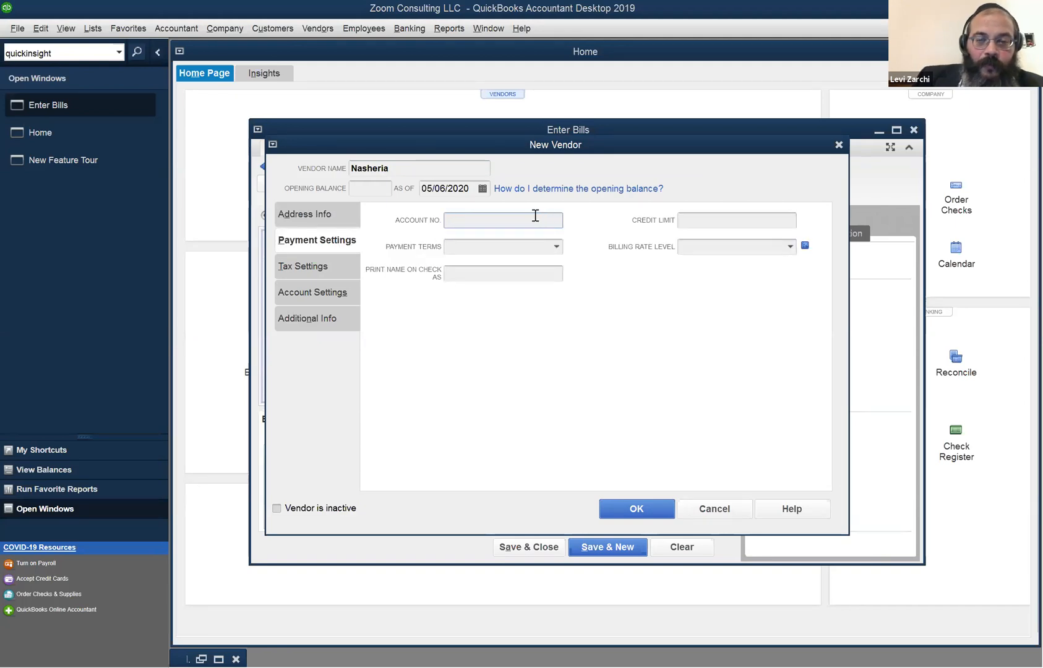
click(557, 247)
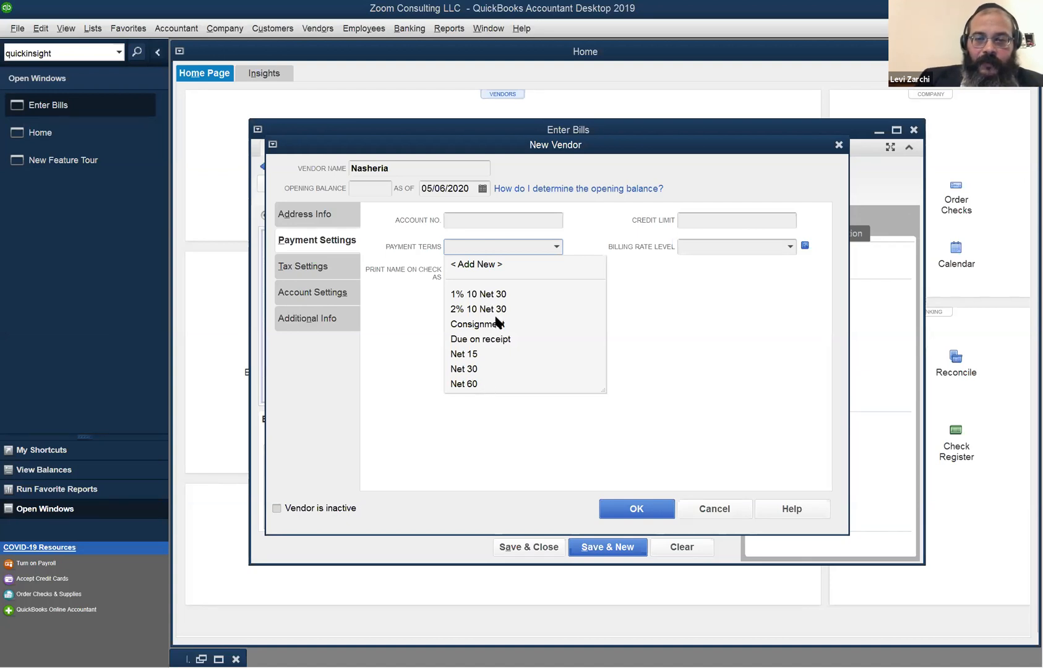
Set Nasheria's payment terms to Net 15, moving on to credit limit and check print name.
click(474, 385)
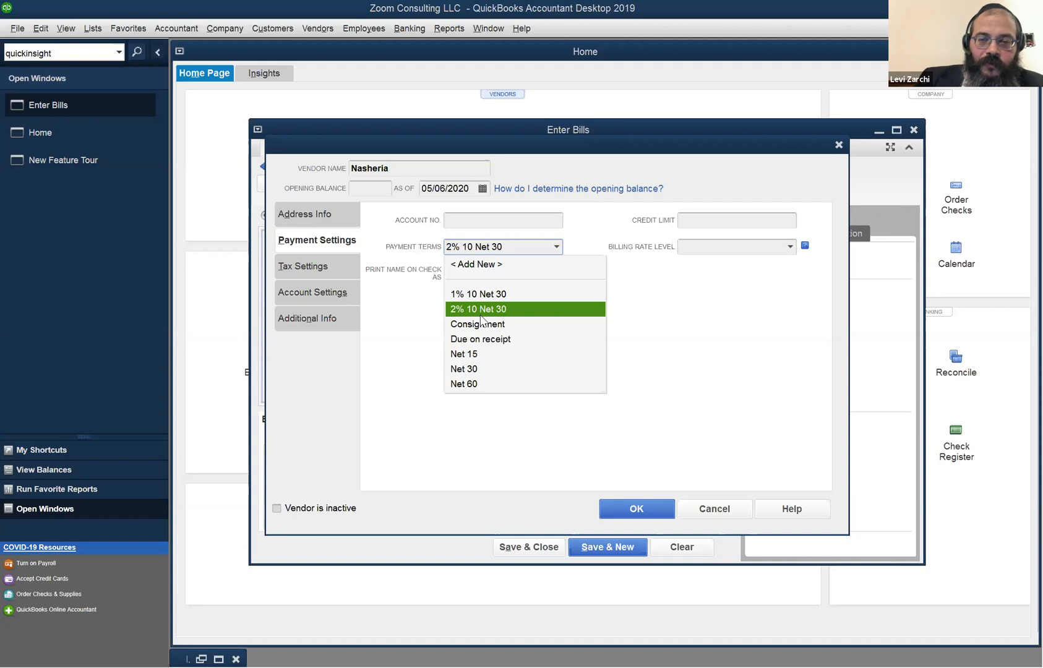
click(450, 249)
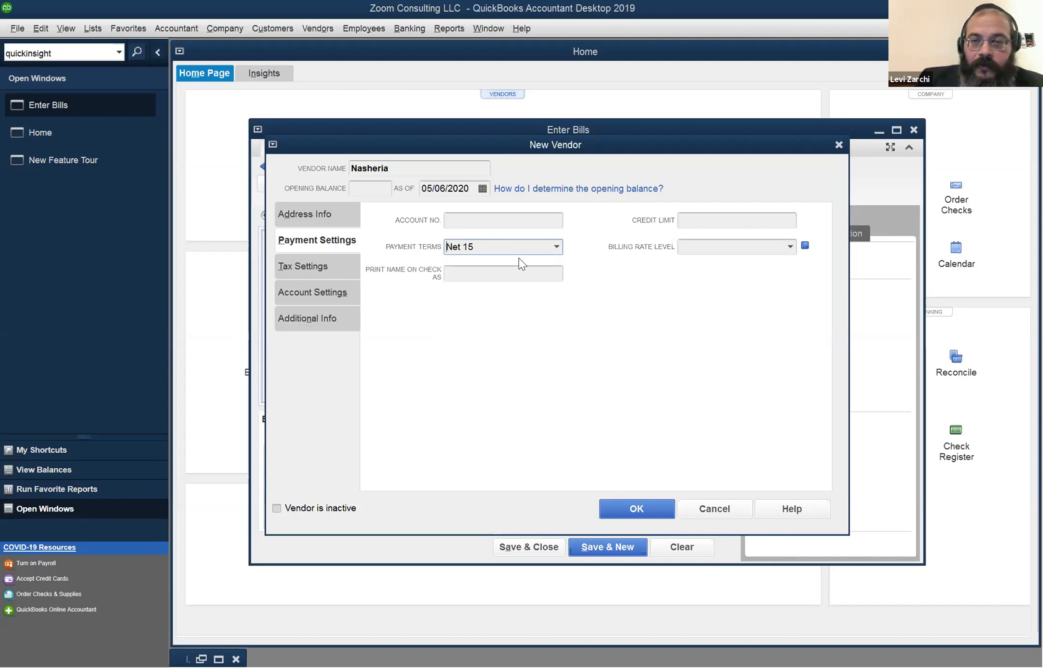
click(699, 219)
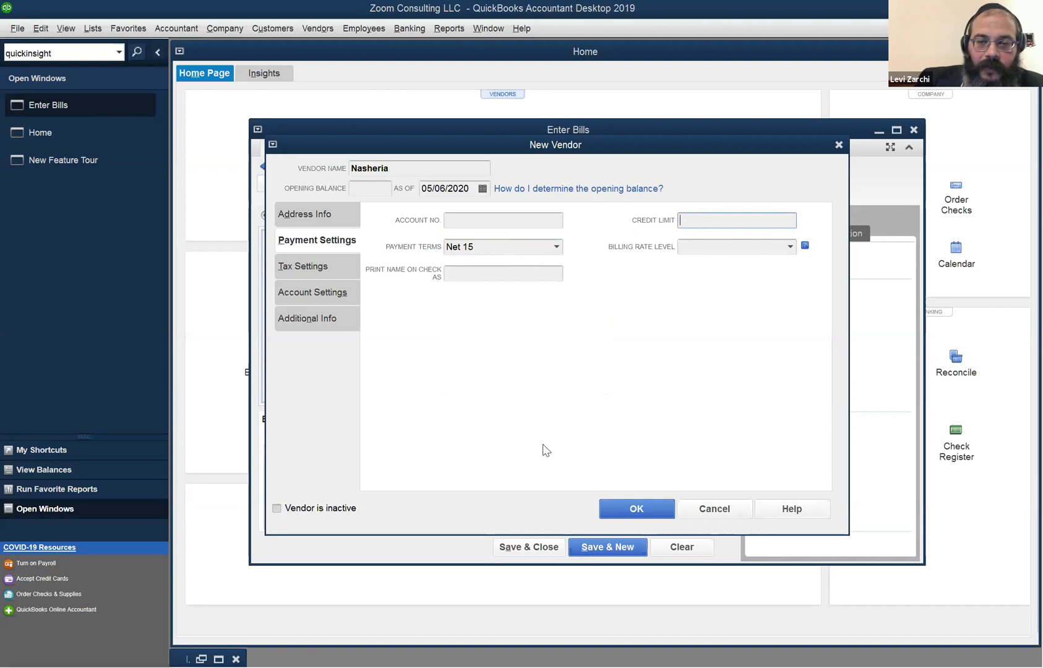
click(496, 277)
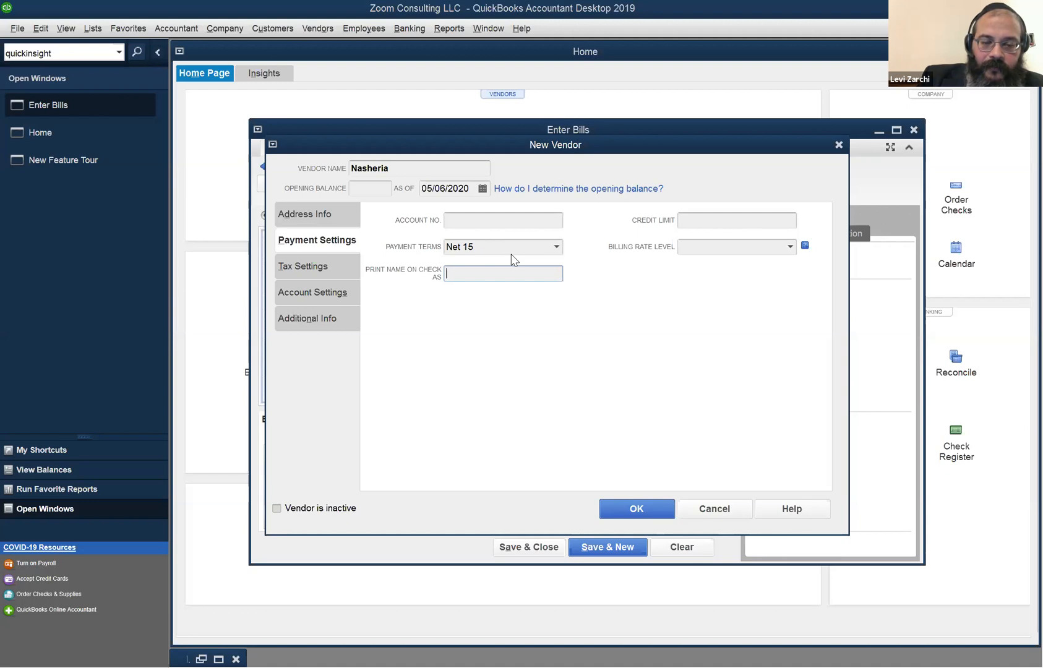
Enter 'Nasheria Inc' as the name printed on checks, then show the vendor's tax settings.
text(Ns)
key(BackSpace)
text(asheria)
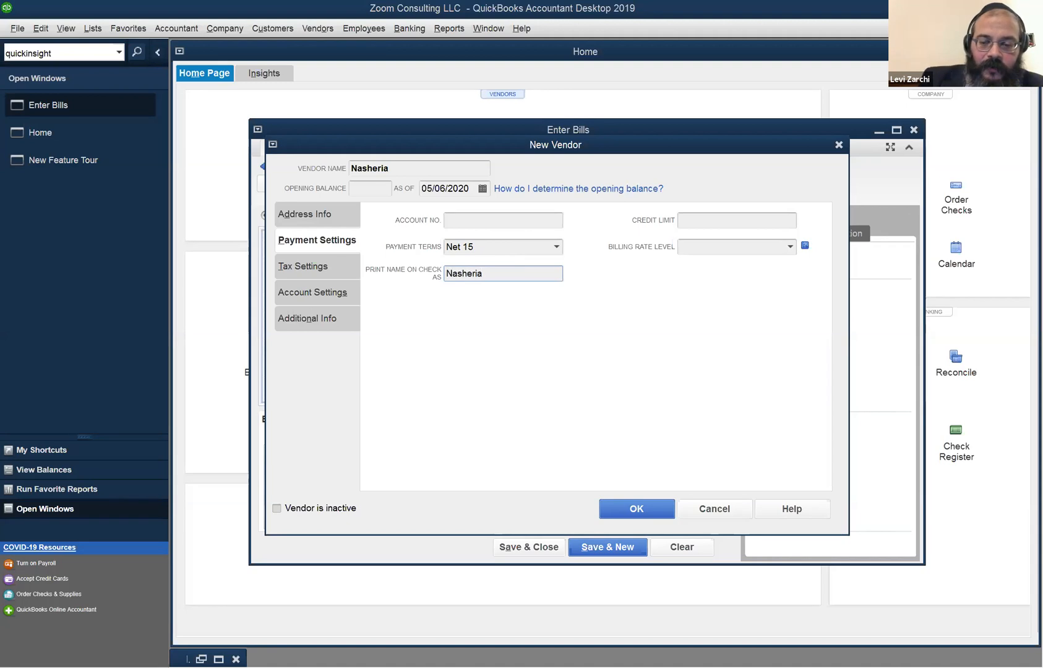
text( Inc)
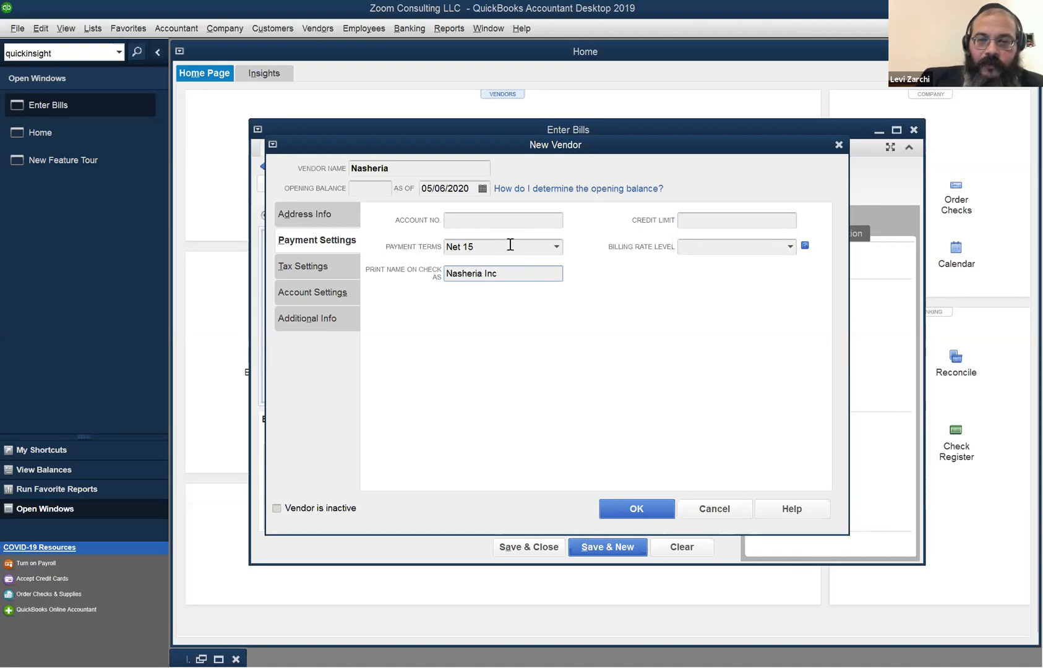
click(407, 168)
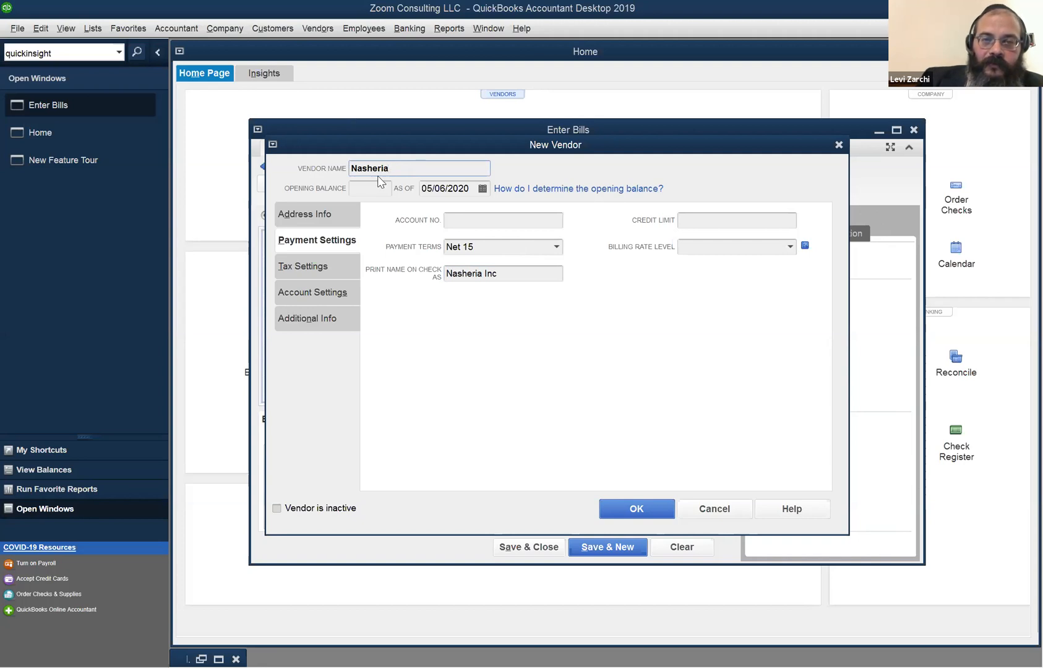
double_click(507, 275)
click(507, 276)
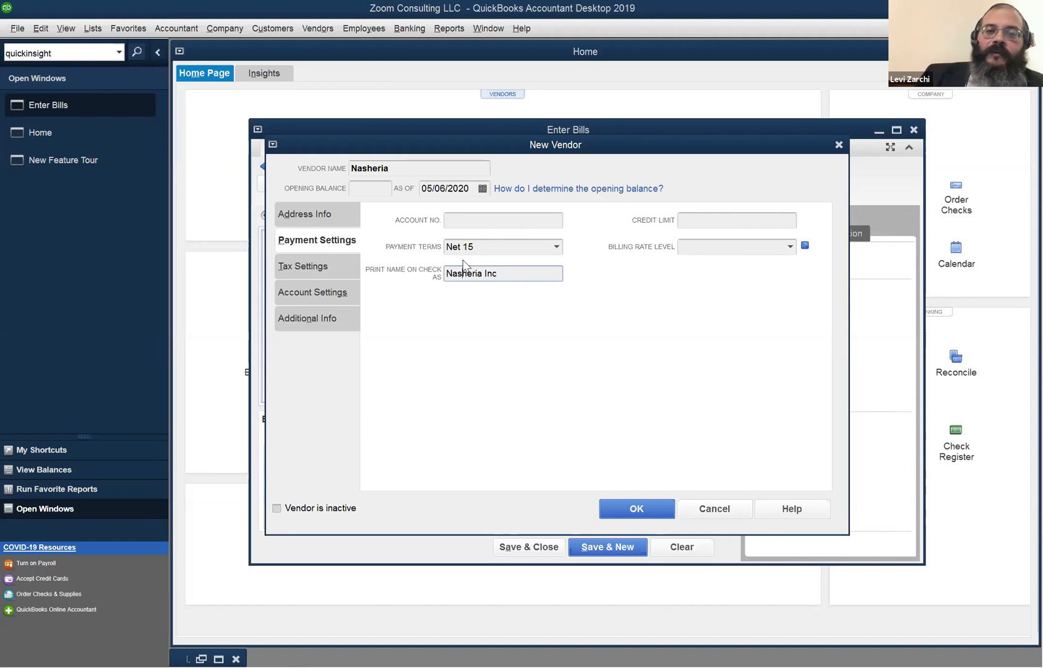
click(331, 264)
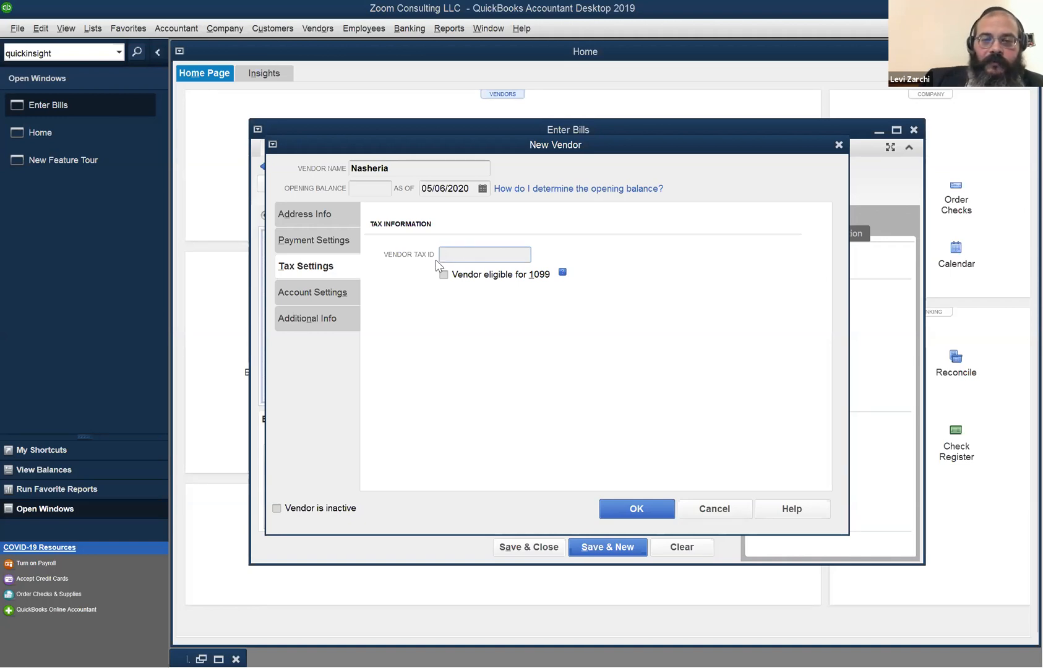
click(324, 293)
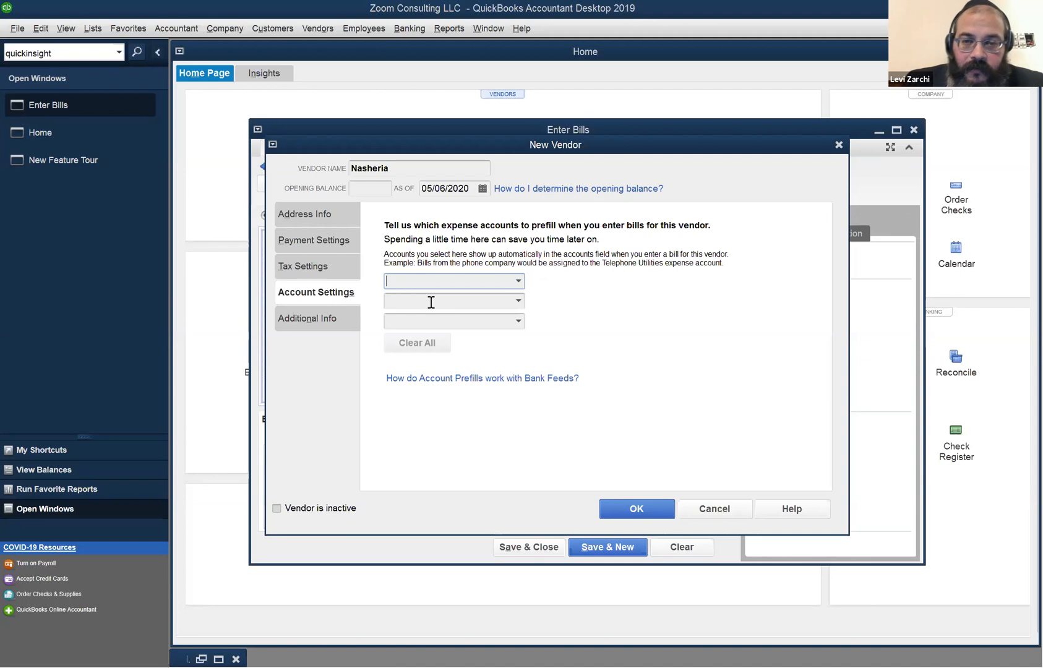
Prefill Meals and Entertainment as Nasheria's first expense account.
click(518, 282)
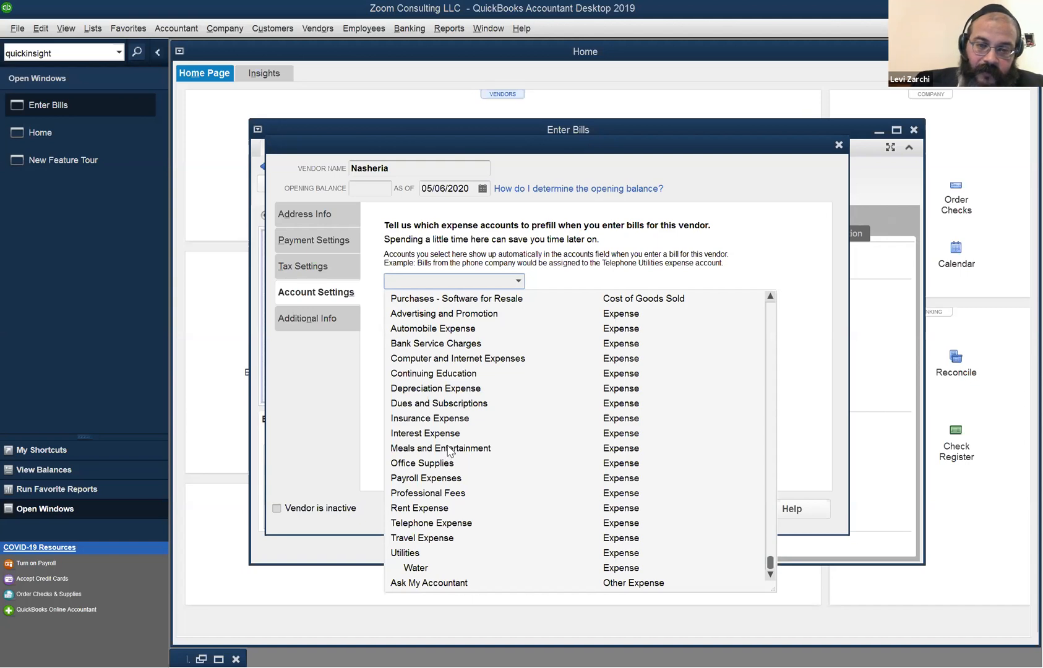
click(445, 451)
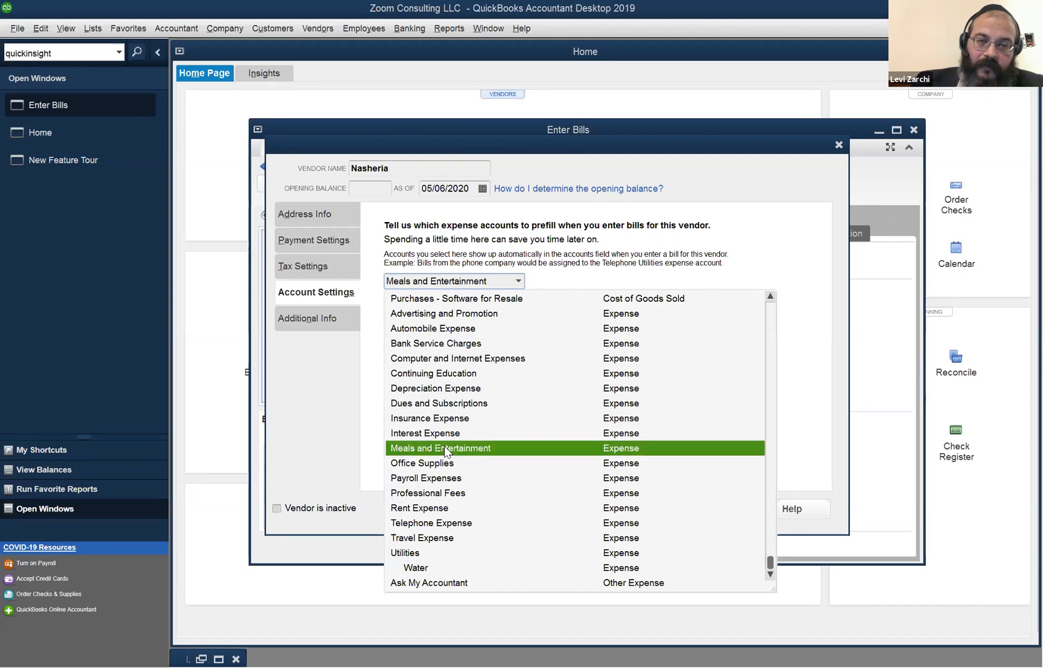
click(445, 440)
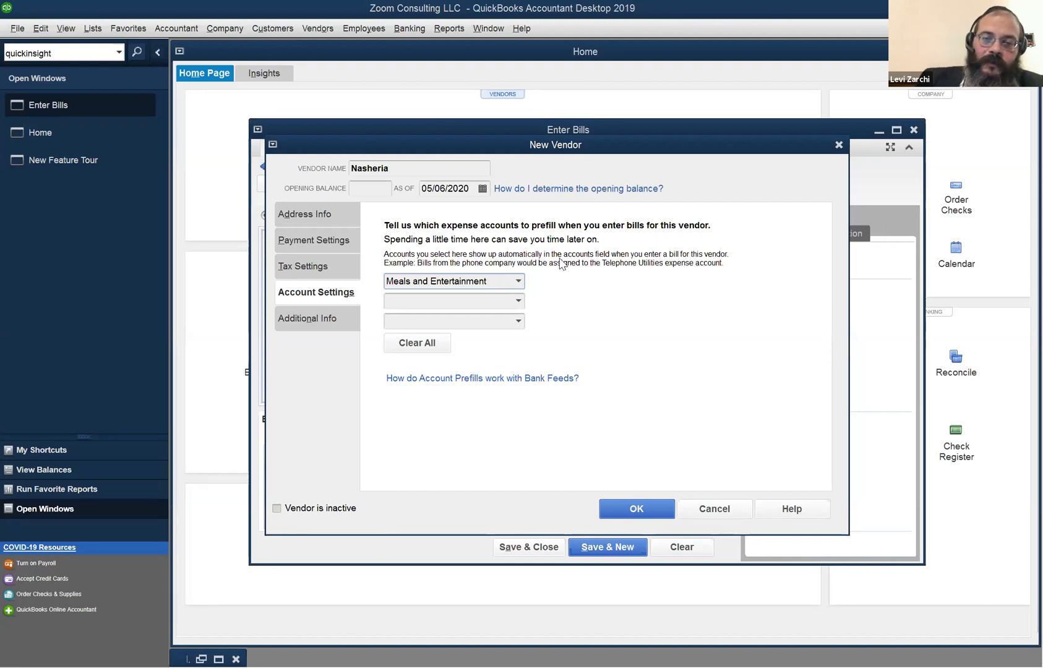
click(518, 281)
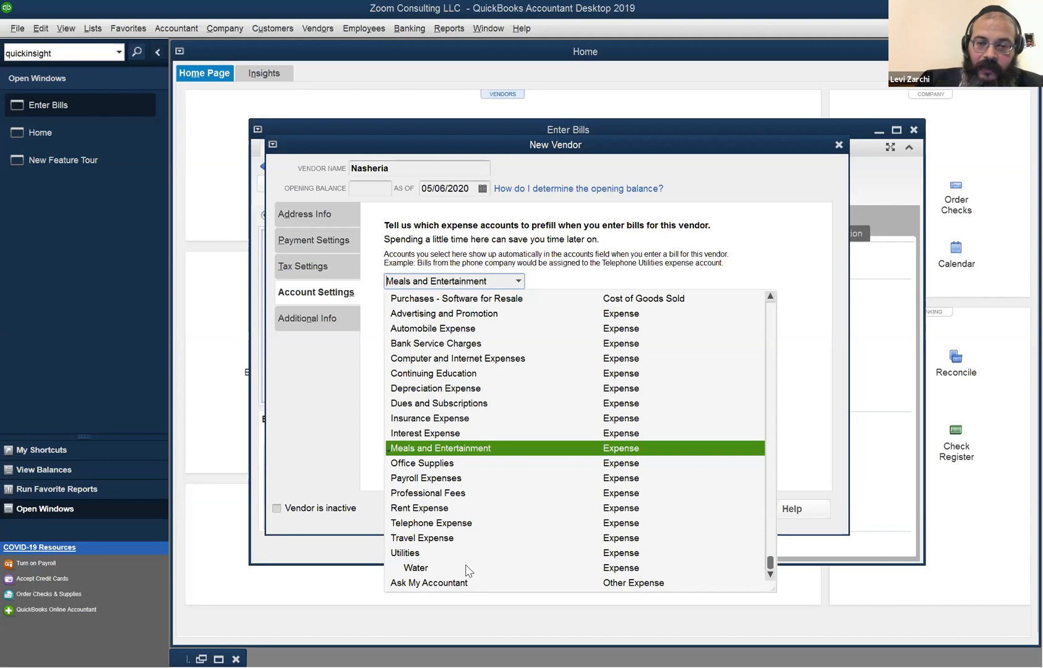
click(459, 583)
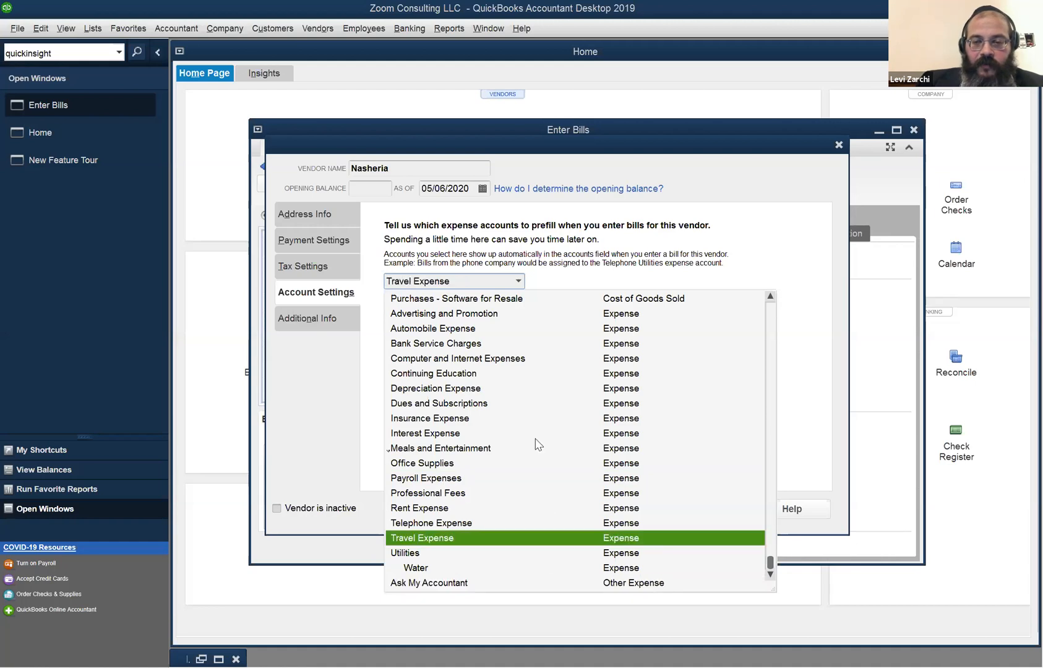
scroll(519, 326, up, 6)
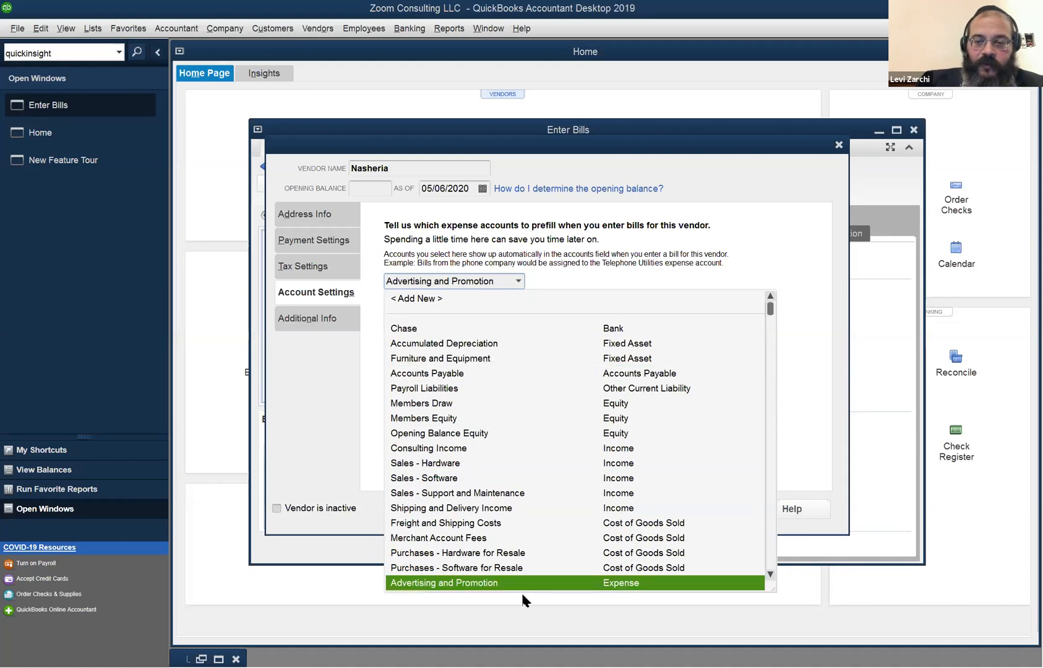
scroll(523, 587, down, 6)
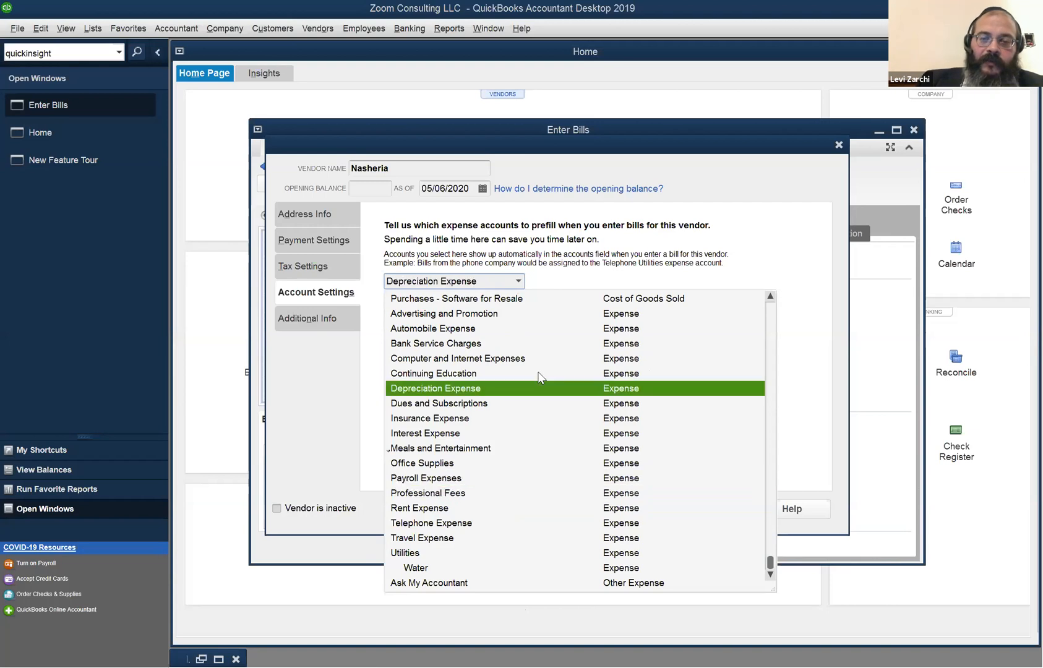
click(510, 449)
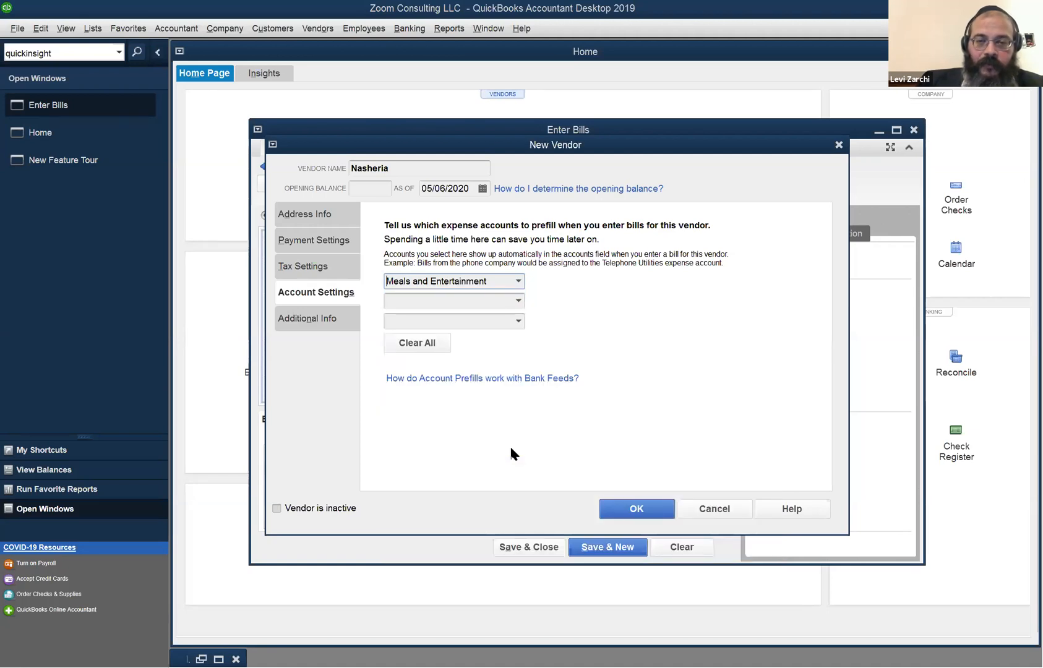
Save vendor Nasheria and its bill, then date the new blank bill 05/06/2020.
click(628, 508)
click(625, 548)
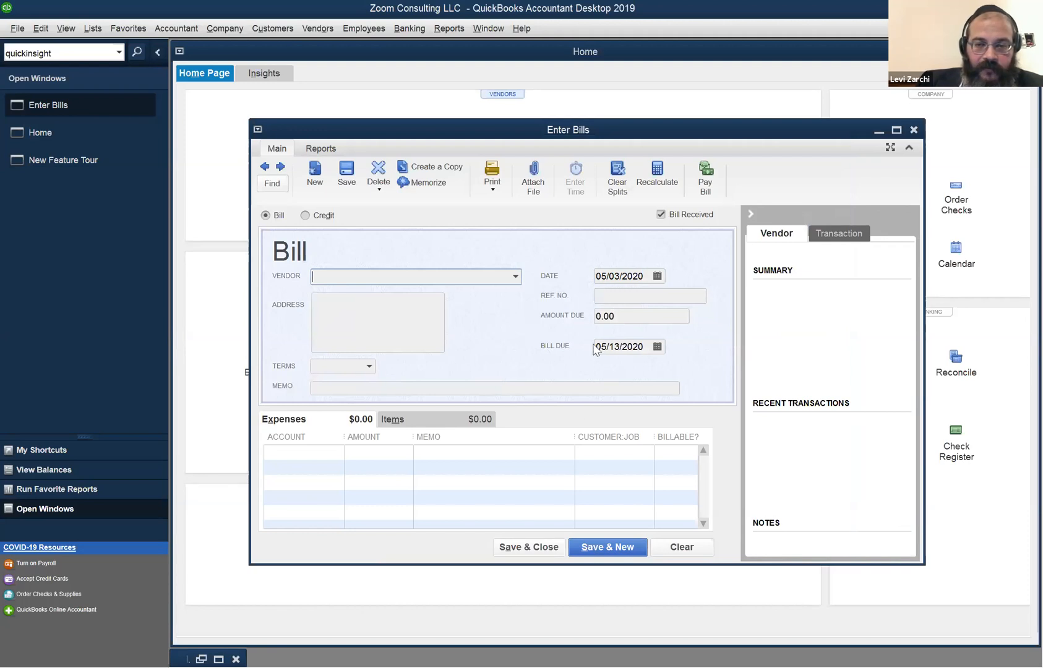
click(625, 278)
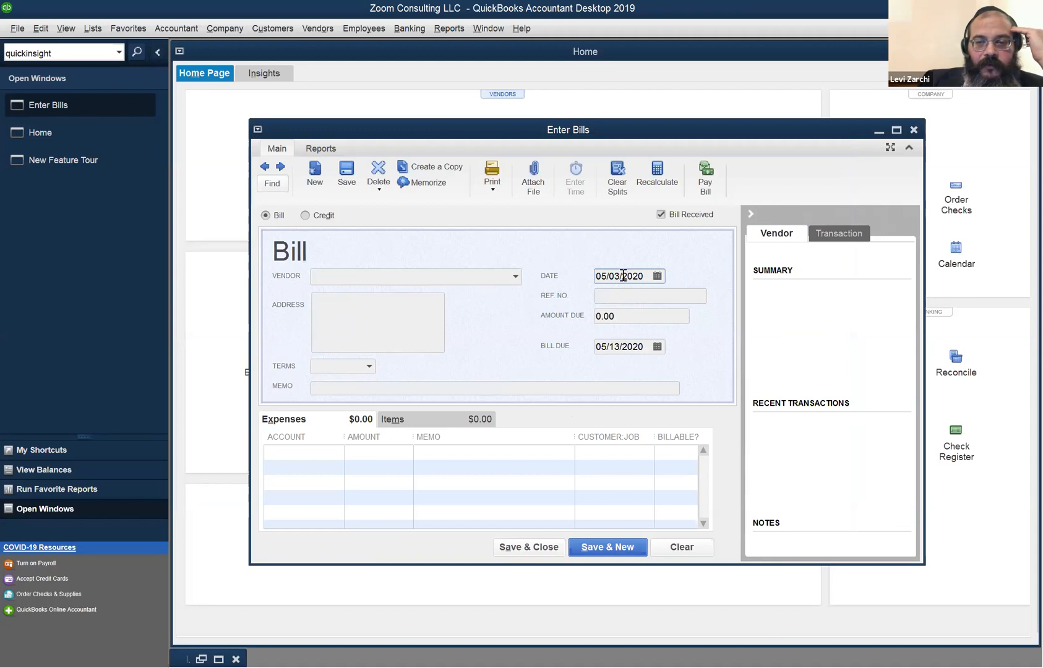
drag(654, 277, 593, 283)
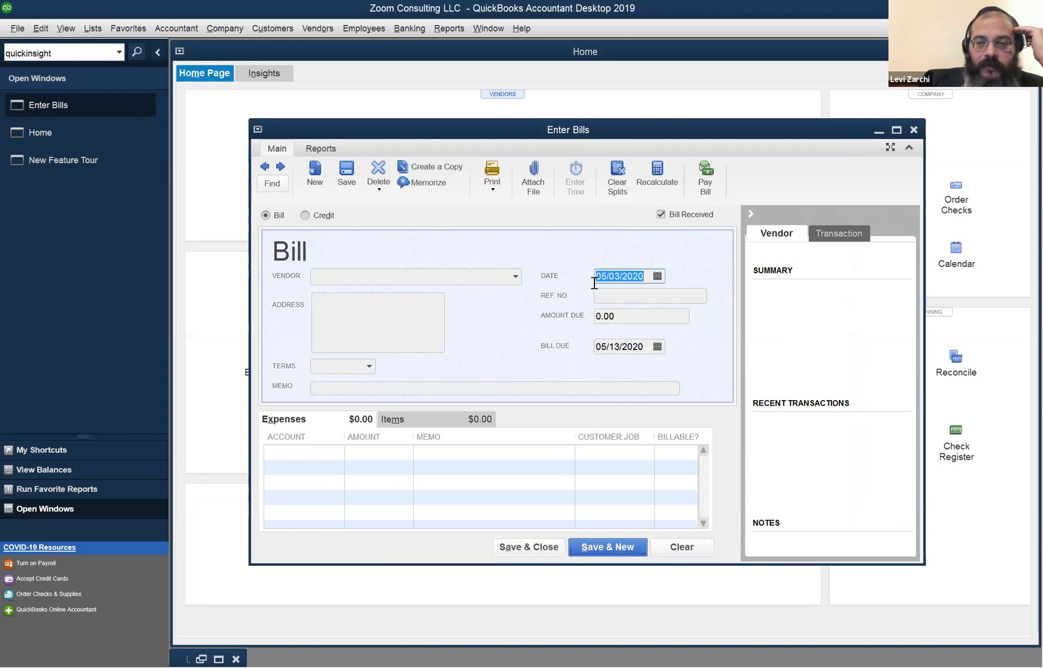
text(050)
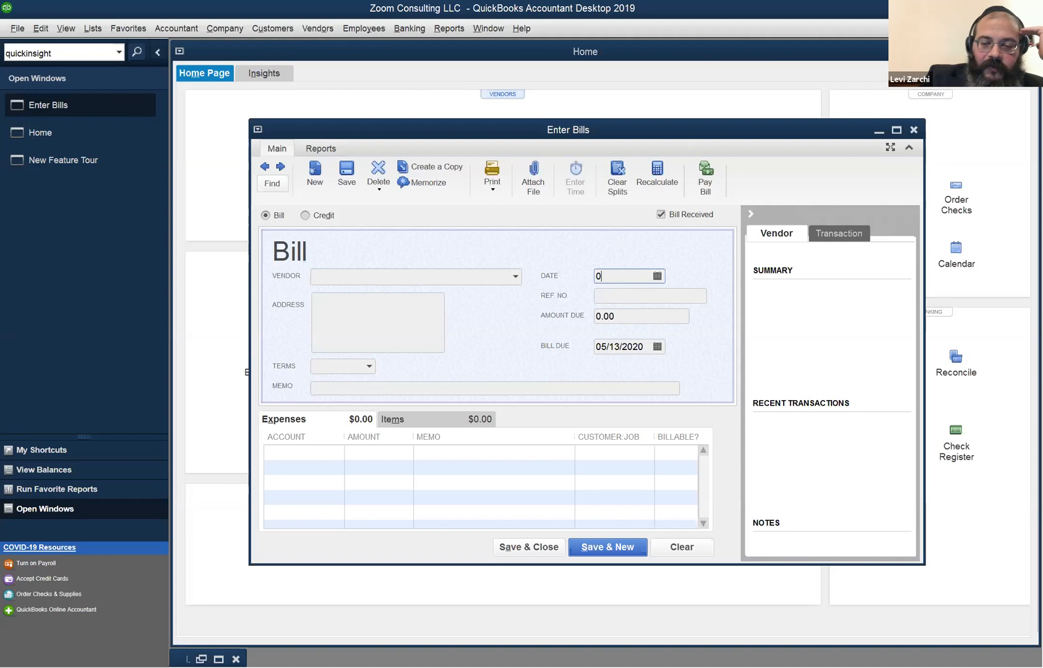
text(6)
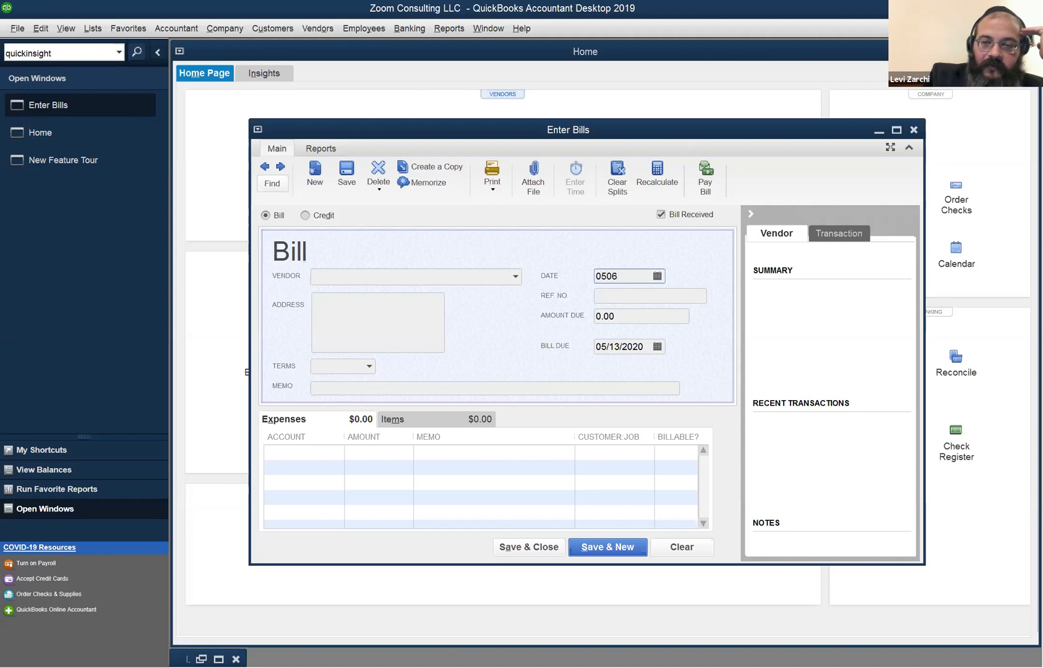
key(Tab)
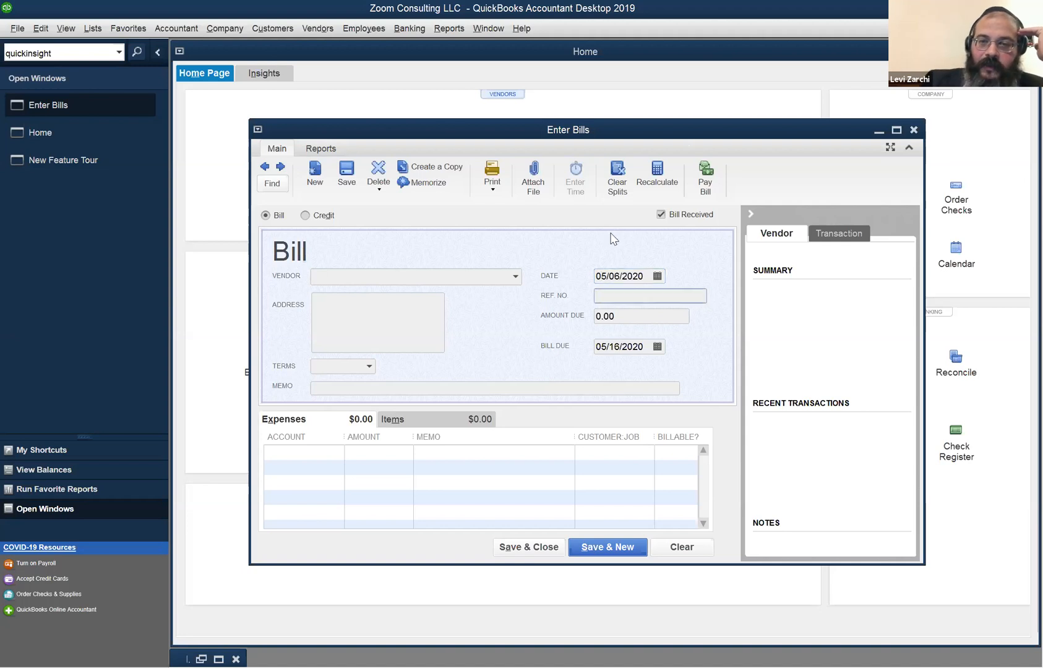
Re-enter the bill date as 050619 so it reads 05/06/2019.
click(643, 274)
drag(644, 274, 549, 268)
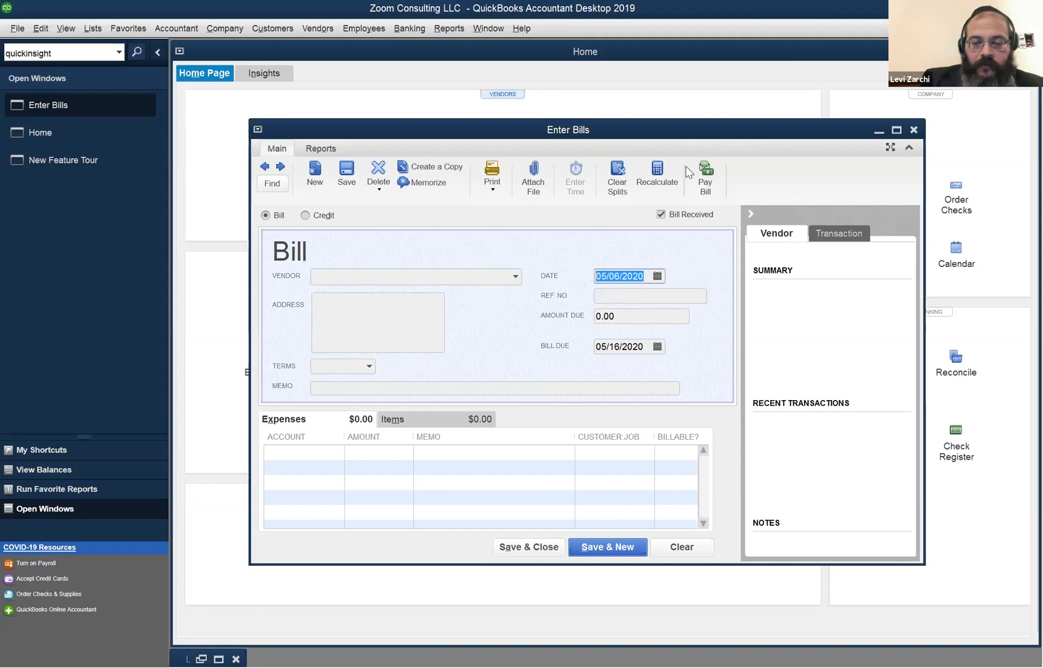
text(050619)
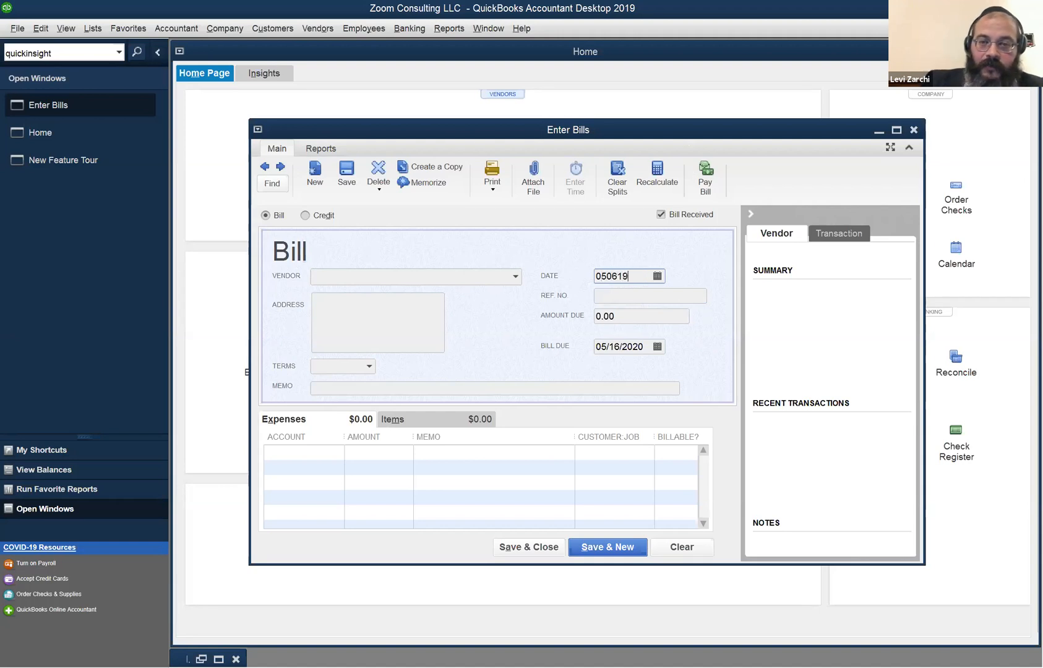
key(Tab)
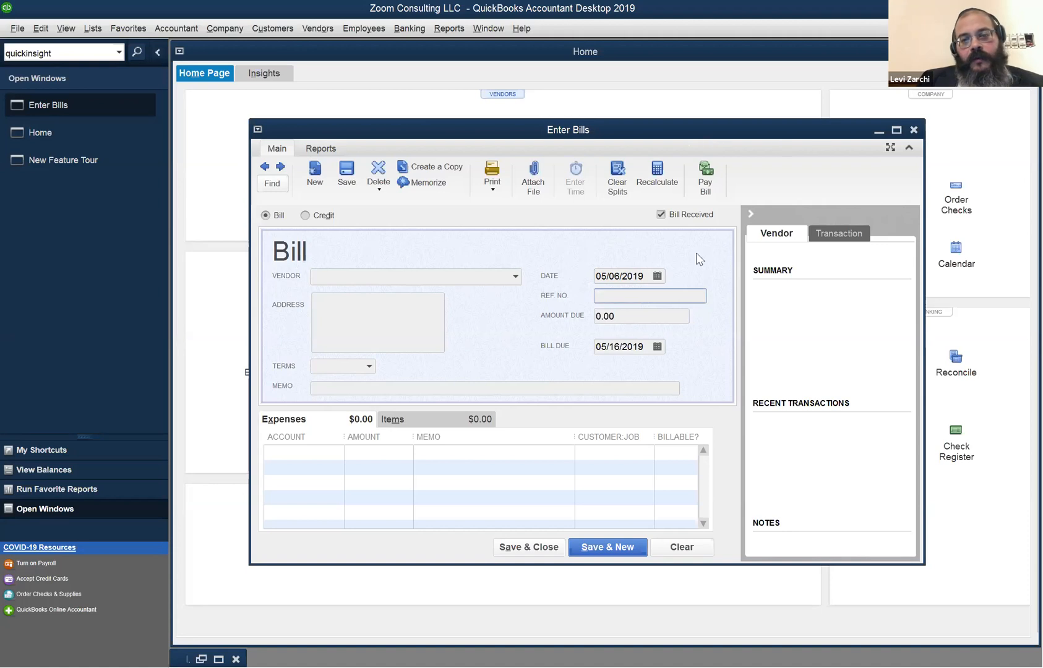
key(shift+Tab)
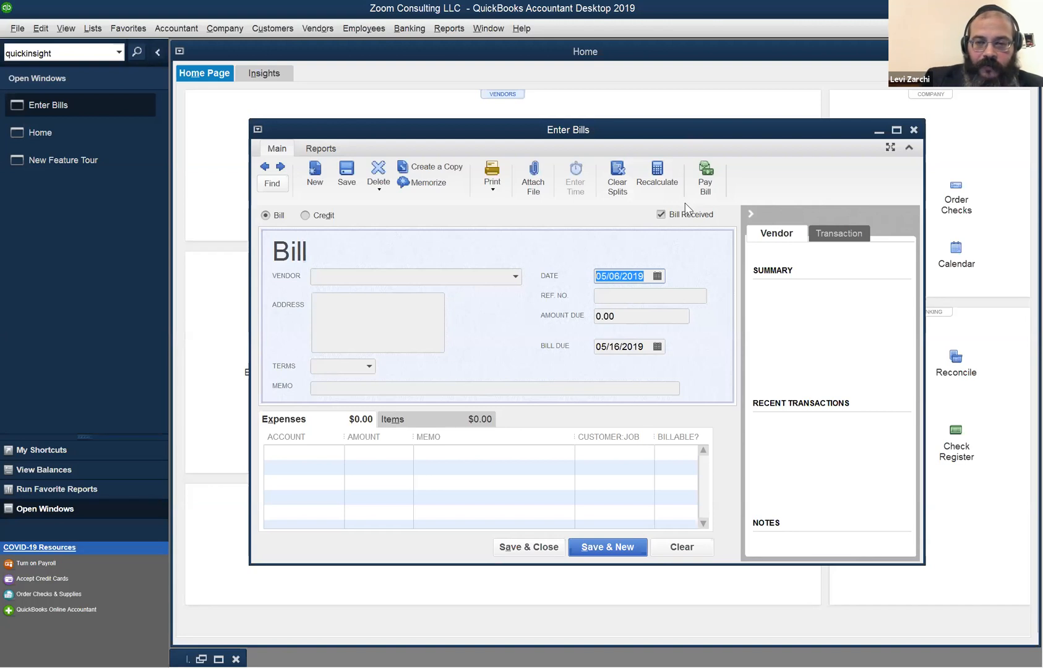
Date the new bill 04/10/2020 and close the bill form.
text(5/7/20)
key(BackSpace)
text(041020)
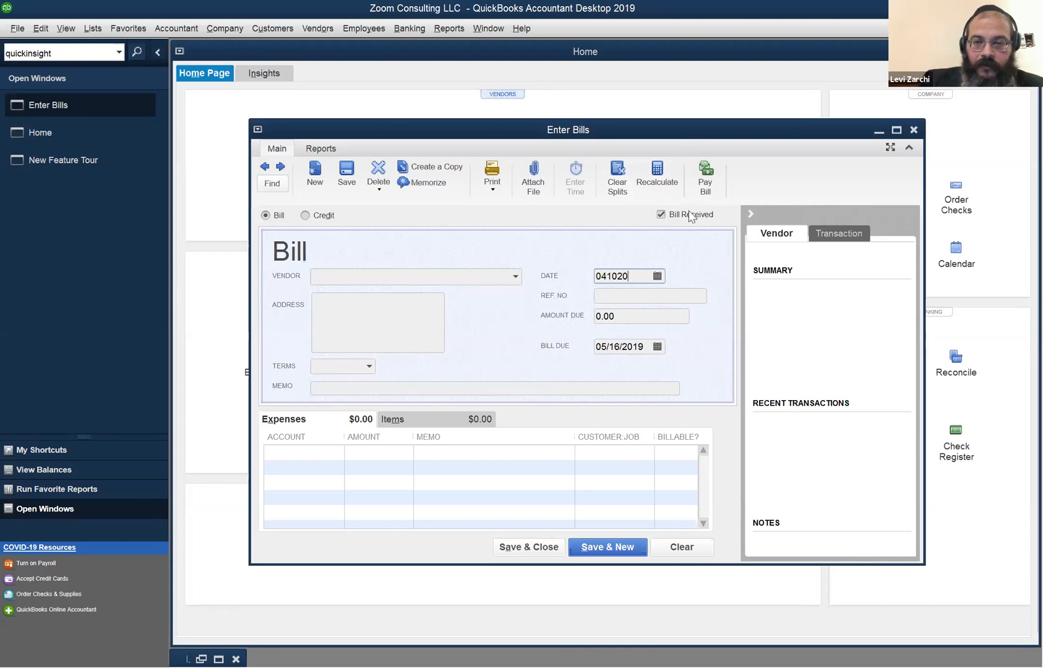
key(Tab)
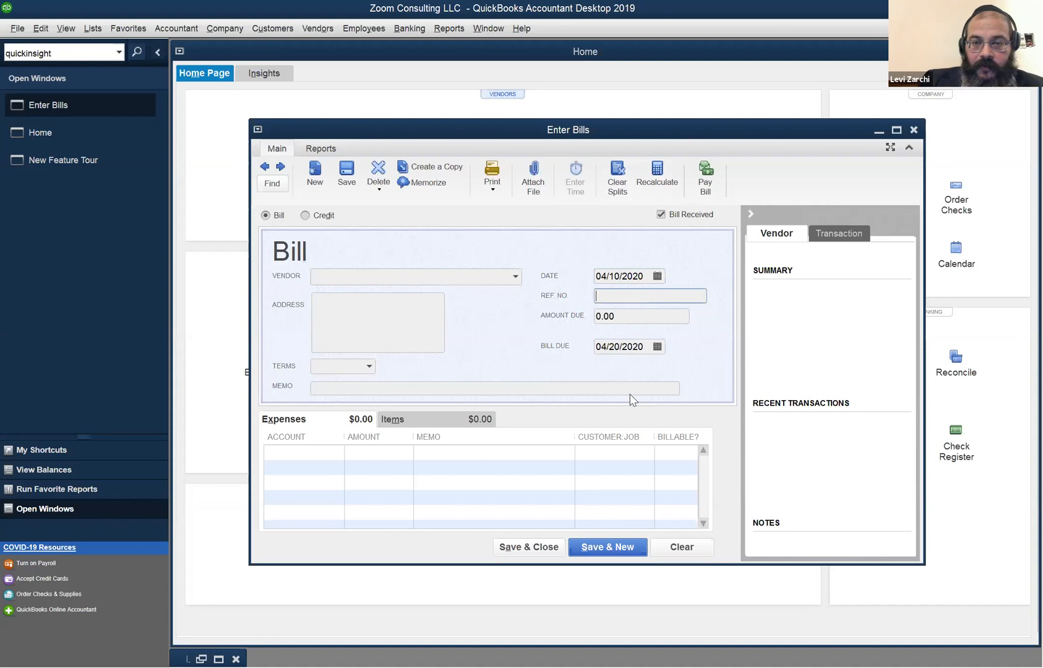
click(537, 548)
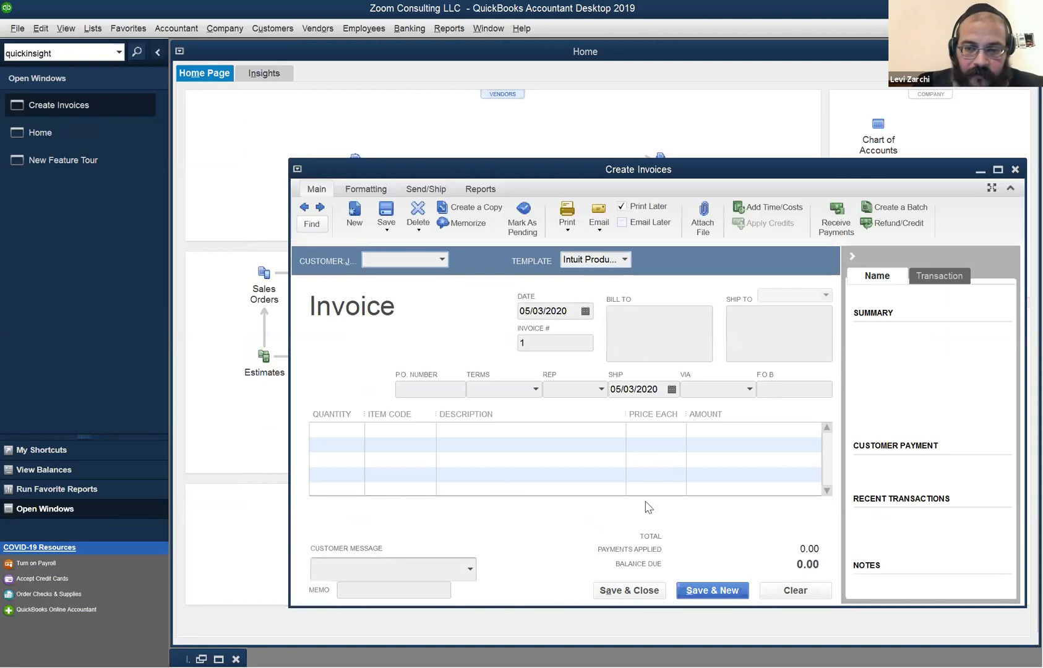
Set the invoice date to today with the + key, enlarge the form, then close it.
click(567, 317)
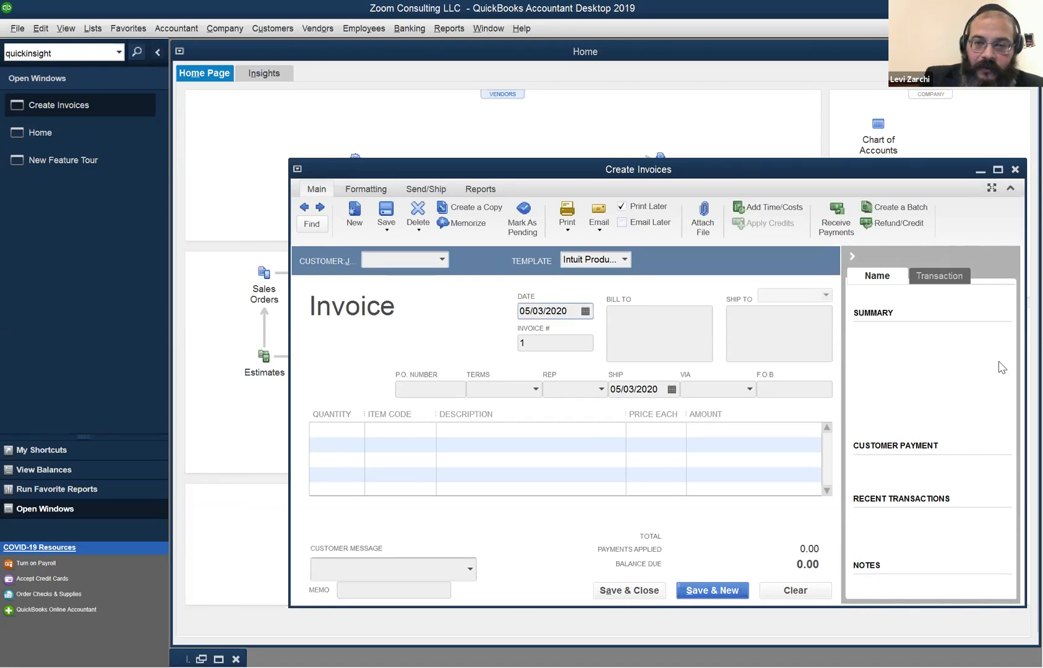
key(plus)
key(plus)
key(plus)
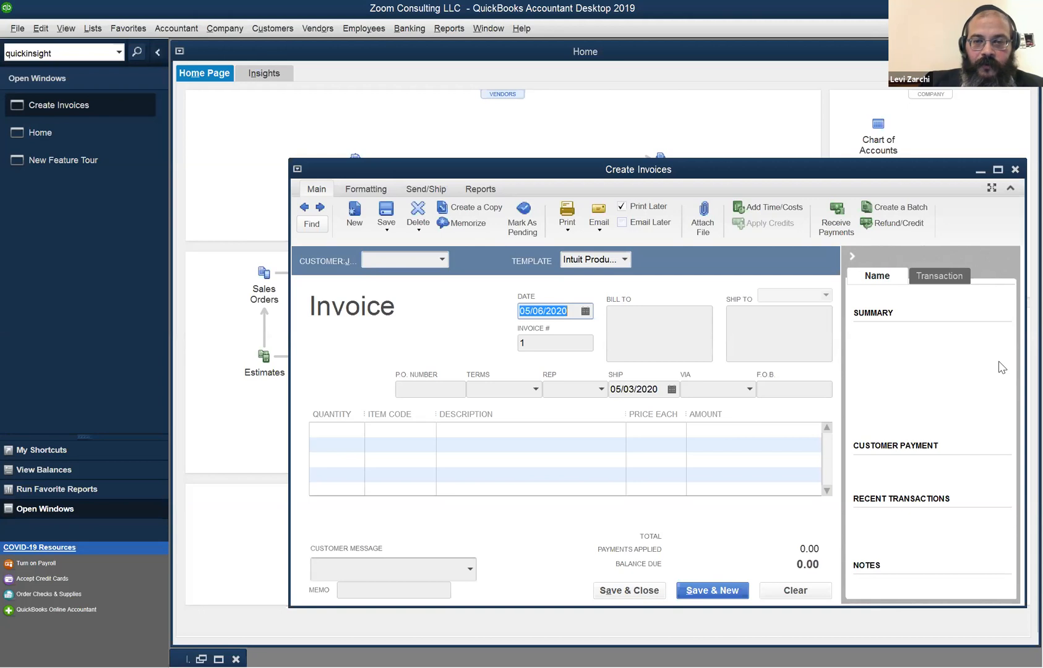
key(Tab)
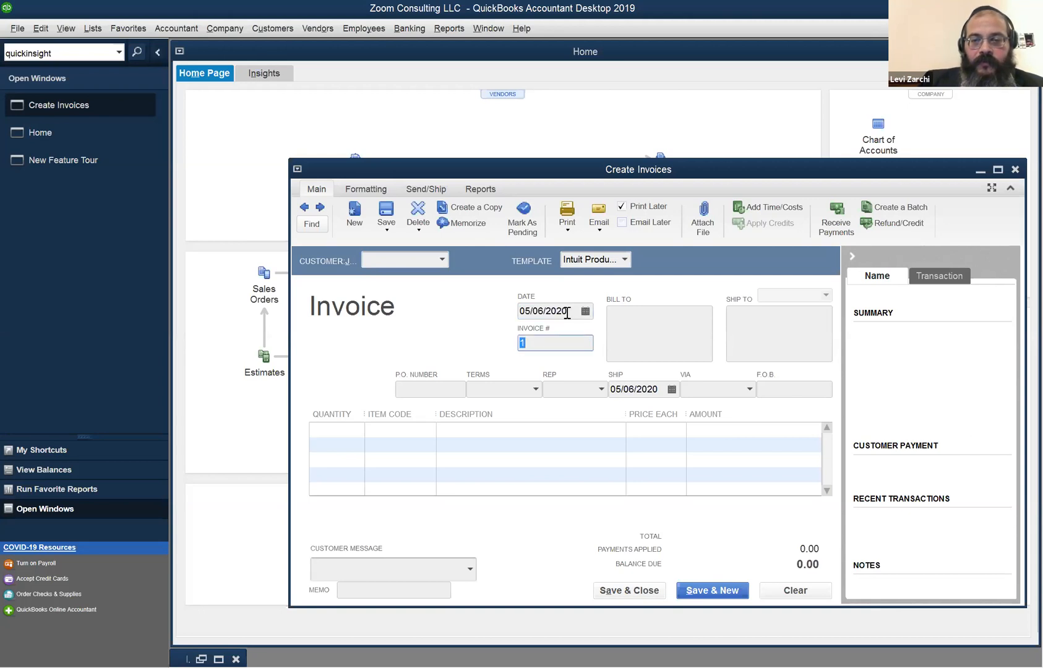
click(567, 312)
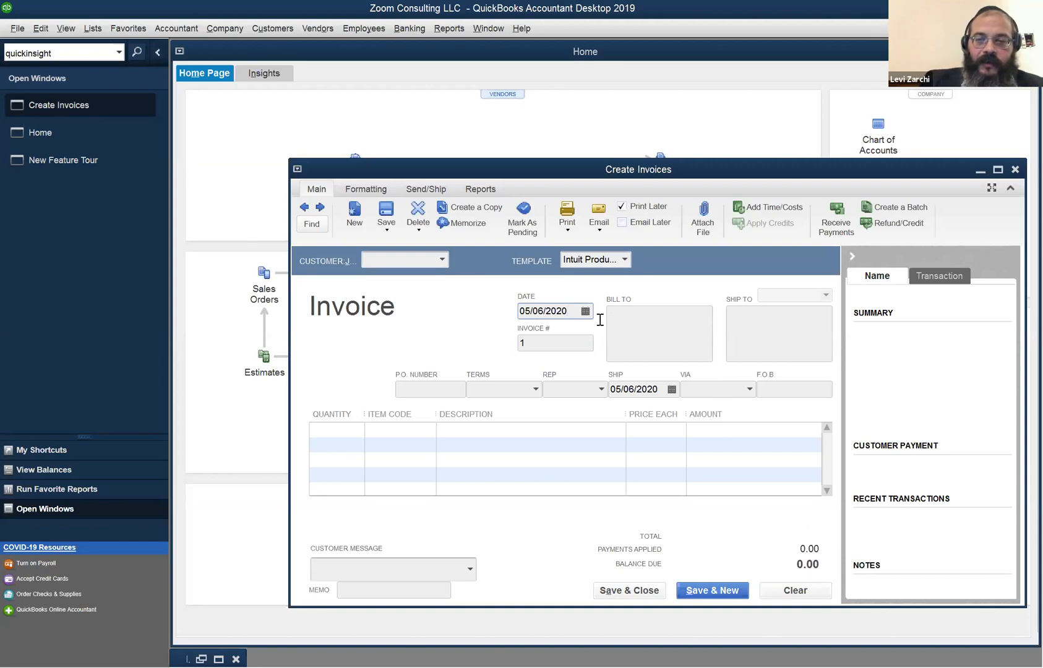
double_click(568, 314)
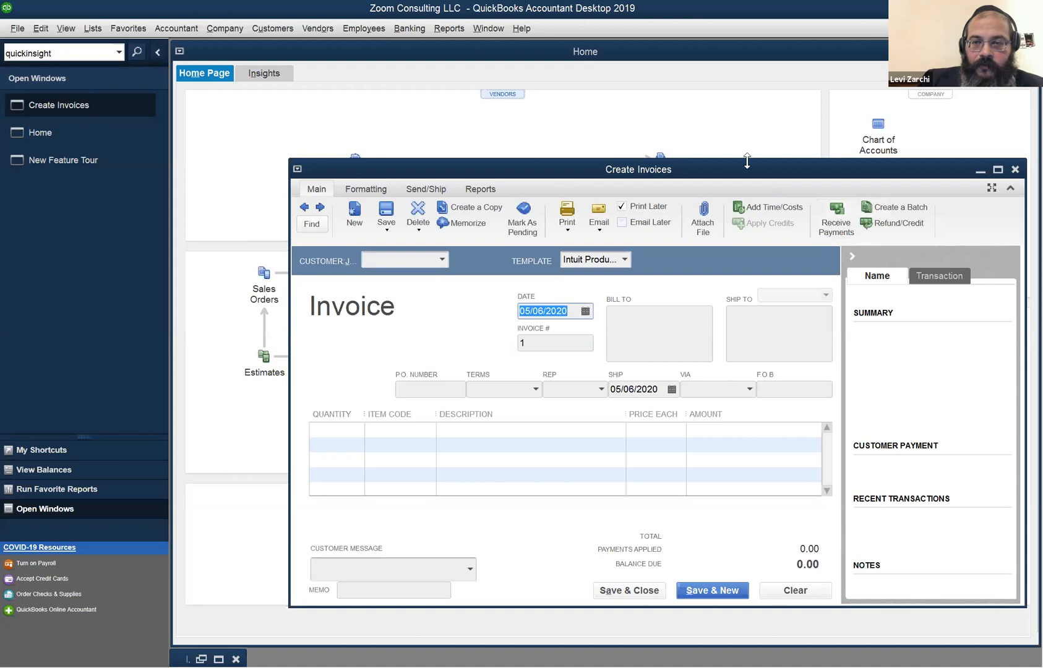
drag(746, 160, 492, 106)
click(812, 111)
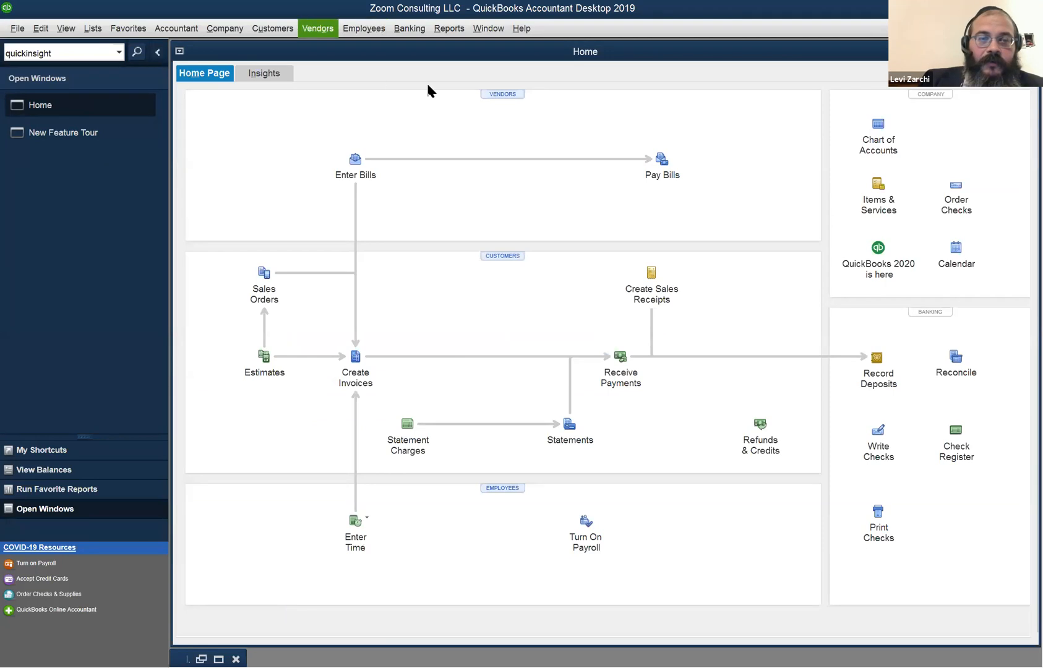
Discard the unsaved invoice and open the Profit & Loss Standard report maximized.
click(317, 29)
mouse_move(489, 29)
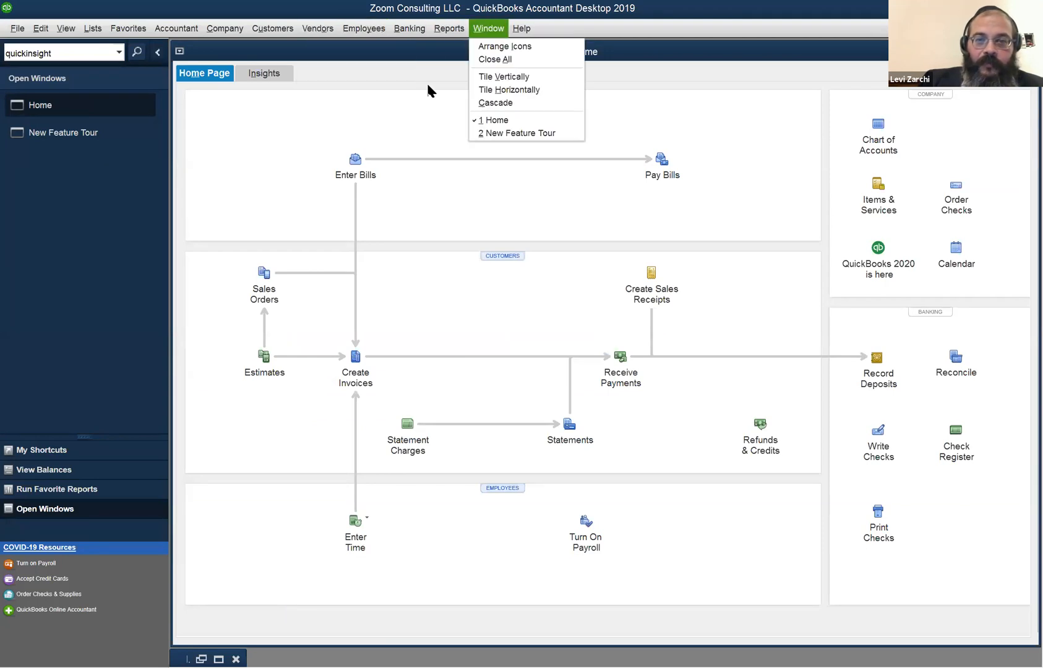
mouse_move(449, 28)
mouse_move(513, 144)
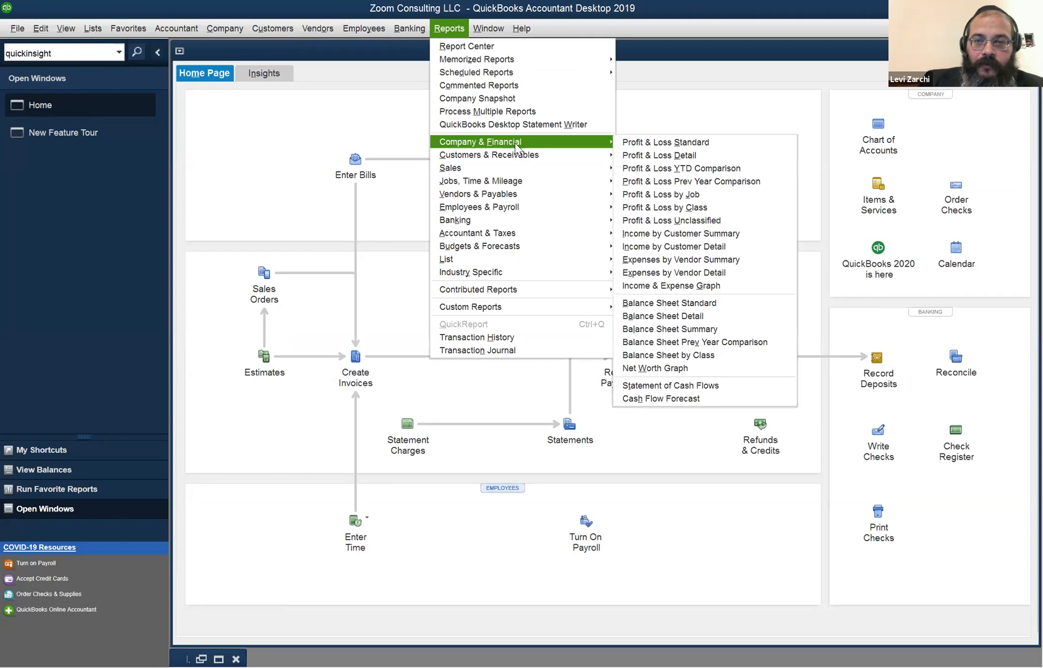
click(672, 144)
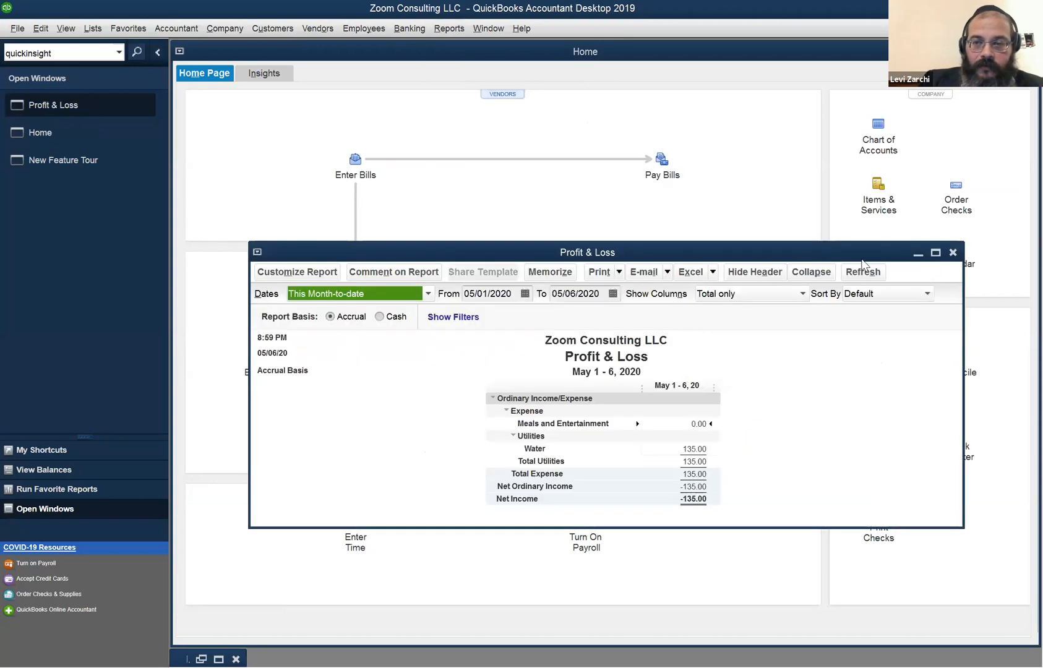
click(936, 253)
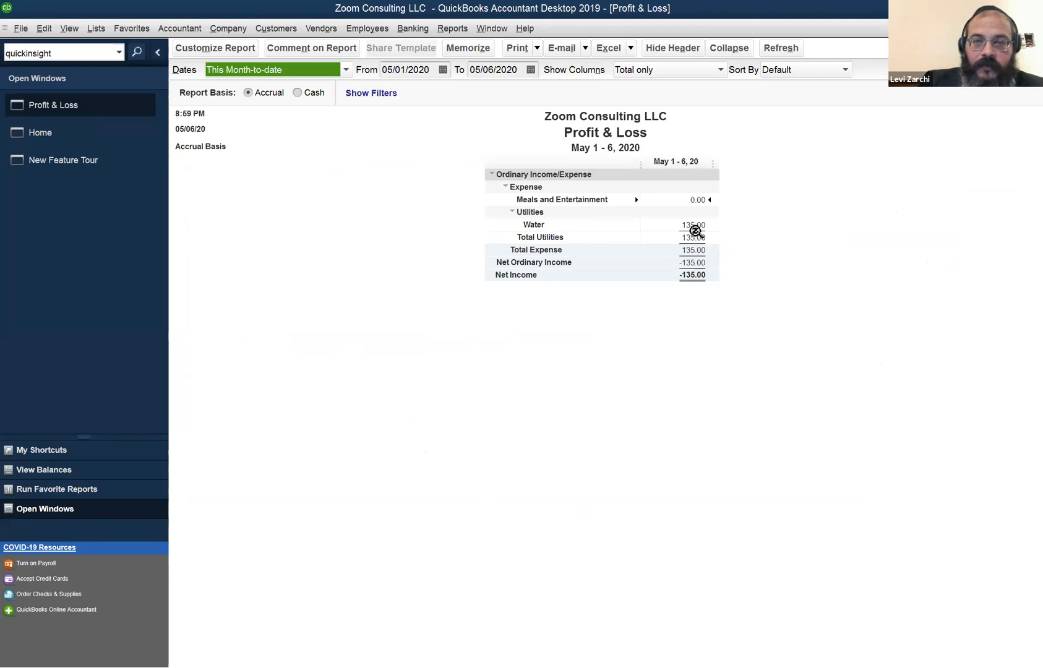
Keep accrual basis, set the start date to 01/01/2020, and drill into Meals and Entertainment.
click(300, 94)
click(265, 94)
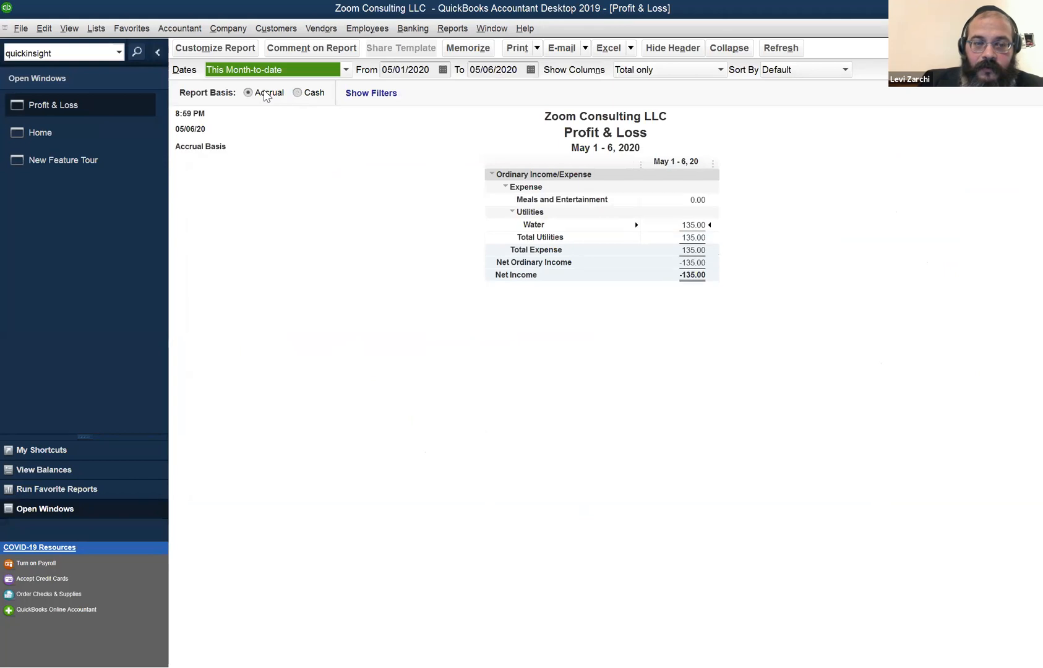
key(Tab)
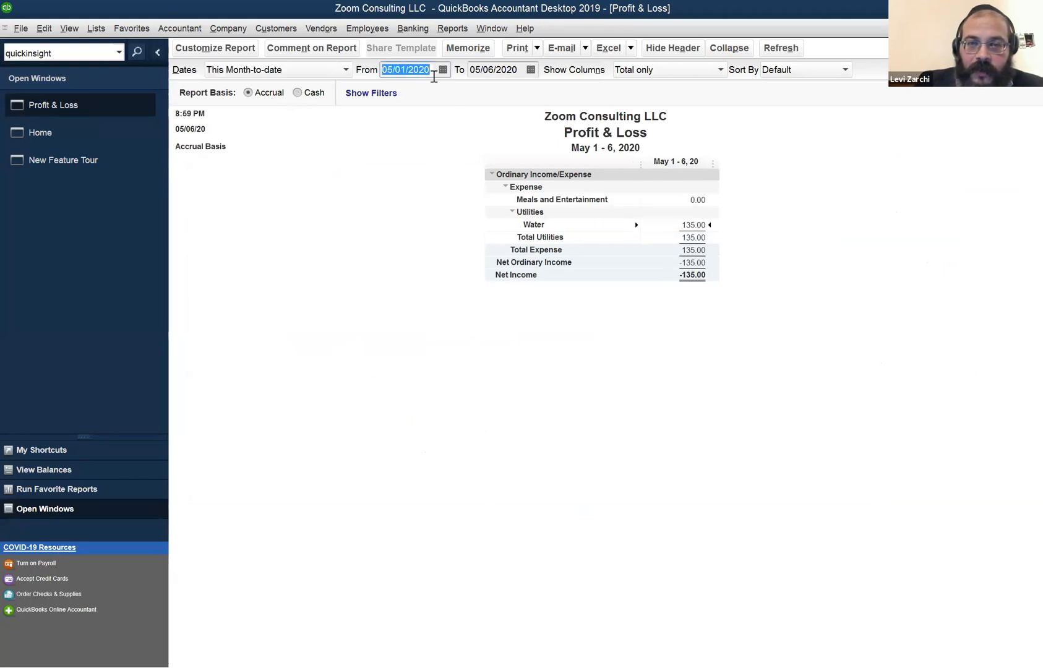
click(434, 76)
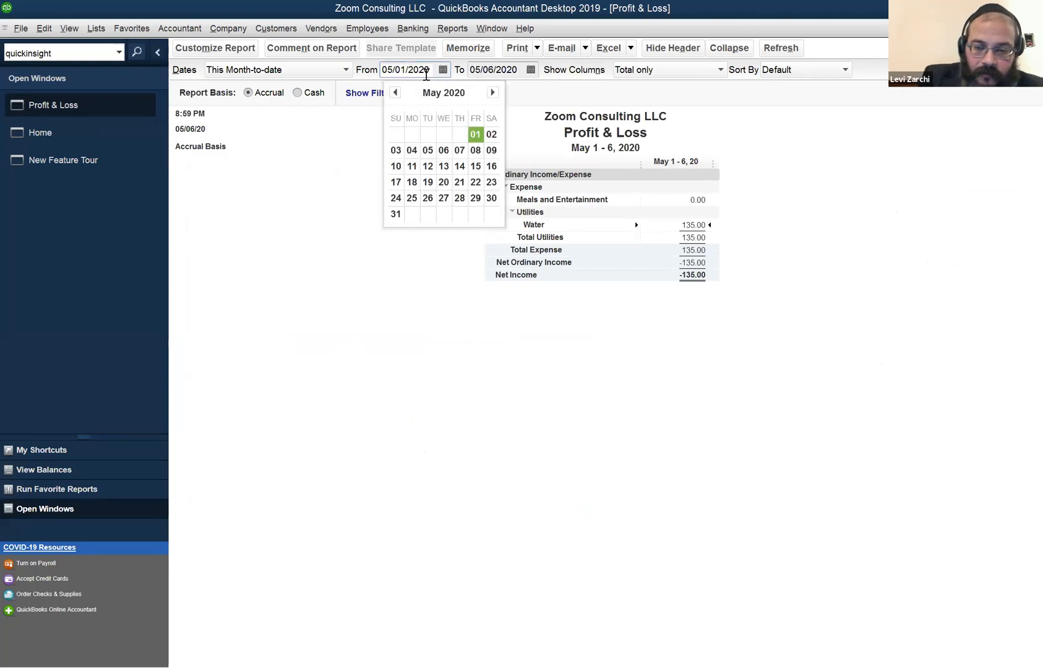
key(y)
key(Tab)
key(Tab)
key(Tab)
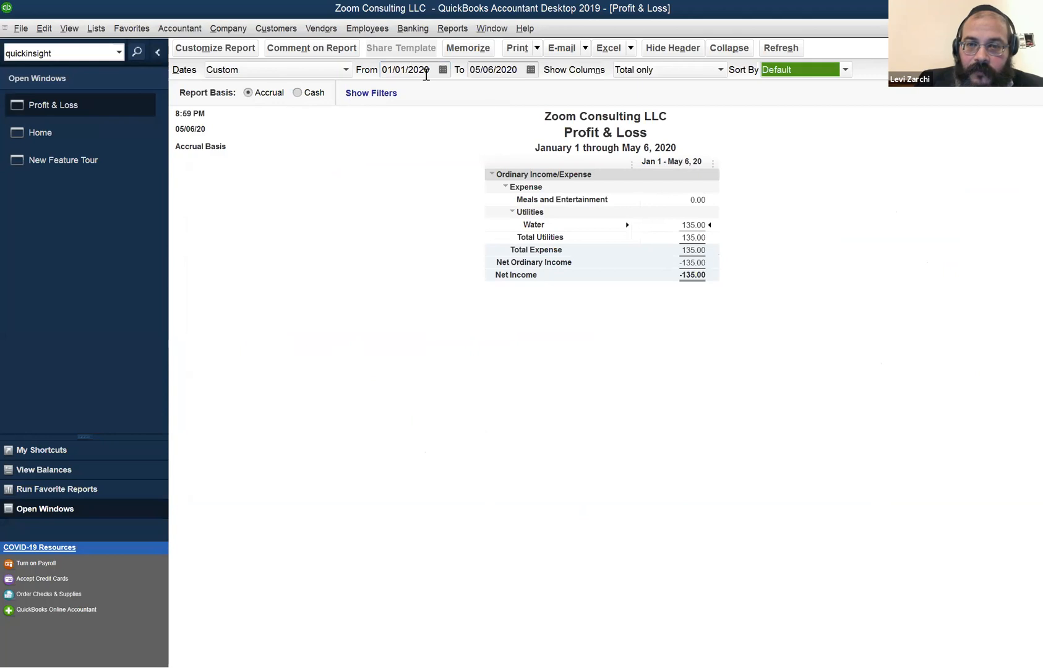
double_click(688, 200)
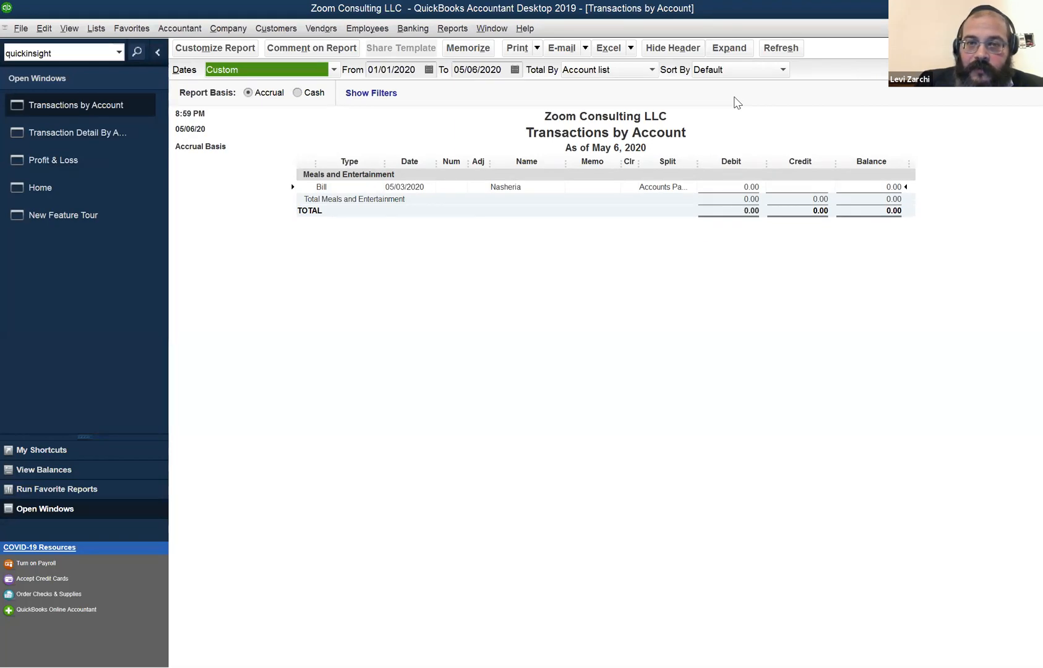
Change the Meals and Entertainment bill's amount due to 50.00 and save it.
double_click(643, 187)
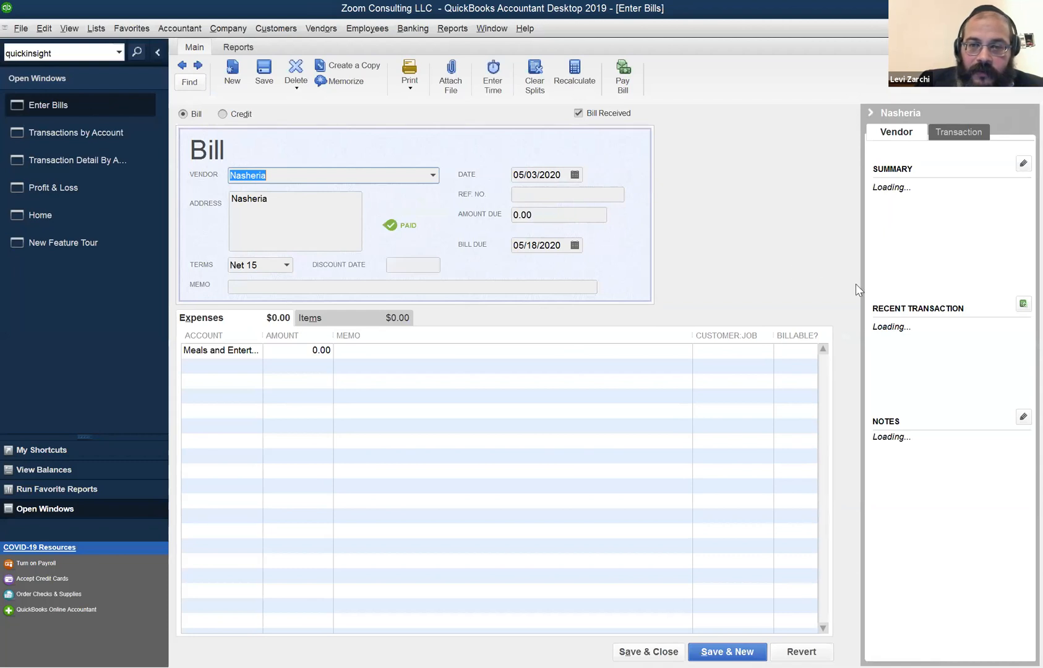
drag(536, 214, 482, 211)
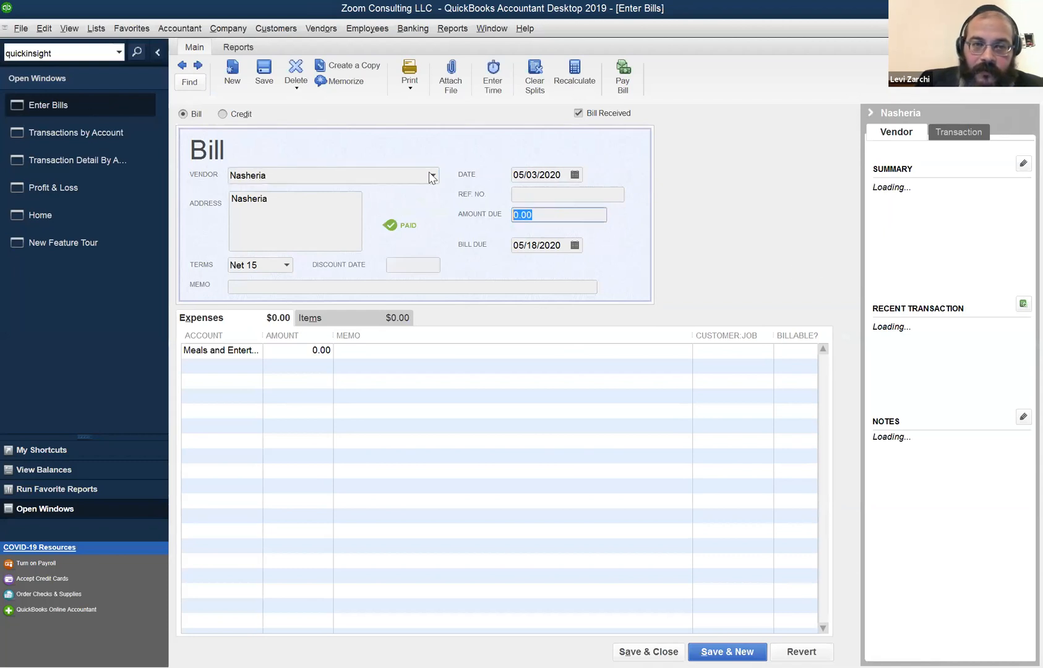
text(50)
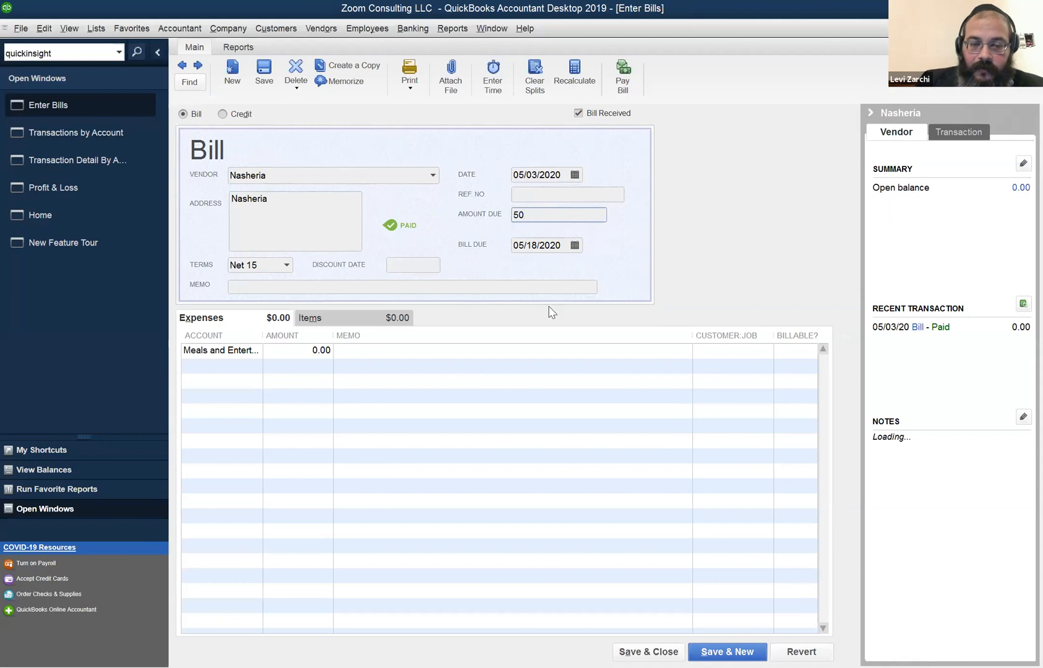
key(Tab)
click(648, 652)
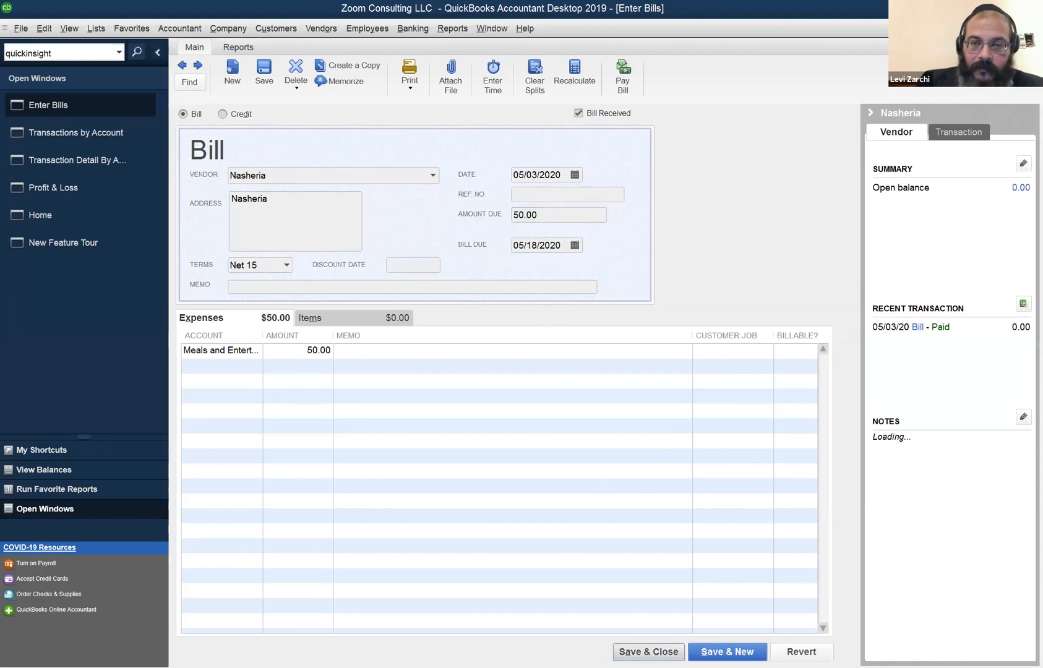
click(469, 212)
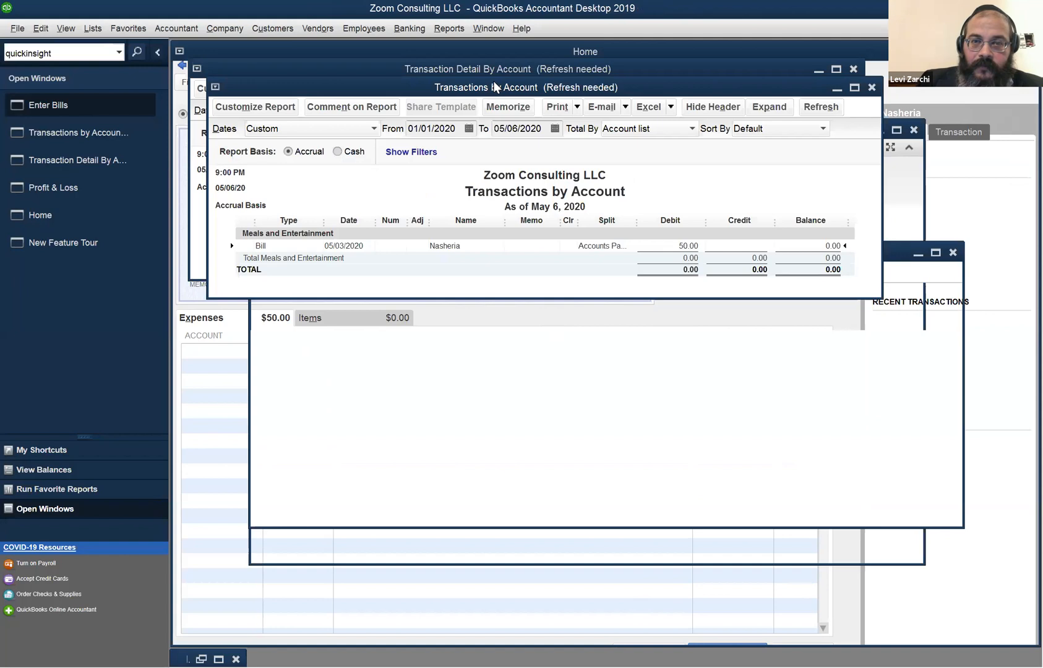
Refresh the reports to show the new amount, then inspect the 10.00 Water expense check.
click(288, 197)
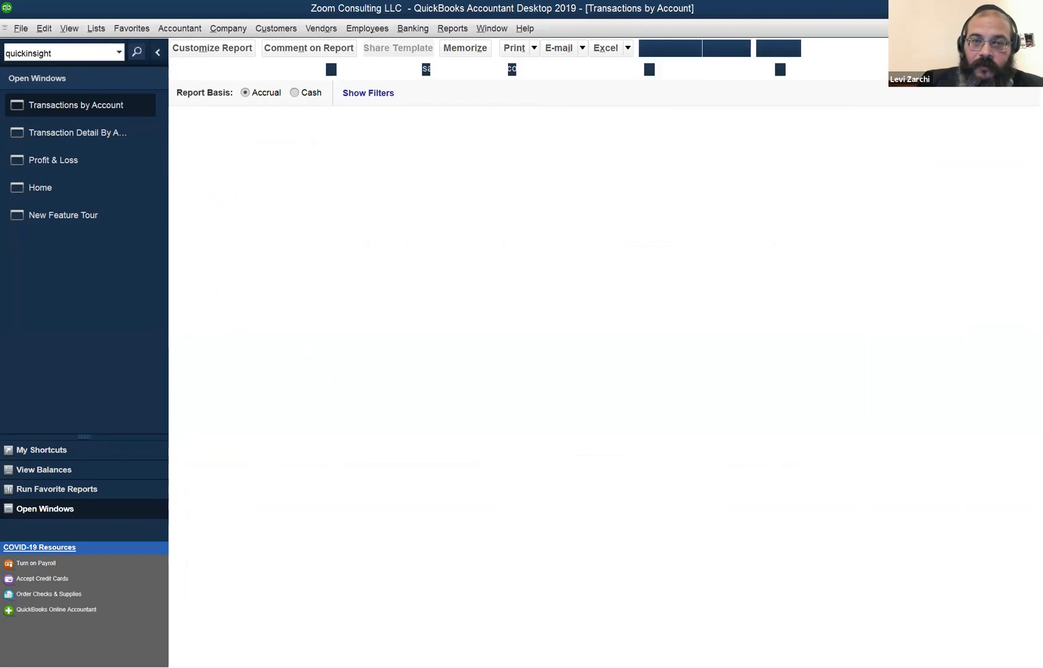
click(280, 188)
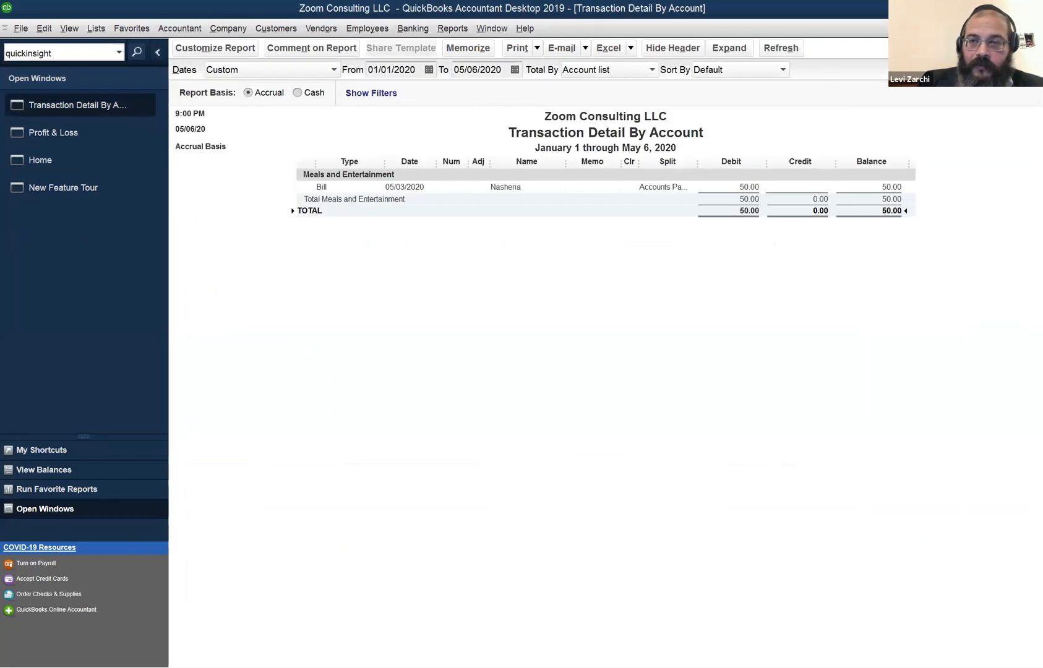
key(Escape)
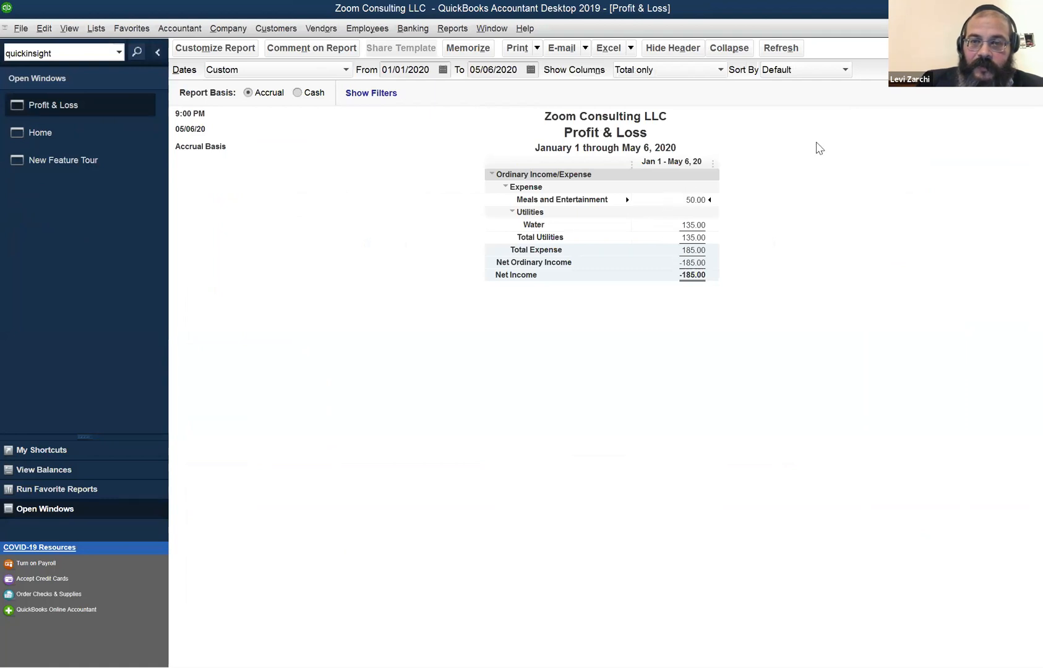
double_click(694, 222)
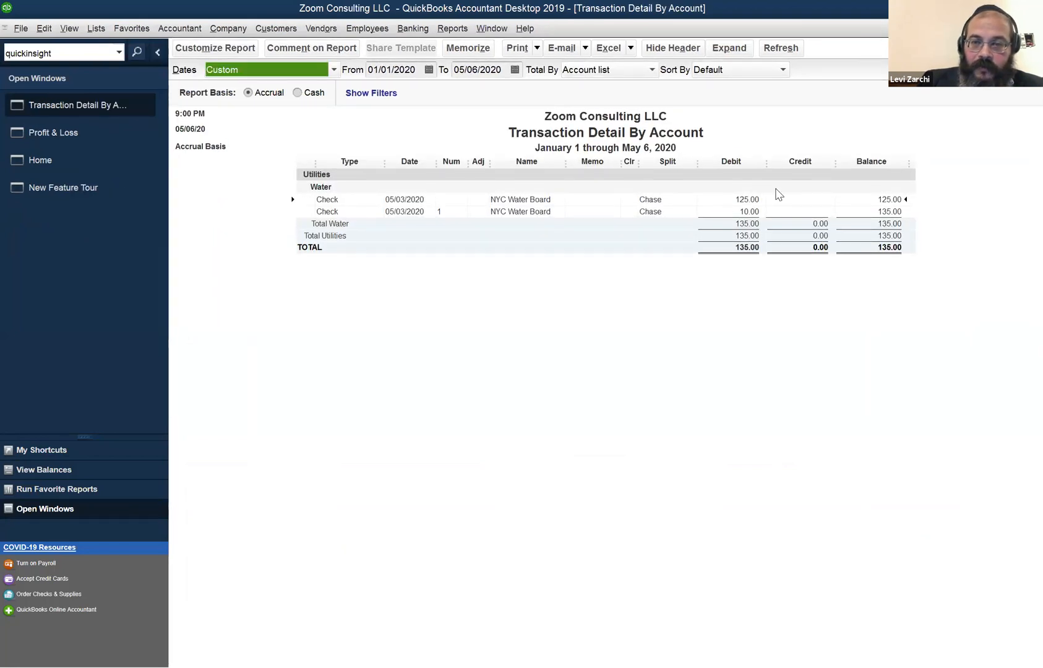
click(749, 212)
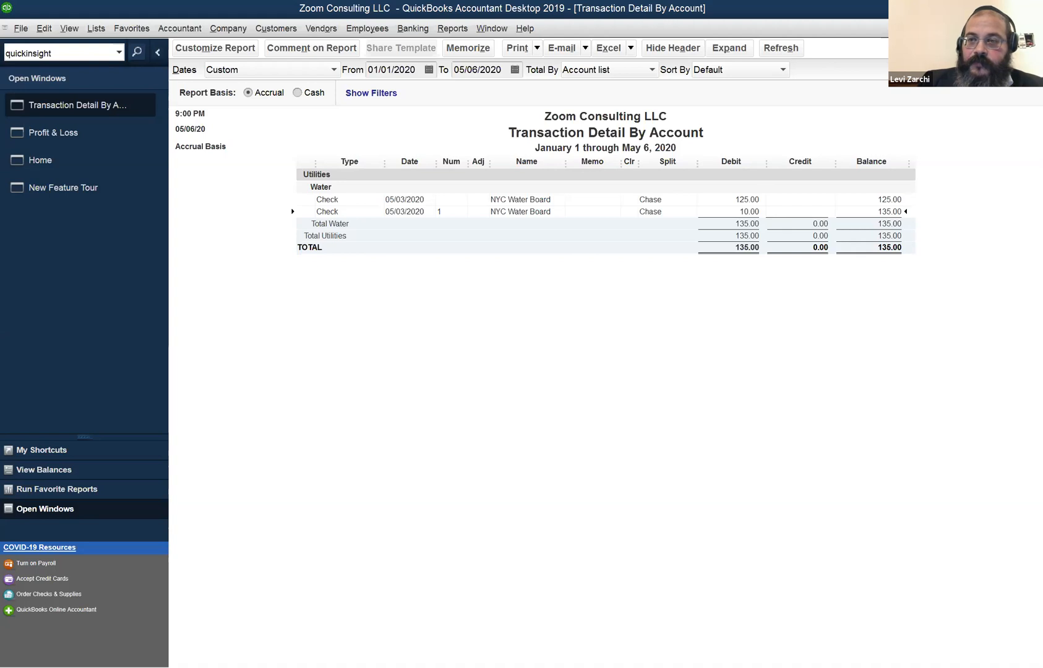
key(Escape)
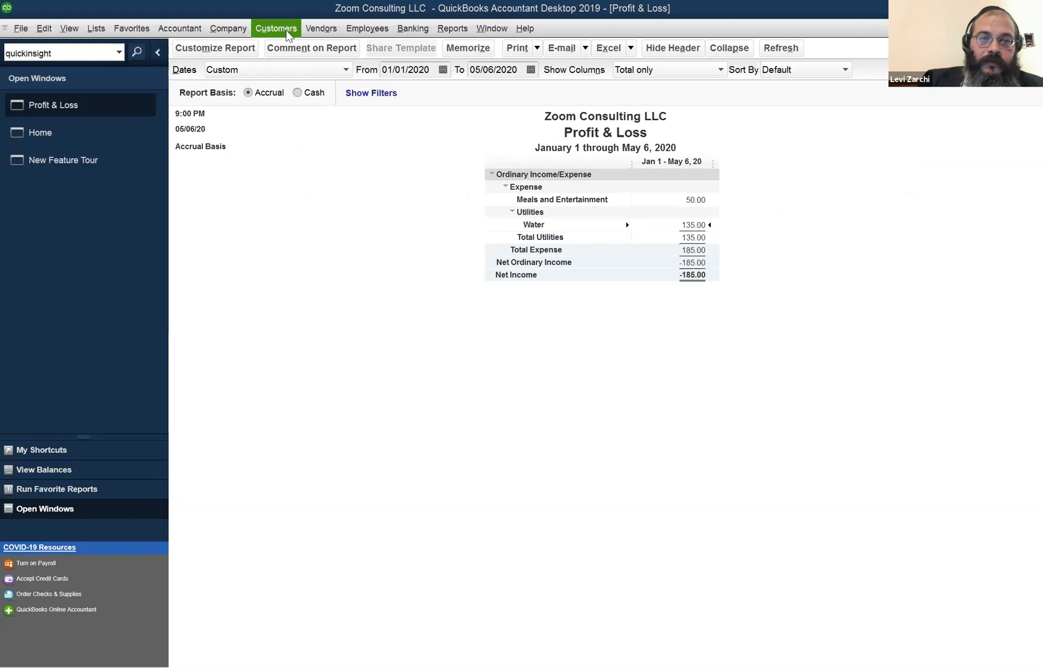
Close the Profit & Loss report without memorizing it.
click(321, 30)
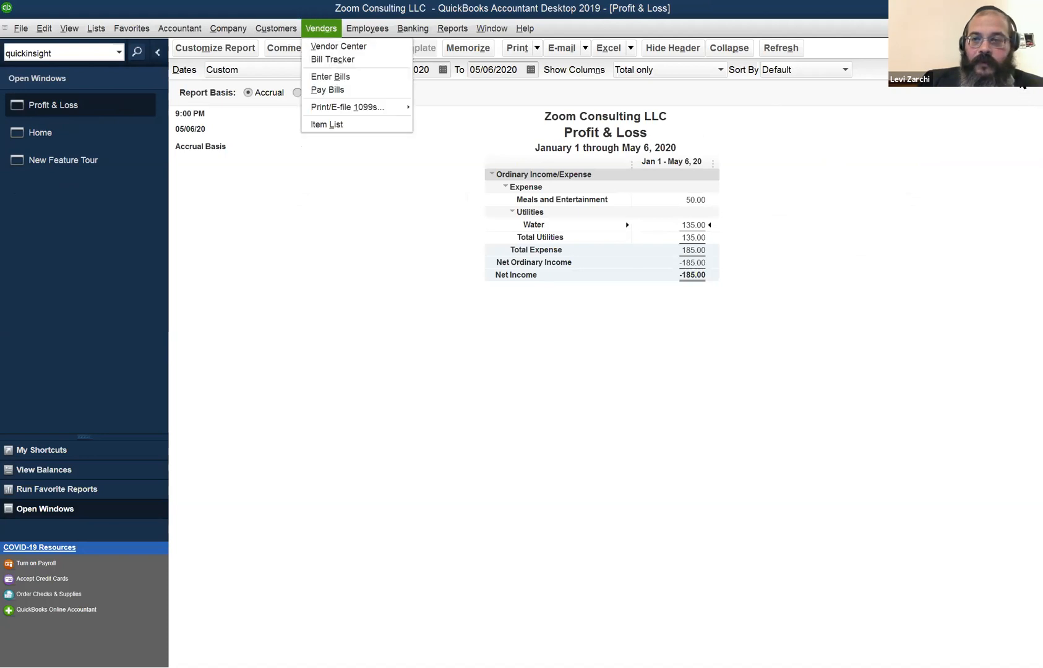
key(Escape)
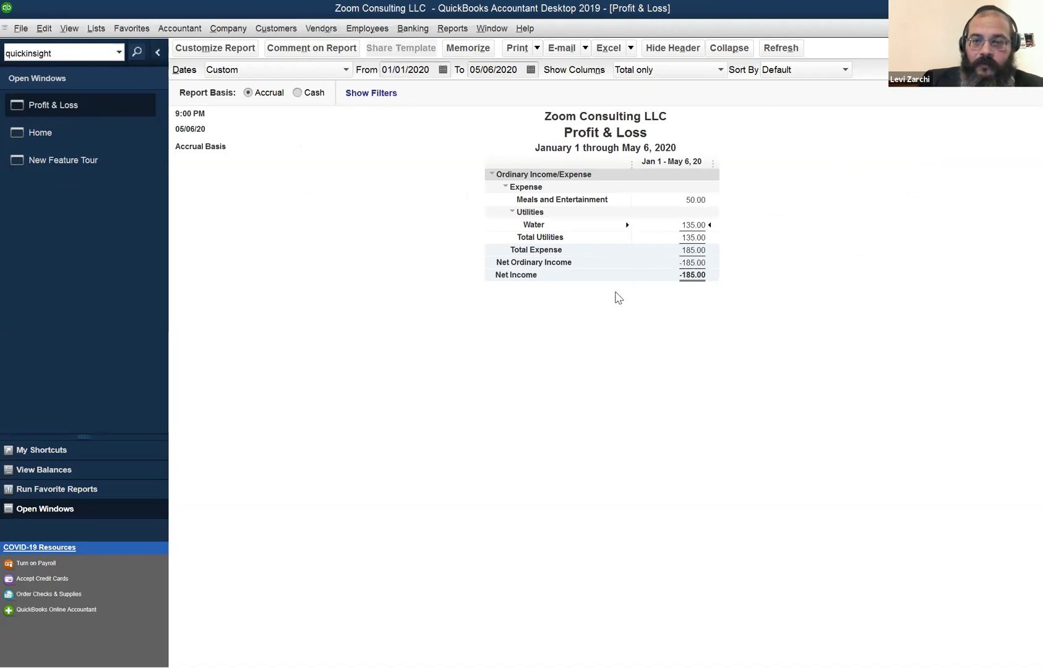
key(Escape)
click(599, 297)
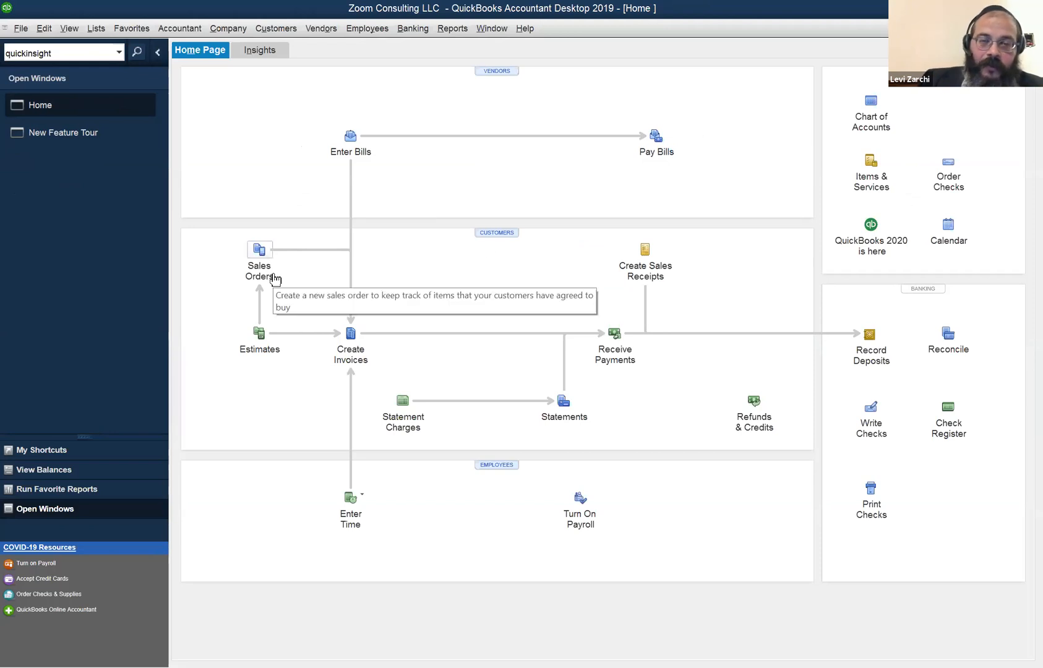
Create a new invoice dated 05/06/2020 and assign it to the customer.
click(356, 355)
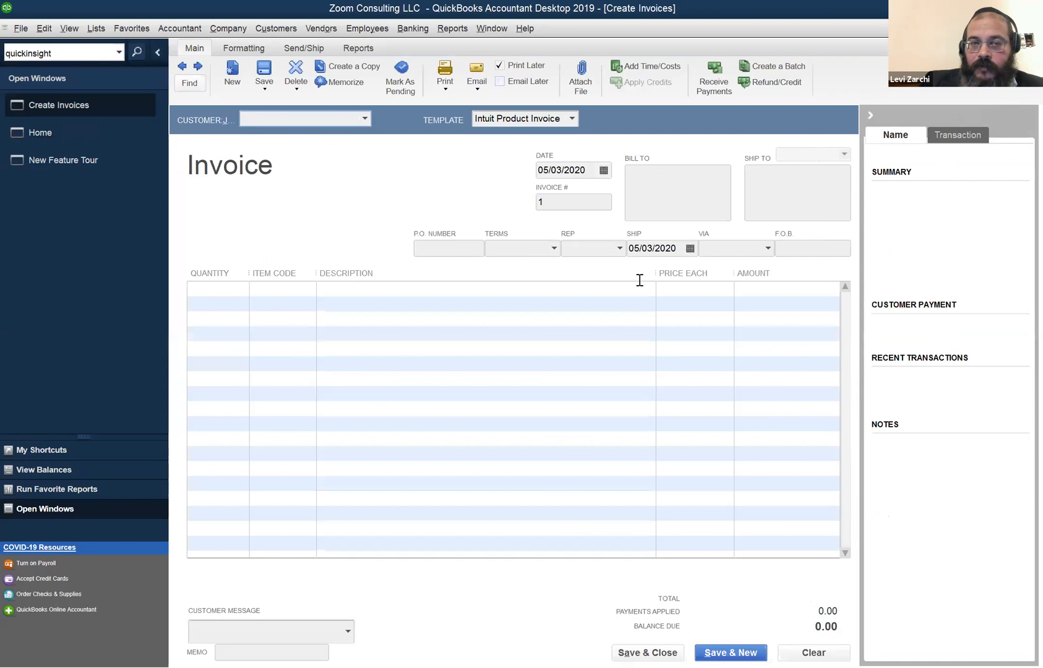
click(248, 119)
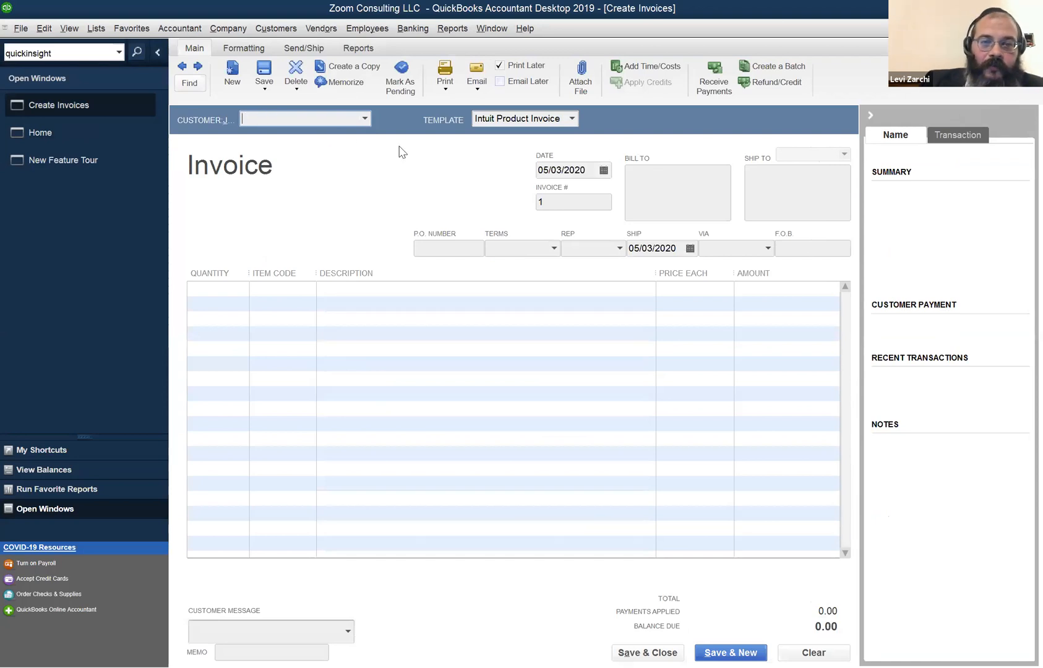
key(Tab)
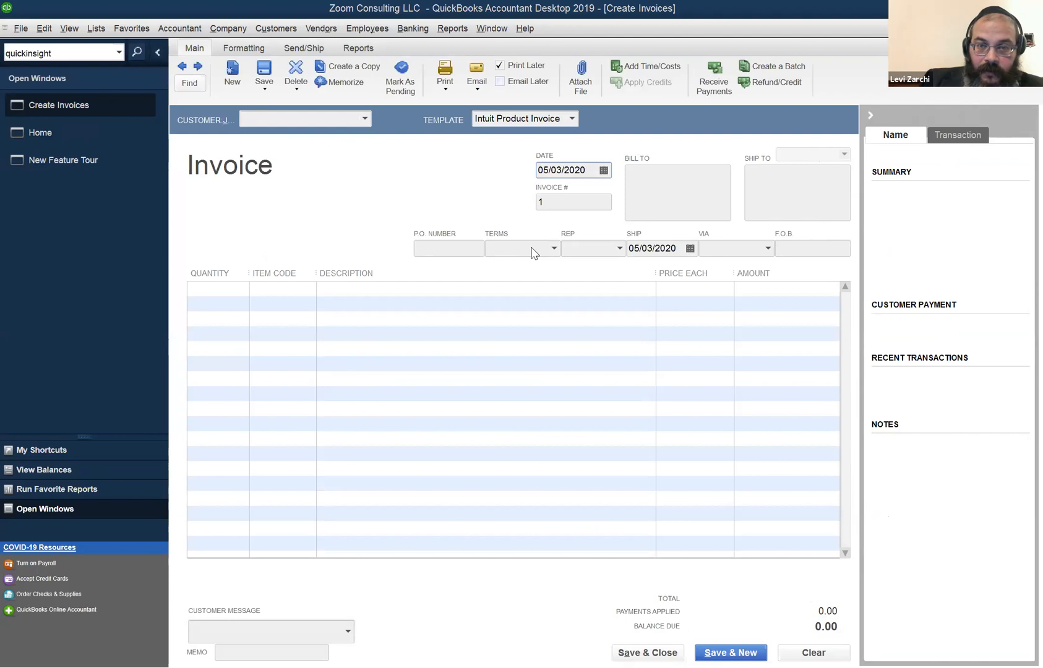
key(plus)
key(plus)
key(plus)
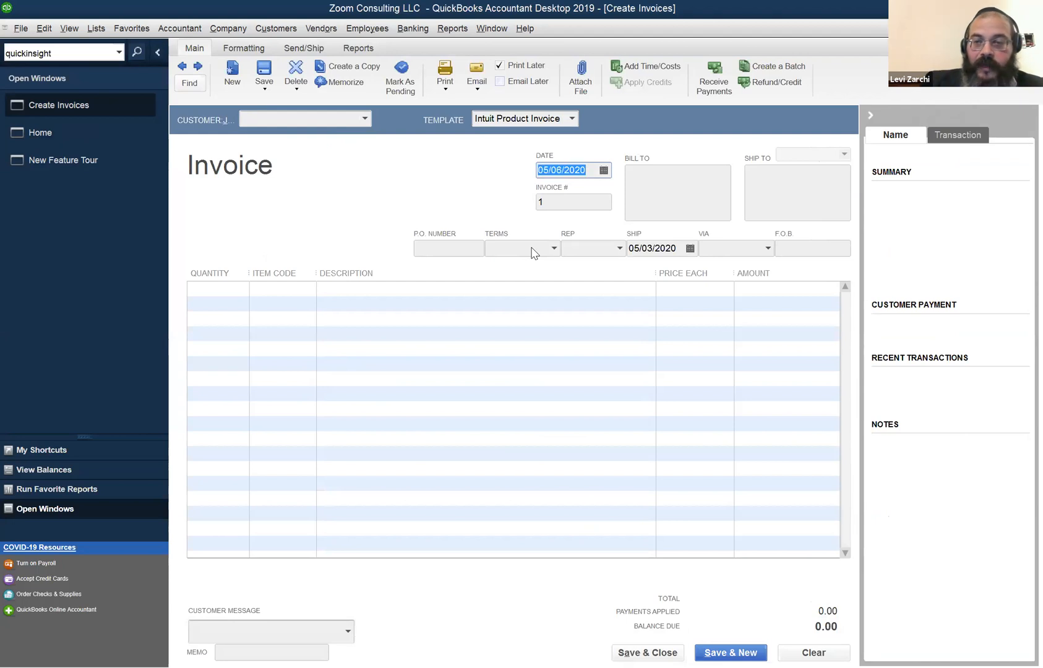
click(343, 118)
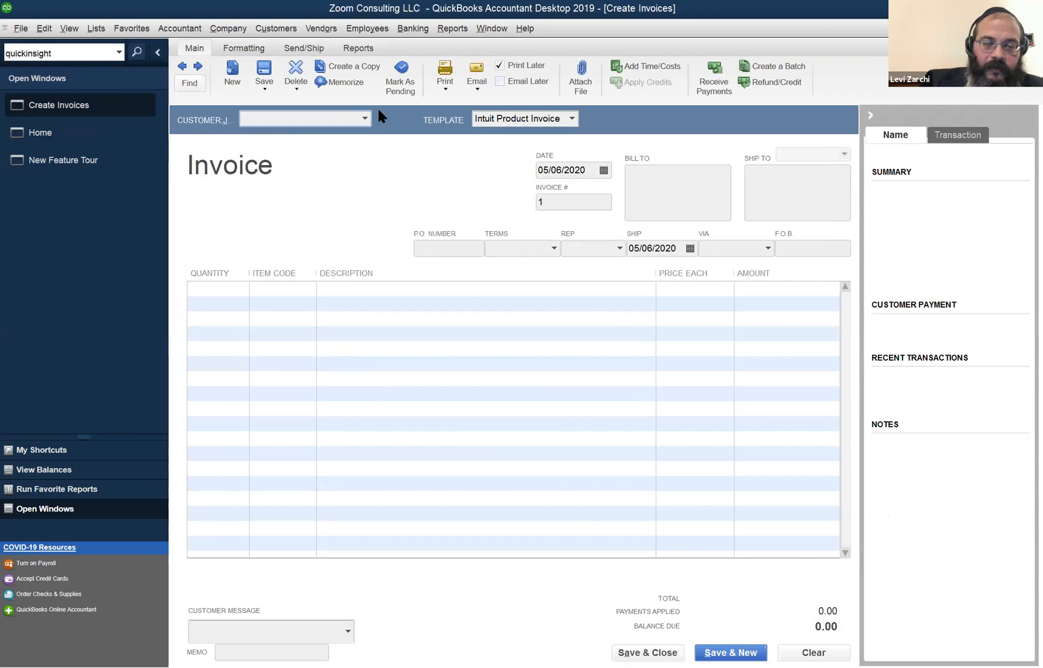
click(365, 120)
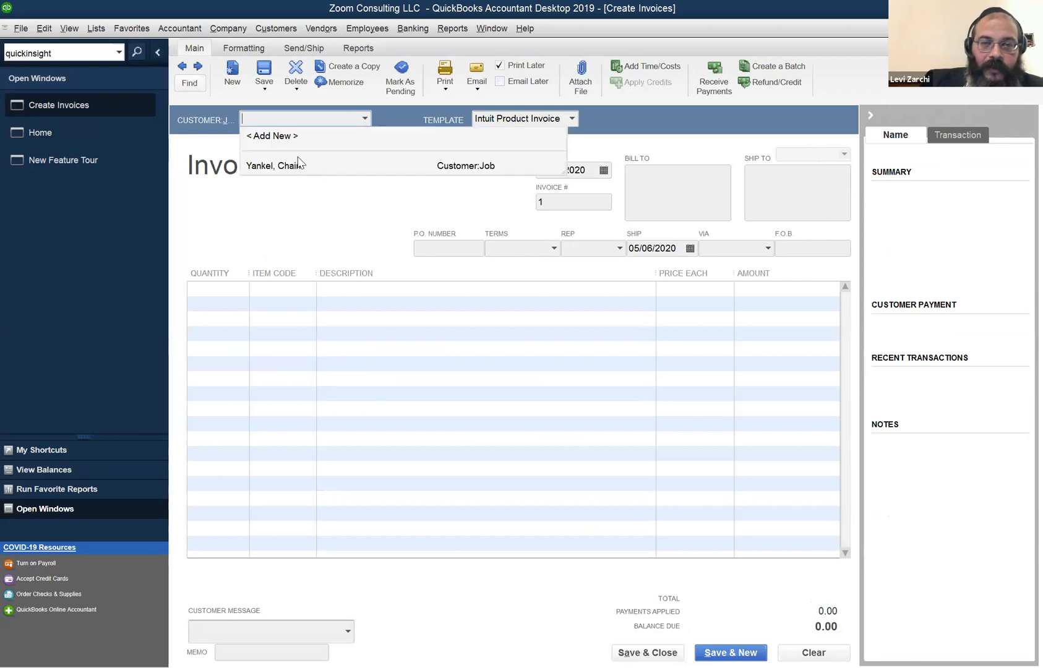
click(364, 120)
click(364, 120)
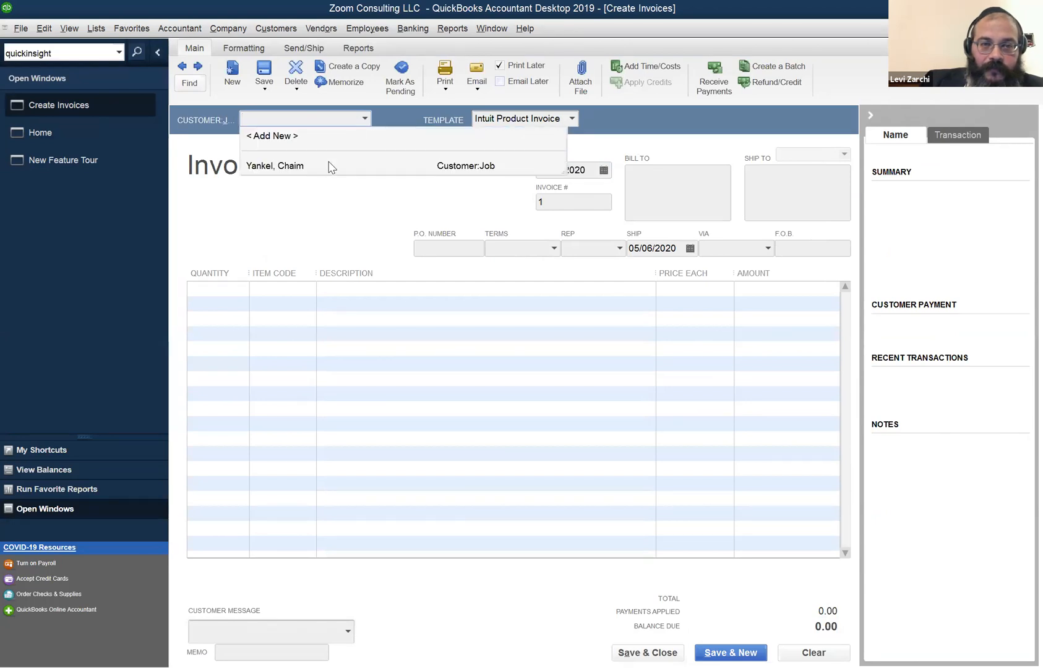
click(331, 165)
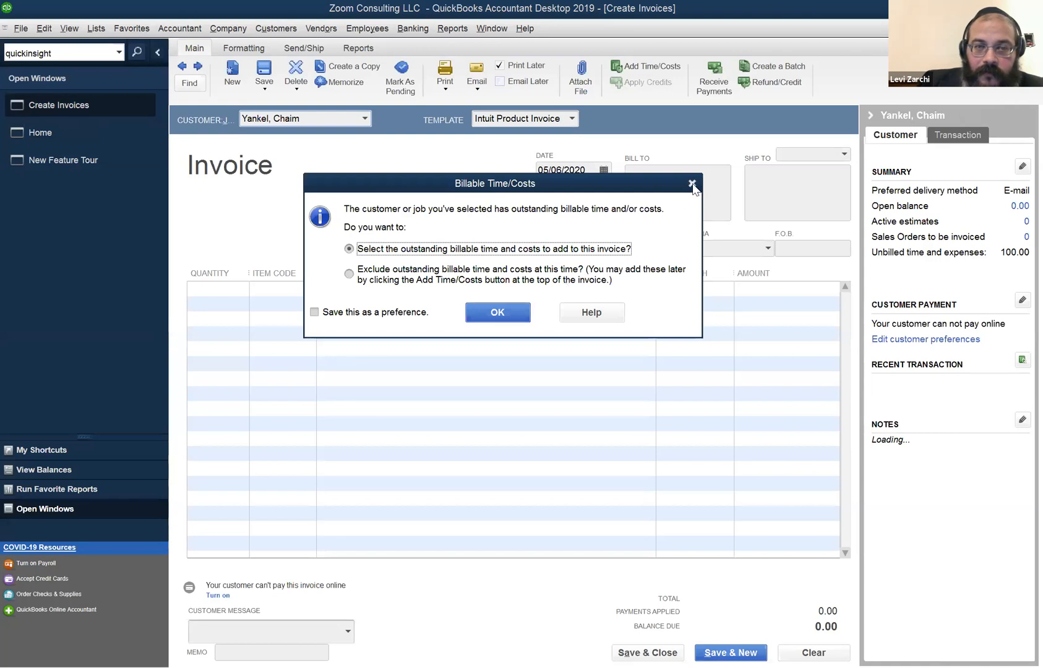
Skip the billable time prompt and add a line for 1 Daydreaming service at 100.00.
key(Escape)
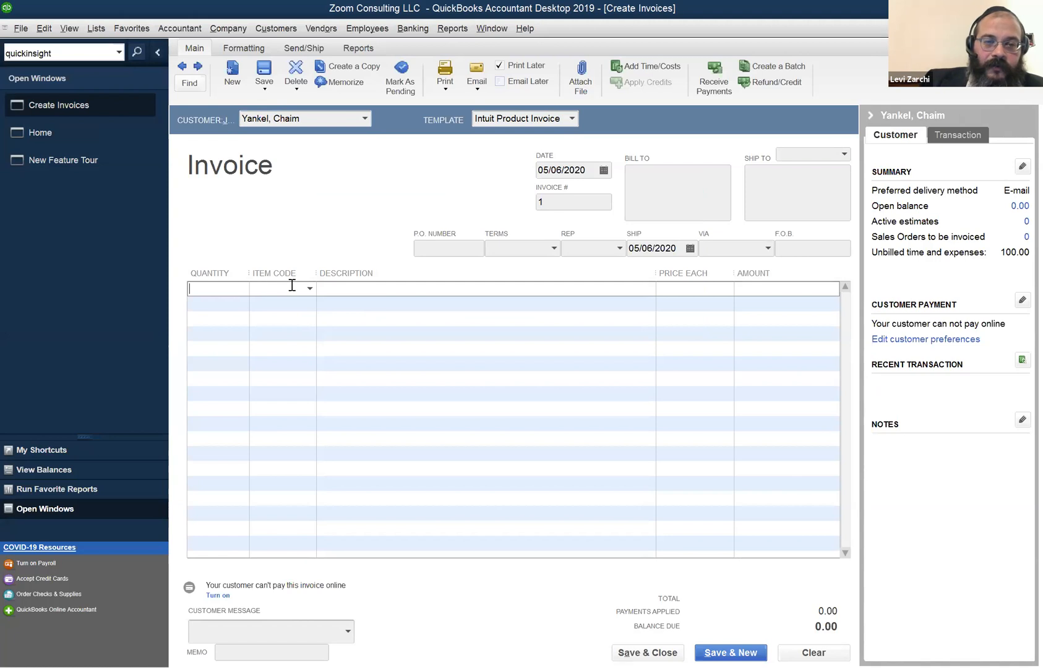
click(310, 289)
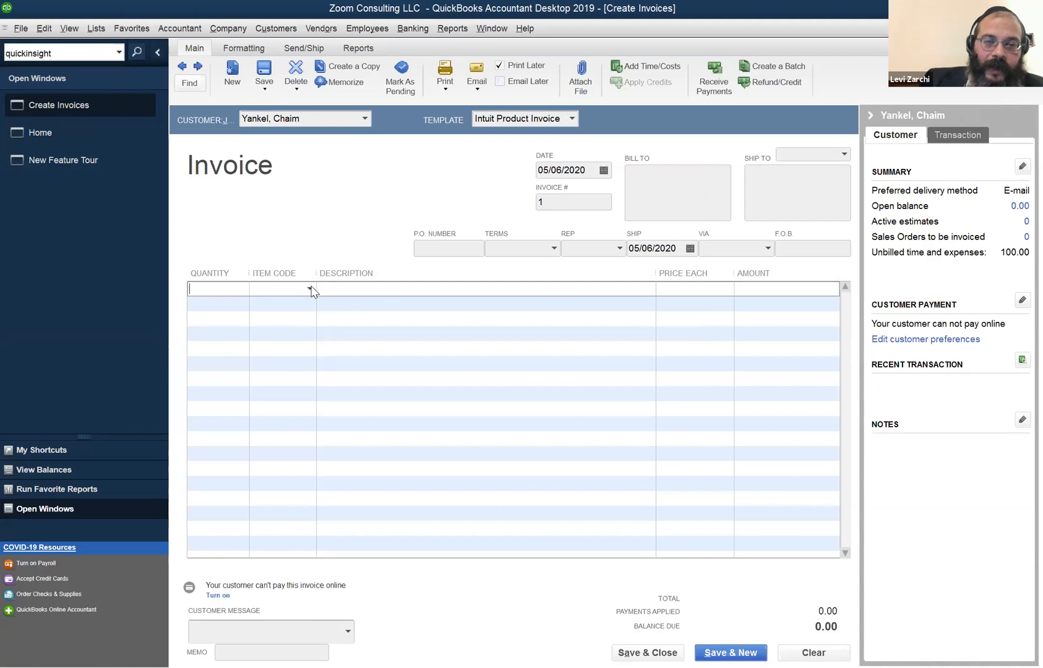
click(311, 289)
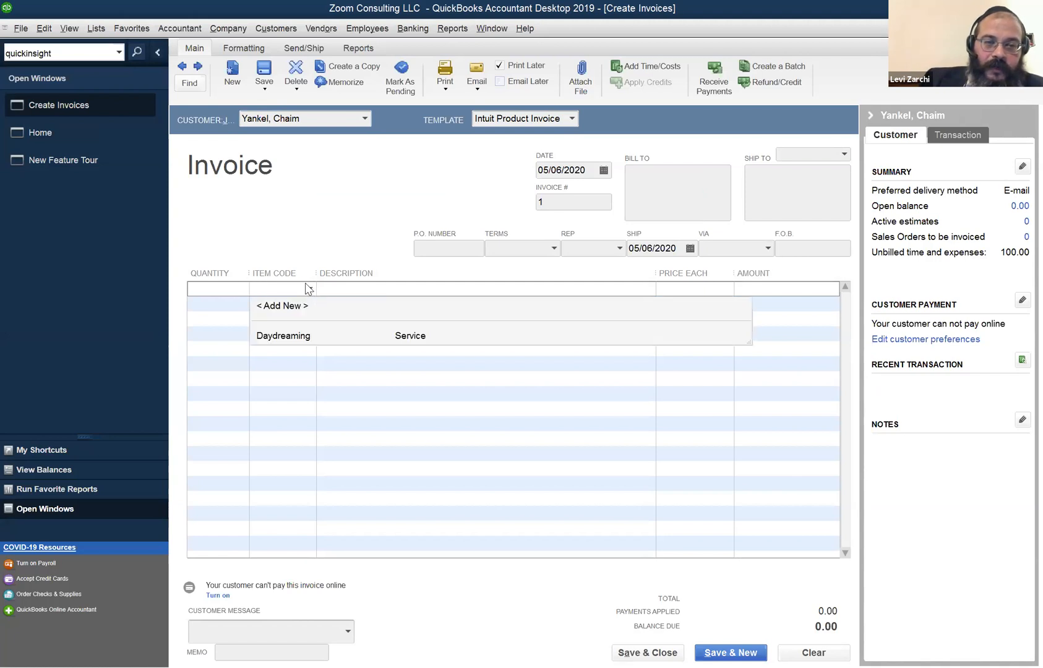
click(237, 293)
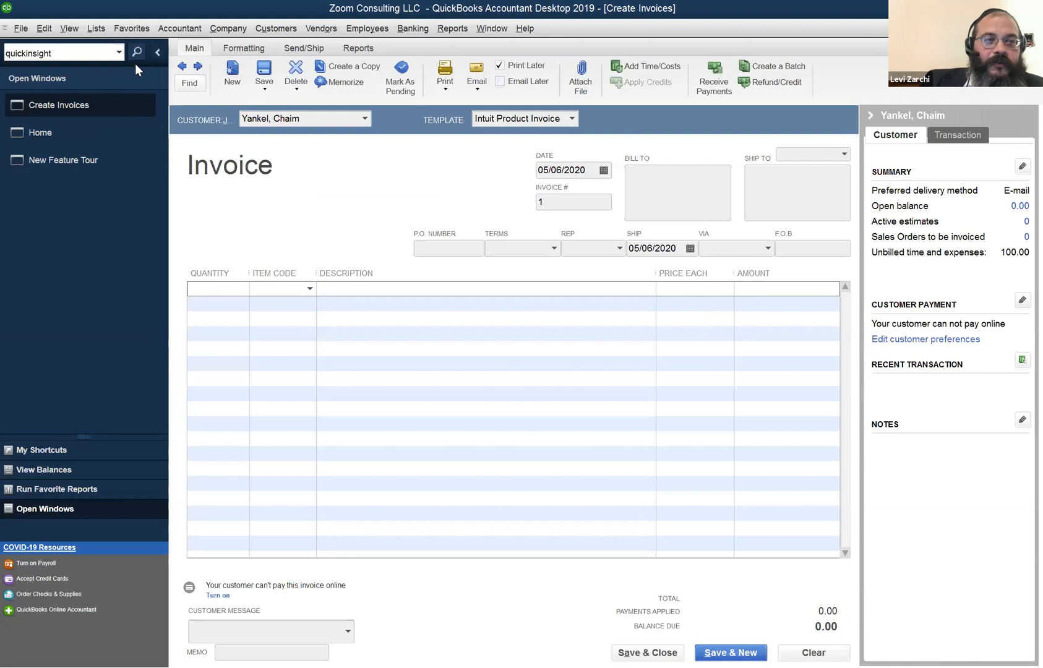
click(255, 289)
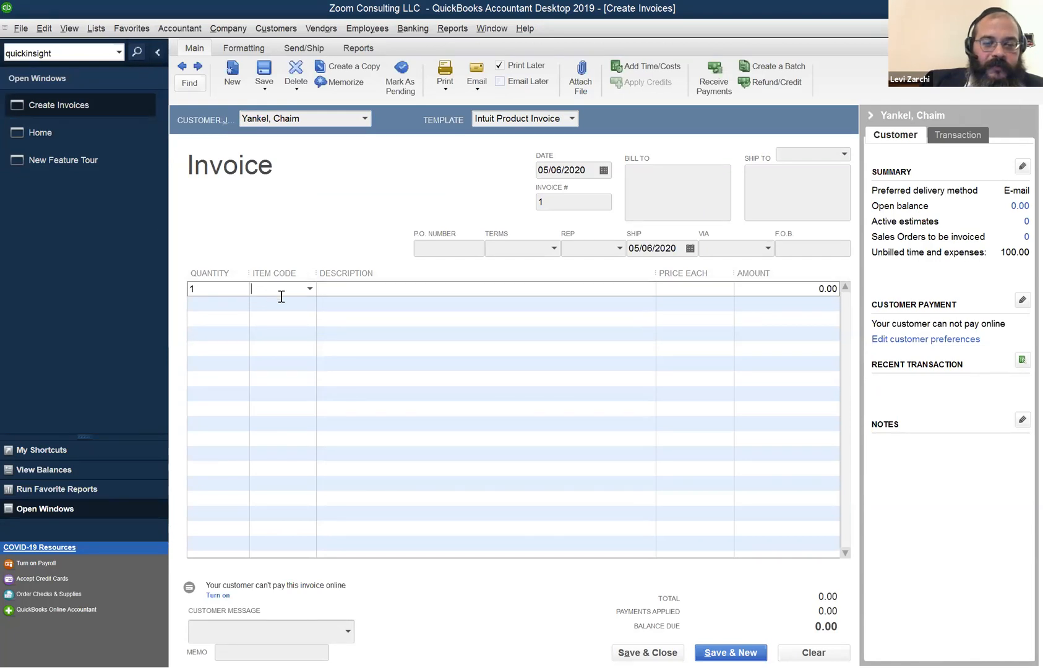
text(Daydreaming)
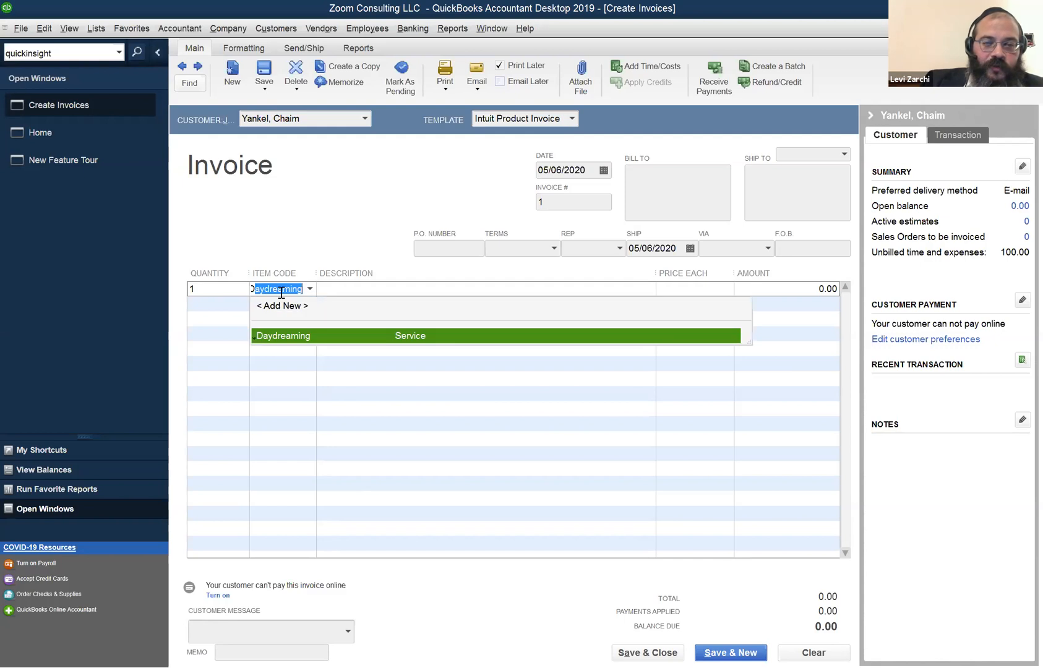
key(Tab)
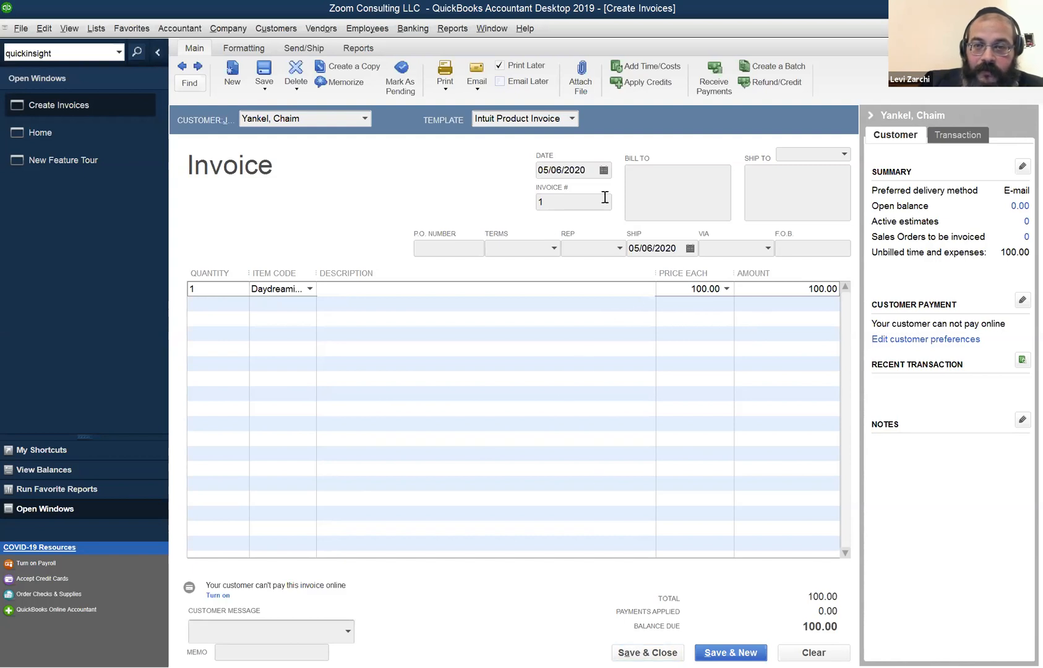
click(695, 191)
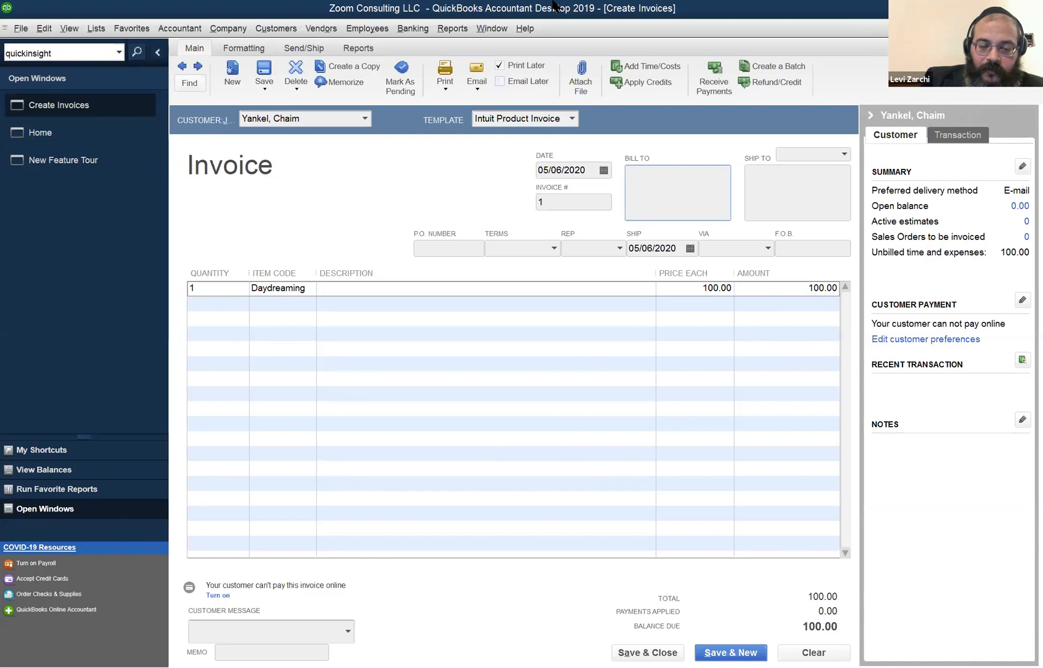
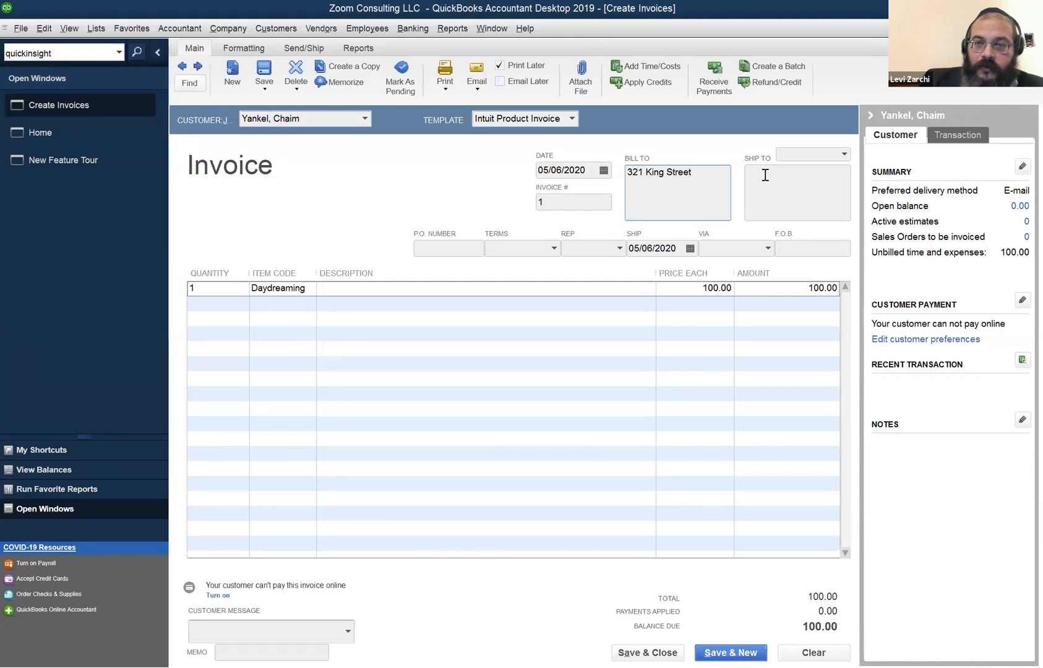
Type the customer's street address into the invoice's Bill To field.
click(764, 175)
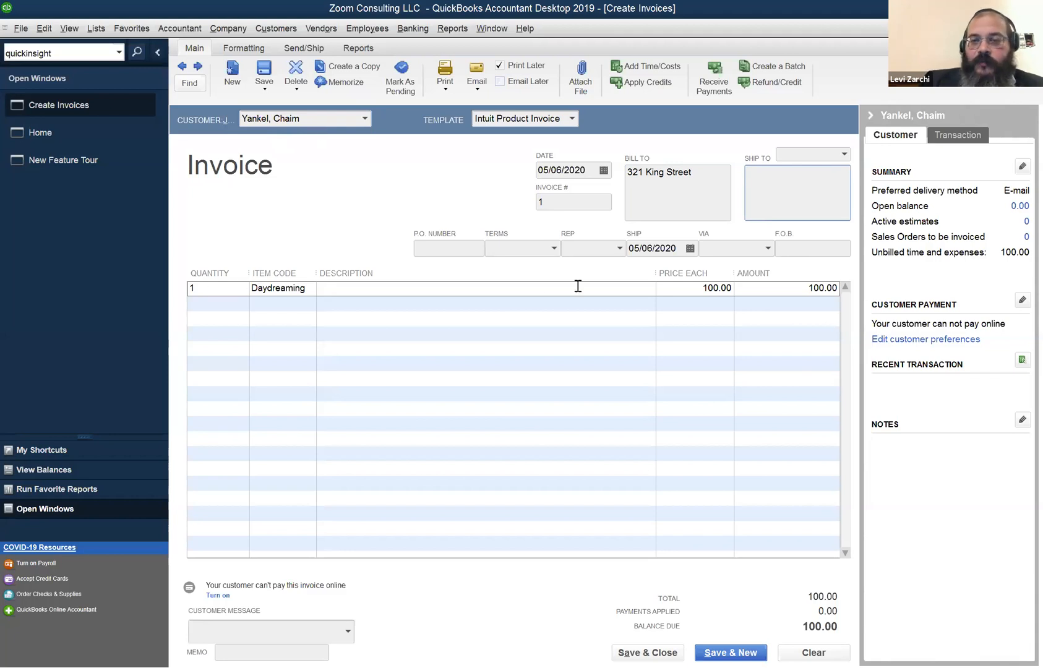
click(723, 172)
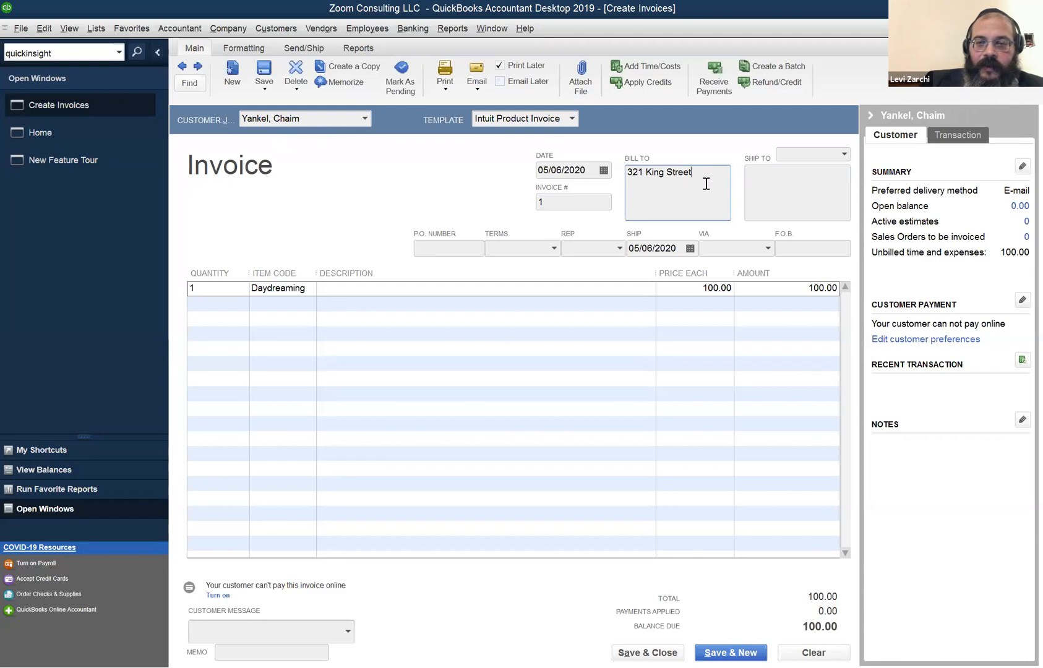
click(771, 176)
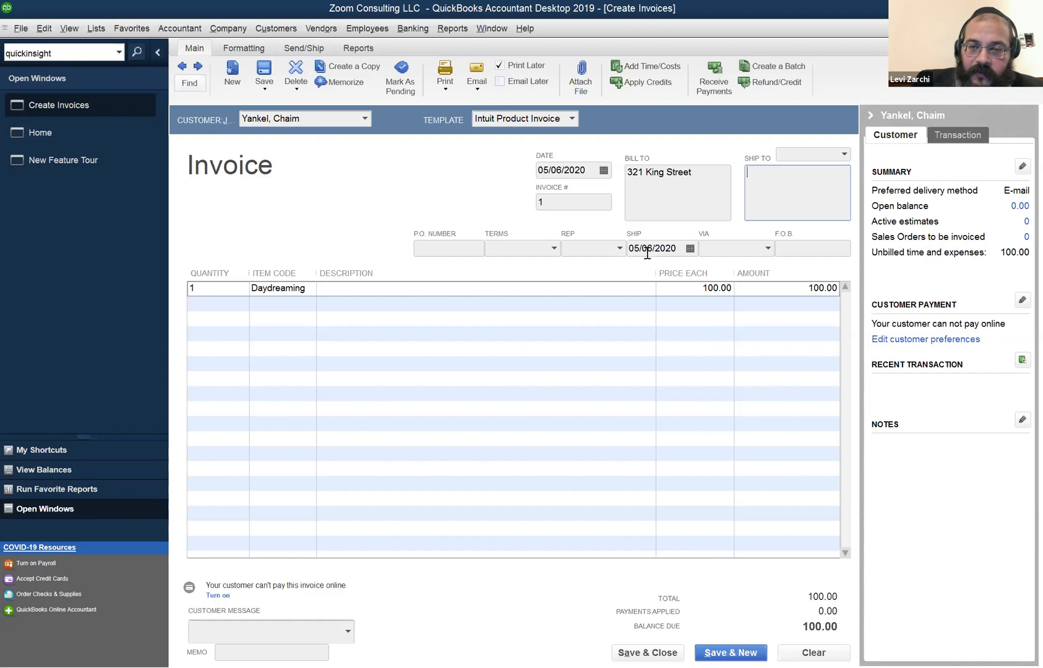
Set the invoice terms to Due on receipt, then save and close it.
click(618, 248)
click(736, 247)
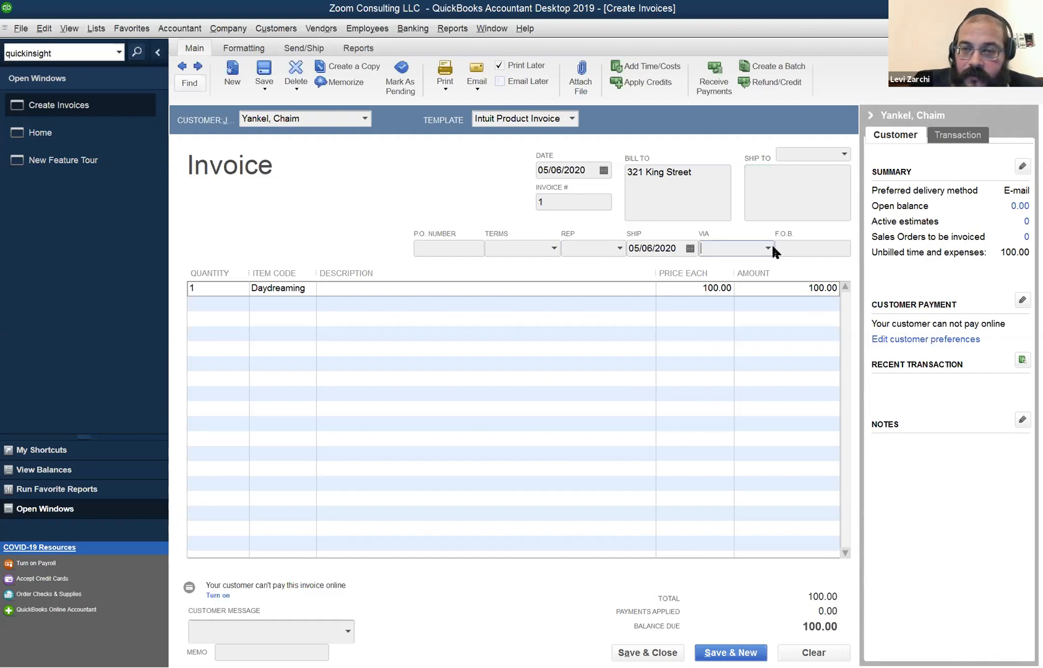
click(770, 247)
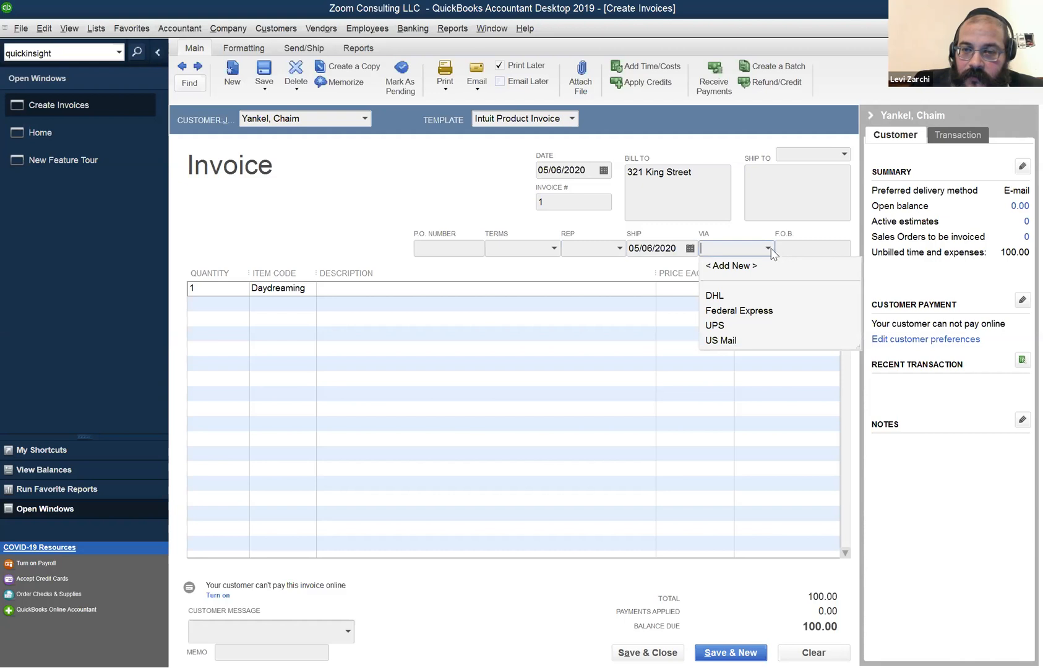
click(619, 248)
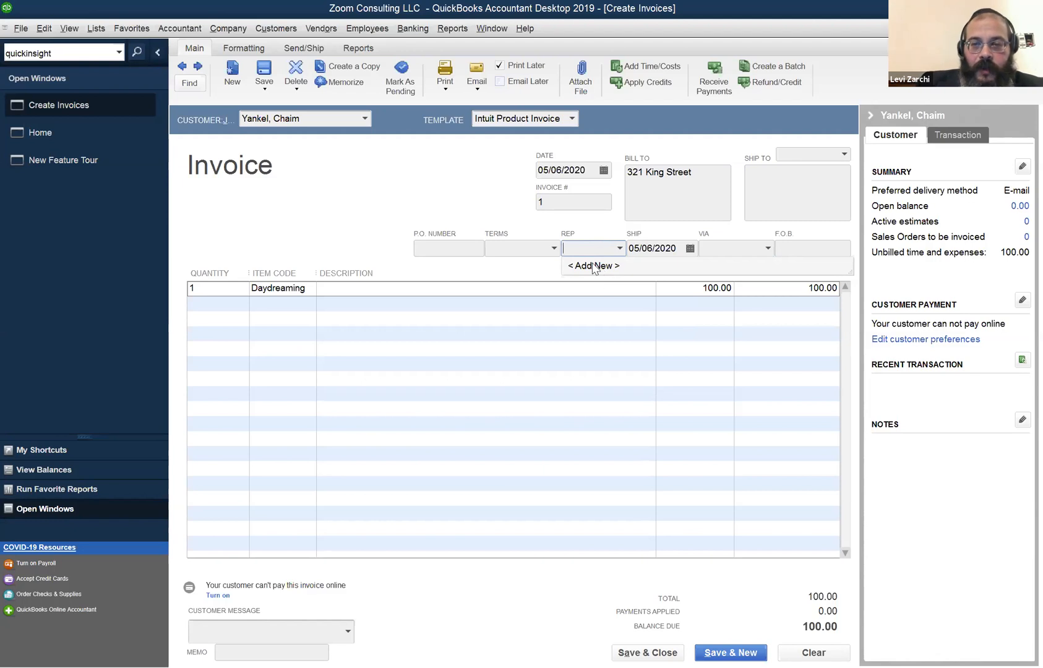
click(554, 248)
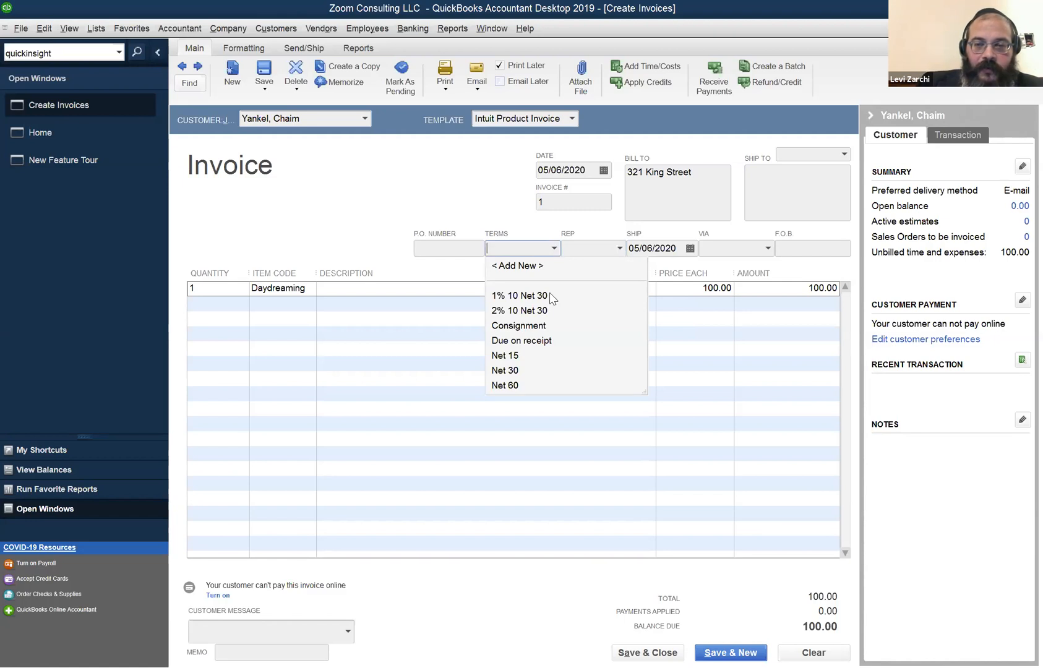
click(539, 341)
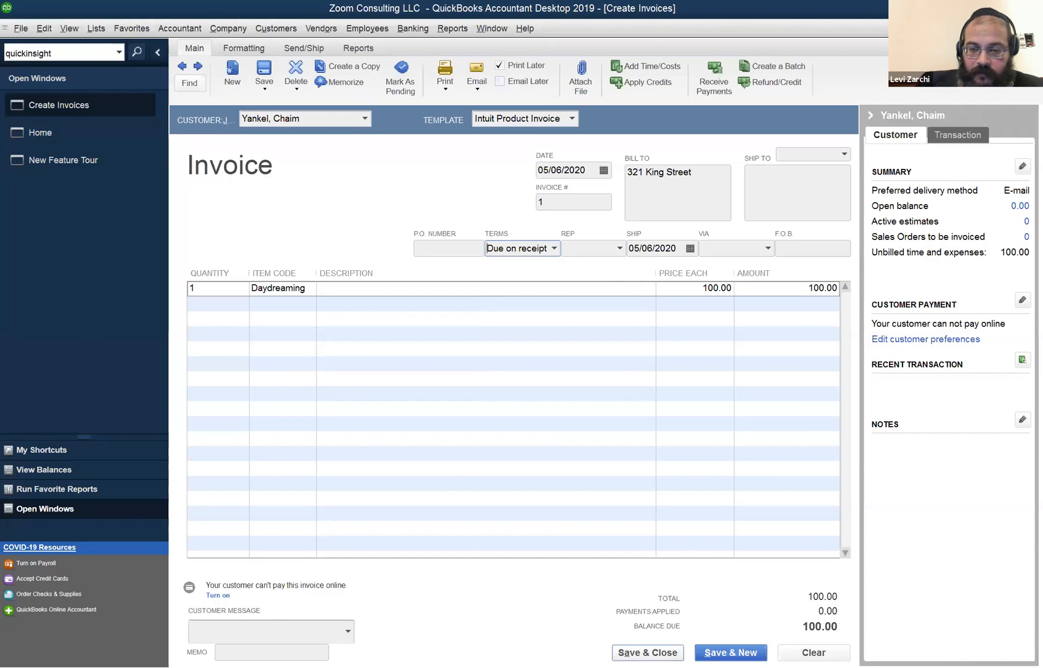
click(648, 653)
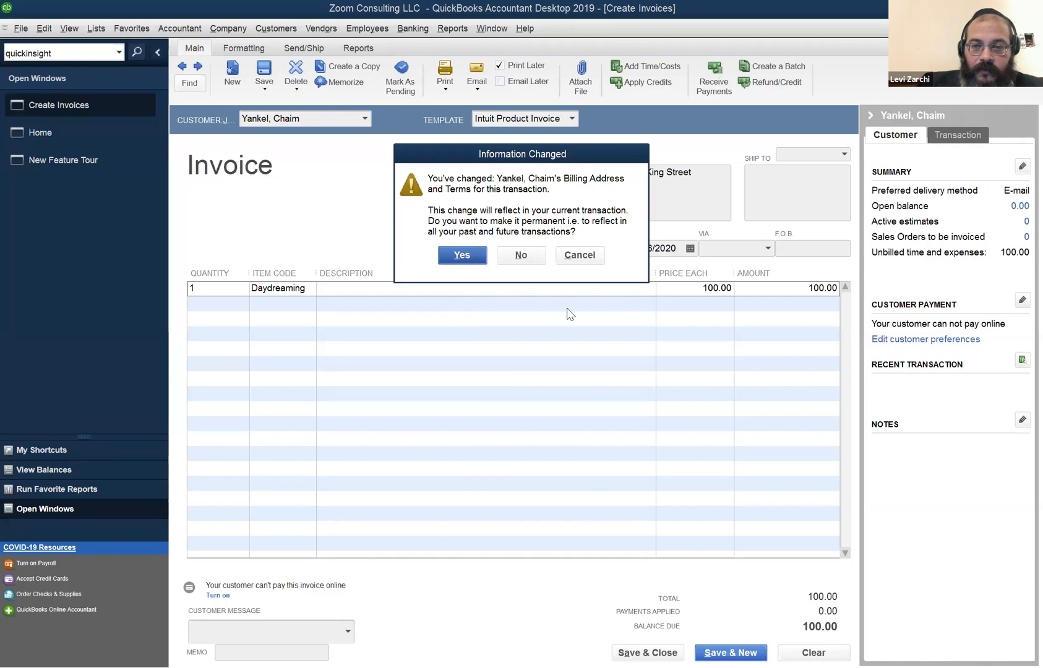
Make the address and terms changes permanent and run the Profit & Loss Standard report.
click(520, 255)
click(489, 35)
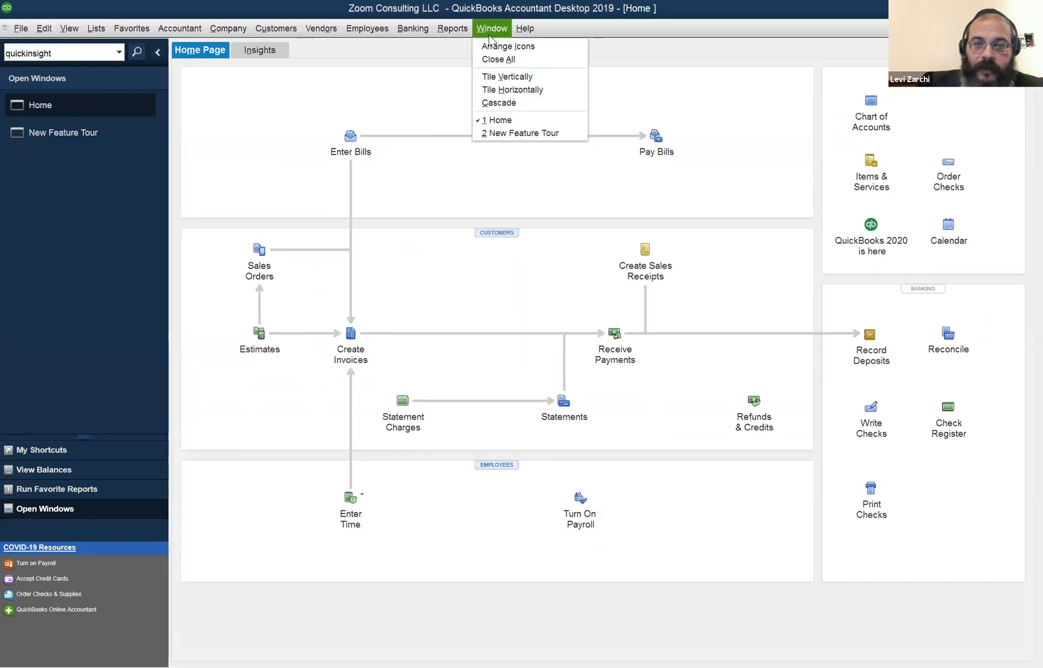
click(442, 31)
click(452, 29)
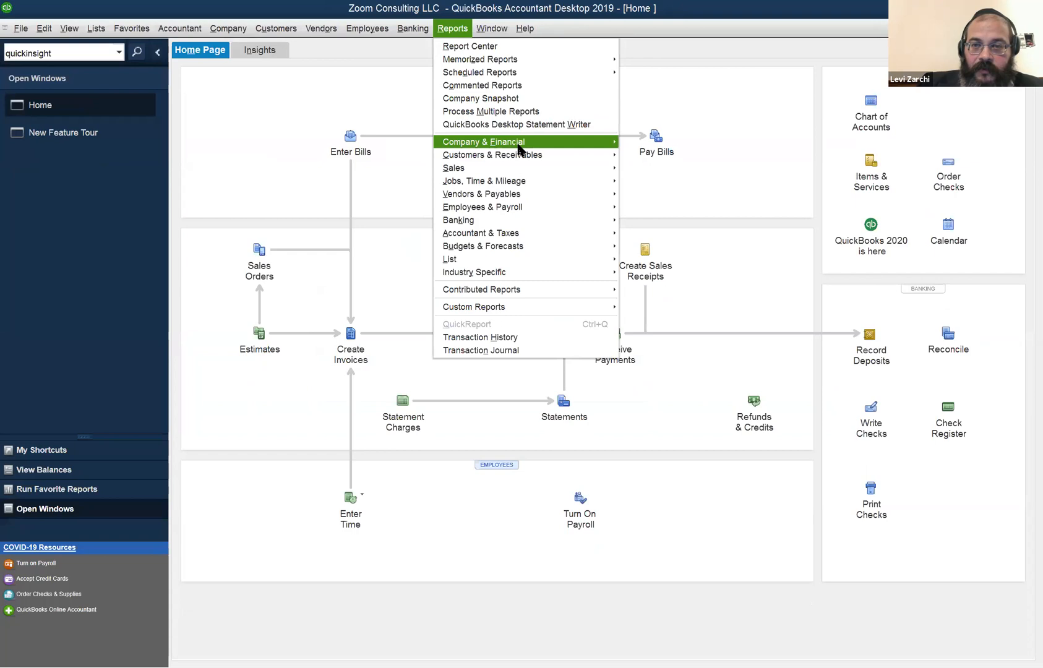
mouse_move(520, 148)
click(647, 143)
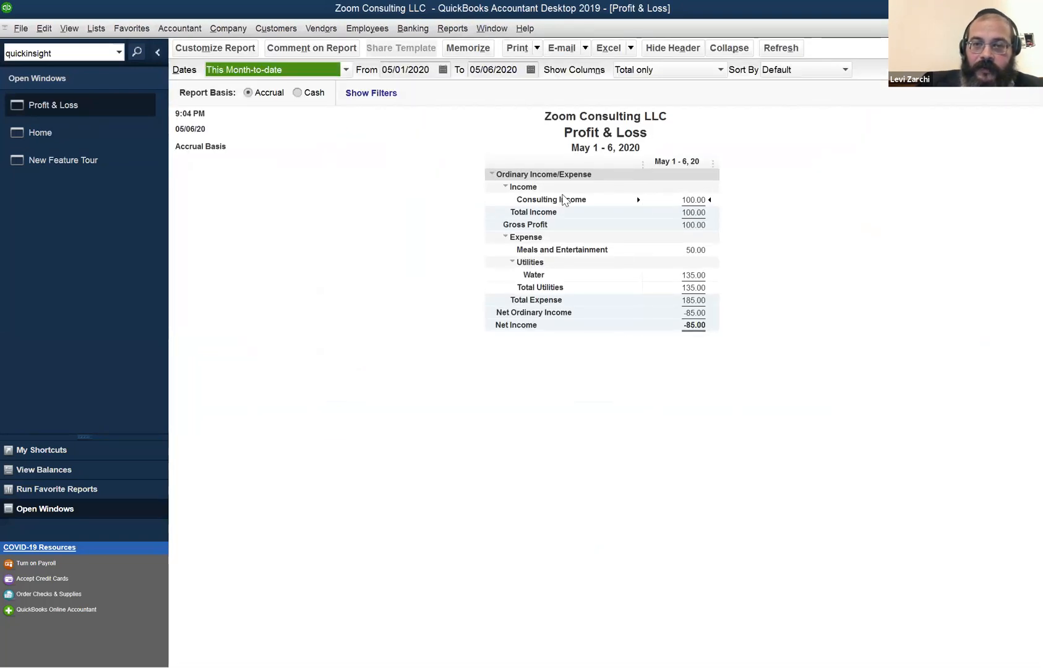
Review Consulting Income's 100.00 transactions, then close the reports.
double_click(691, 201)
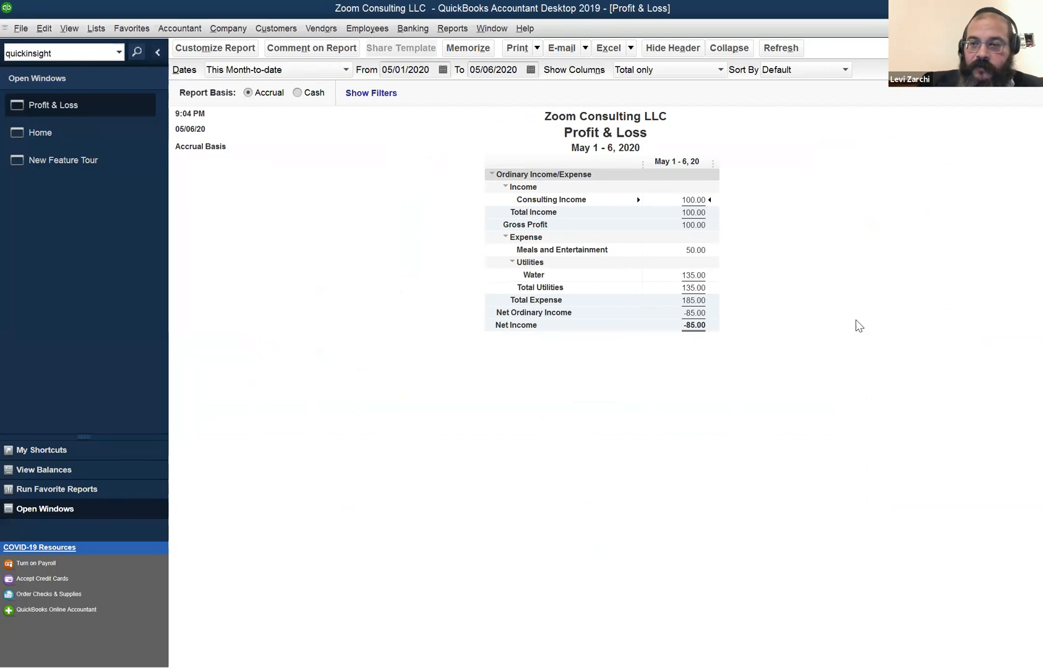
double_click(691, 199)
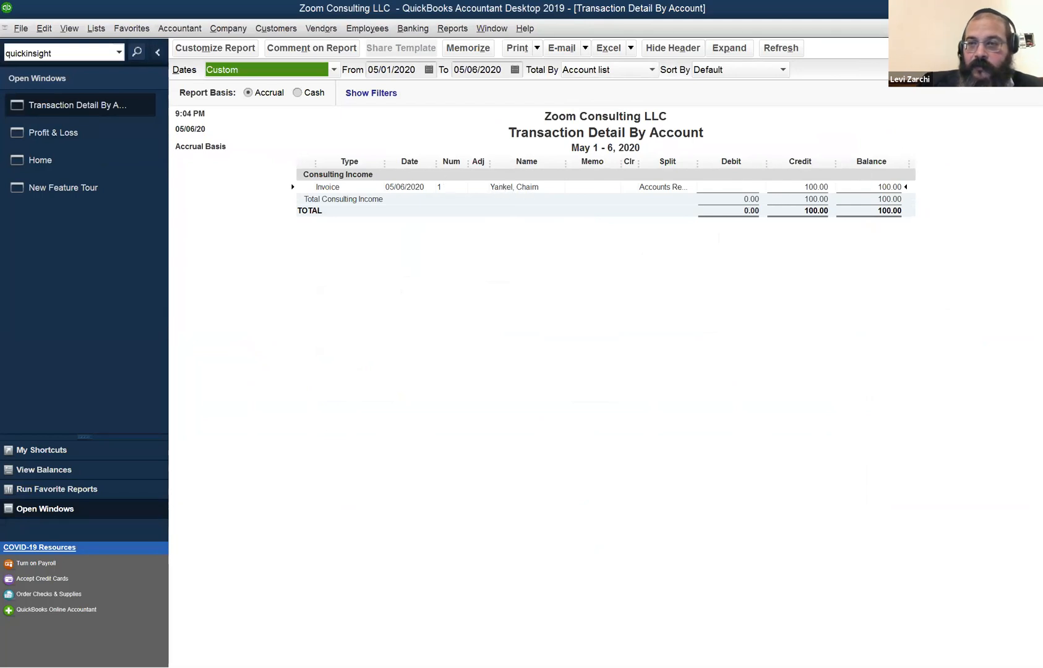
key(Escape)
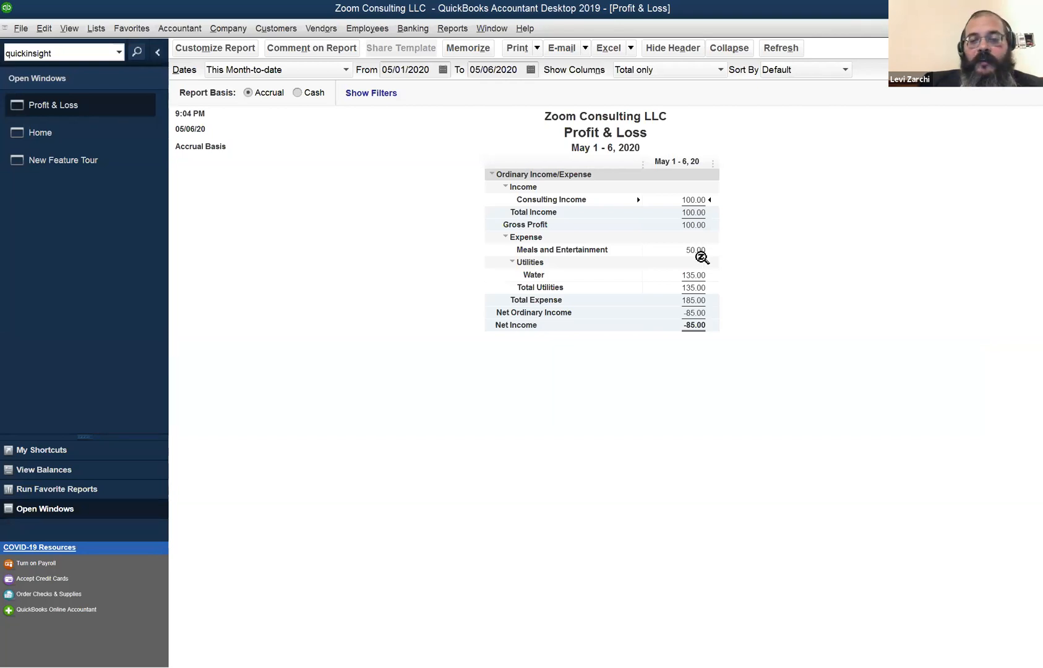
click(706, 249)
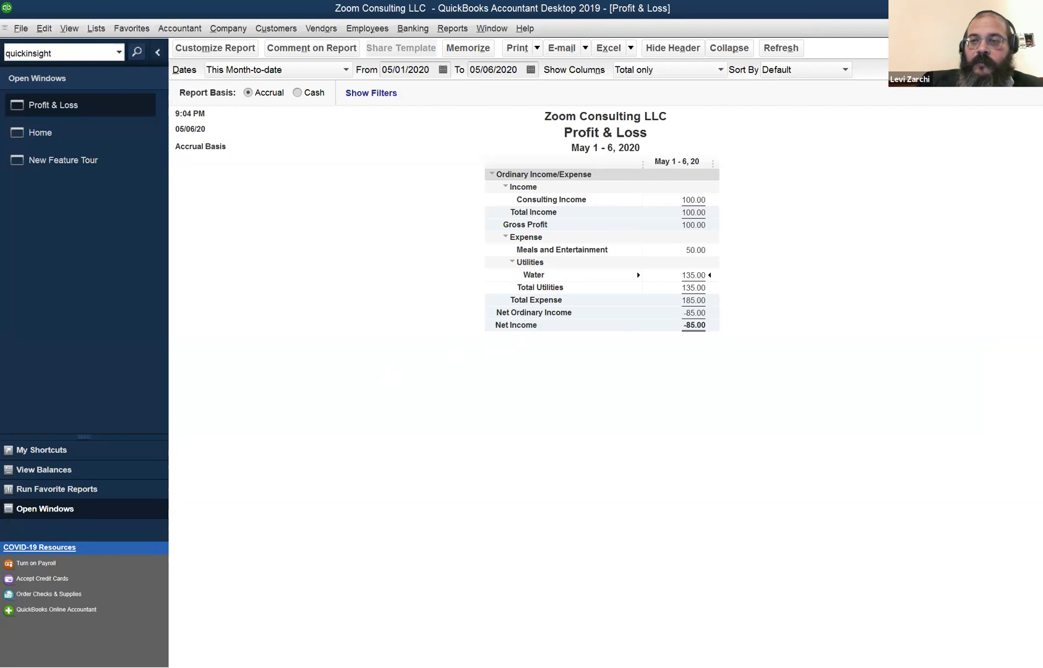
click(1032, 28)
click(1032, 29)
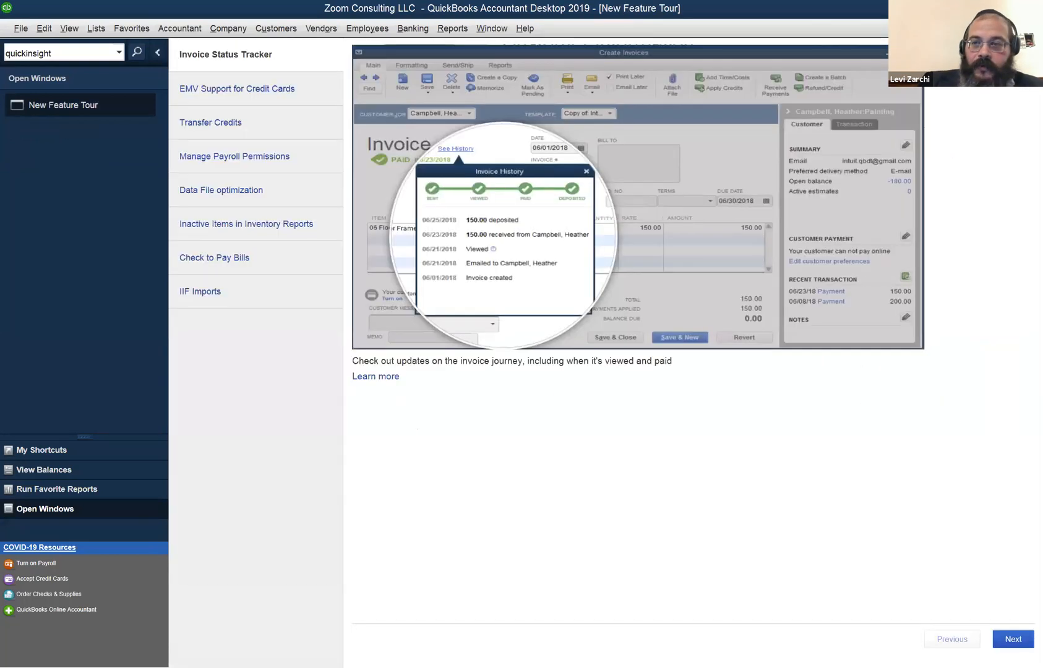
Close the New Feature Tour and view the customer's 100.00 invoice 1 in the Customer Center.
click(1032, 29)
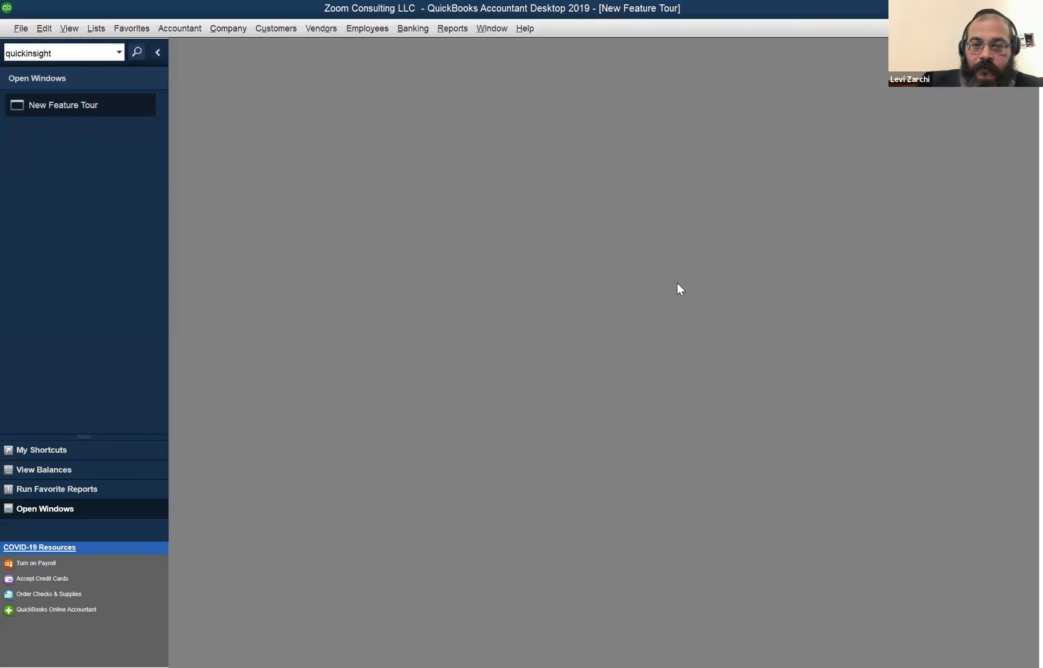
click(21, 29)
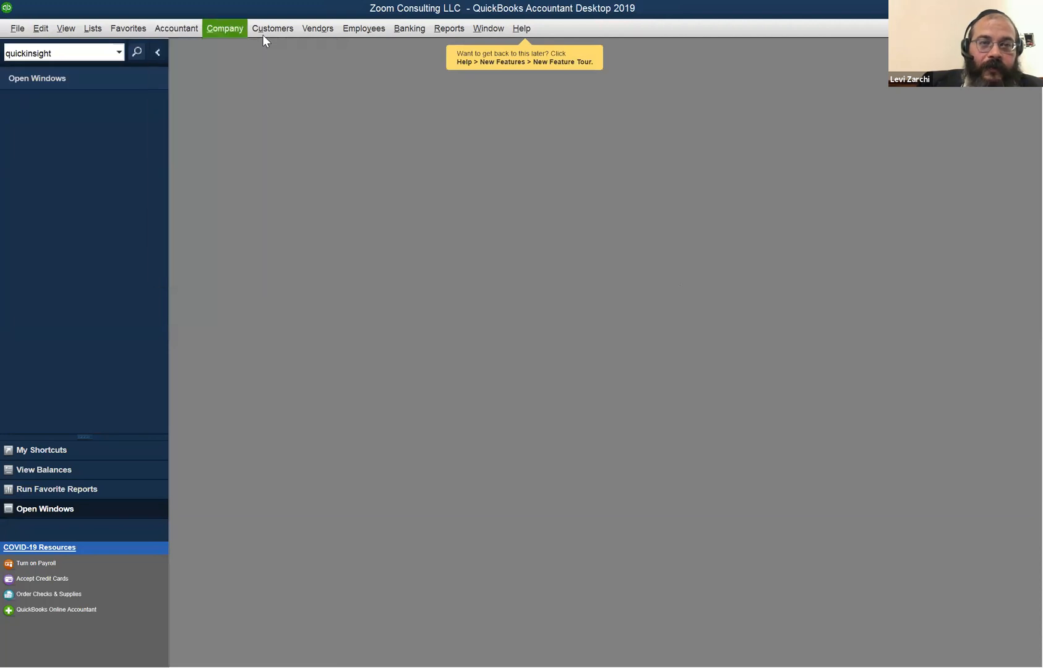
mouse_move(267, 34)
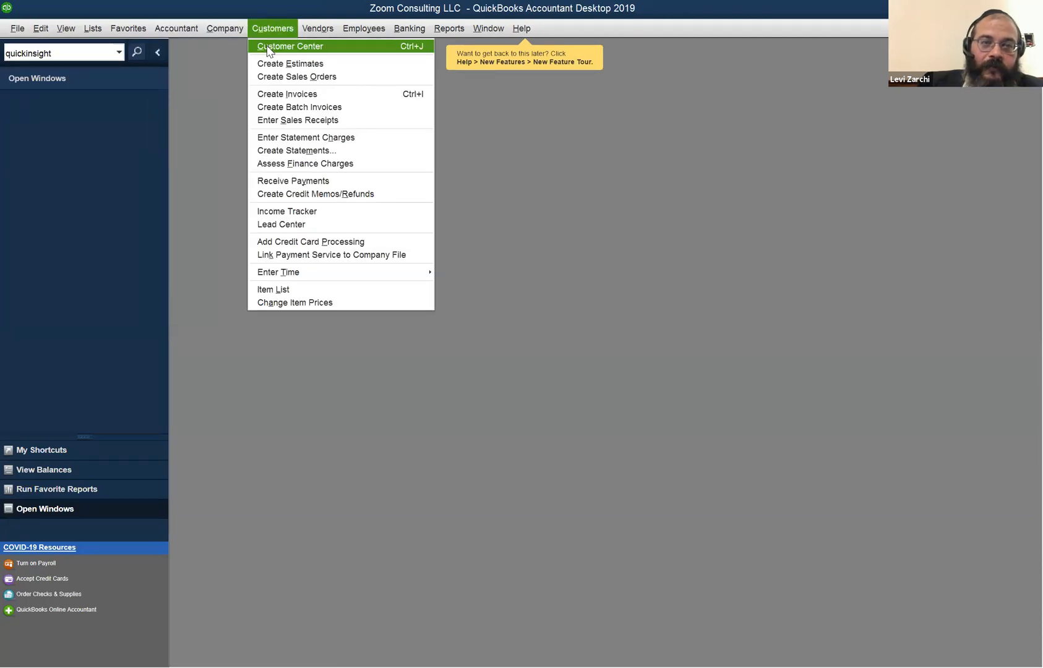
click(268, 47)
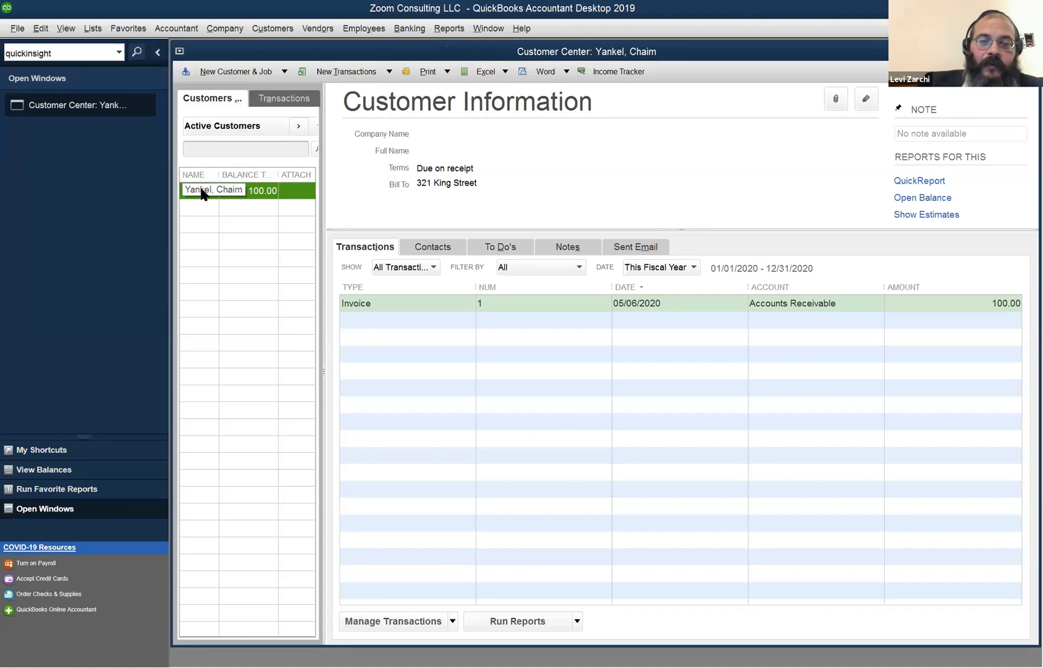
click(227, 26)
mouse_move(261, 29)
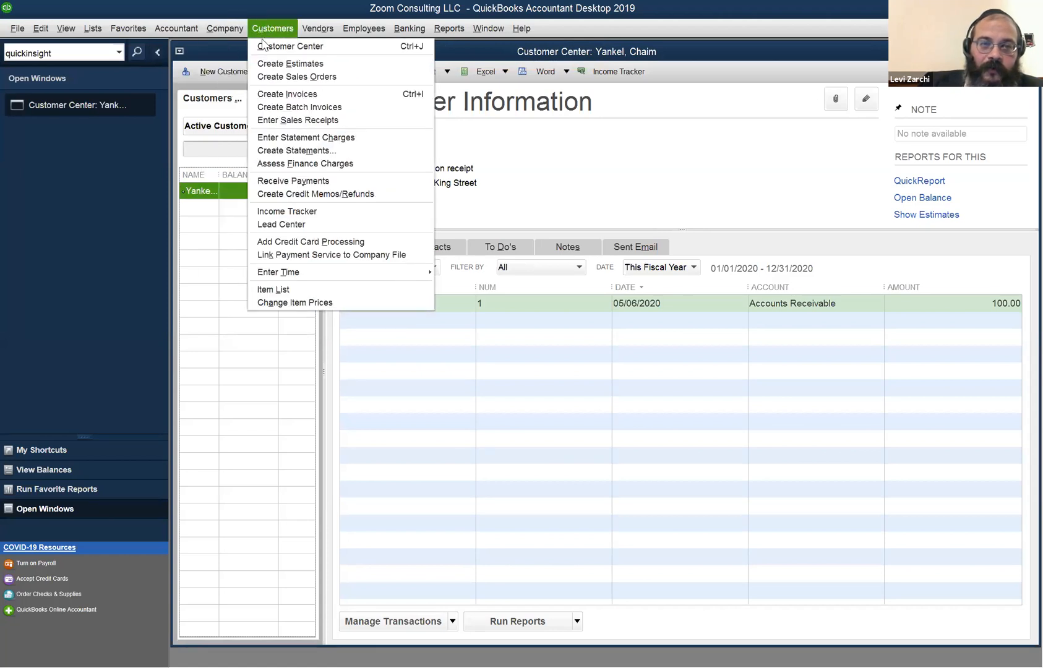
click(202, 188)
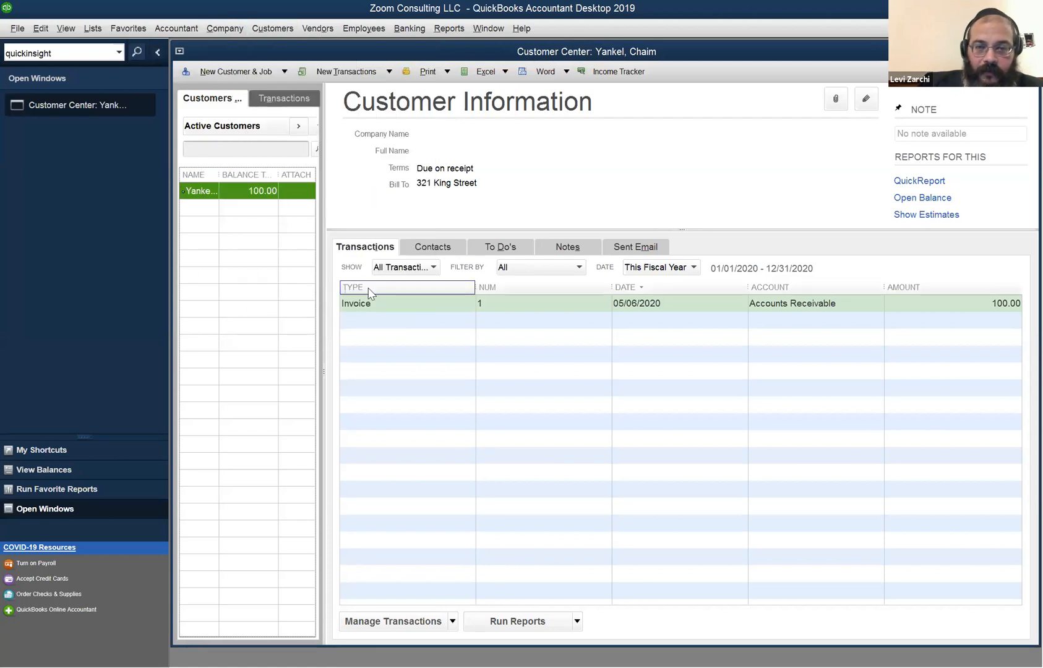
click(428, 305)
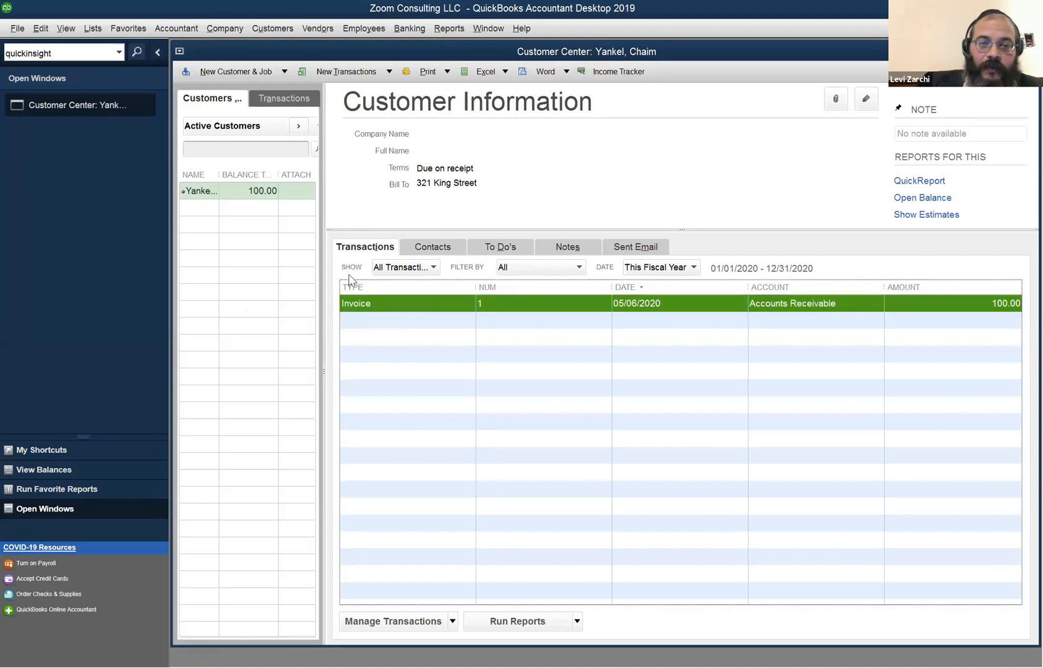
right_click(200, 193)
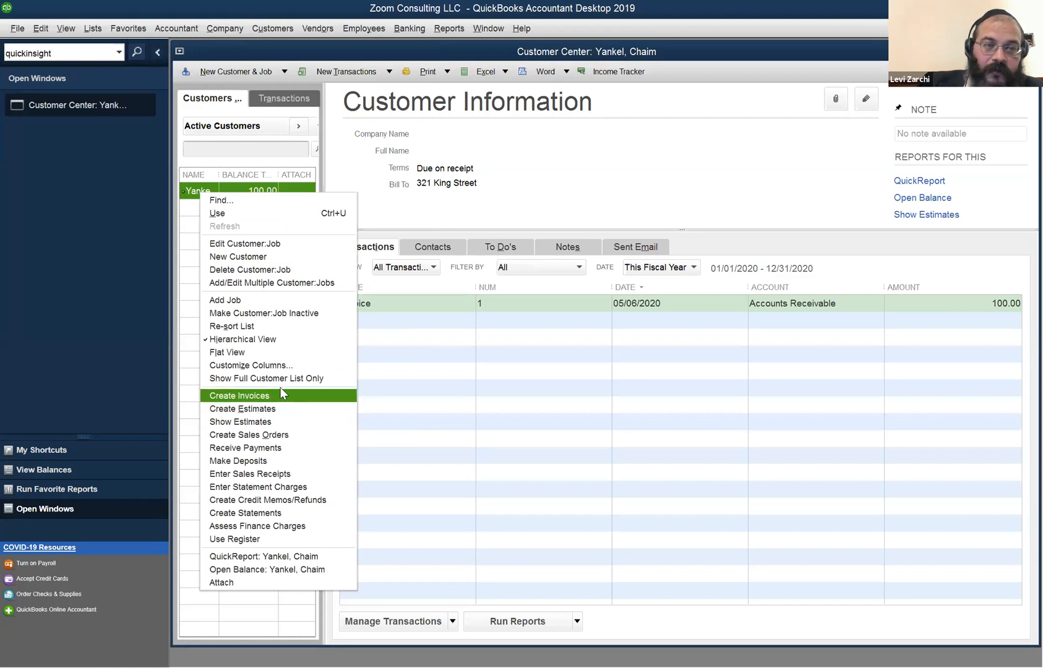
Start a new invoice 2 for the customer, then discard it without recording.
click(191, 191)
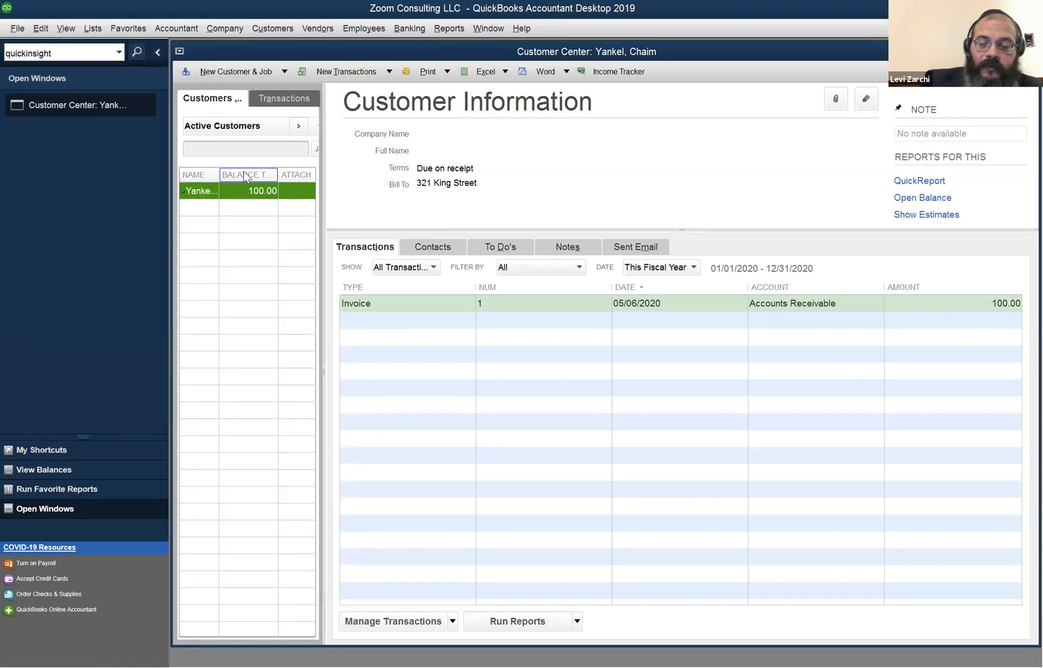
key(ctrl+i)
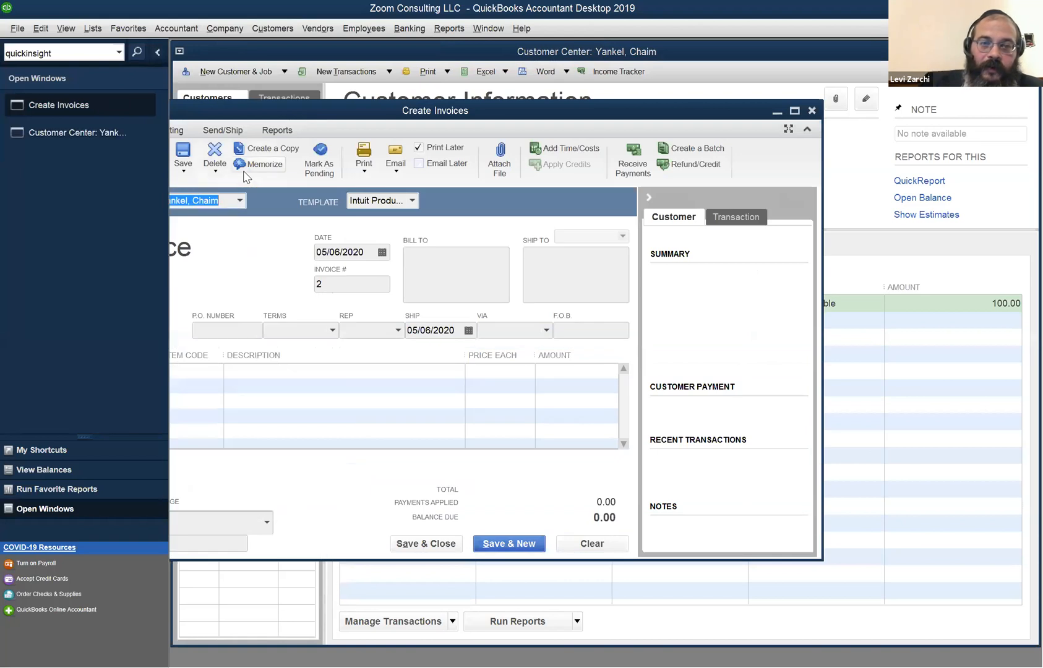
drag(692, 108, 802, 99)
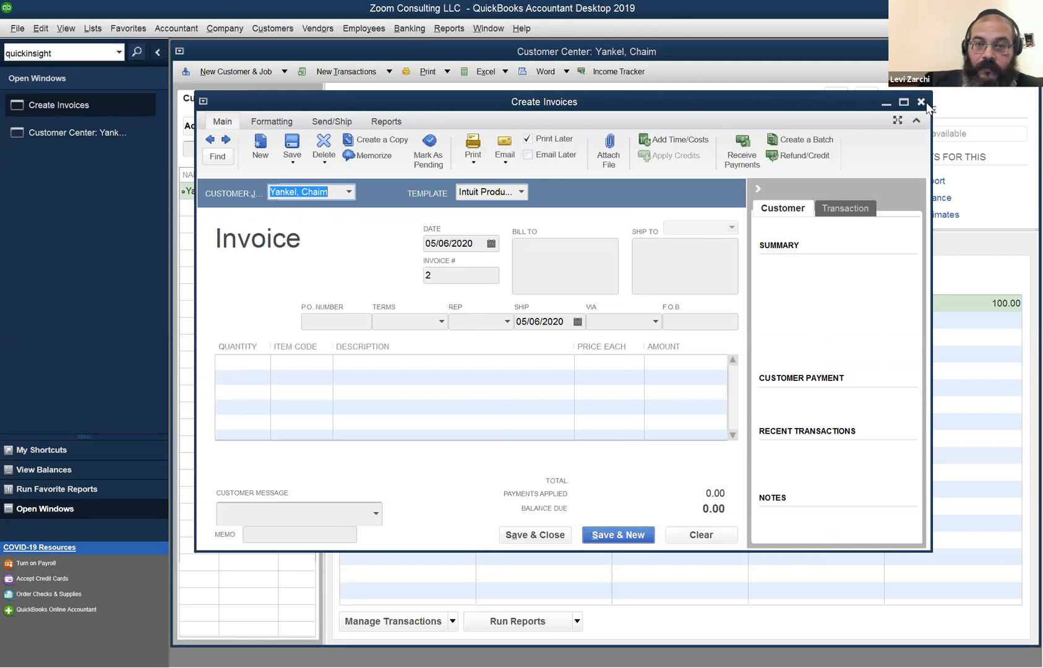
key(Tab)
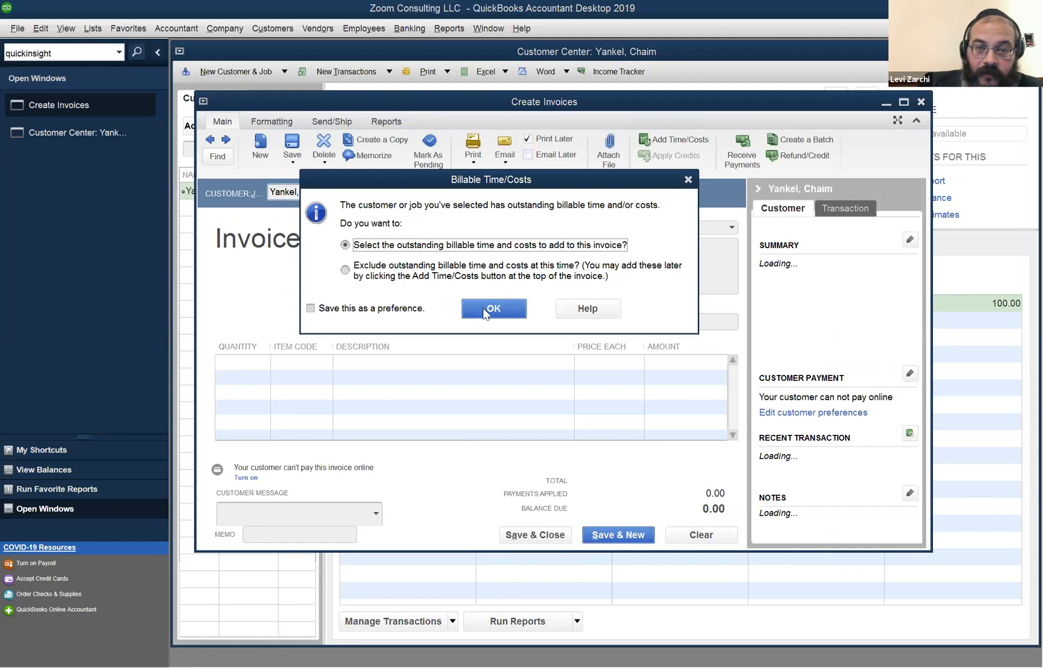
click(693, 178)
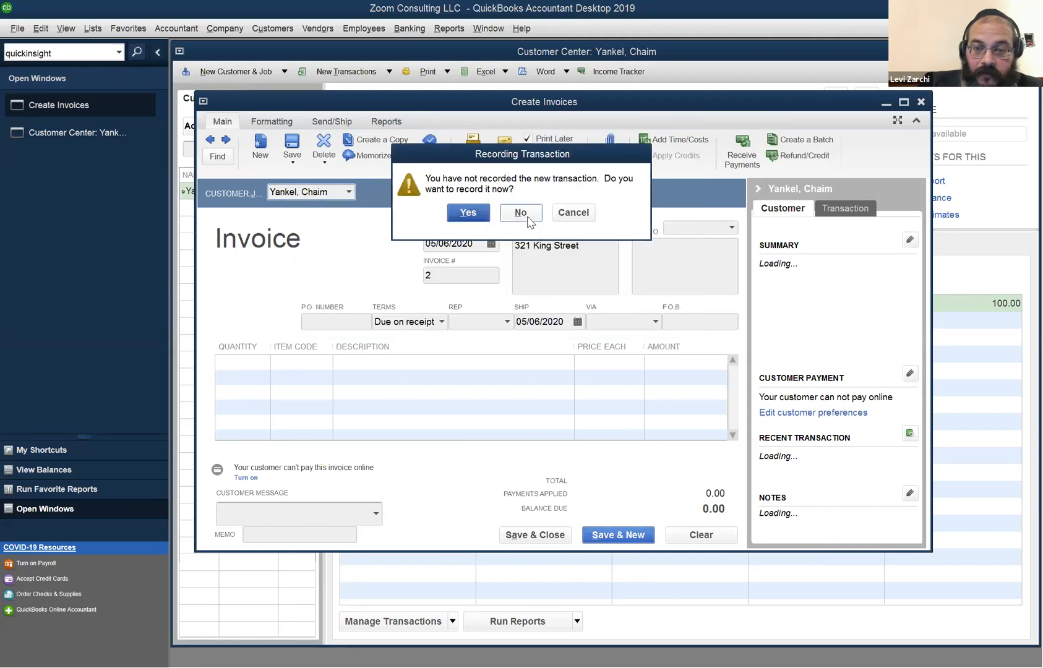
click(527, 216)
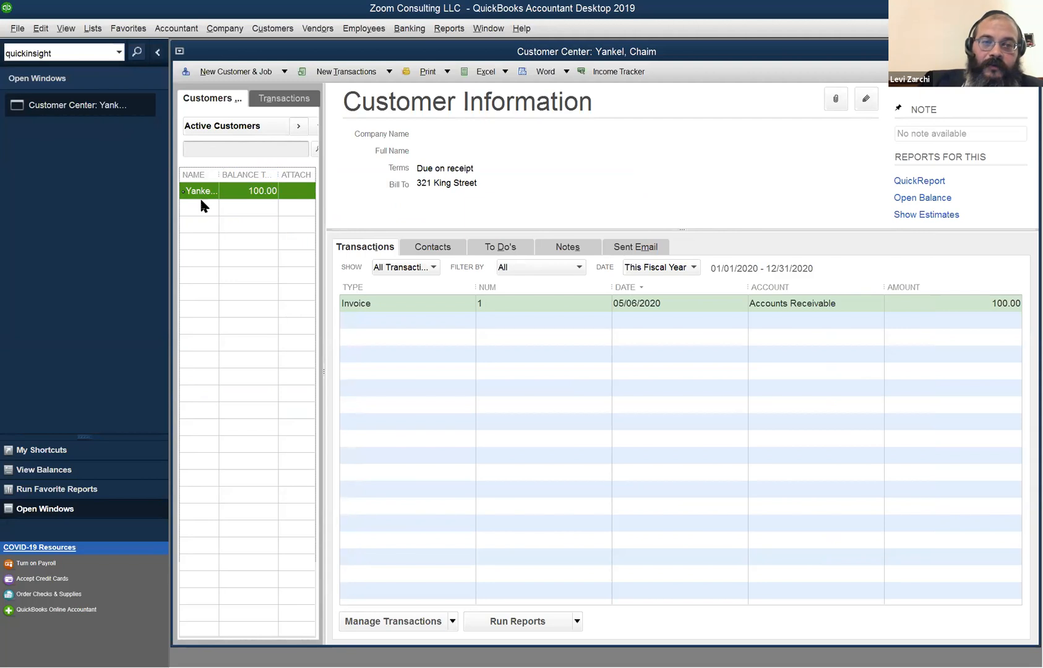
Browse the customer task and list menus, then close the Customer Center.
click(226, 28)
mouse_move(272, 28)
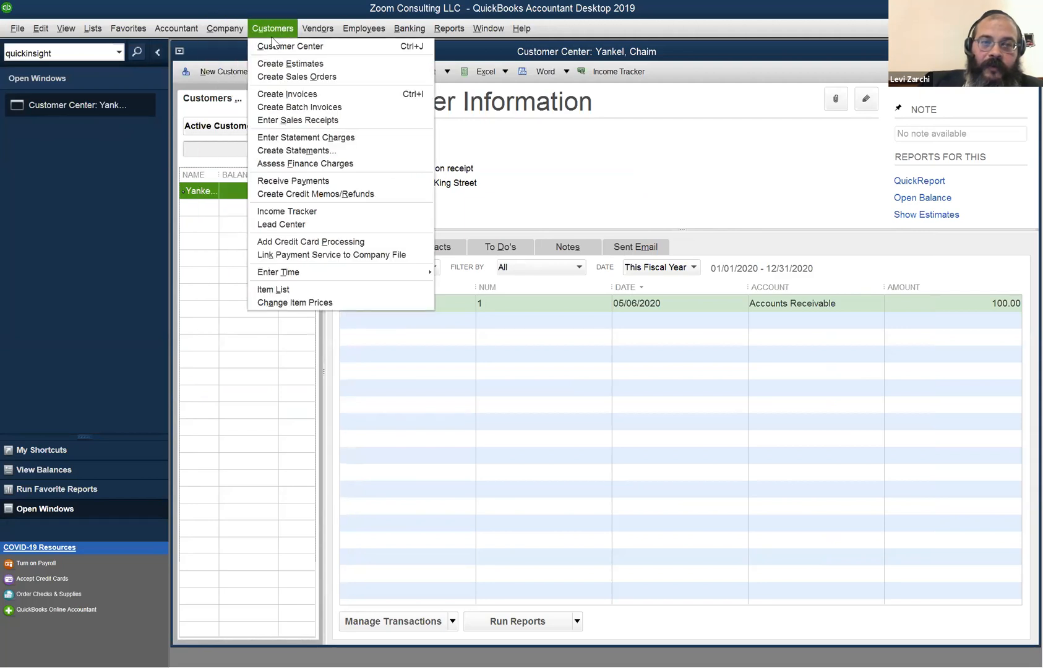
click(192, 211)
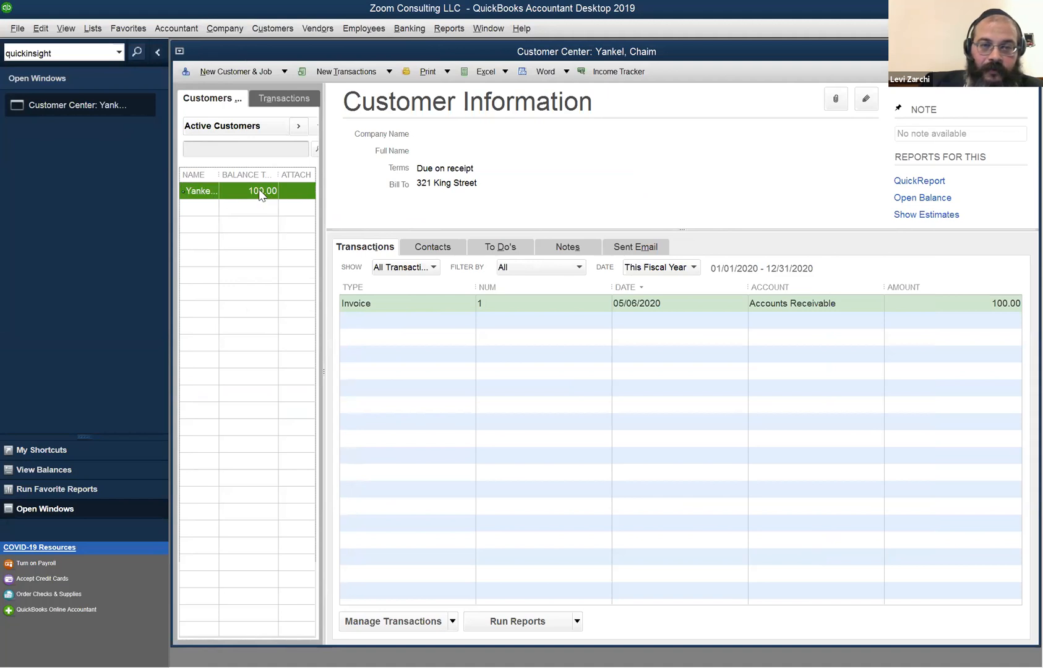
right_click(224, 318)
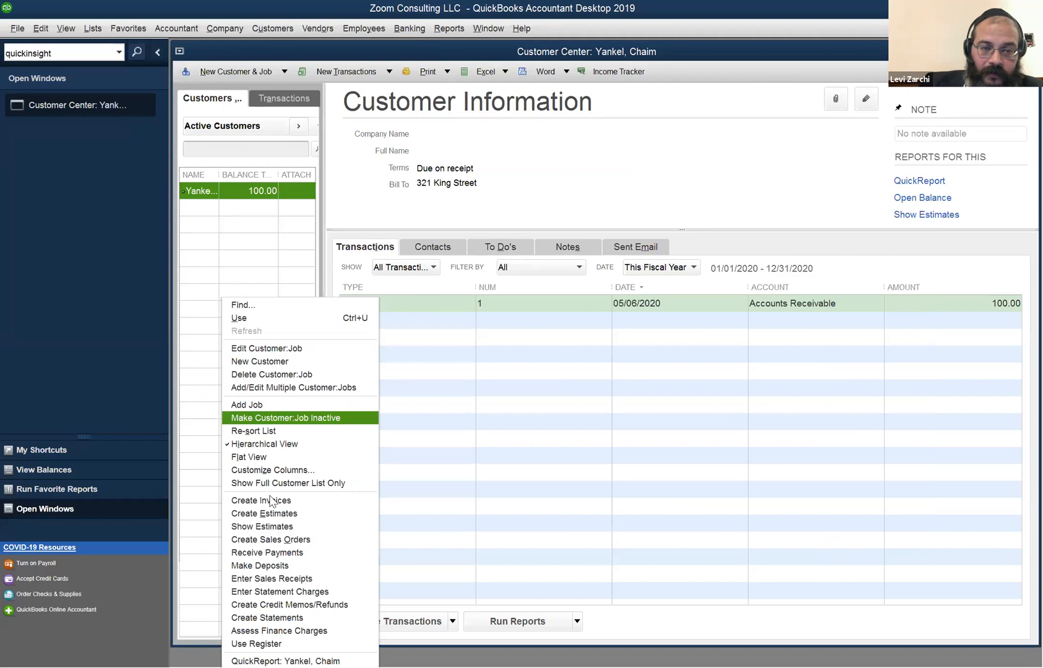
click(221, 237)
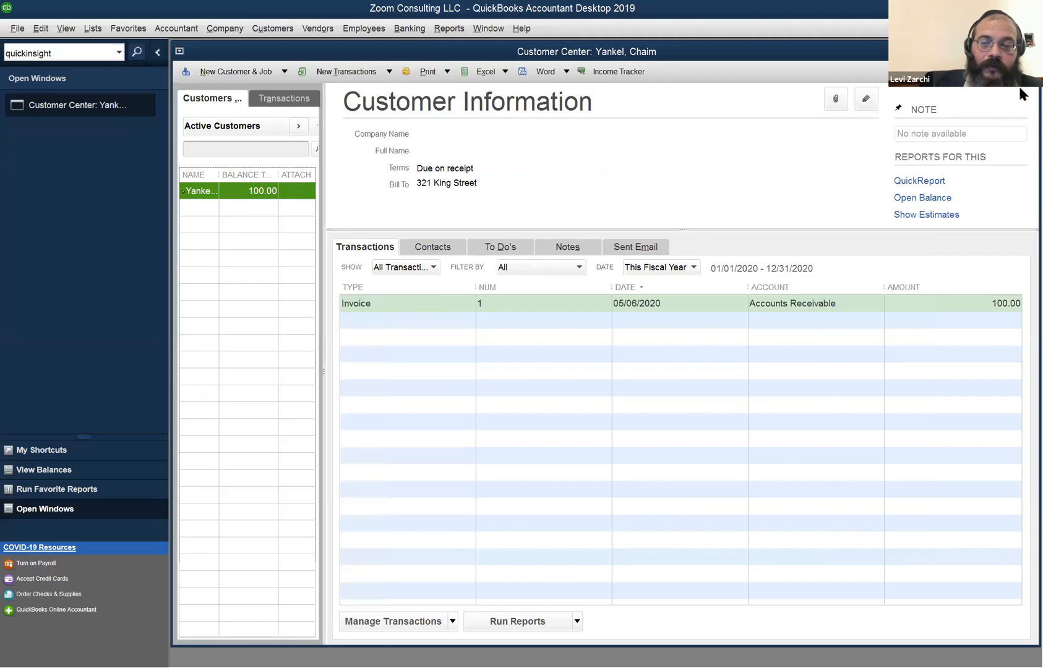
key(Escape)
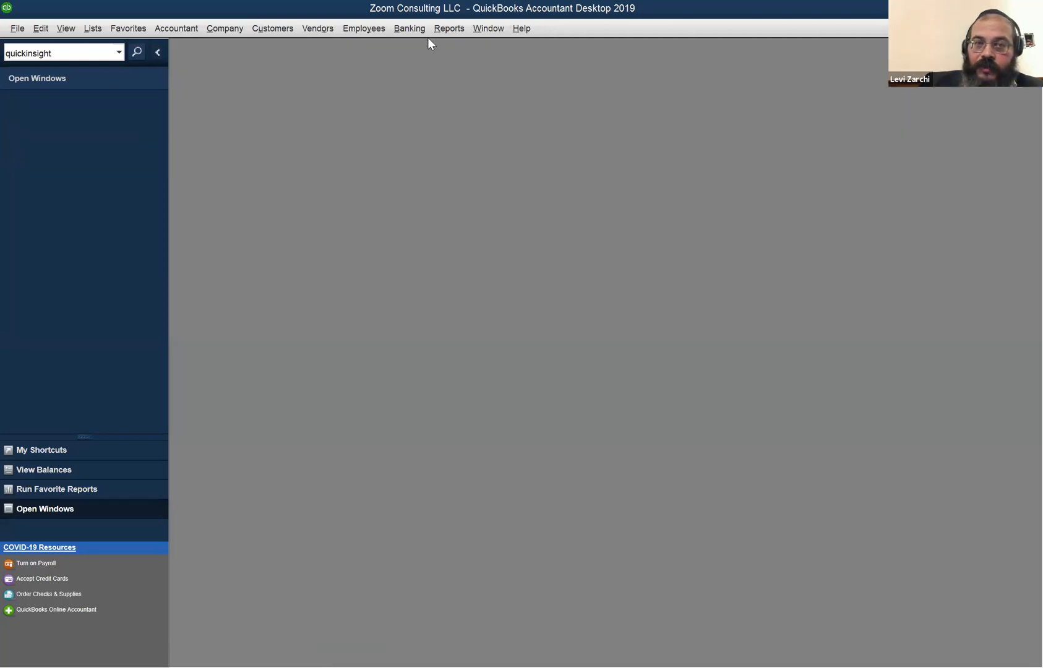
Check the open windows list and browse the File and Edit menus.
click(488, 28)
click(488, 27)
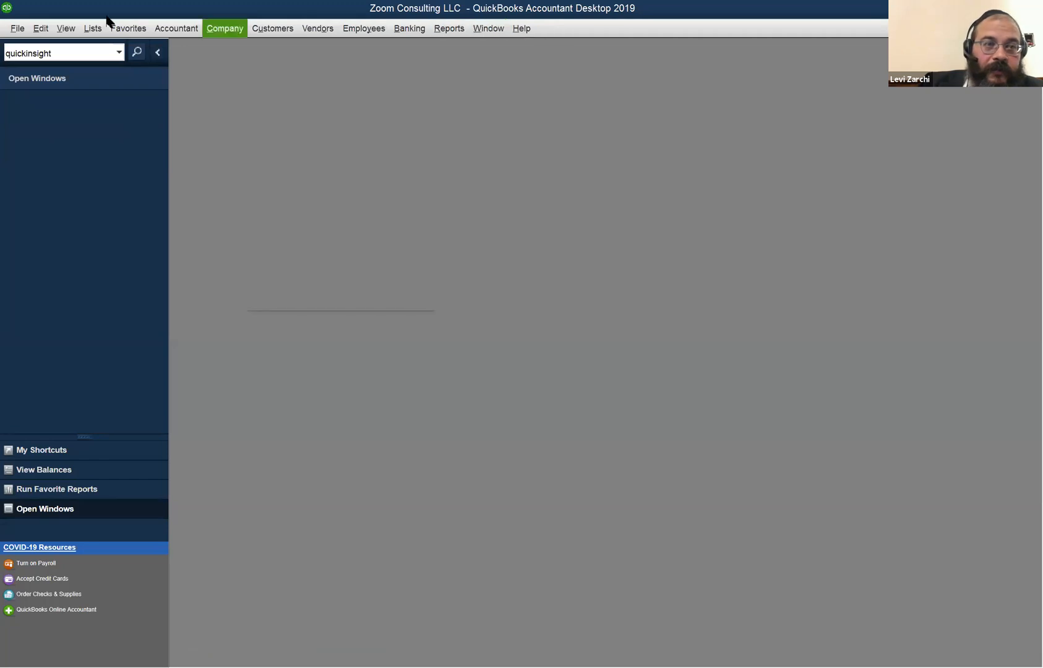
click(15, 28)
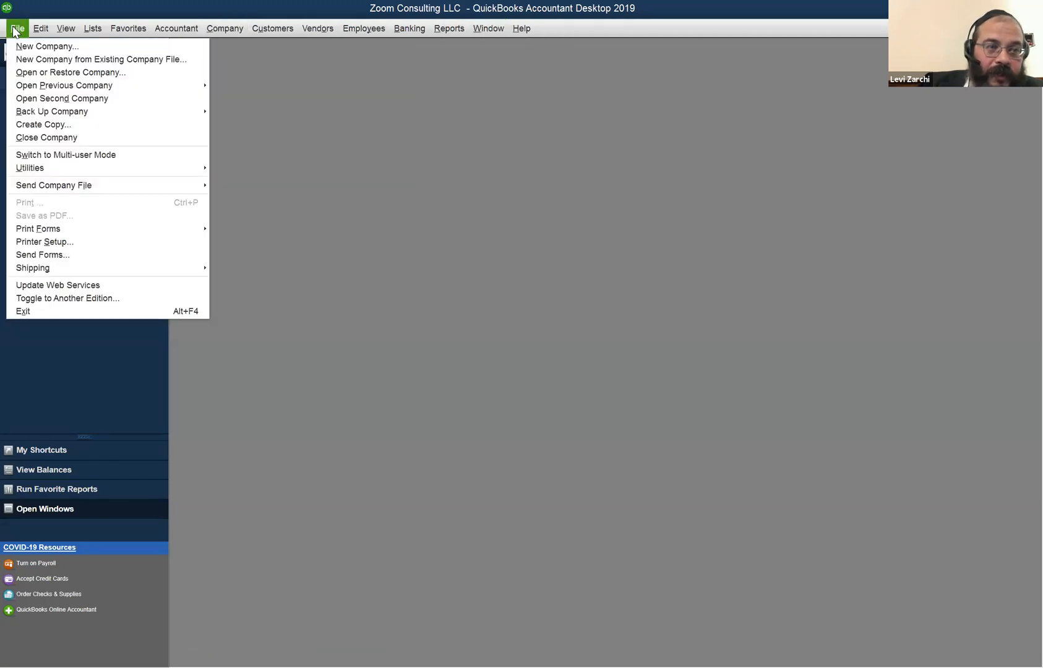
click(47, 28)
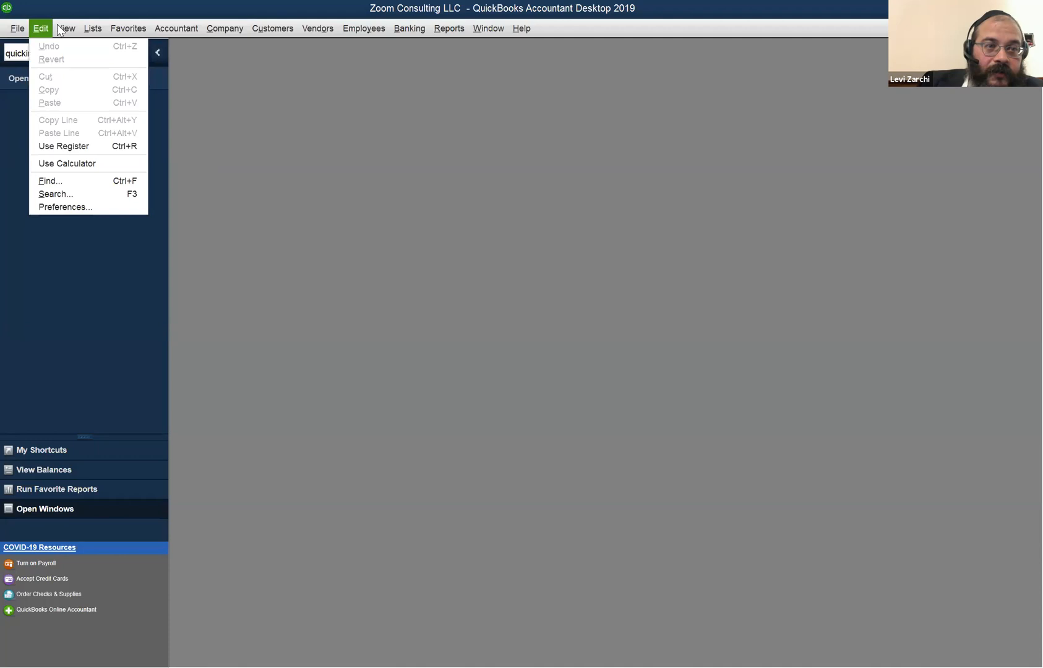
mouse_move(59, 26)
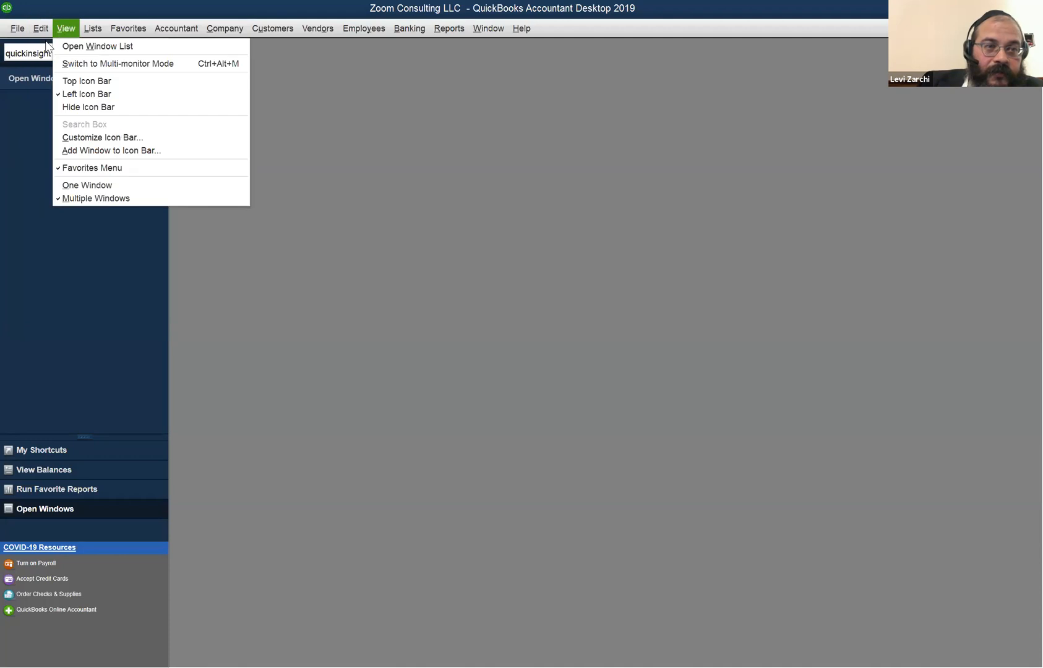
click(353, 413)
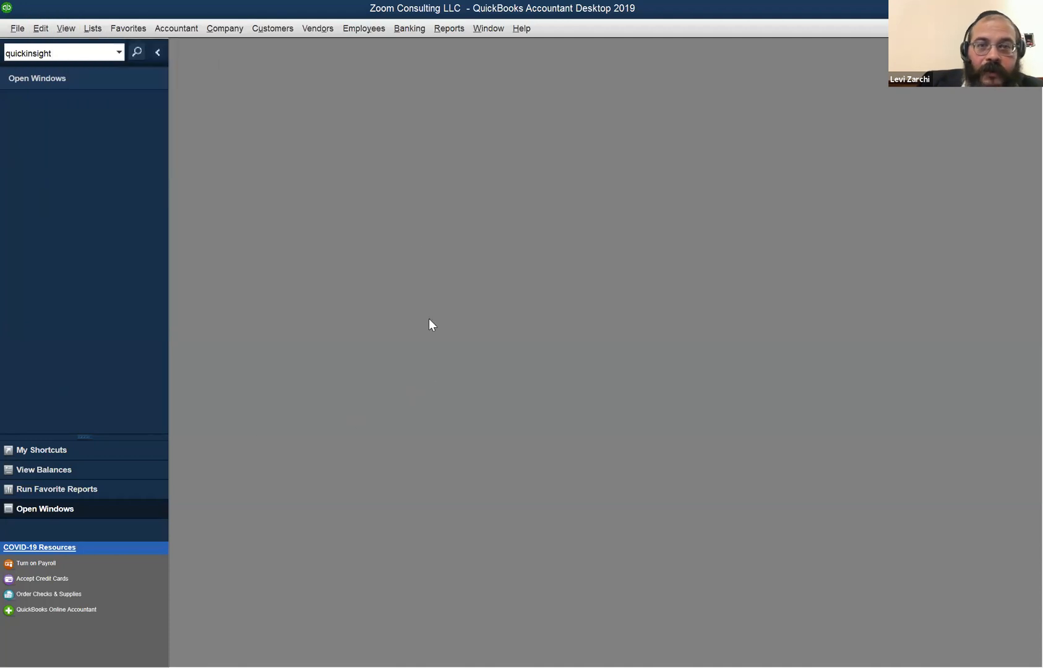
click(482, 29)
Start new invoice 2 and fill its Customer:Job with the same autocompleted customer.
click(395, 138)
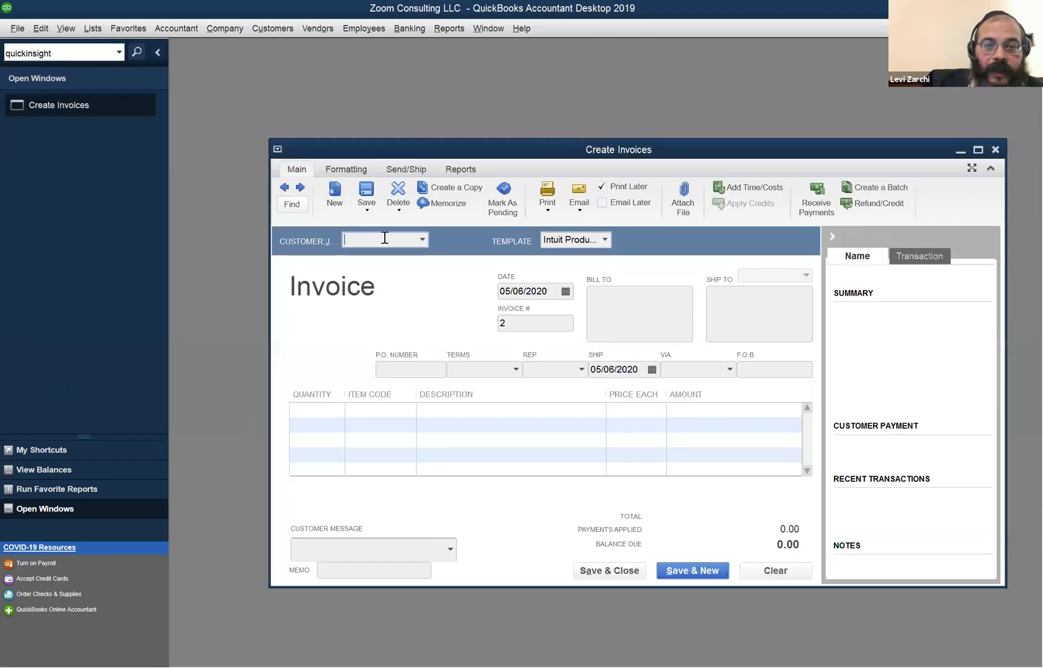
click(423, 240)
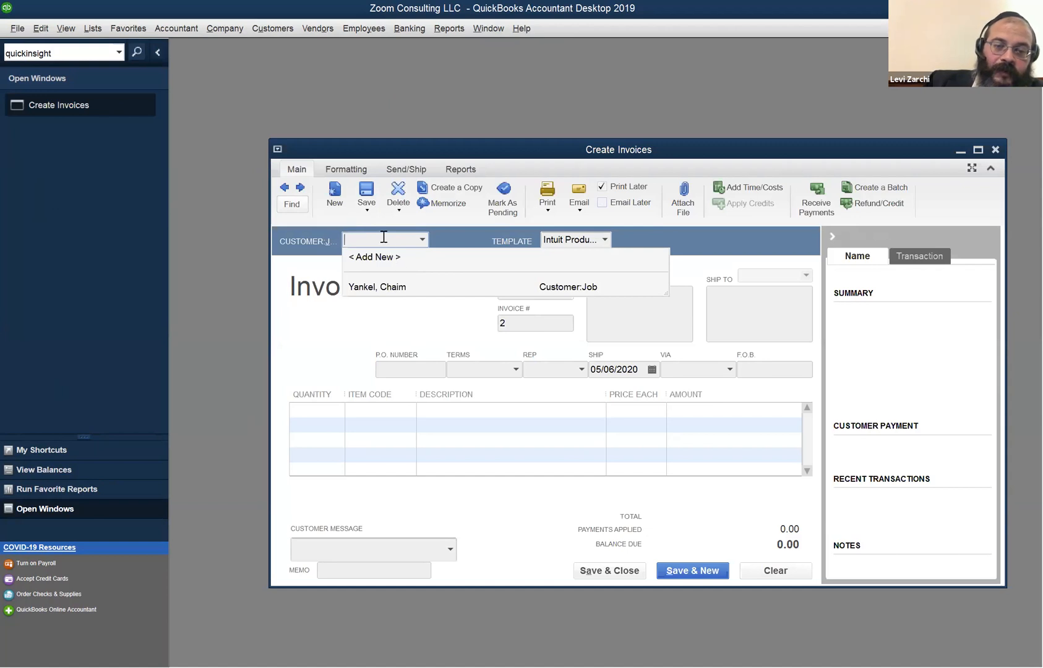
text(Y)
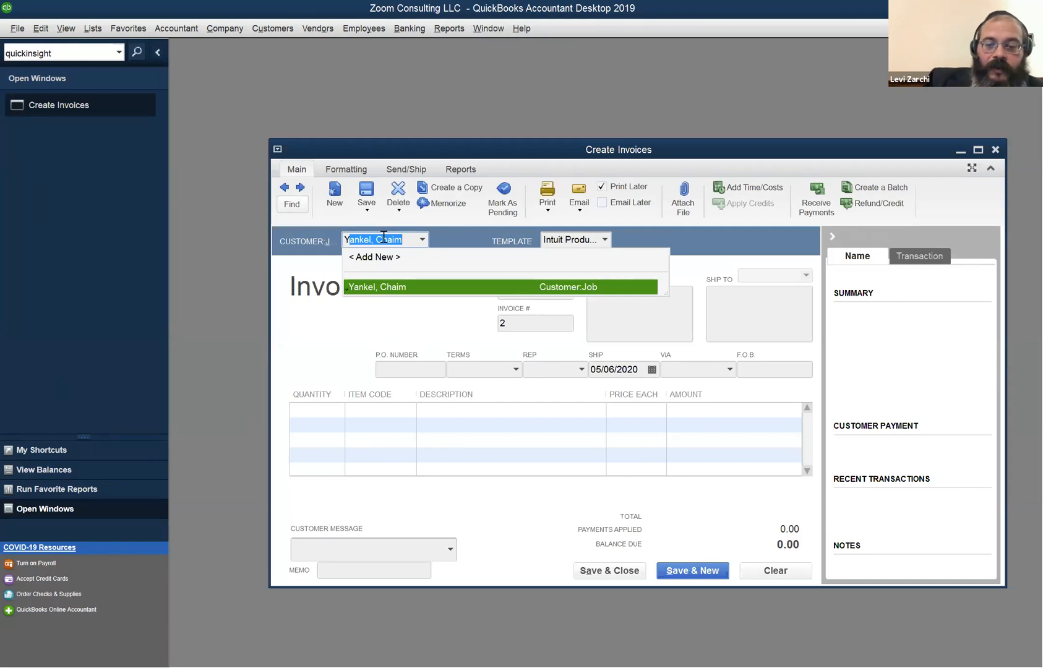
text(y)
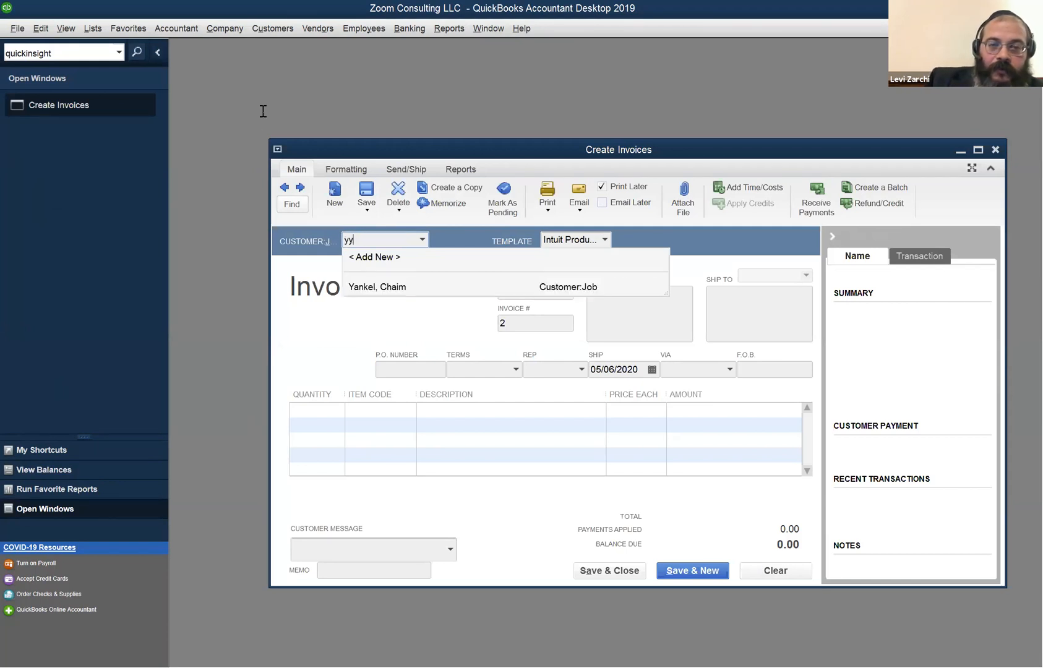
key(BackSpace)
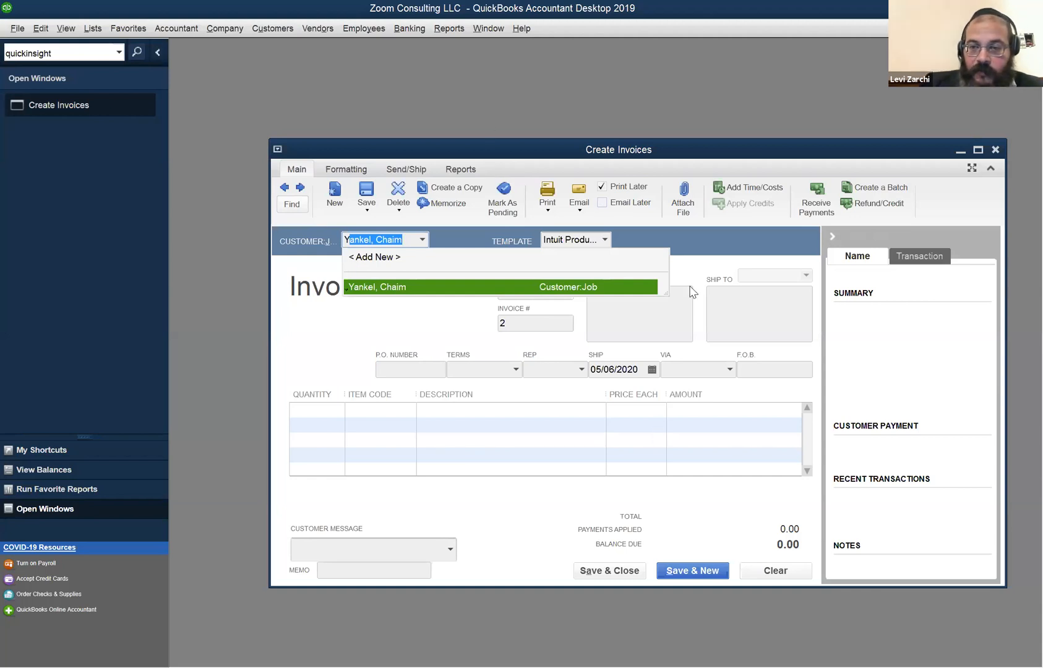
key(Tab)
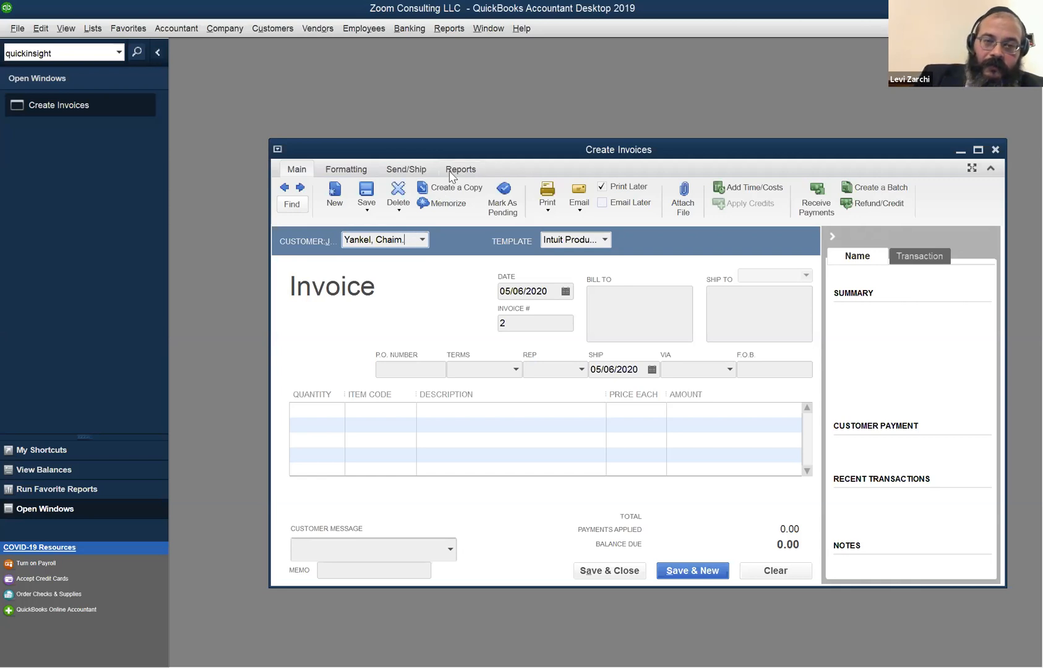
Re-enter the customer name on invoice 2, removing the comma from it.
text(Y)
key(Right)
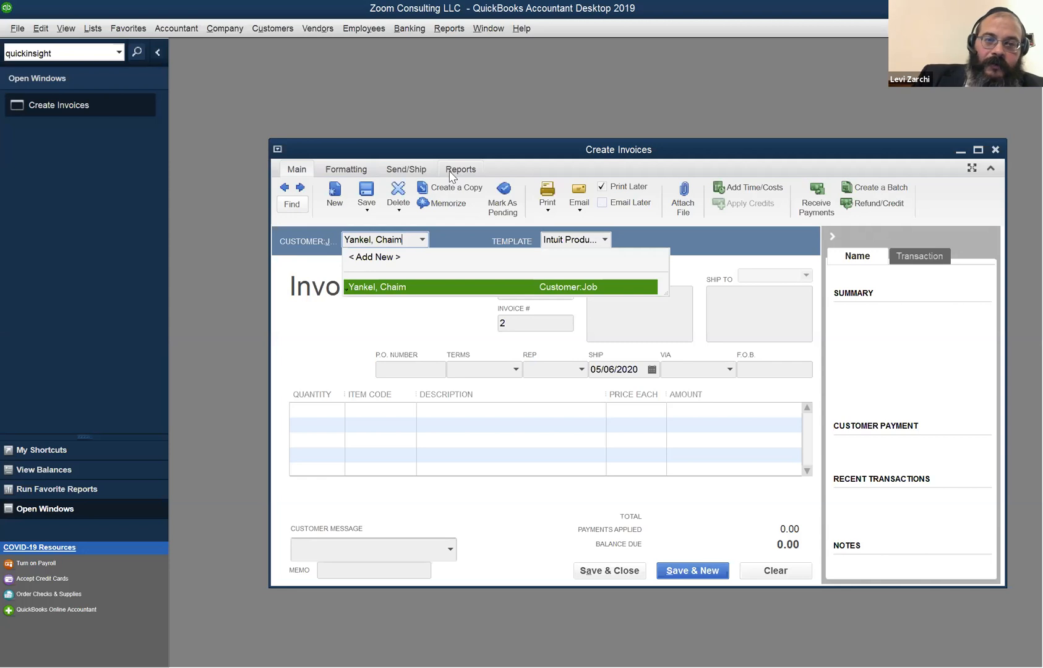
key(Left)
key(Right)
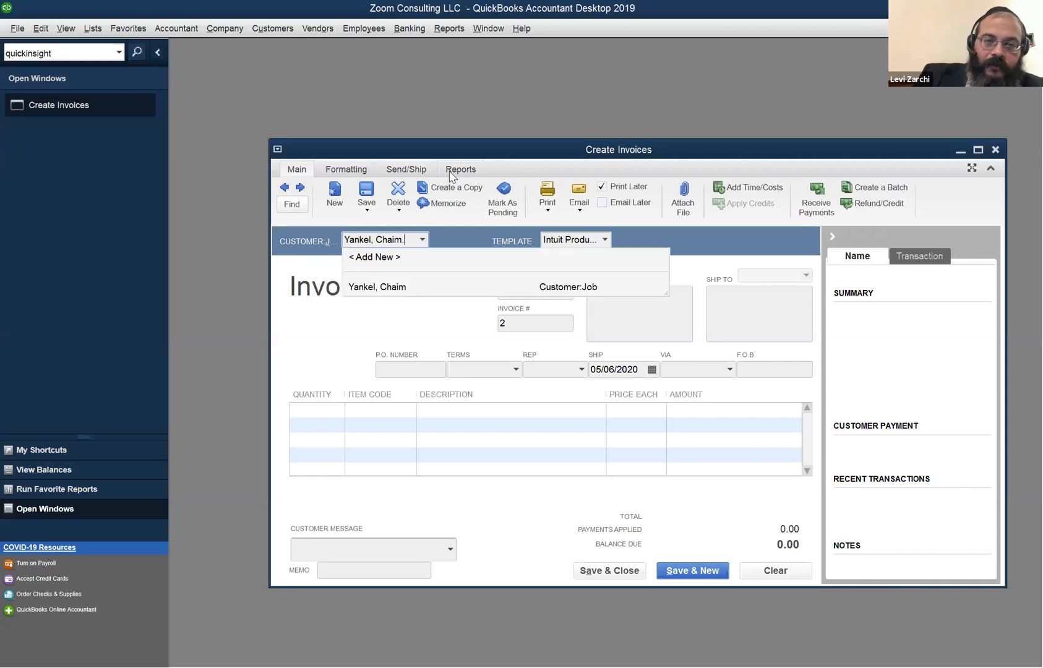
key(BackSpace)
key(Right)
key(Left)
key(Left)
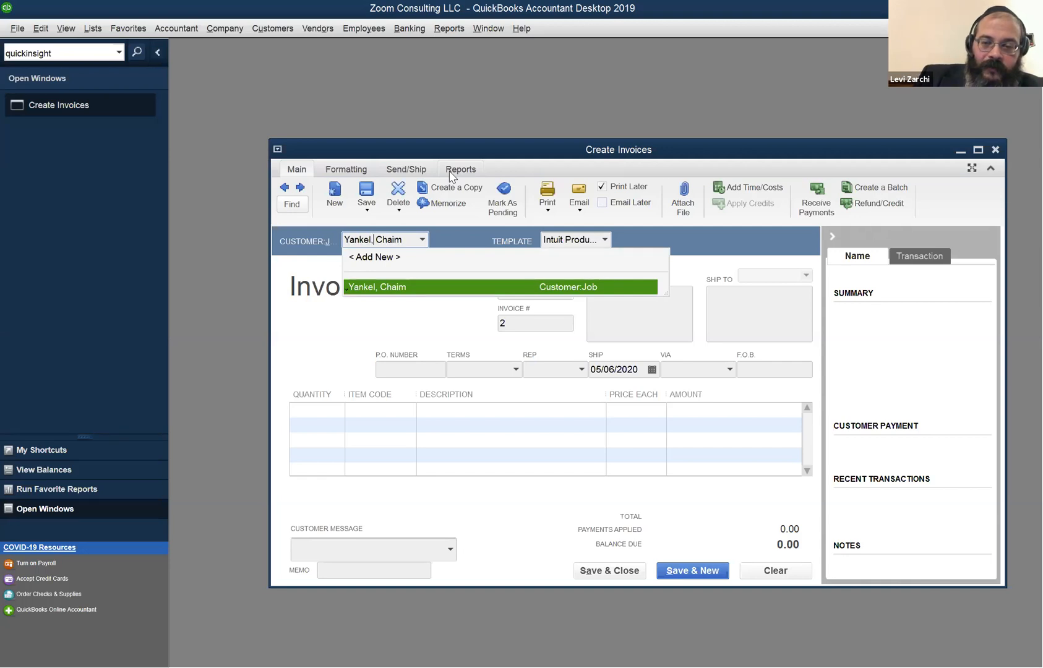
key(BackSpace)
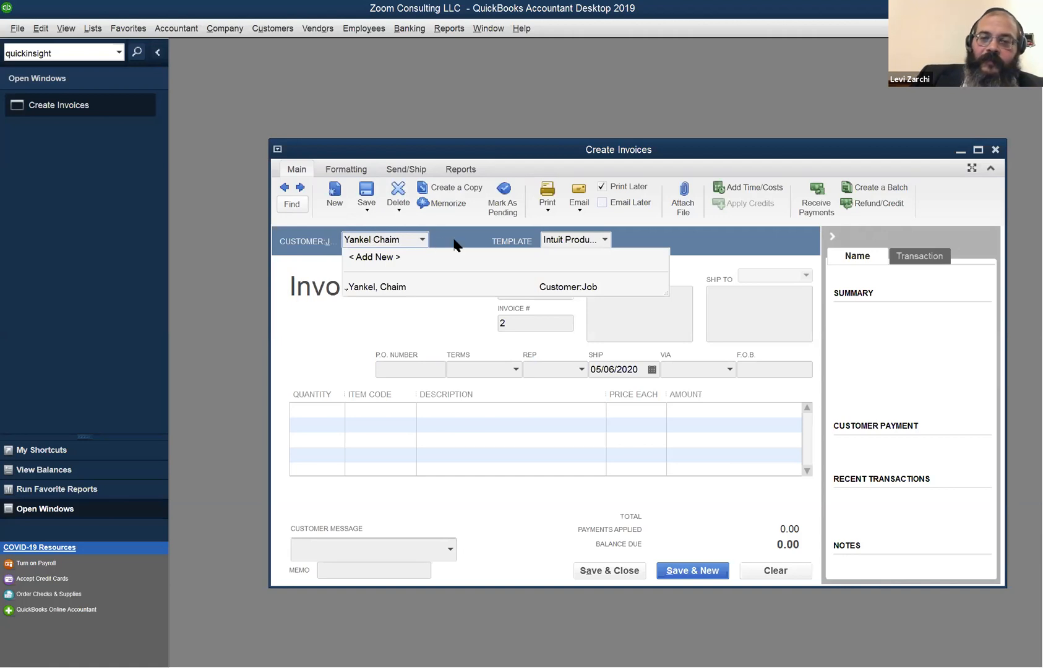
Check the customer list, then maximize the Create Invoices window to fill the workspace.
click(452, 239)
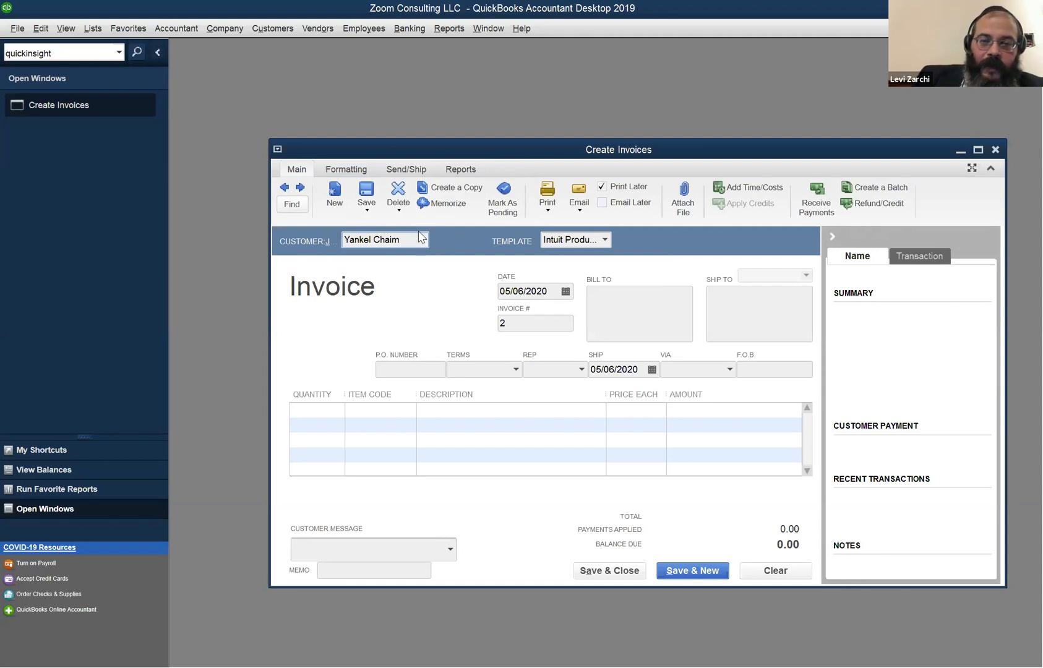
click(422, 241)
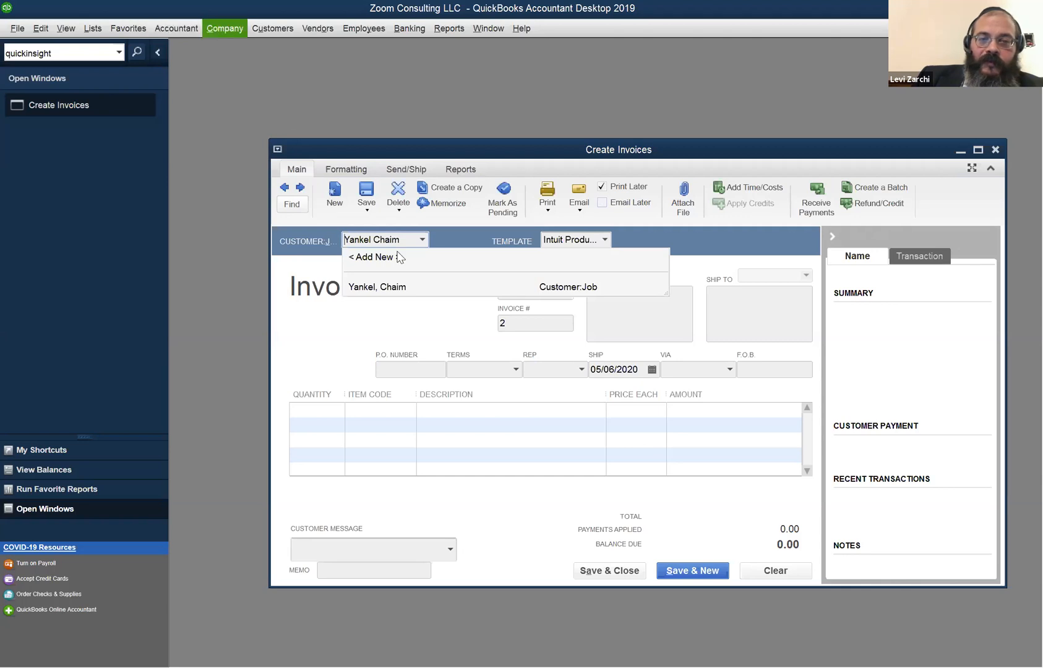
click(303, 309)
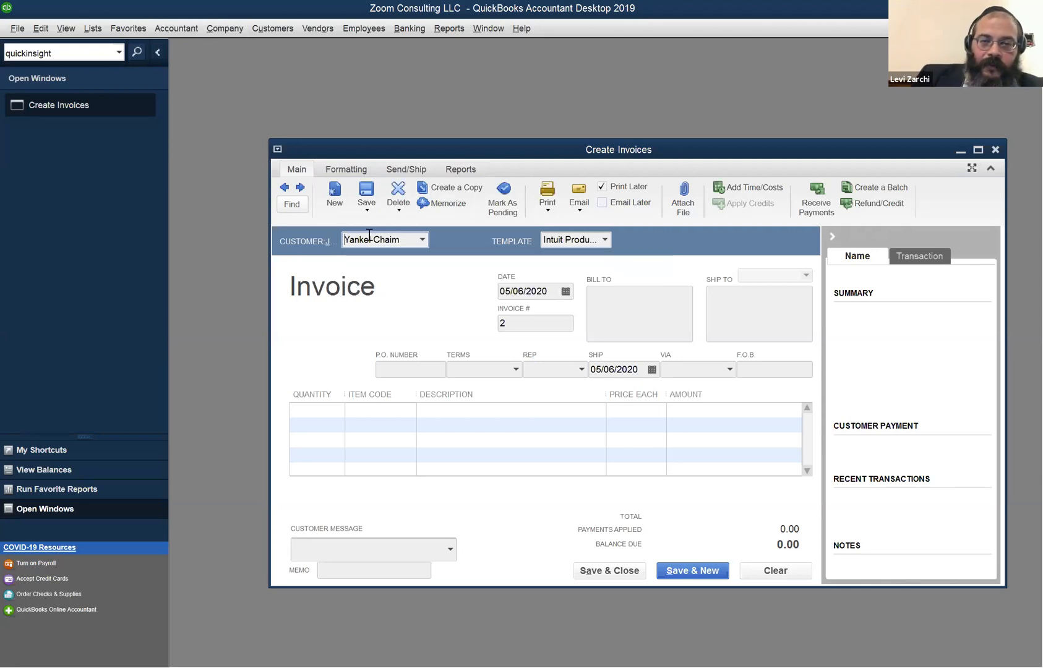
click(423, 239)
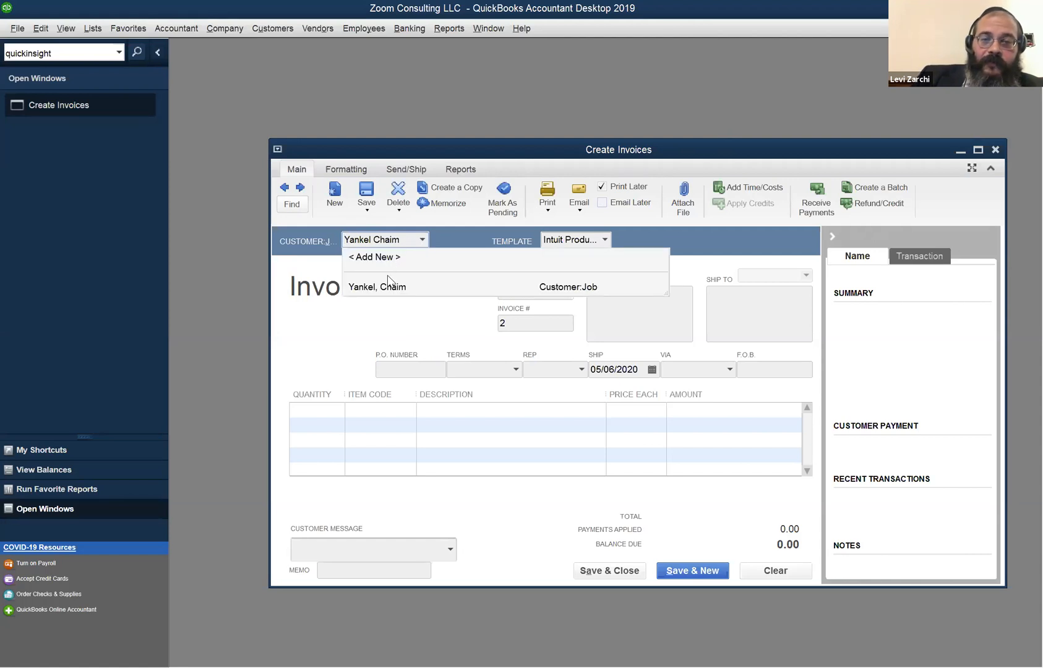
click(978, 150)
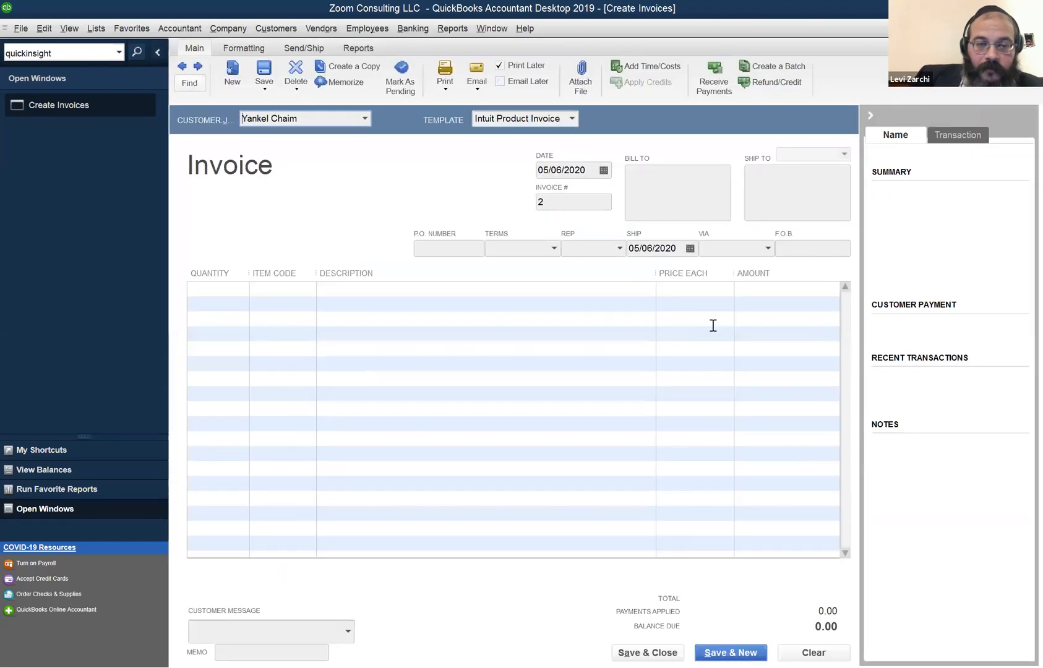
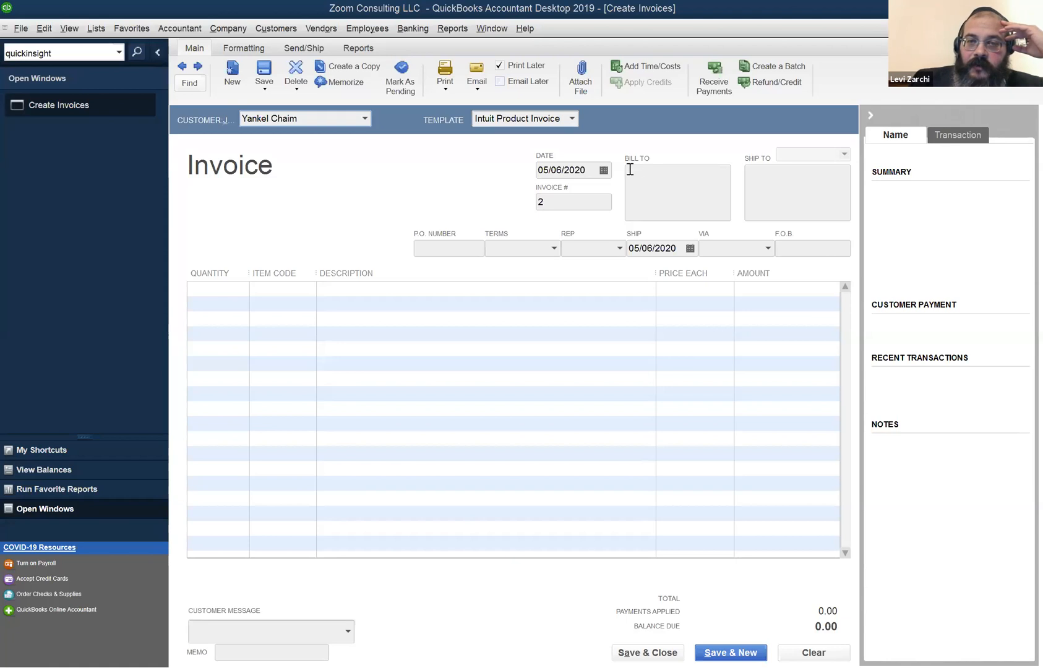
Drop the unlisted customer name from invoice 2 and switch to the Intuit Standard Pledge template.
click(571, 120)
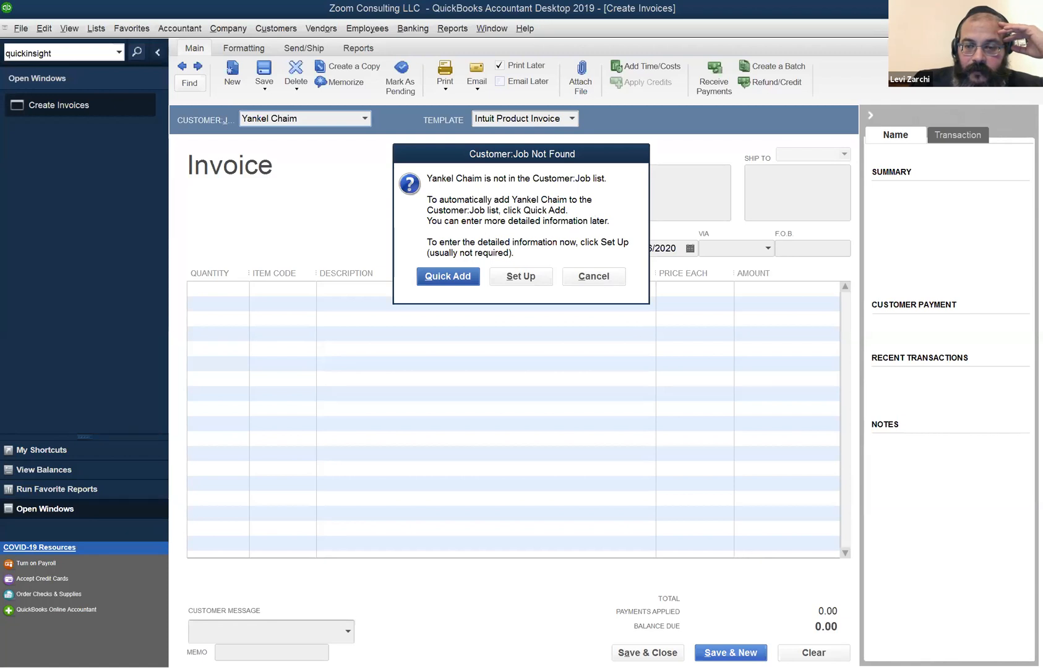
click(593, 276)
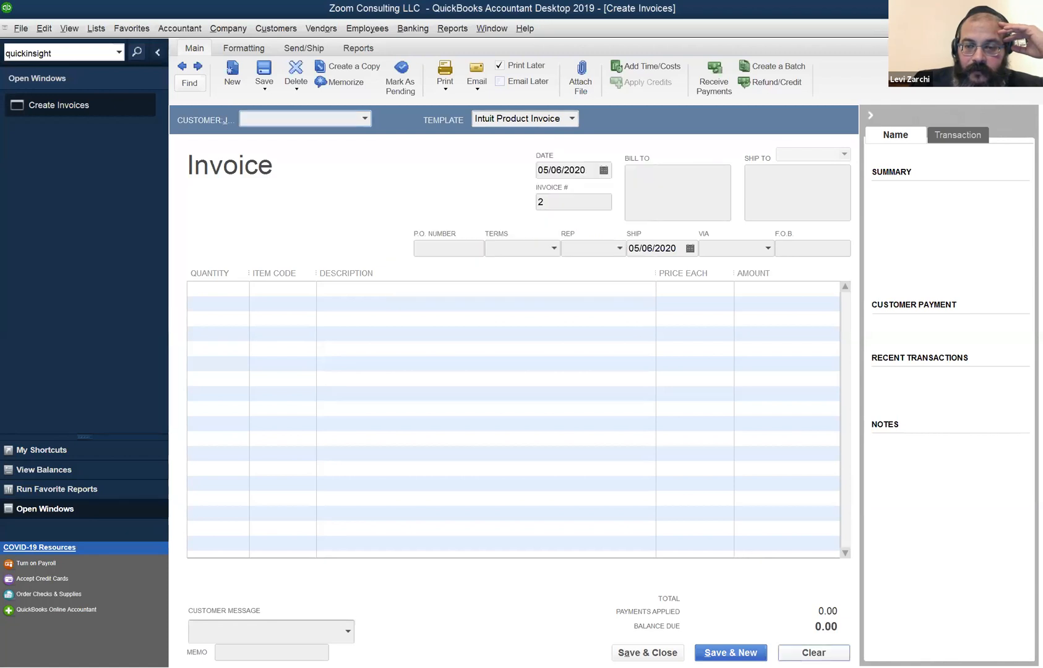
click(572, 119)
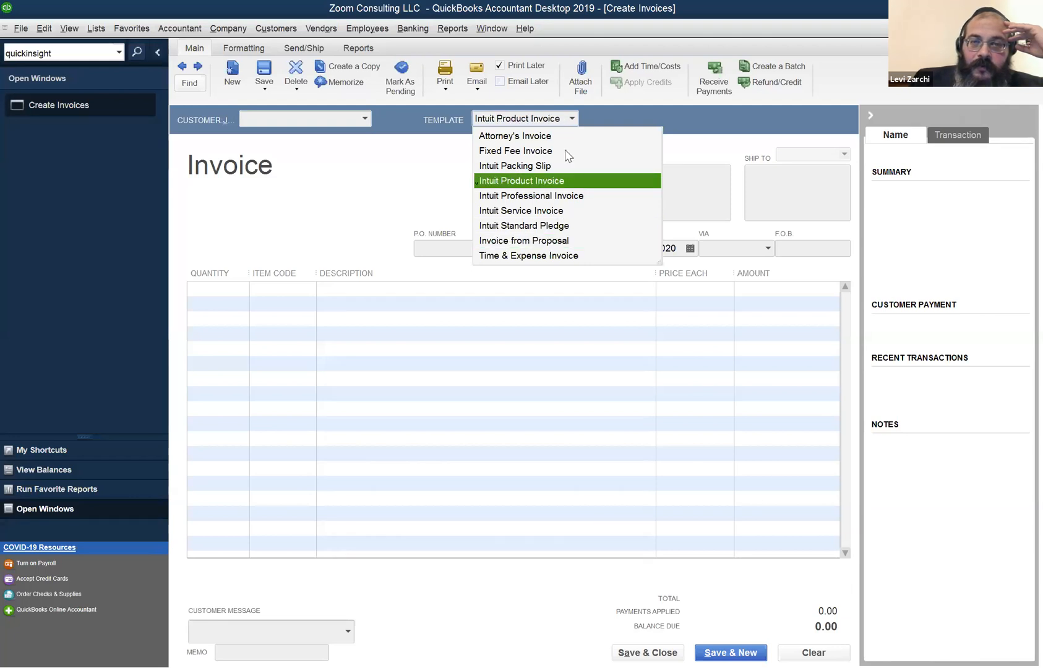
key(Up)
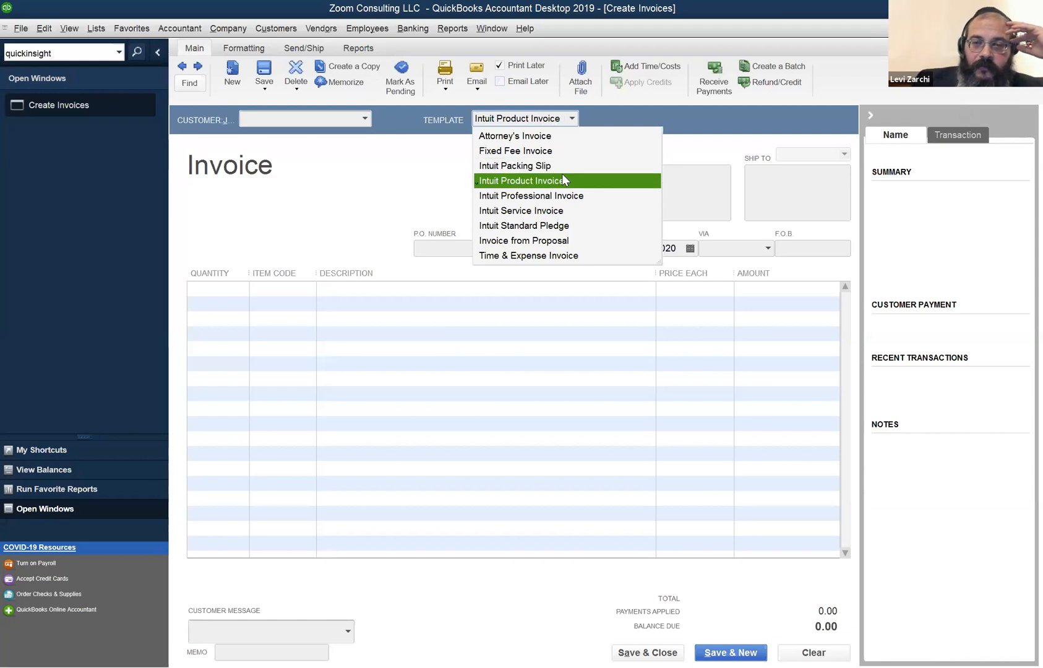
click(573, 226)
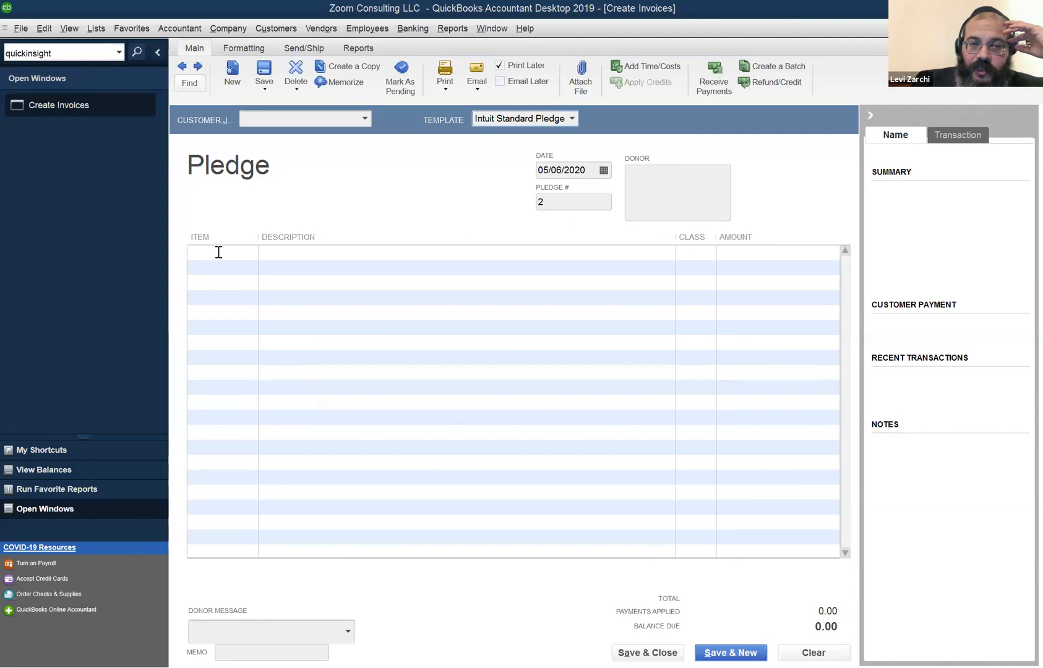
Add a trial Daydreaming line for 100.00 to the pledge, then clear the whole form.
click(619, 250)
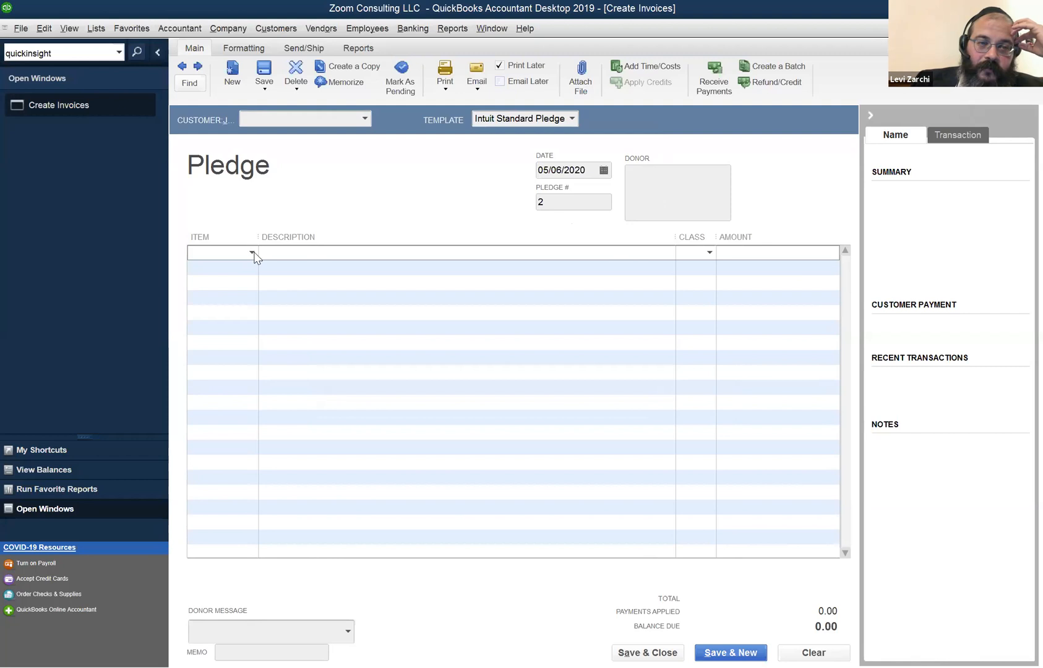
click(252, 252)
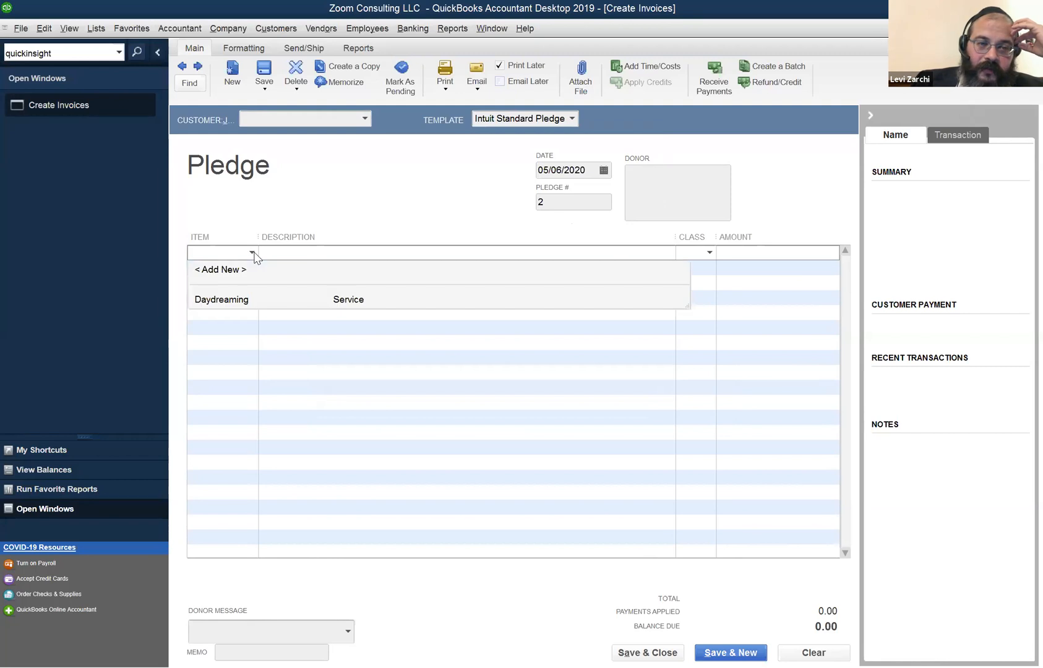
click(267, 299)
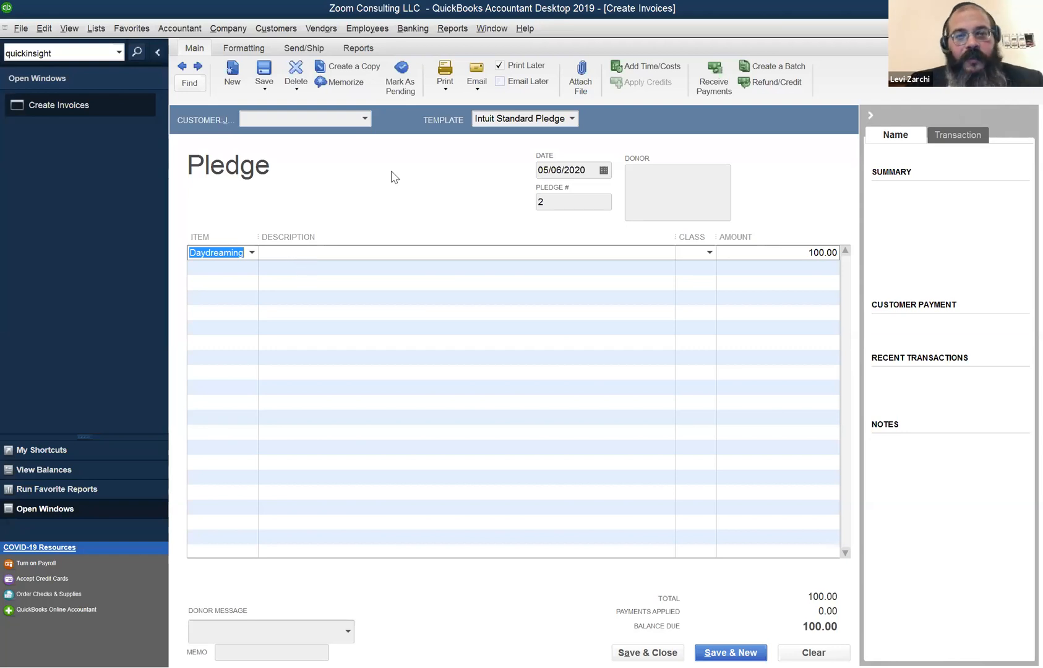
click(363, 122)
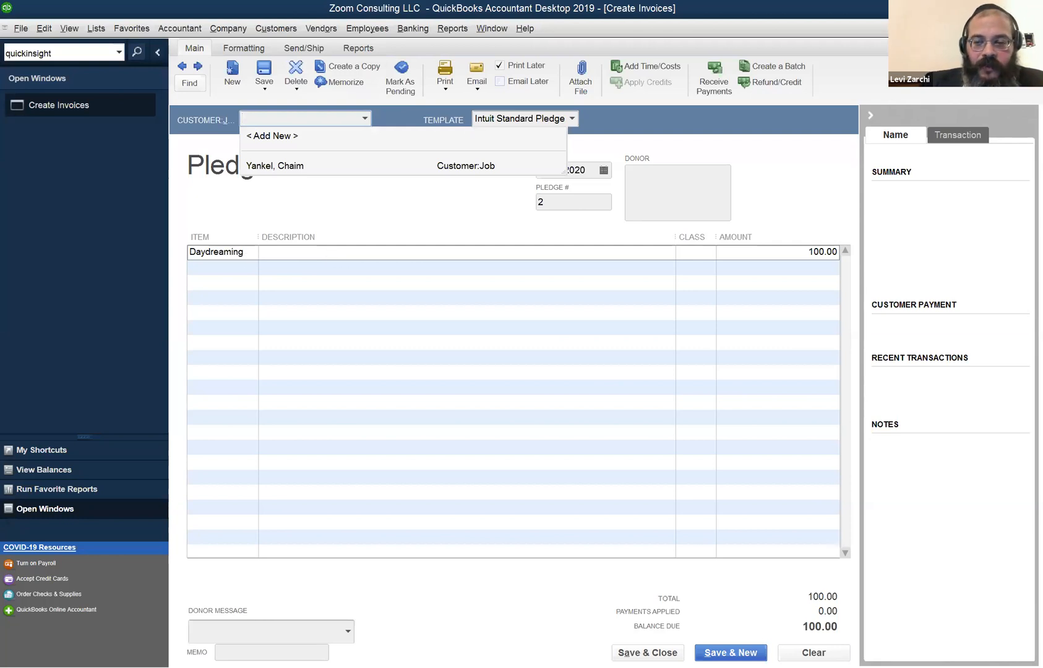
click(814, 653)
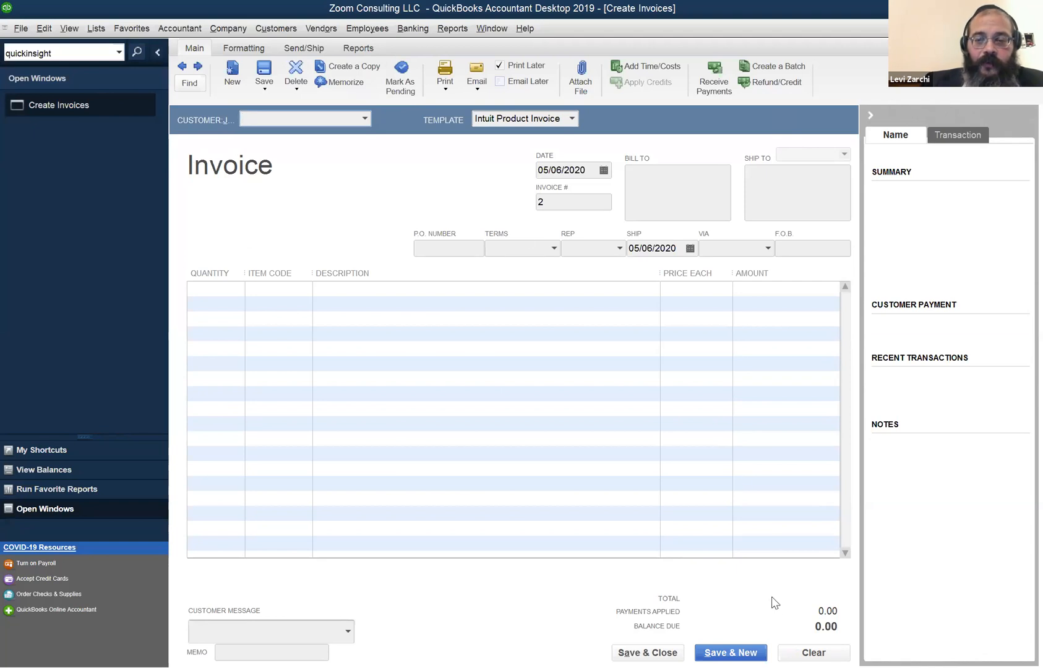
Open the Chart of Accounts from the Lists menu, then reopen it with Ctrl+A.
click(95, 29)
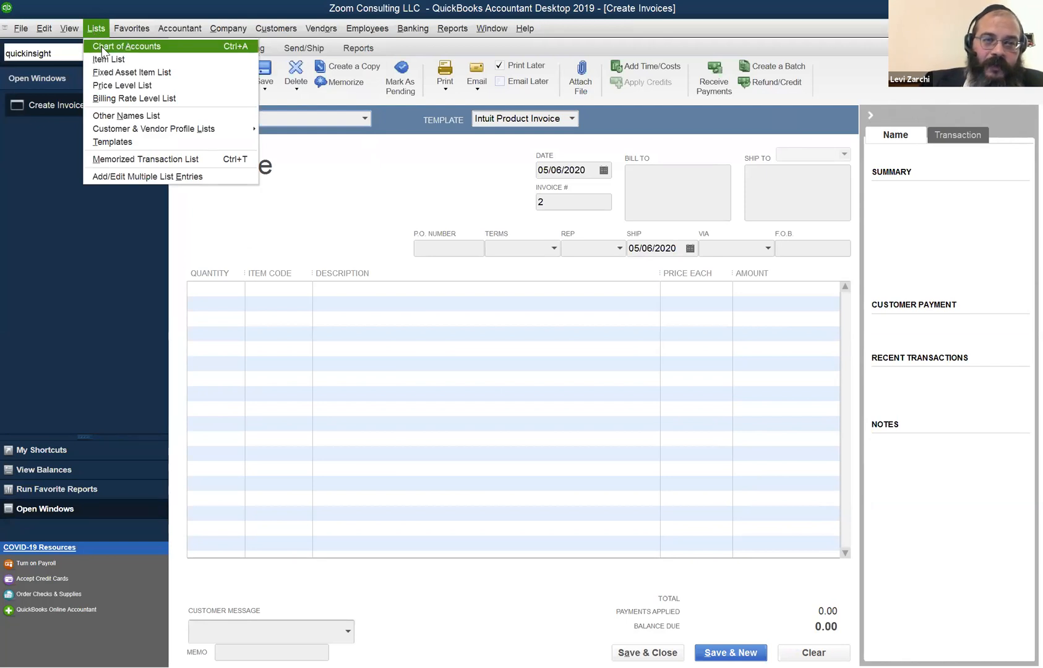
click(100, 47)
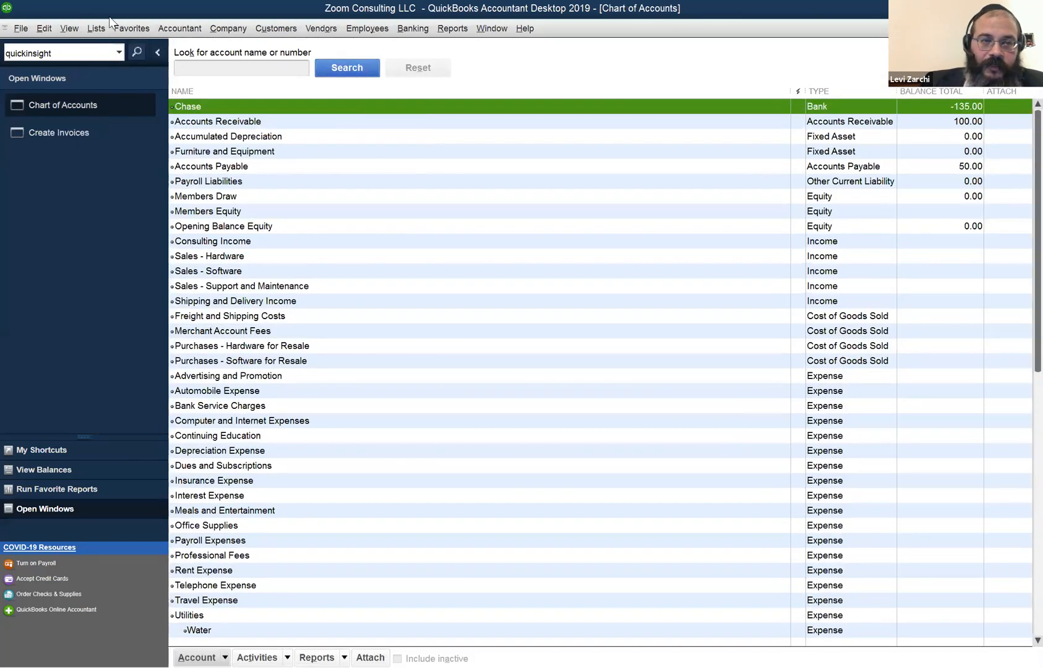
click(96, 28)
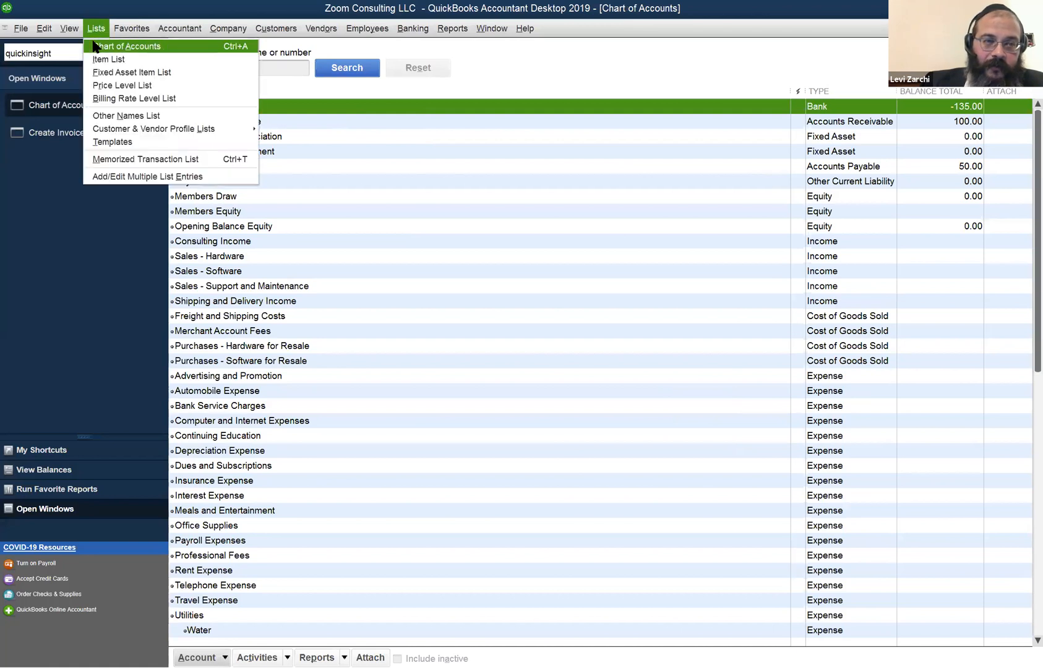
click(1031, 29)
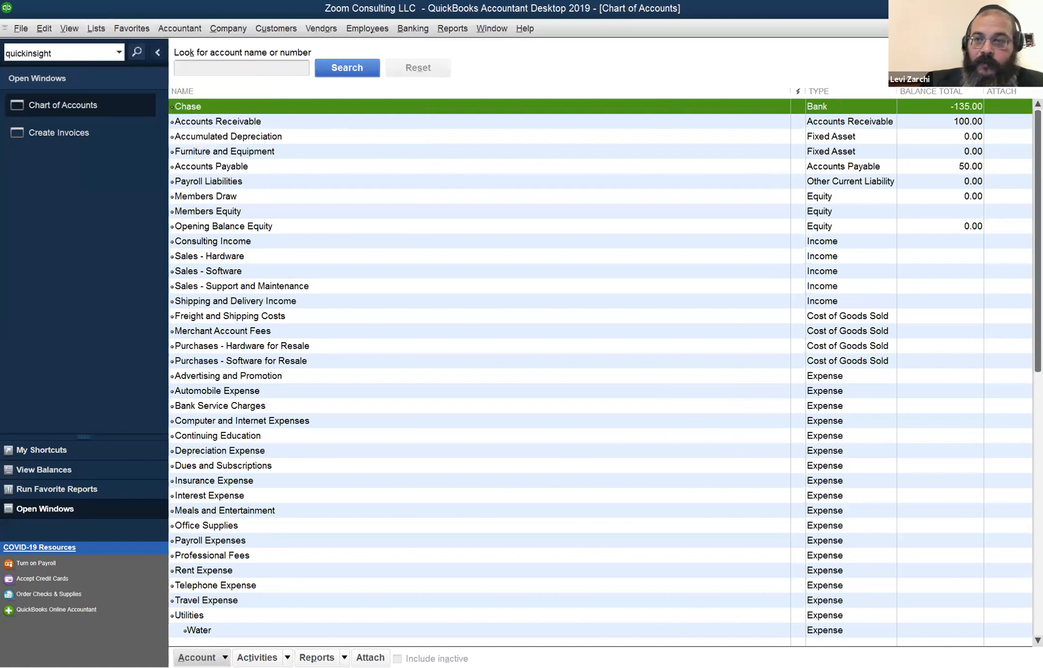
click(1032, 29)
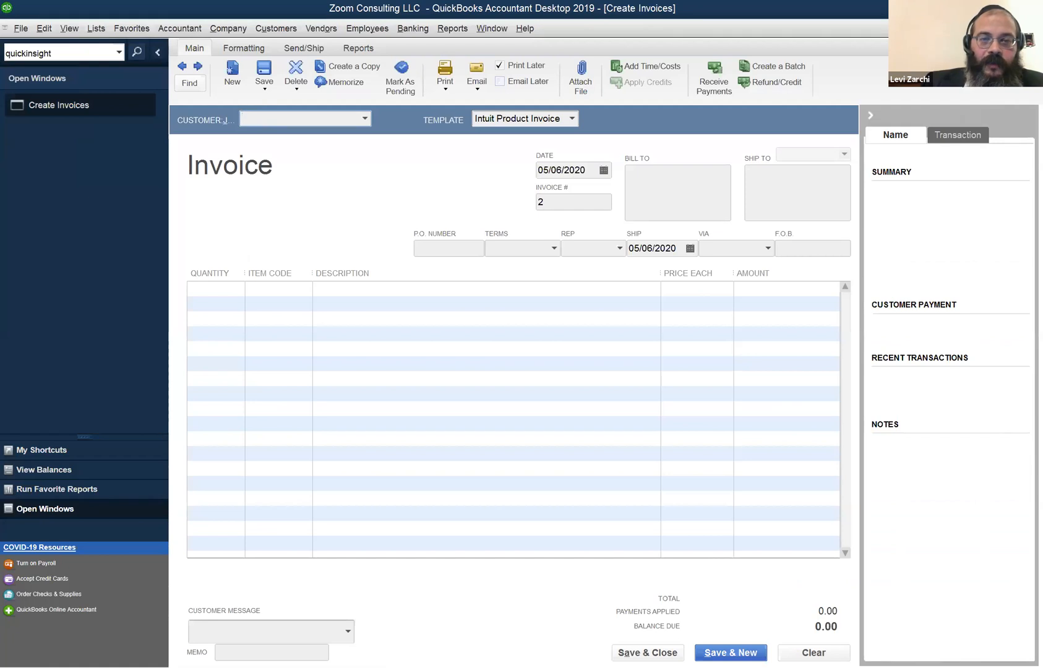
key(ctrl+a)
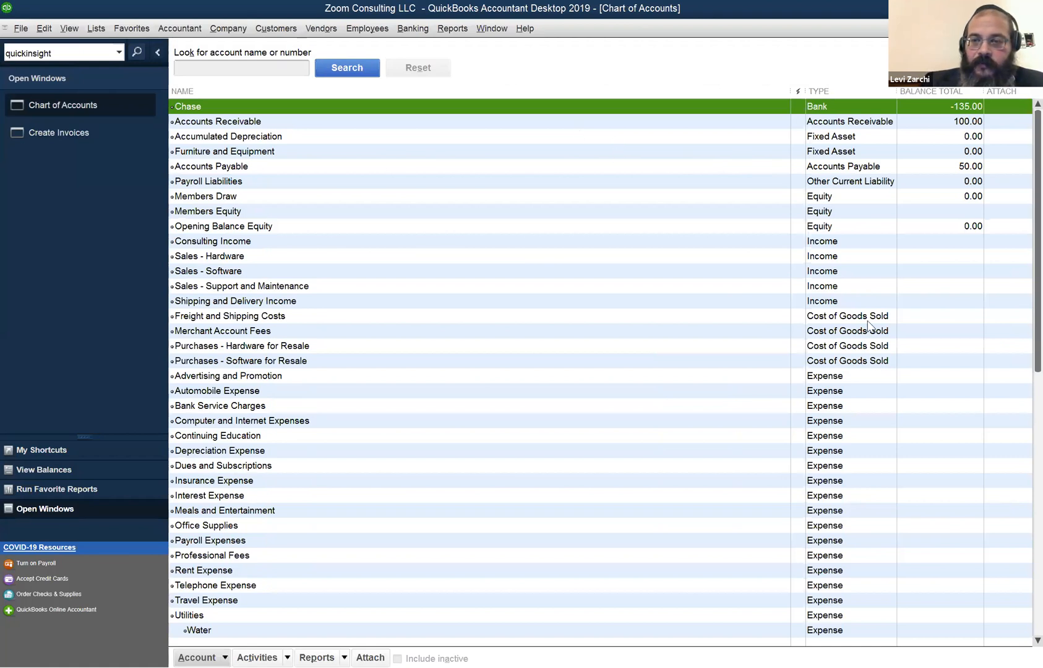
Review the Chase (-135.00), Accounts Receivable (100.00) and Furniture and Equipment accounts.
click(850, 137)
click(846, 151)
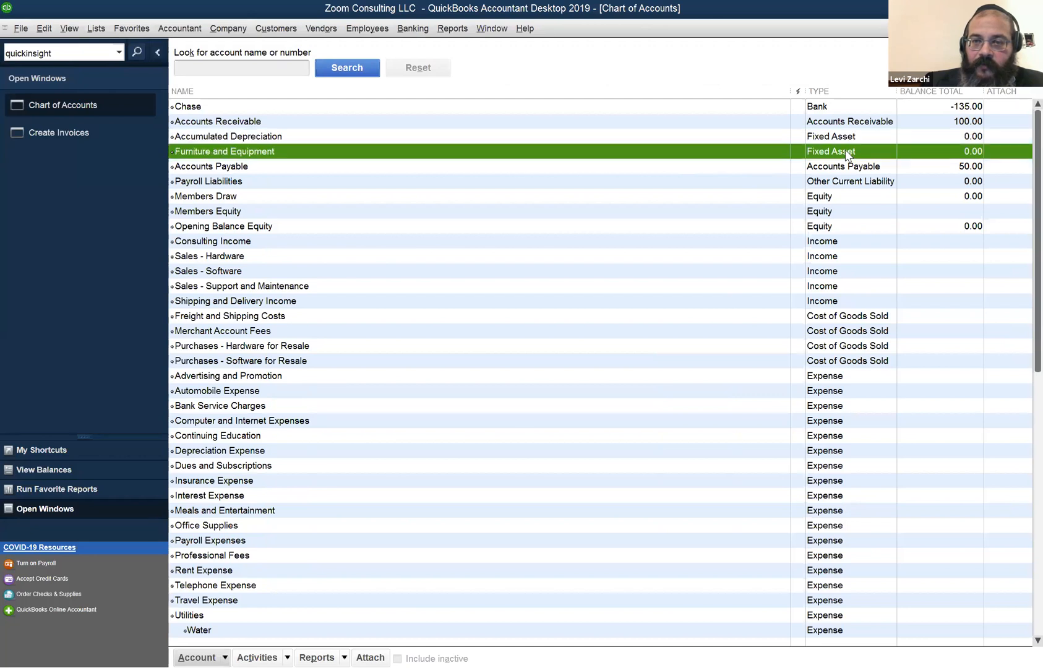
click(839, 109)
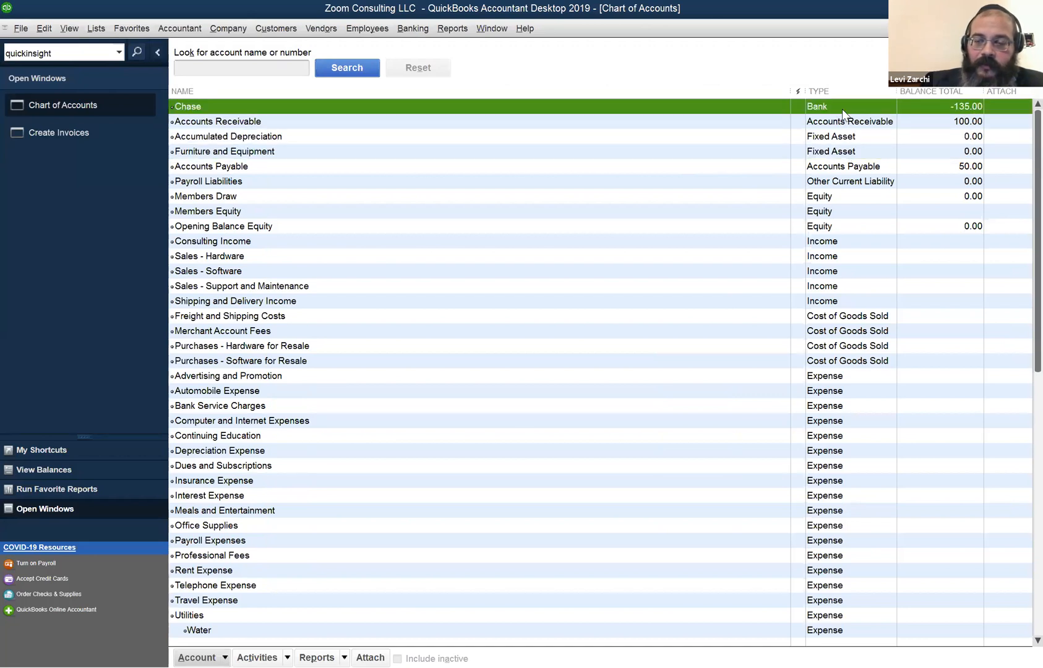
click(836, 120)
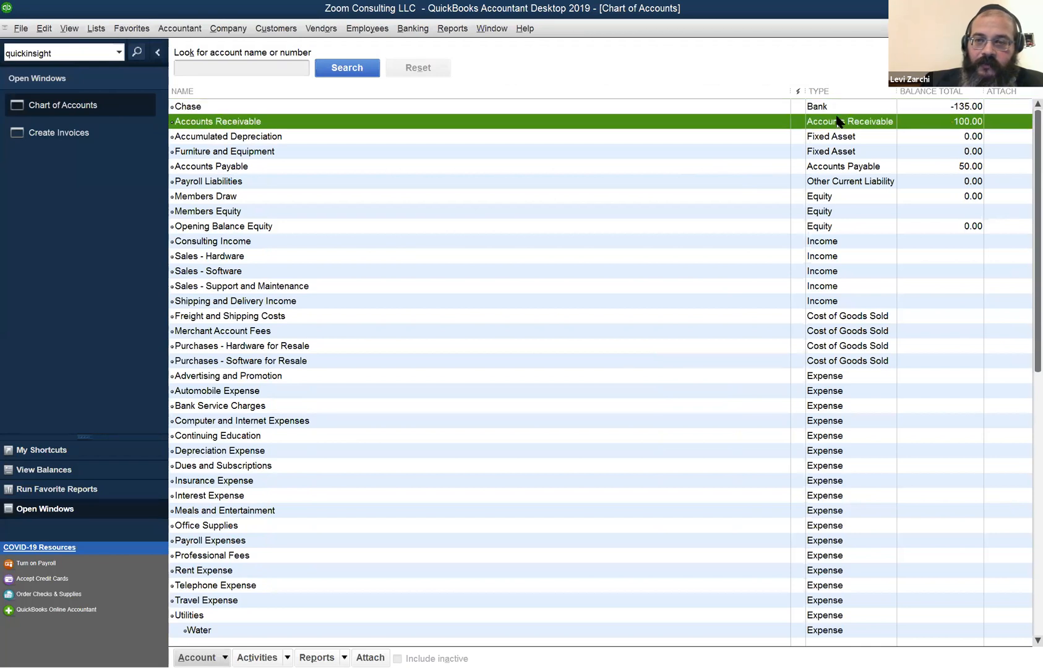
click(832, 136)
click(826, 152)
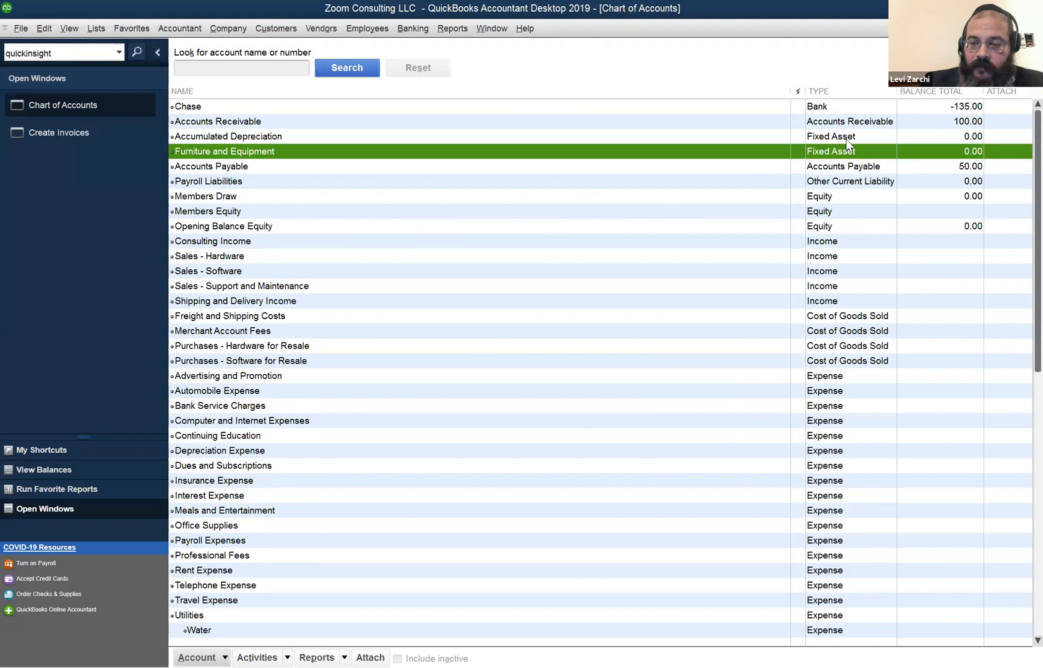
Review Accounts Payable (50.00), equity, income and expense accounts, then open the Item List.
key(Down)
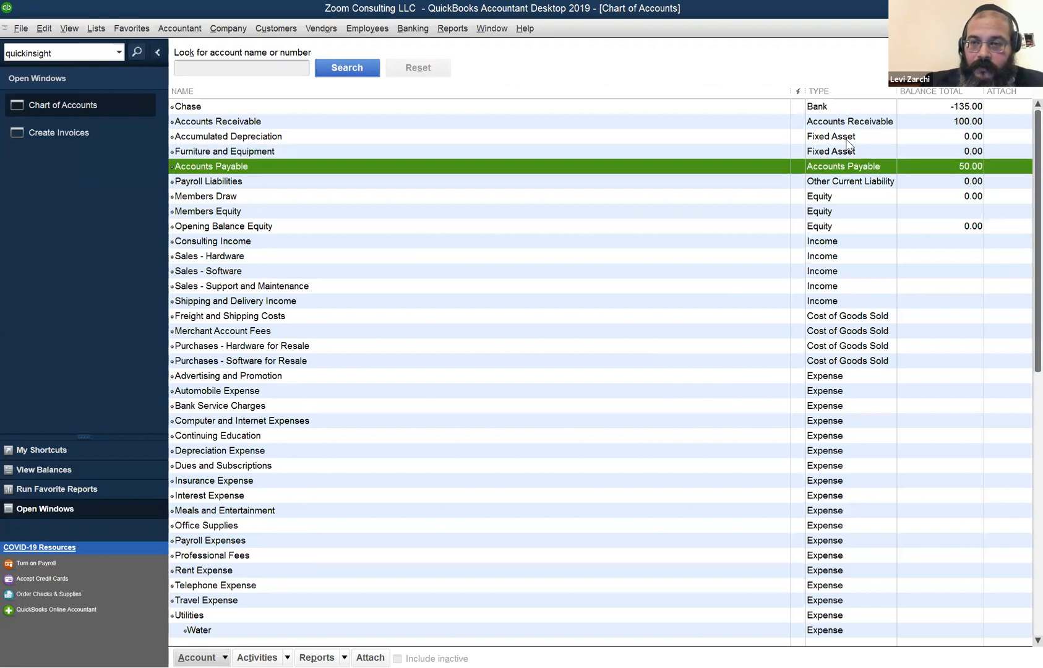
click(858, 182)
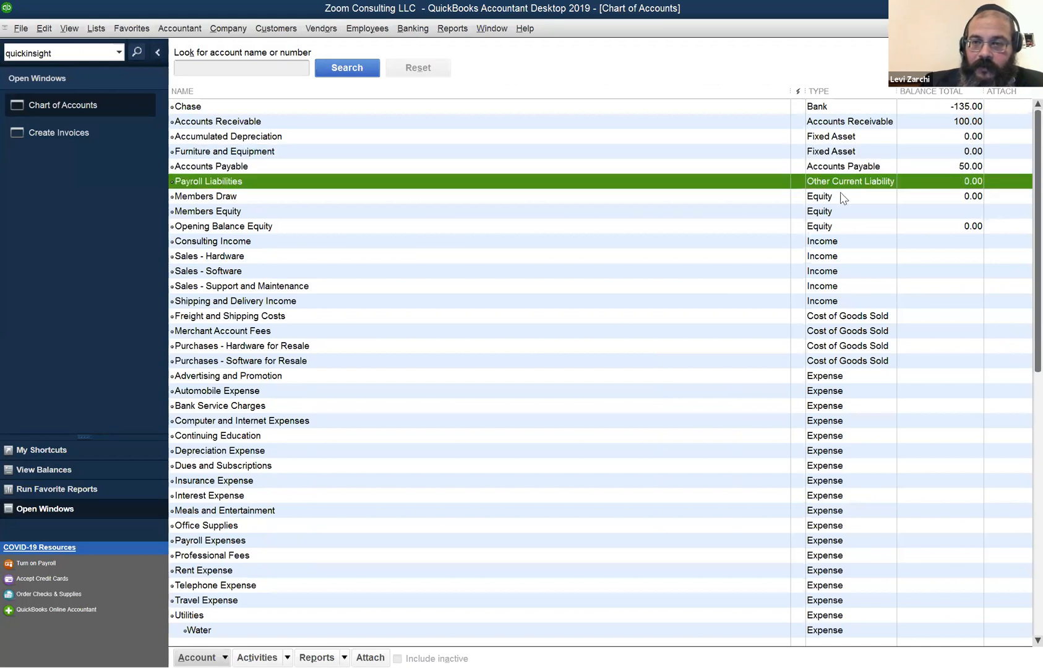
click(820, 198)
click(823, 225)
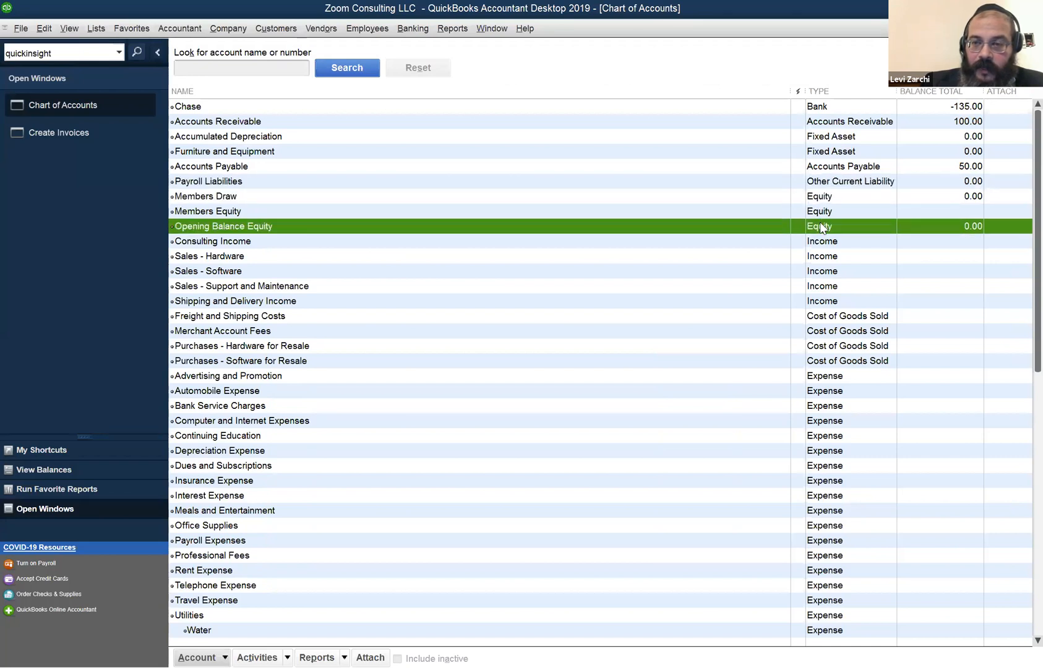
click(821, 270)
click(841, 541)
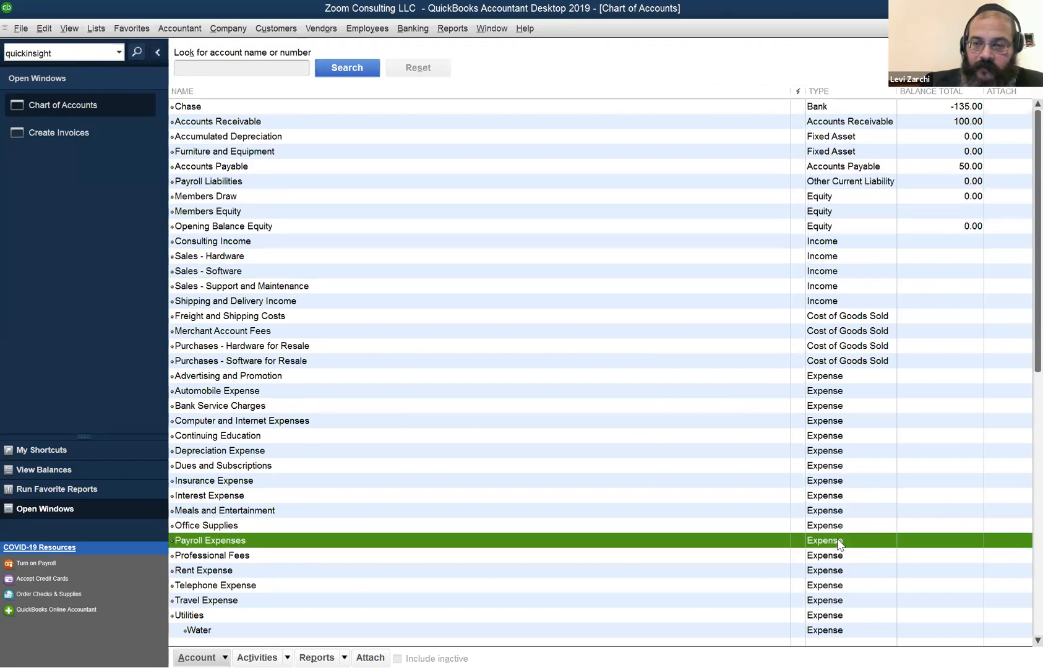
scroll(503, 262, down, 1)
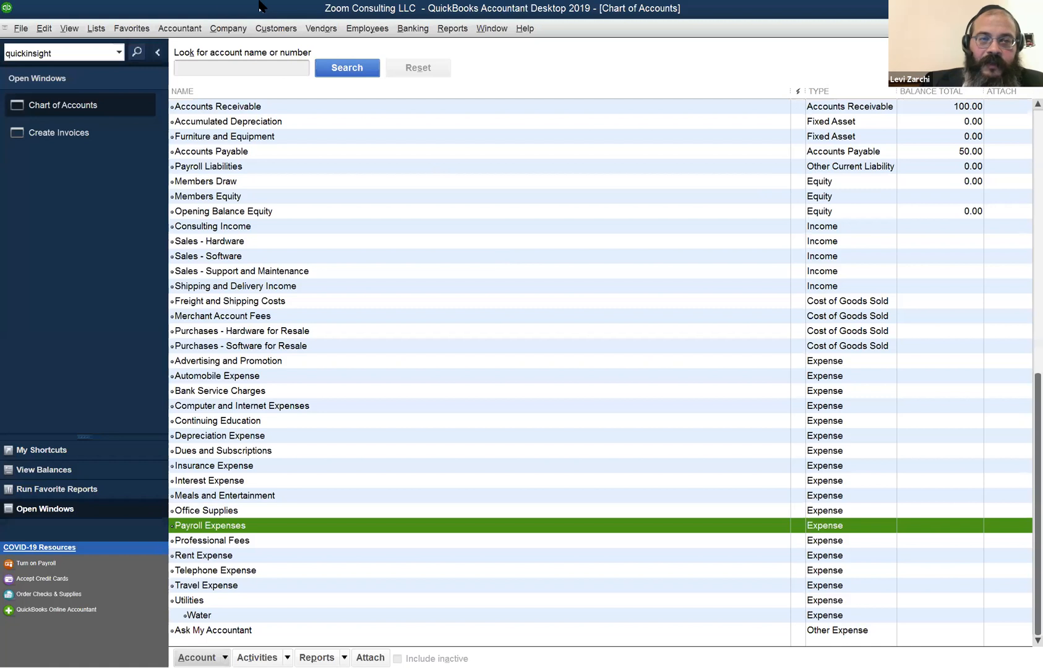
scroll(504, 257, up, 1)
click(102, 26)
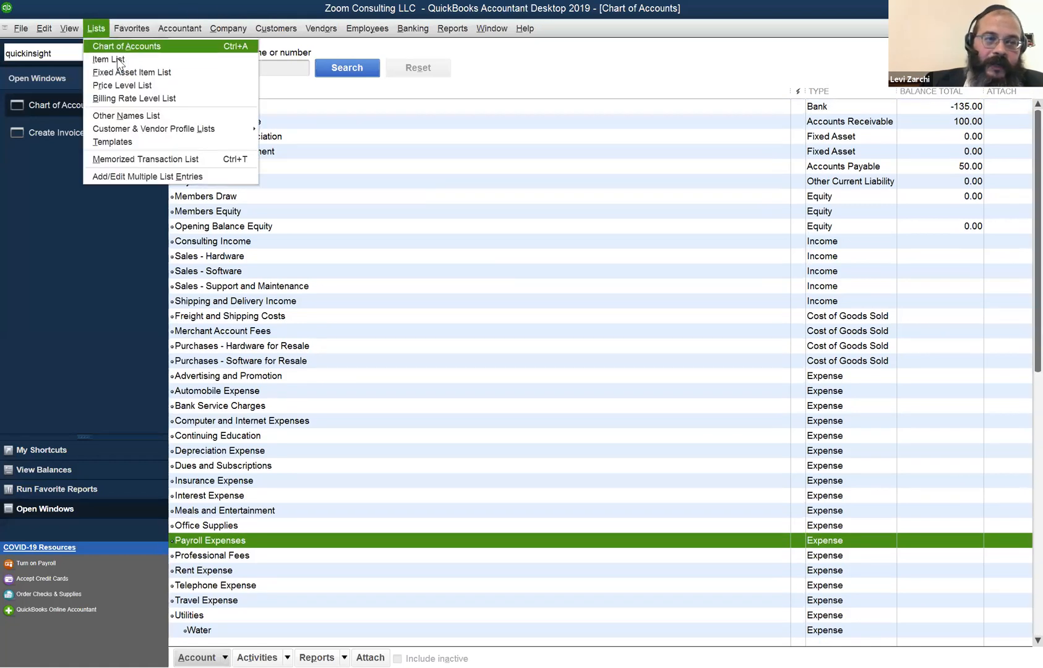
click(116, 60)
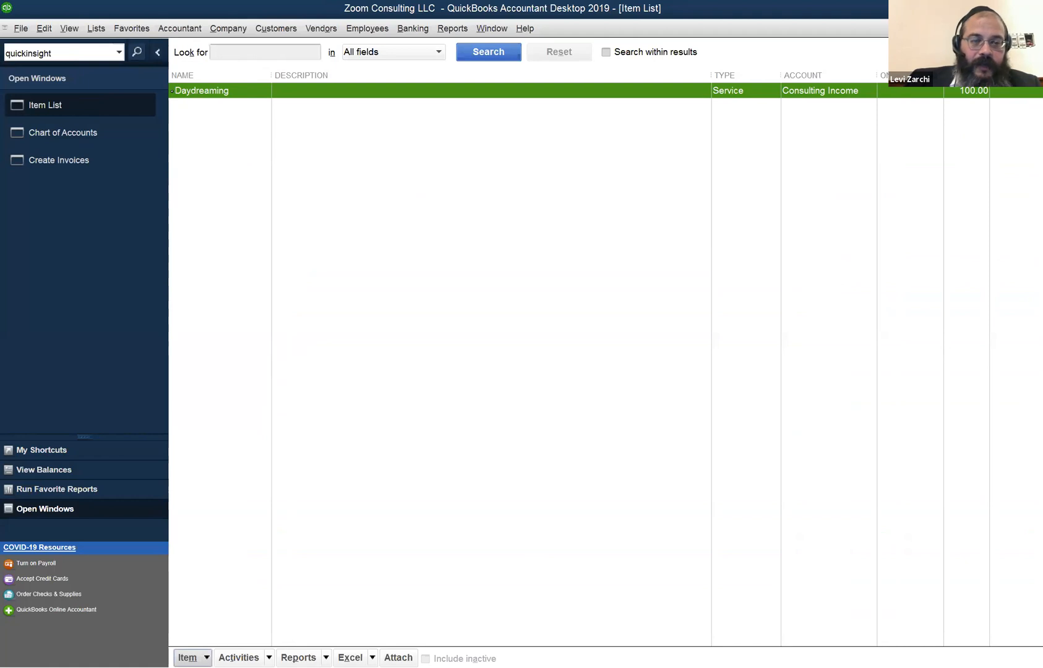
Create a new Service item named Tech1, keeping it standalone rather than a subitem of Daydreaming.
click(187, 657)
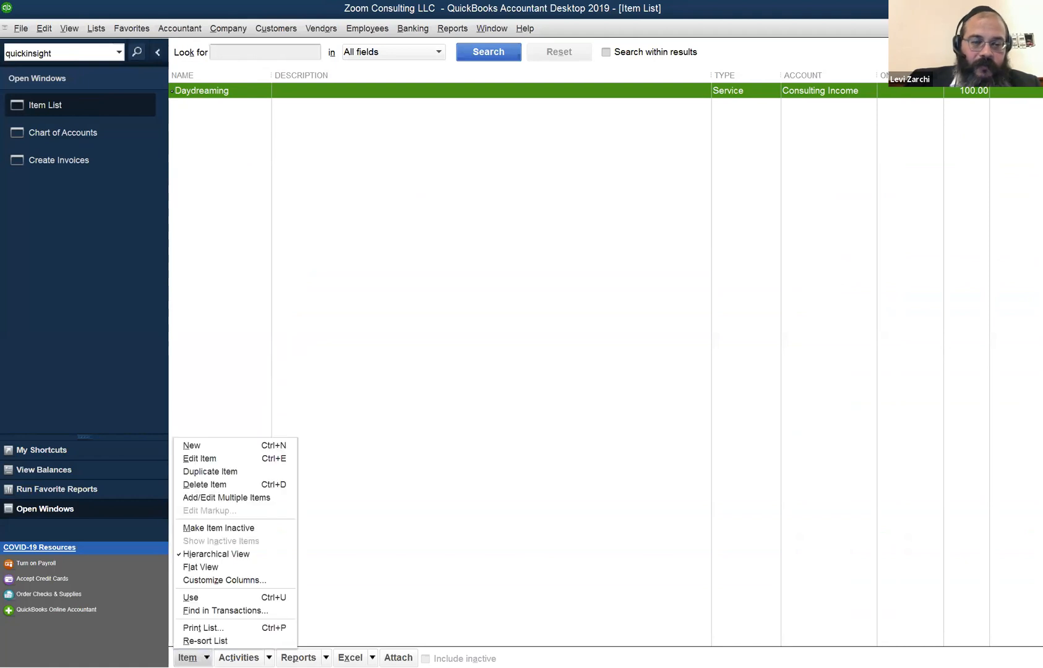
click(221, 445)
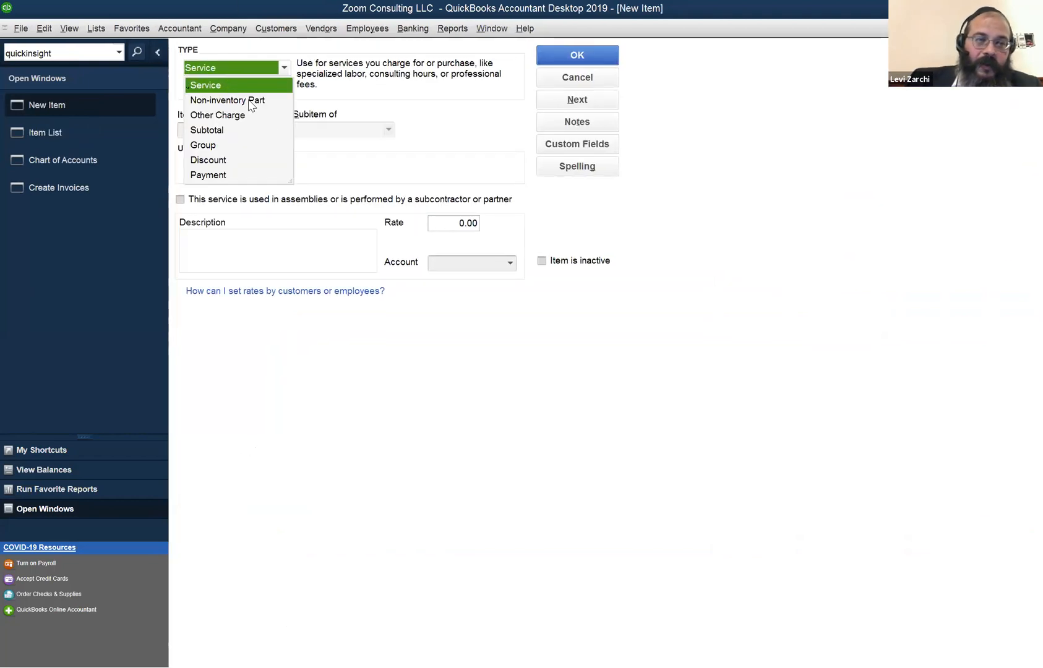
click(347, 100)
click(235, 128)
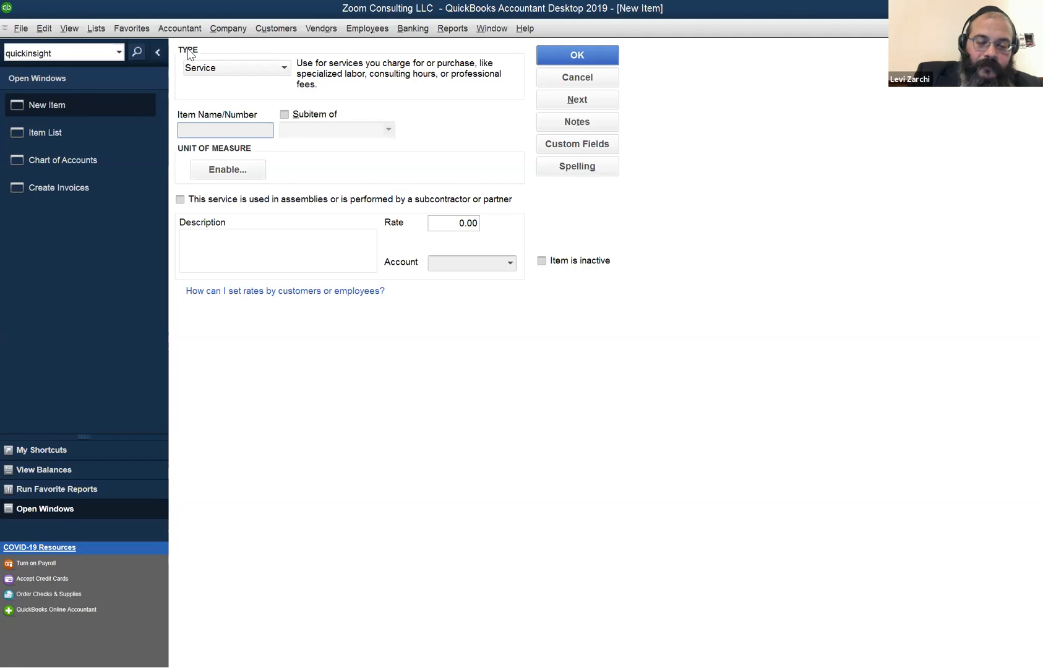
text(Tech1)
key(Tab)
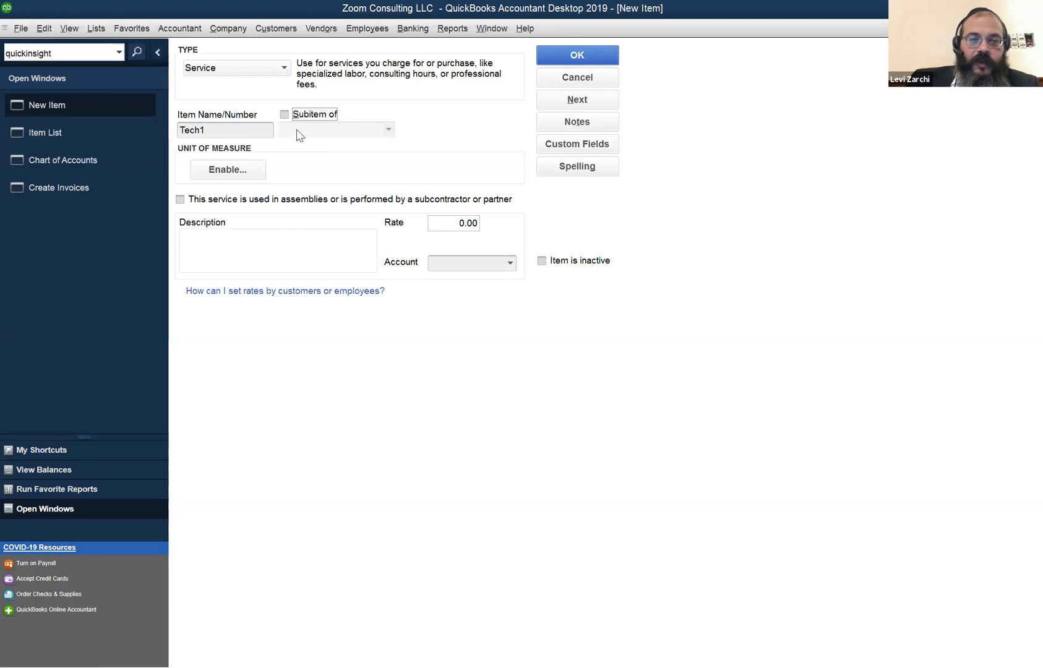
click(250, 130)
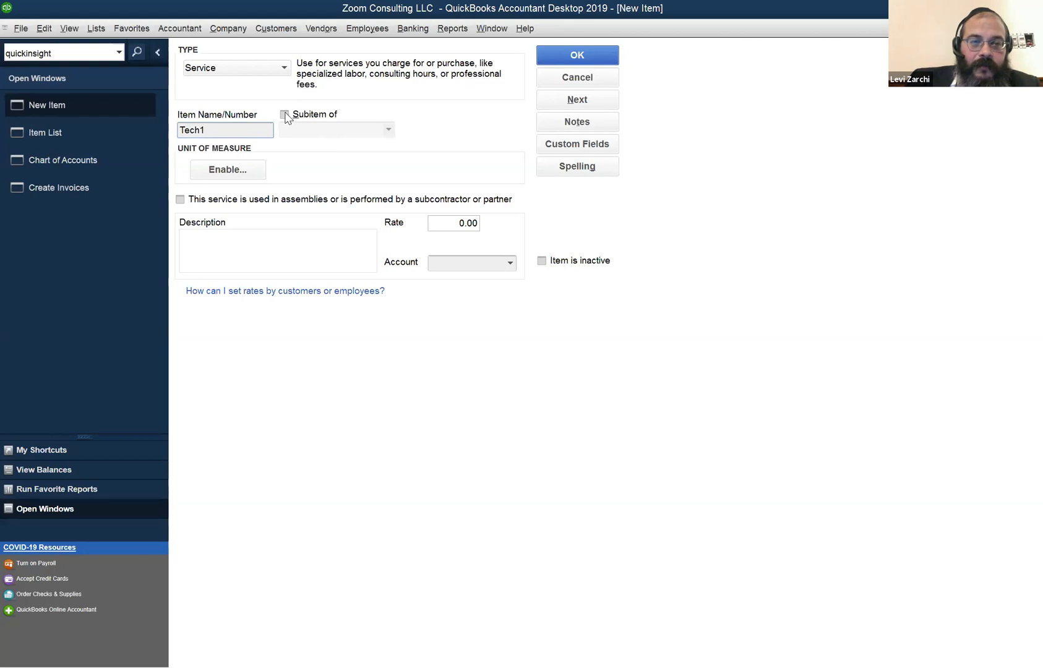
click(284, 115)
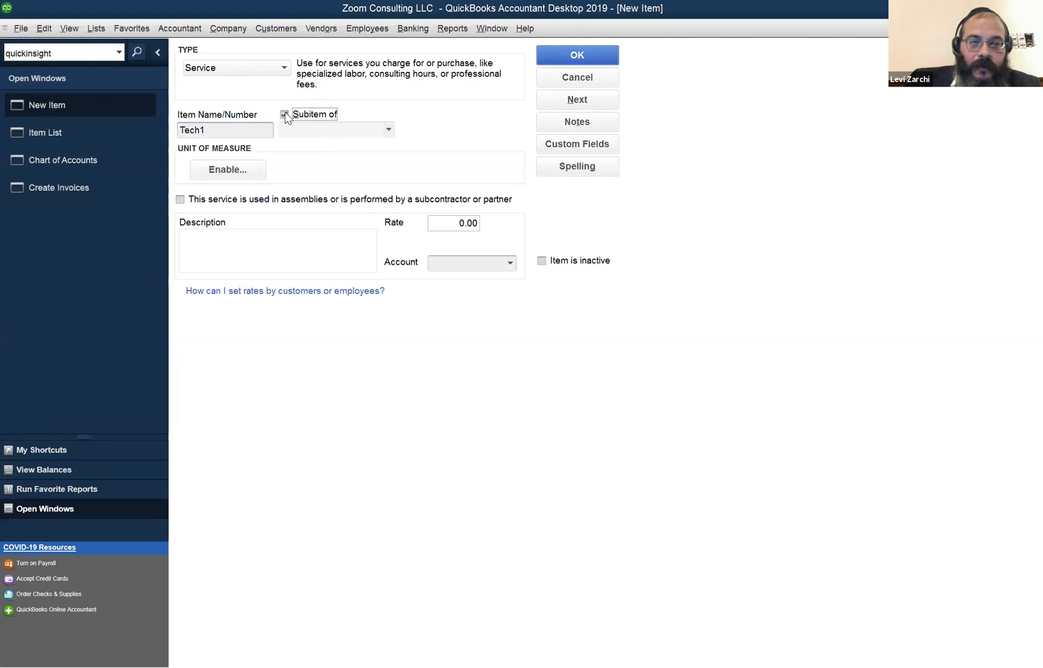
click(394, 134)
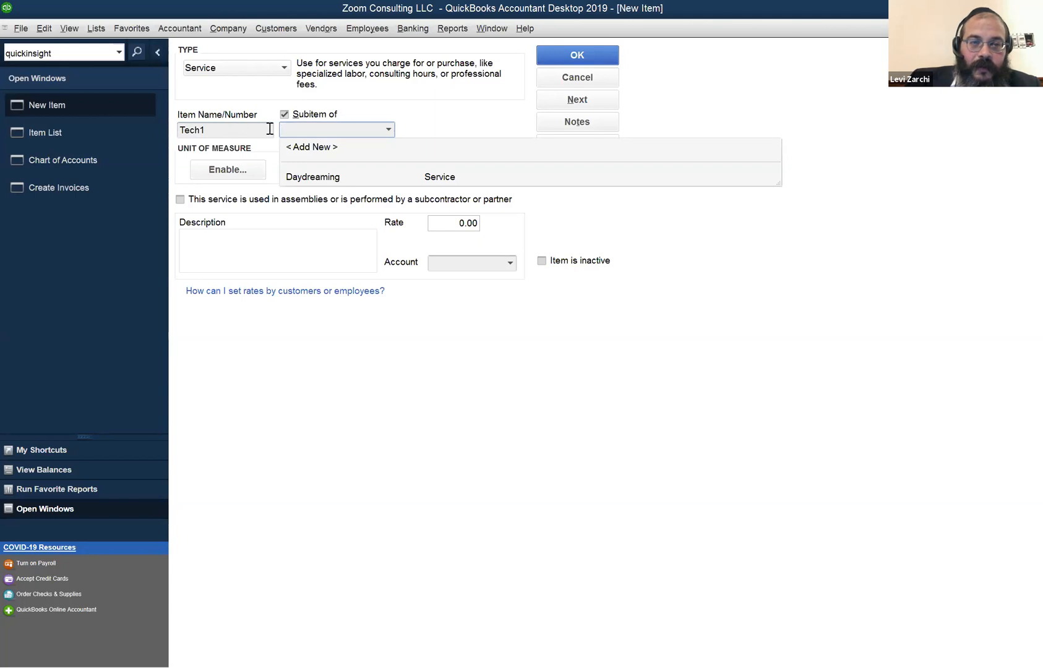
click(287, 116)
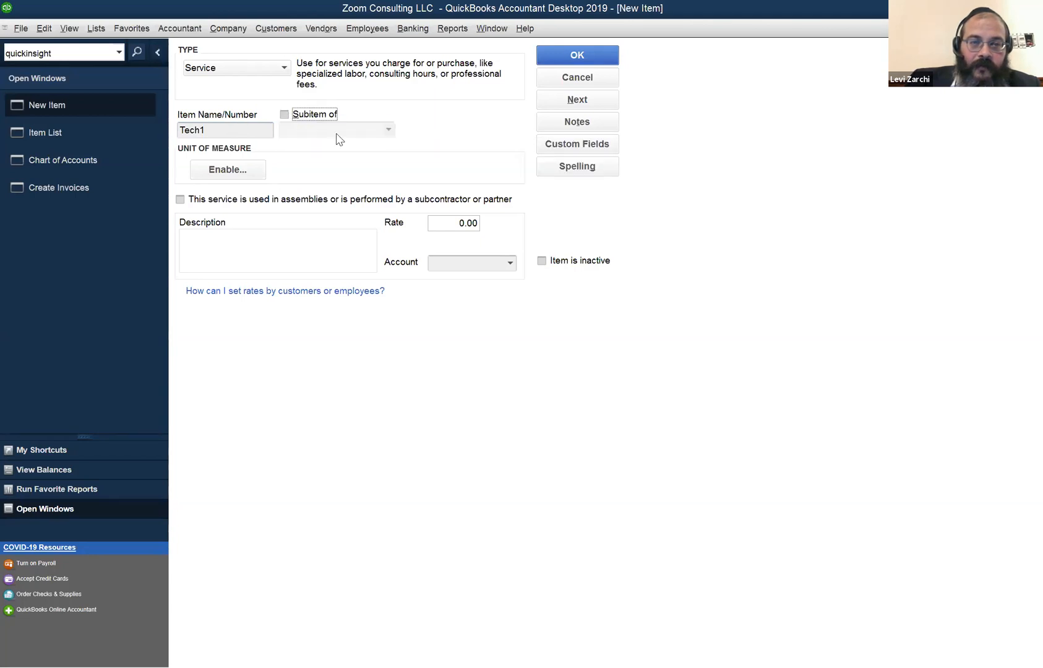
click(468, 261)
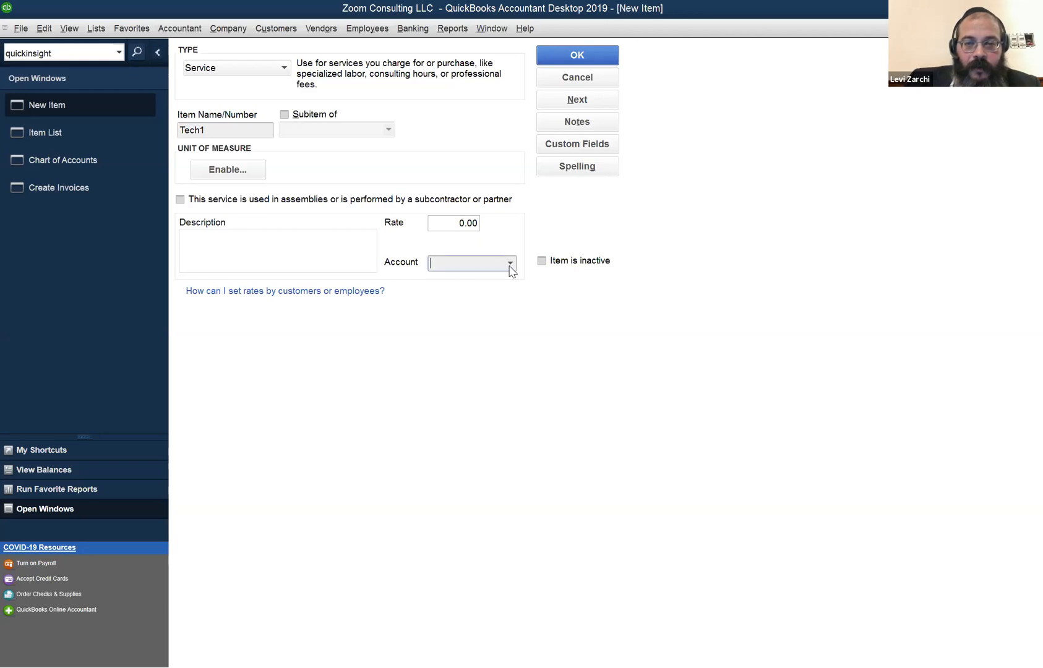
Give Tech1 the Sales - Support and Maintenance account, rate 75 and description 'Regular tech support by phone'.
click(510, 264)
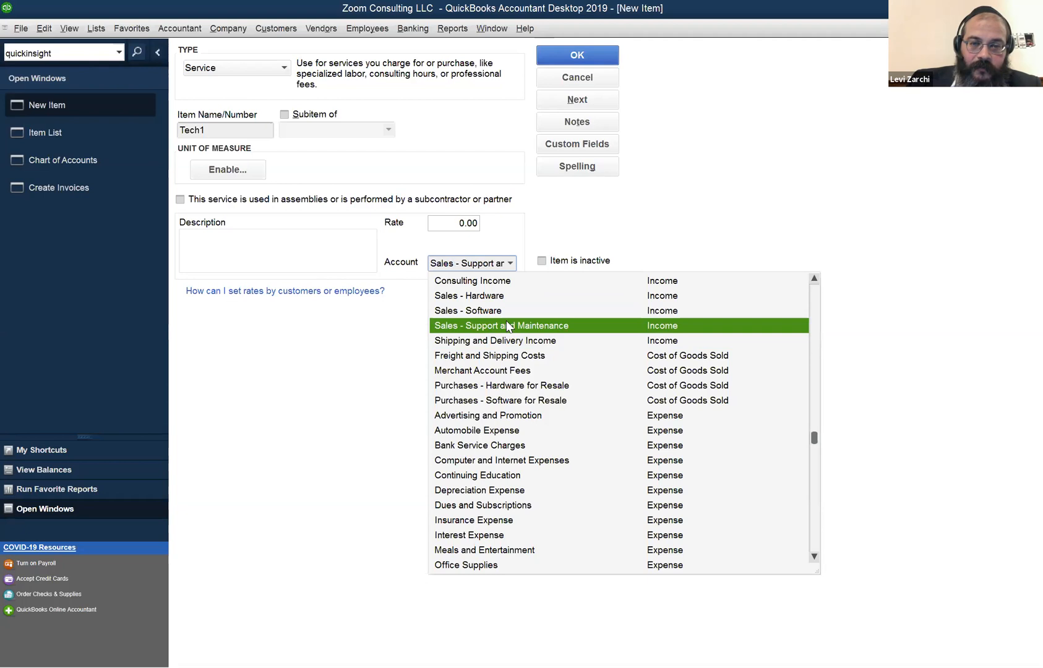
click(475, 261)
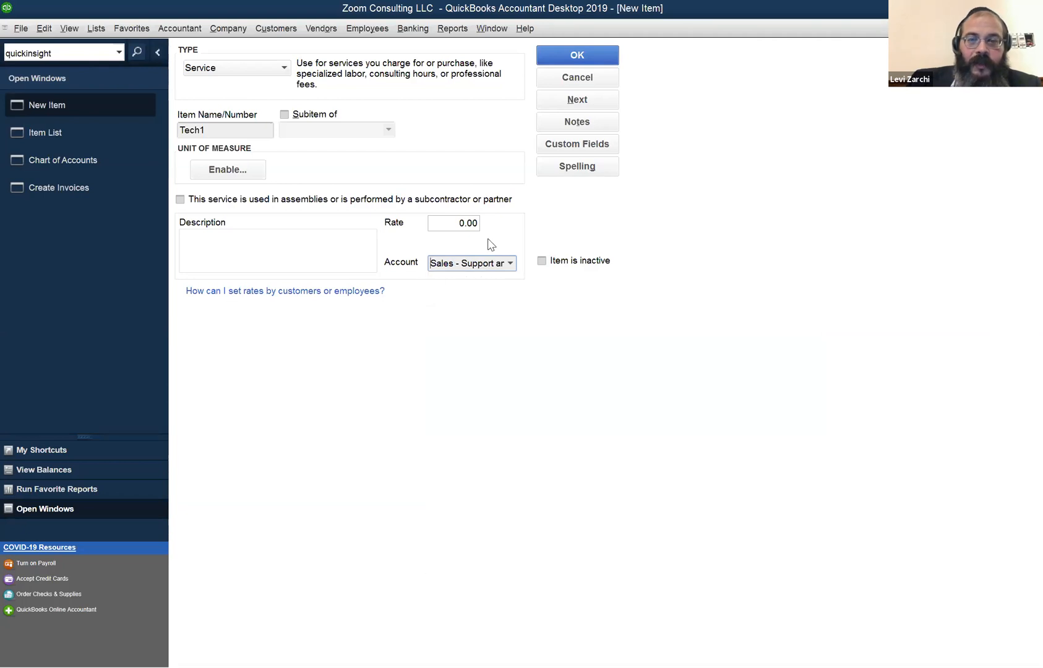
click(440, 222)
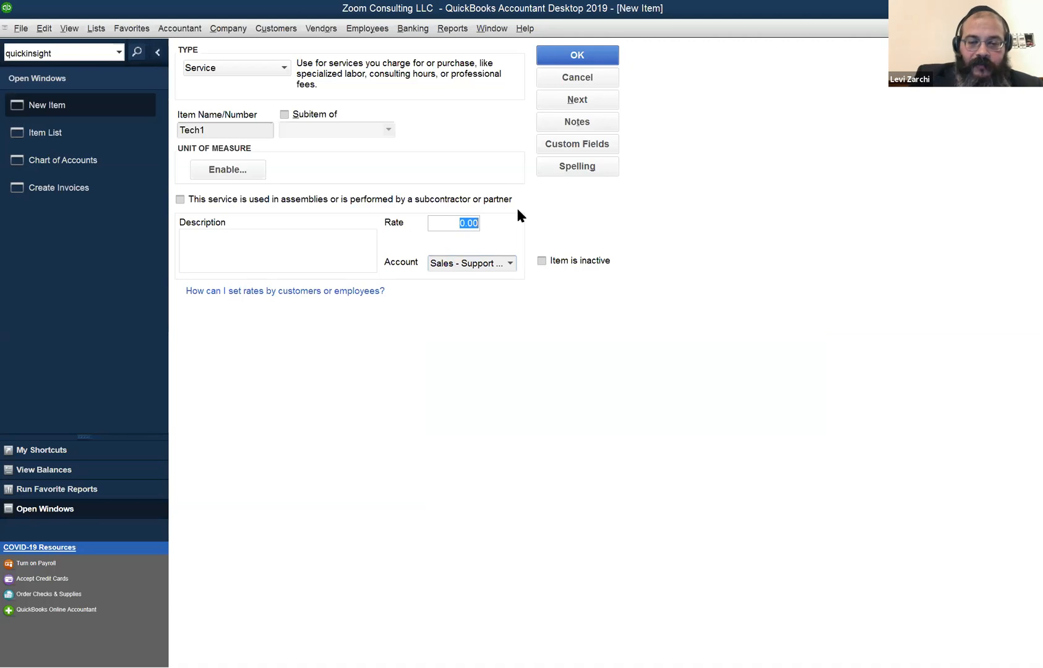
text(75)
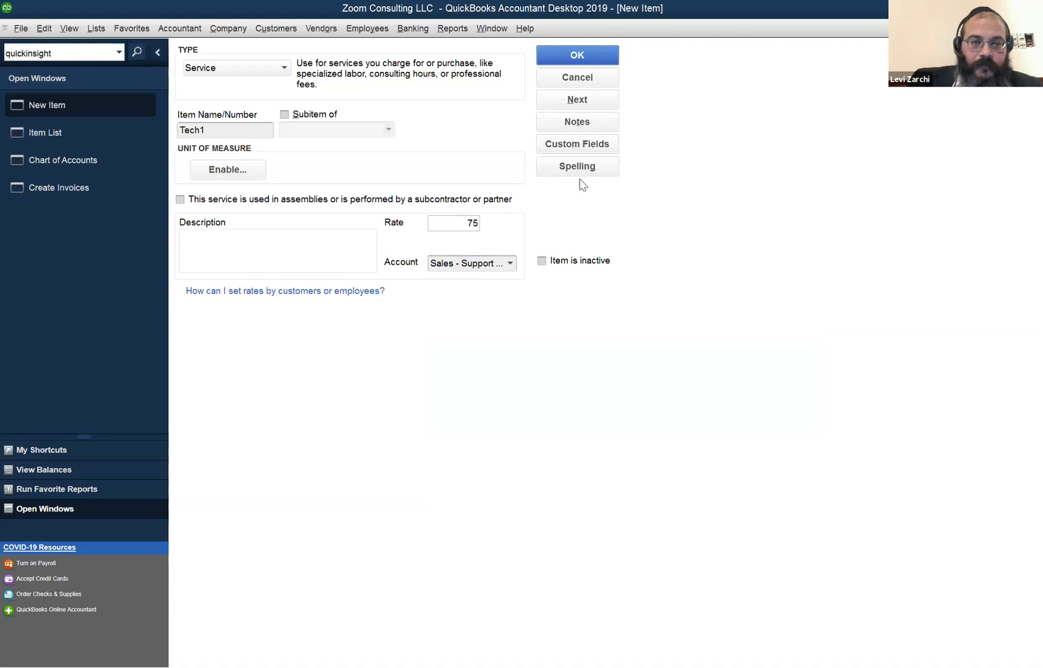
click(330, 233)
text(Re)
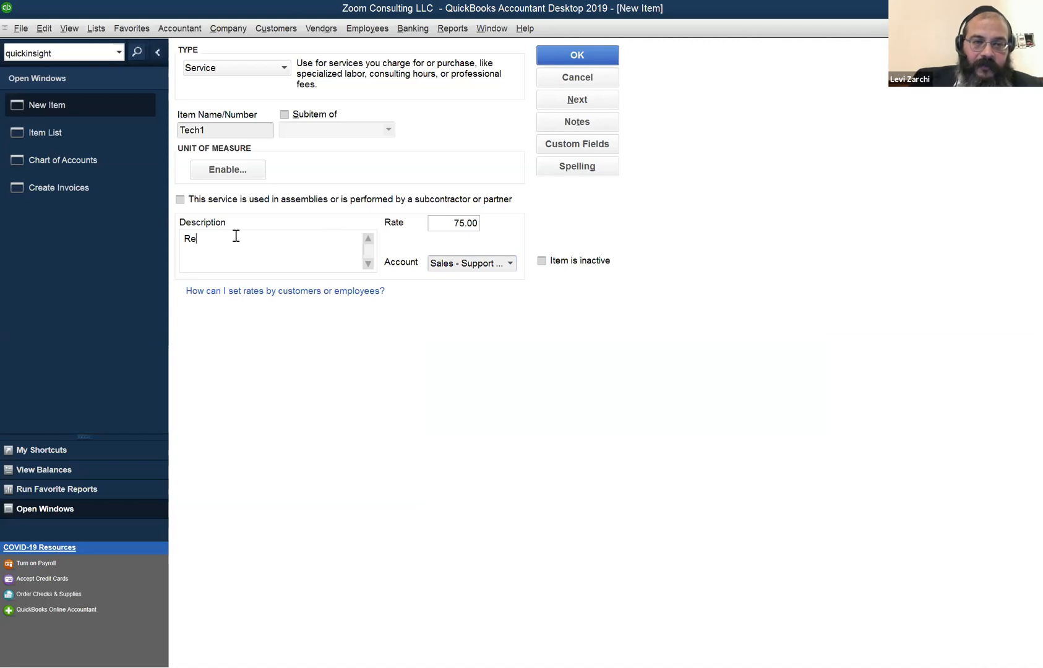
text(gula)
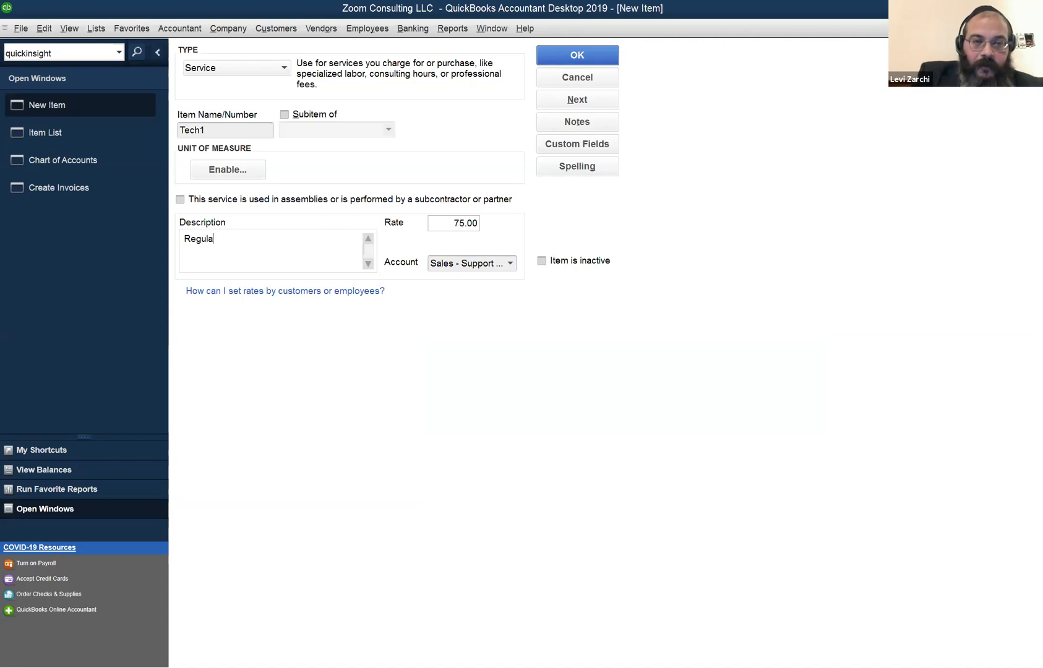
text(r tech supp)
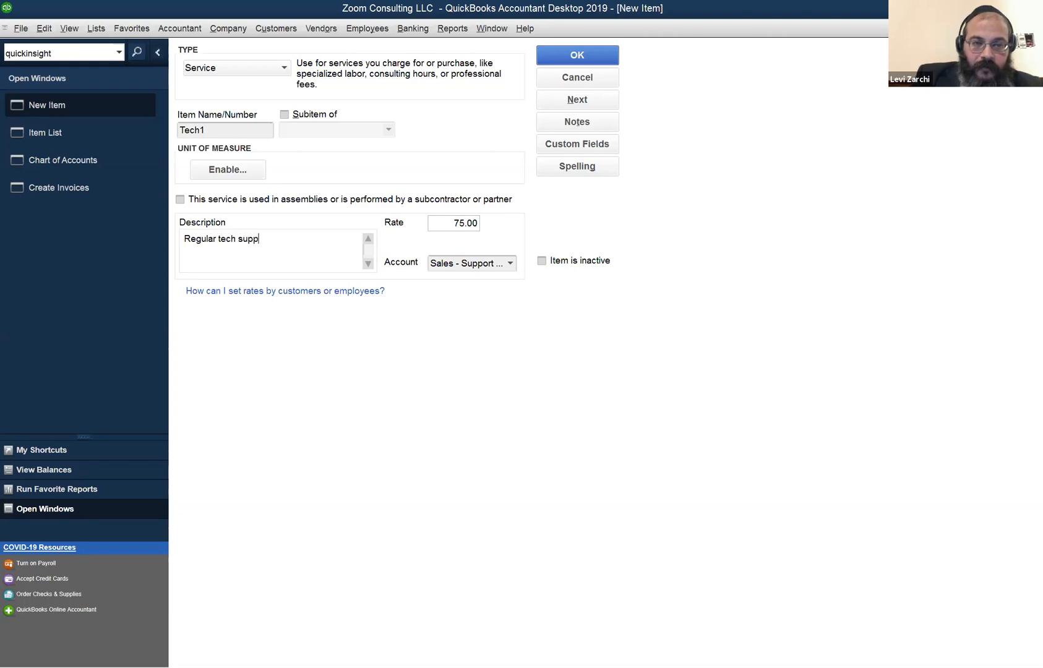
text(ort by phone)
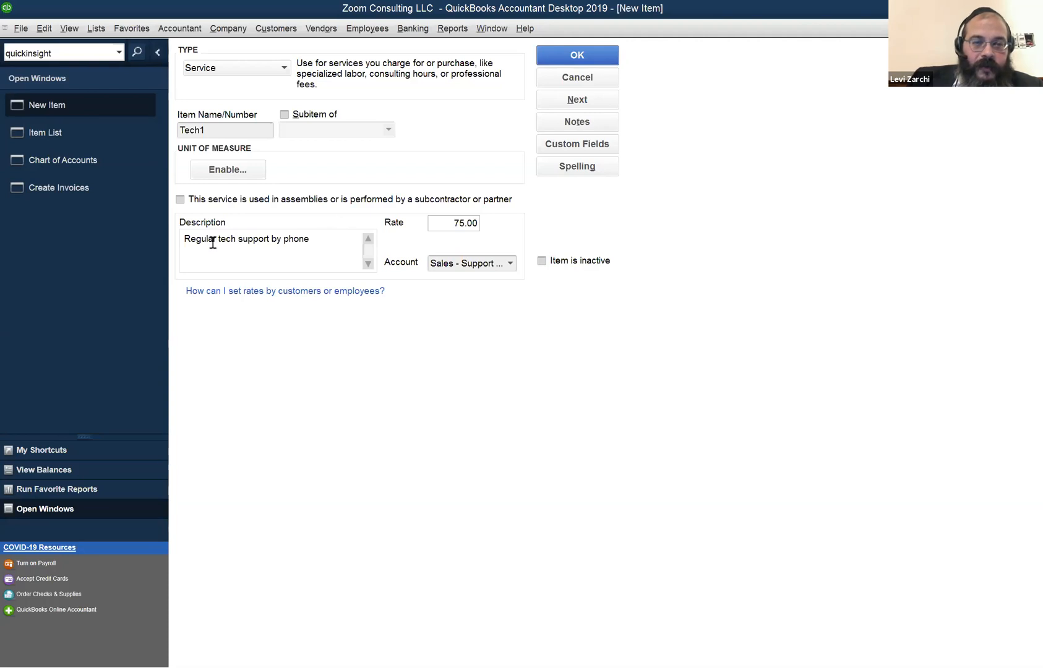
click(246, 130)
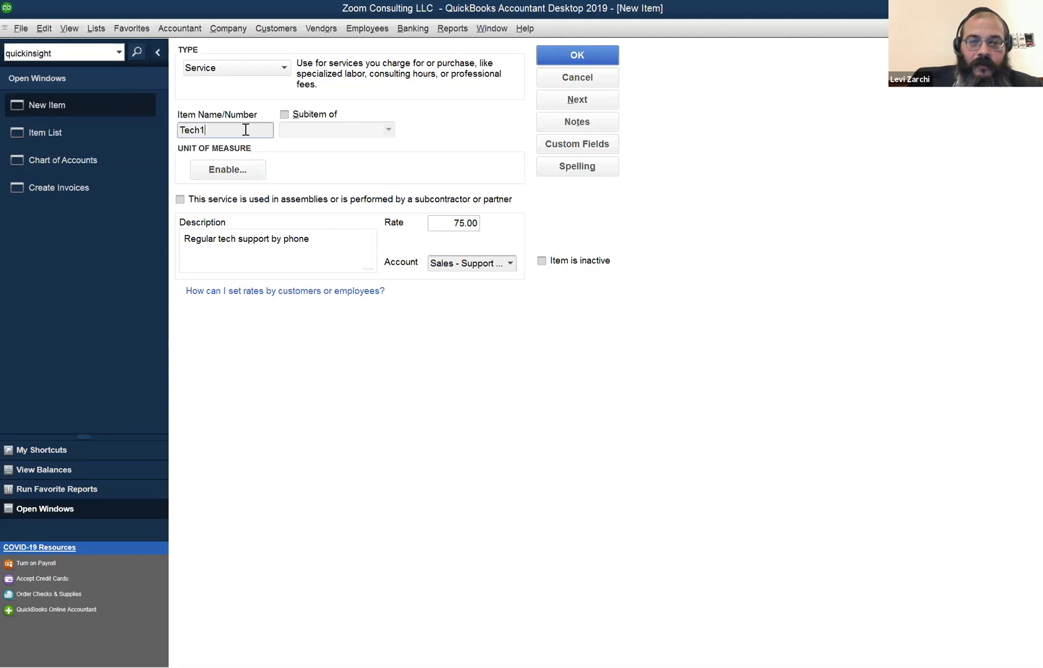
click(576, 57)
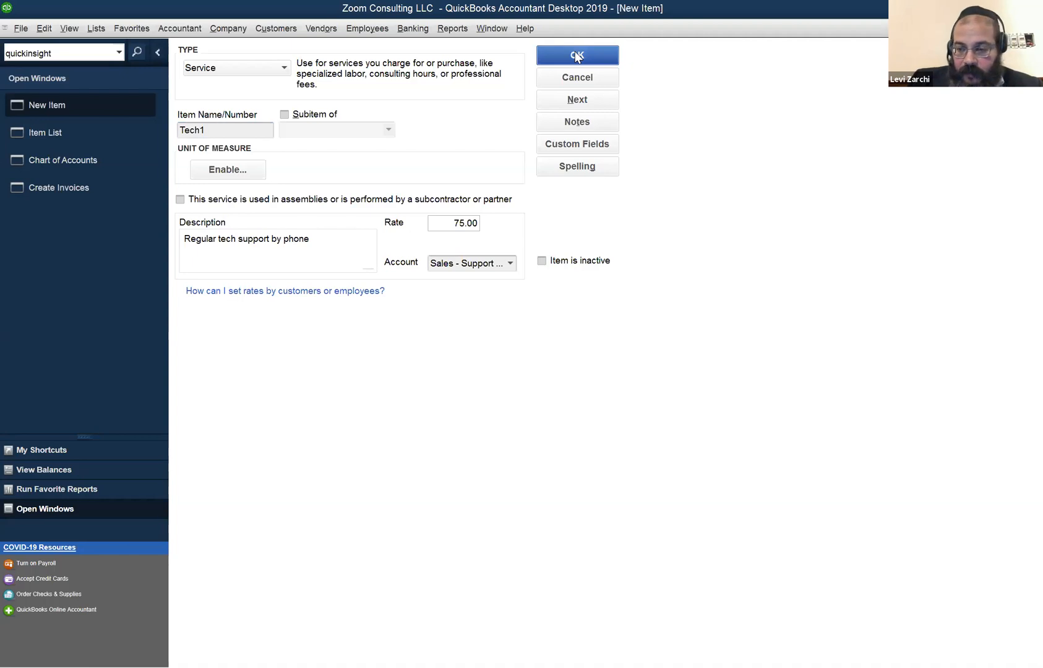
Save Tech1 and check it is listed beside Daydreaming in the Item List.
click(575, 56)
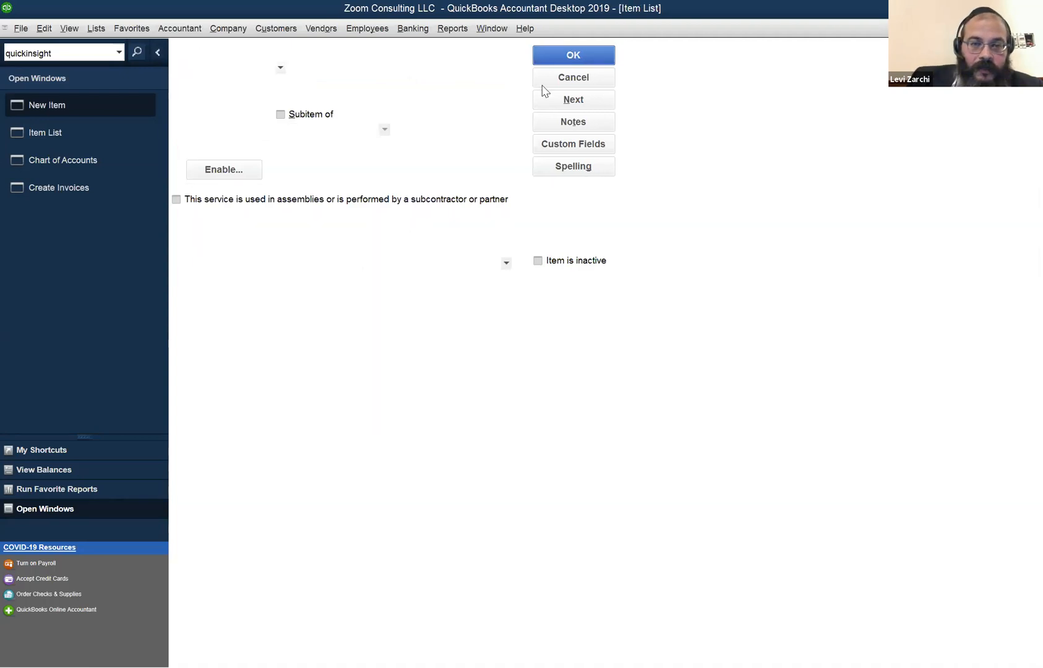
click(229, 90)
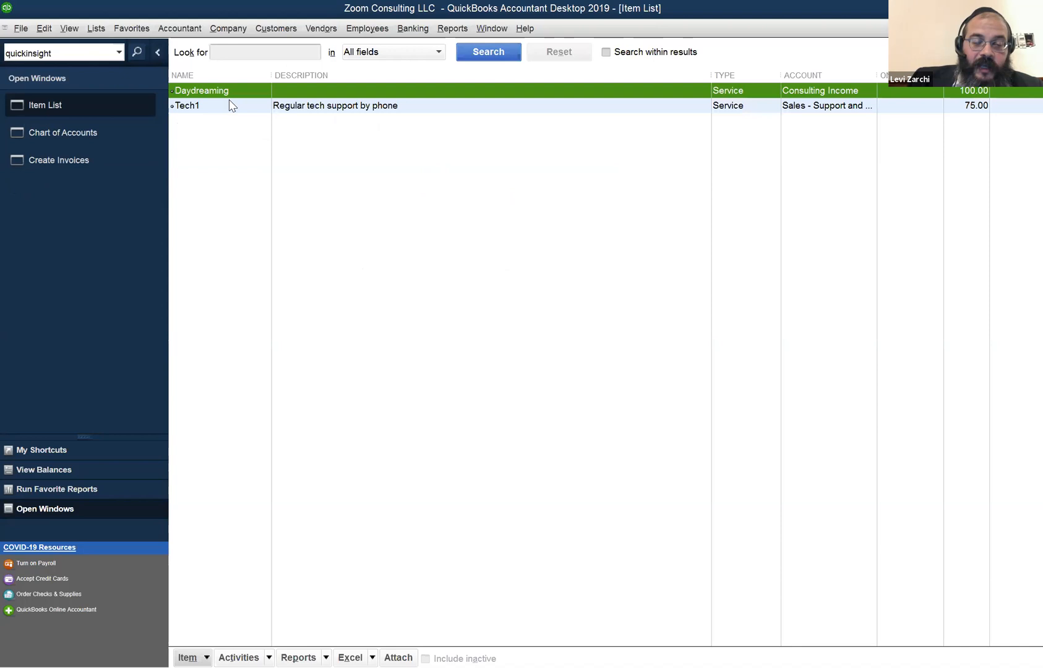
click(230, 107)
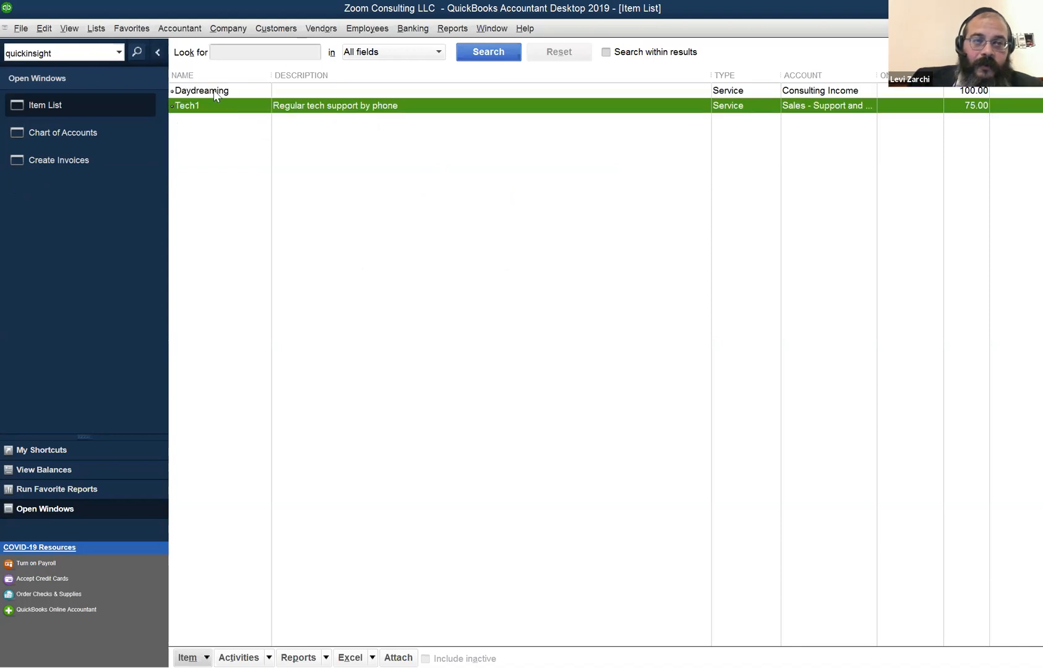
Reopen the Item List from the Lists menu and start another new item.
click(96, 29)
mouse_move(127, 29)
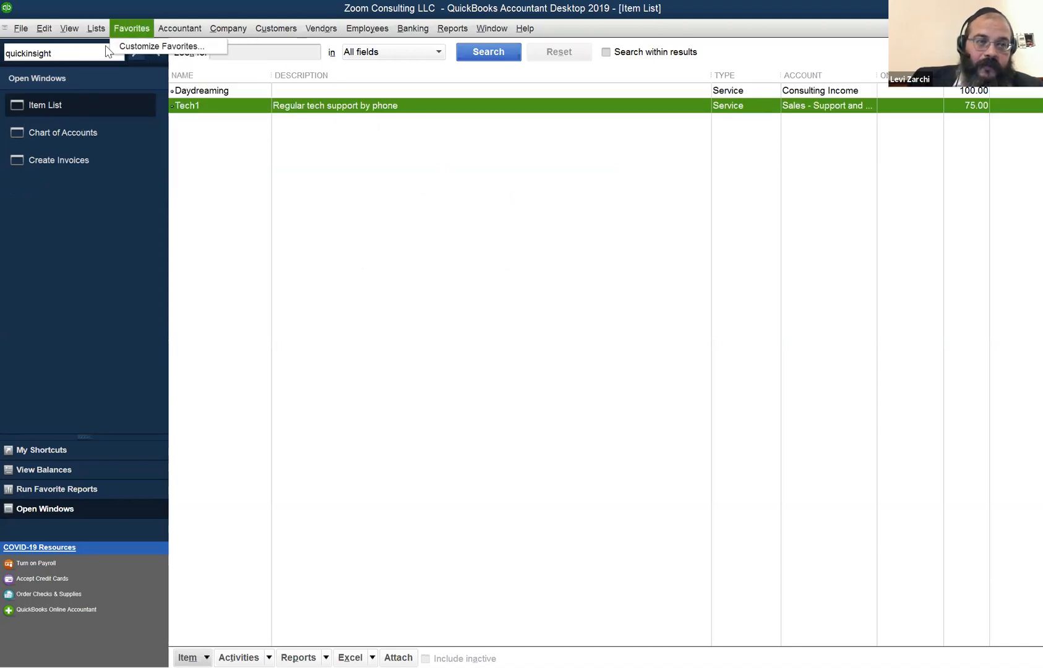
click(110, 61)
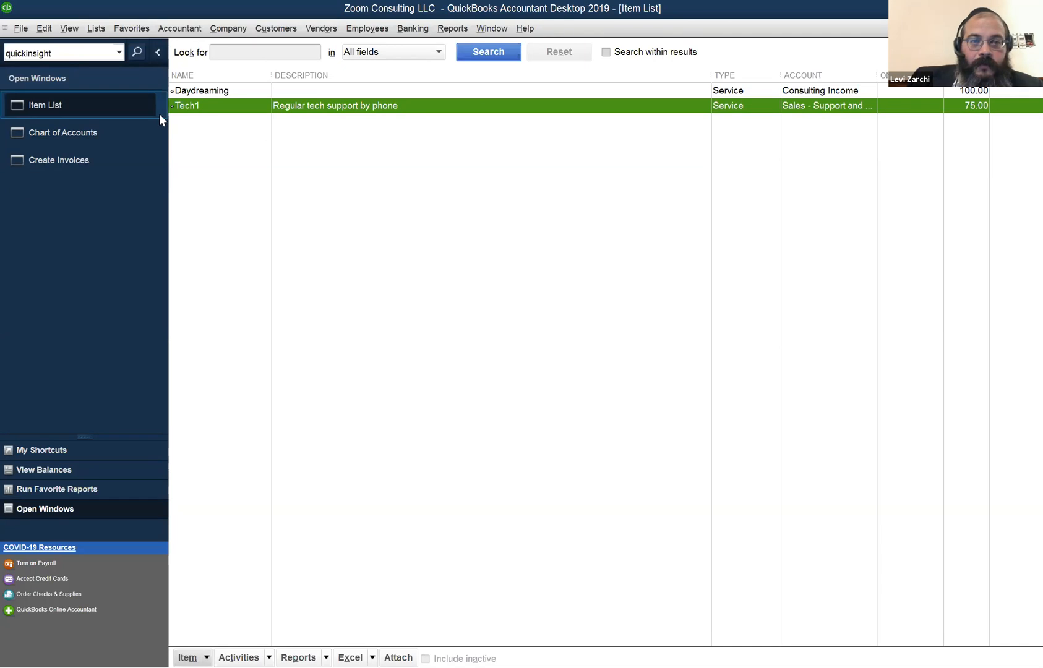
click(69, 28)
mouse_move(96, 29)
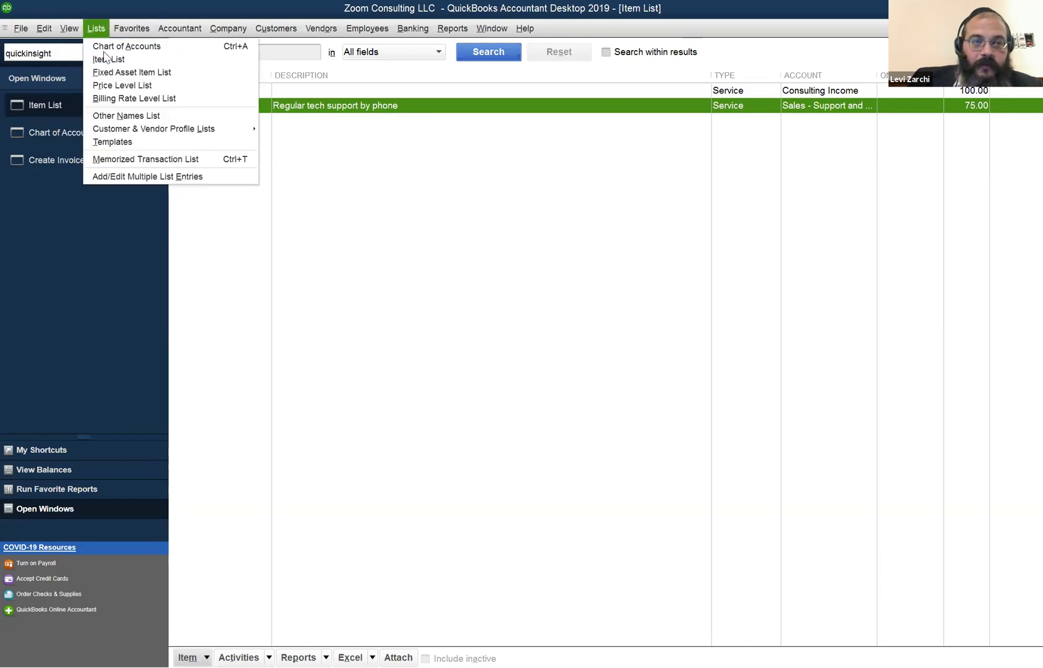
click(105, 60)
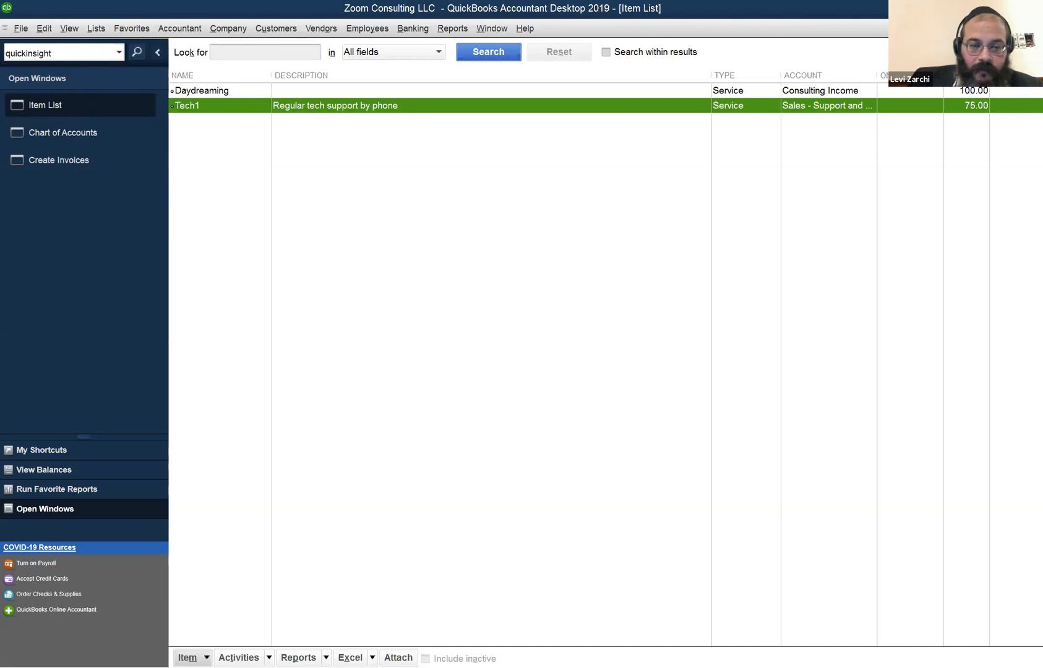
click(188, 657)
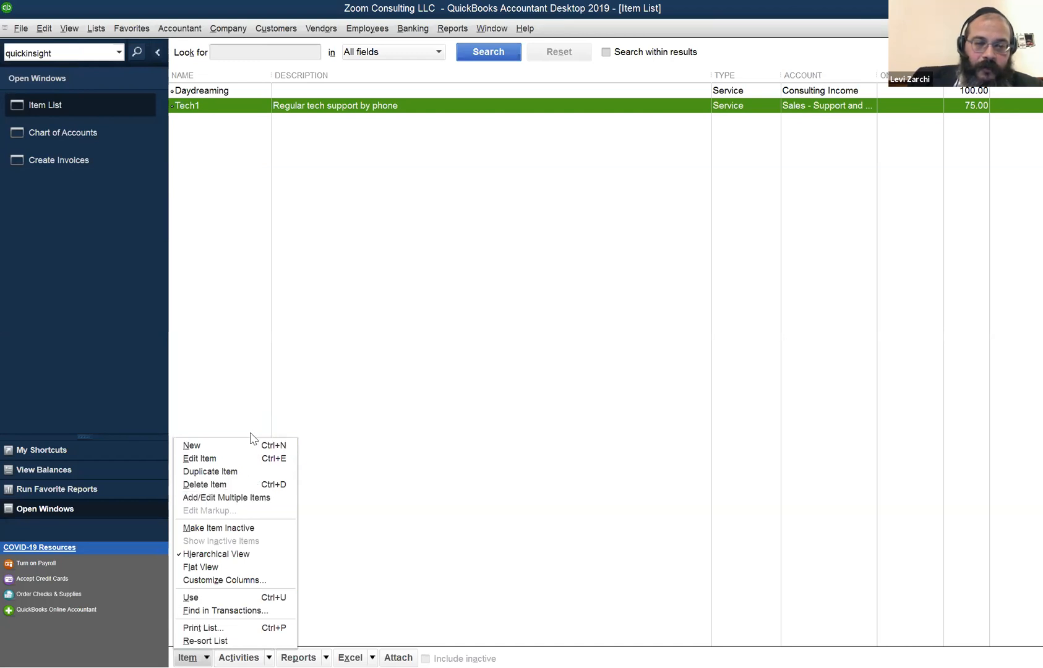
click(286, 391)
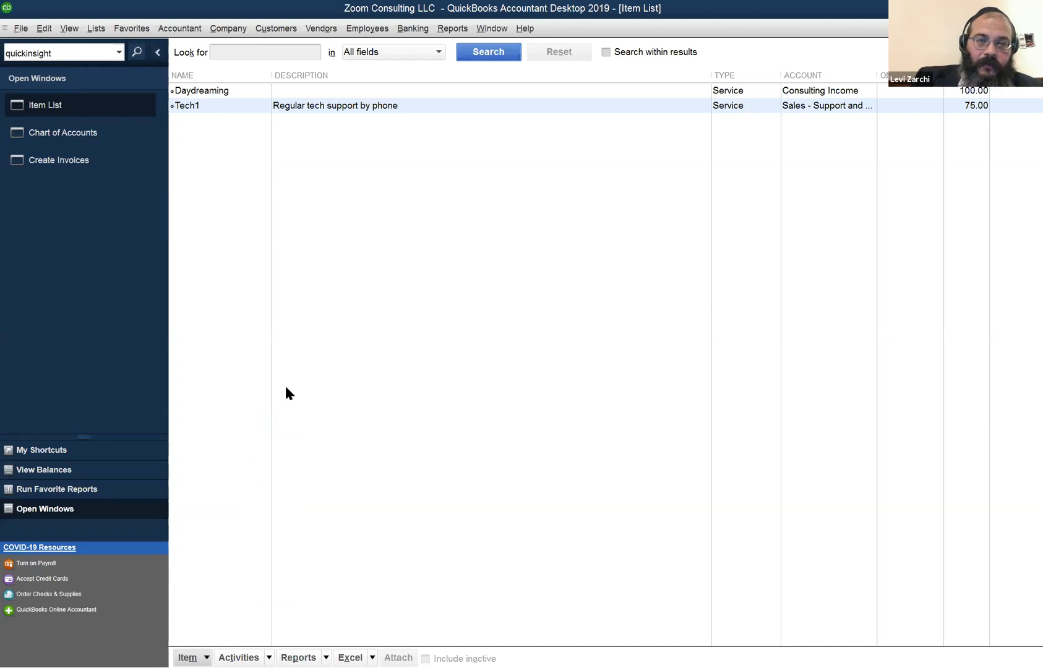
key(ctrl+n)
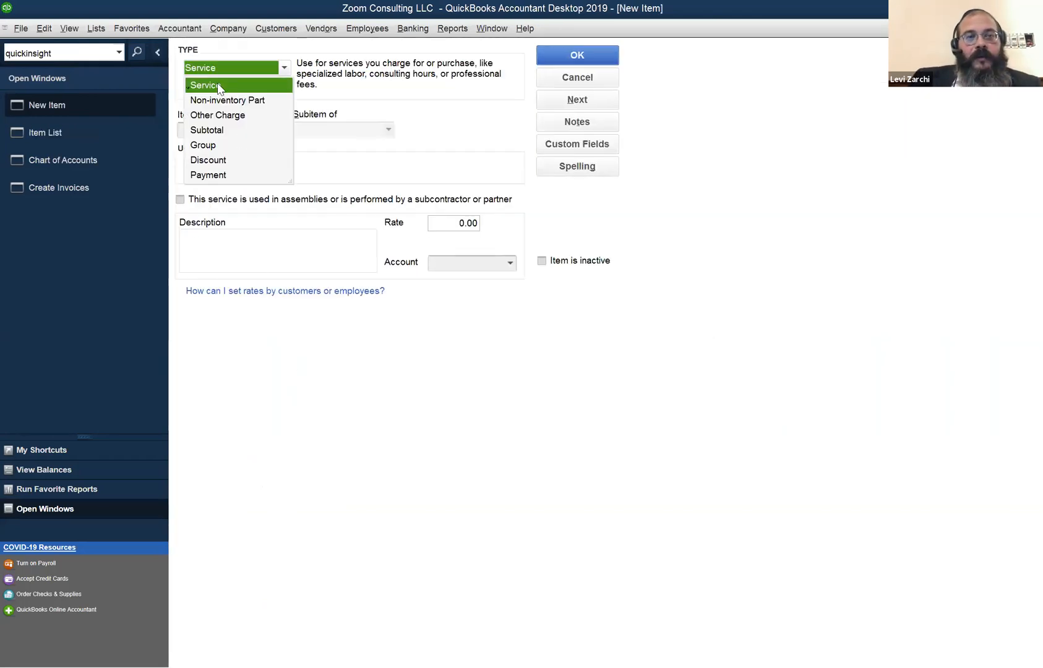
Name the new Service item Tech2 and mark it as performed by a subcontractor.
click(219, 85)
click(229, 130)
text(Tech2)
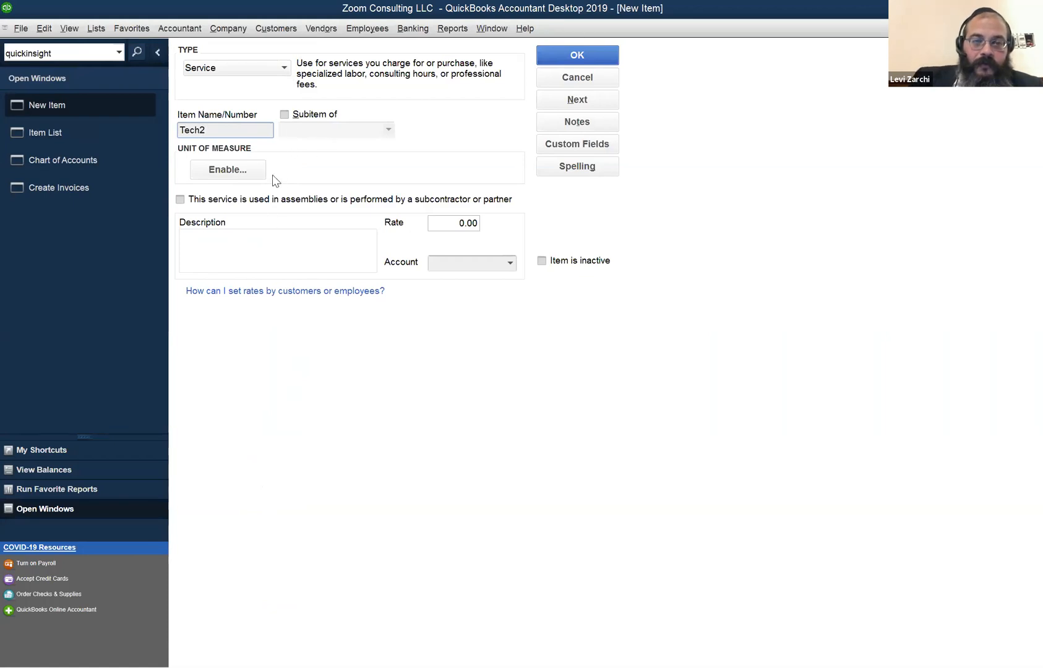
click(246, 243)
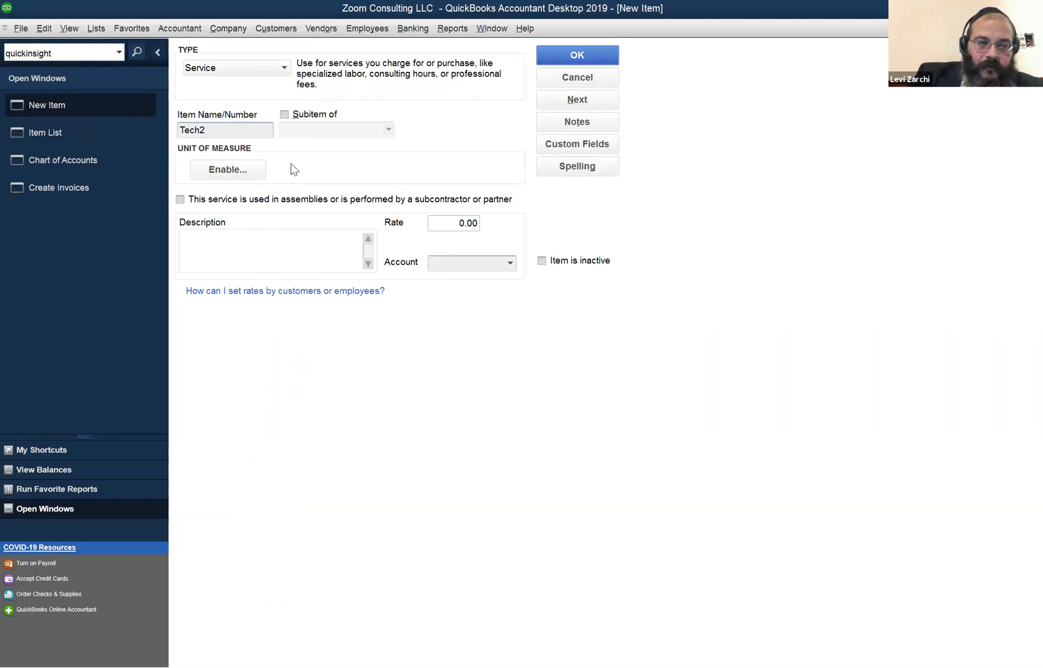
click(234, 202)
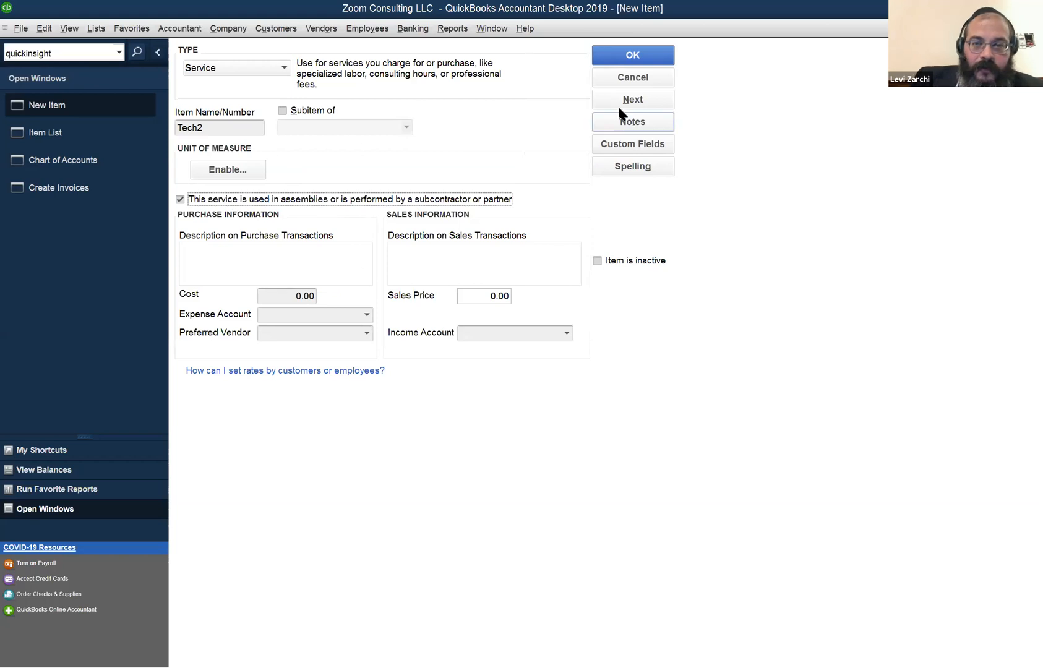
Enter 'Emergency support hours' as the purchase description and copy it to the sales description.
click(241, 247)
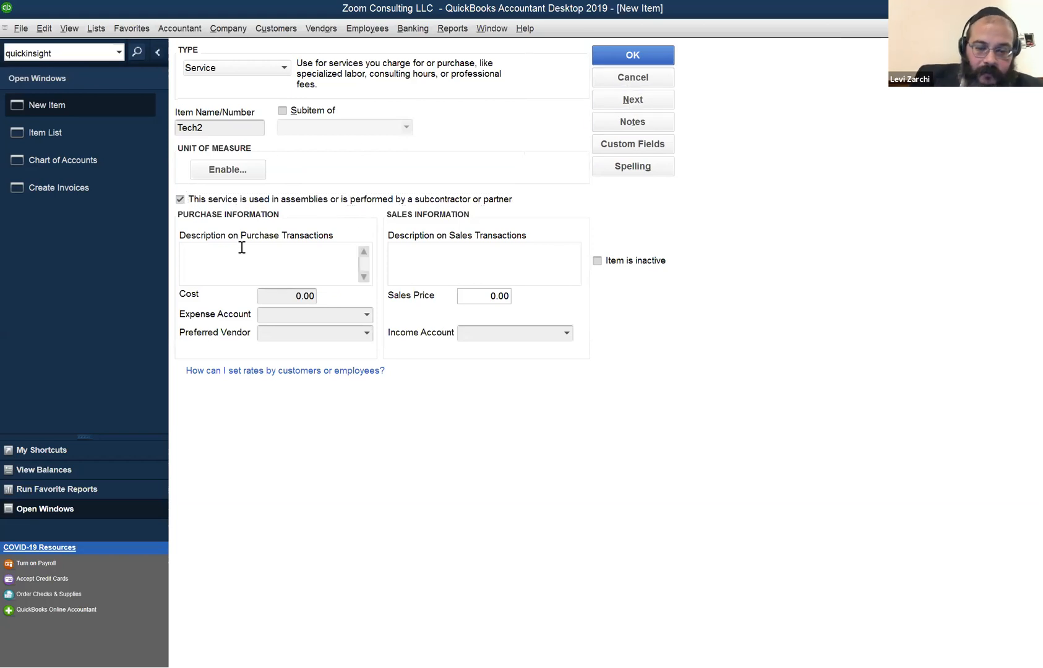
text(Emer)
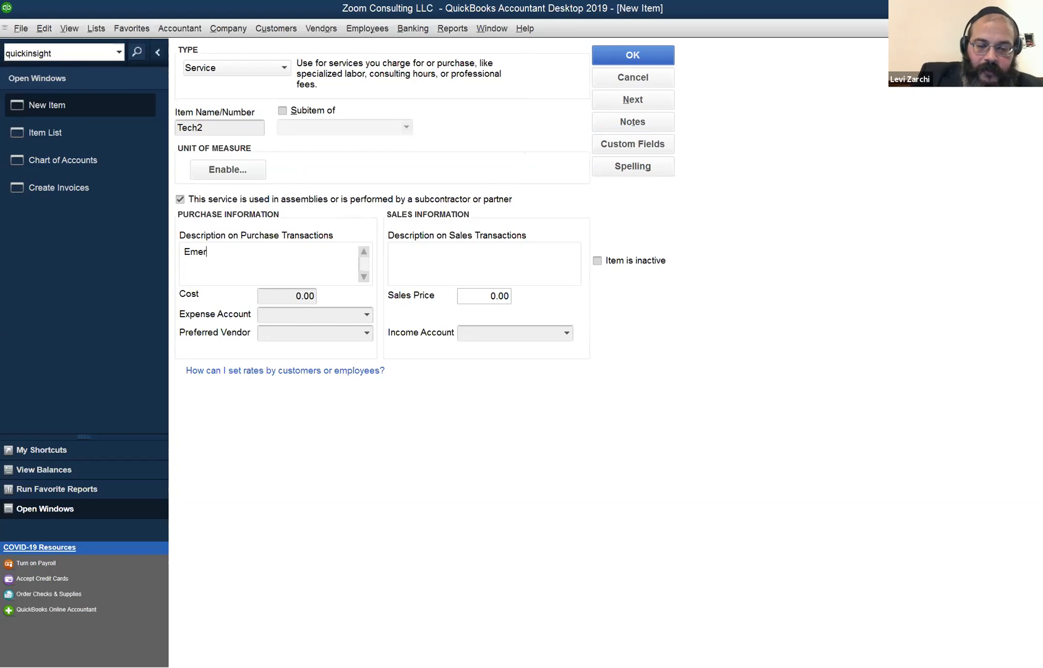
text(gency support hours)
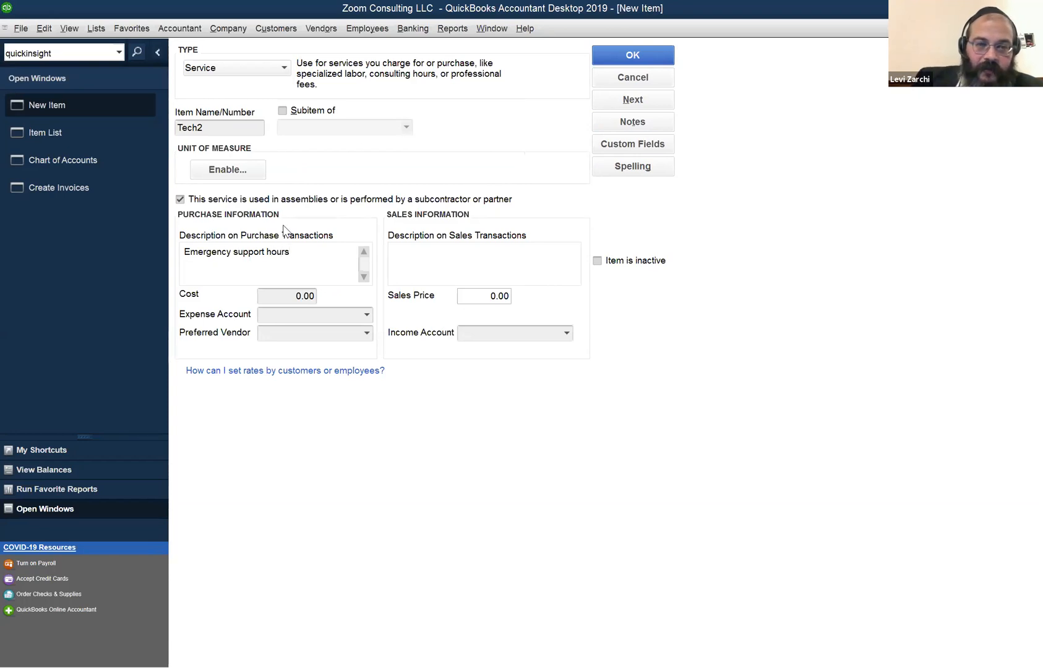
click(423, 261)
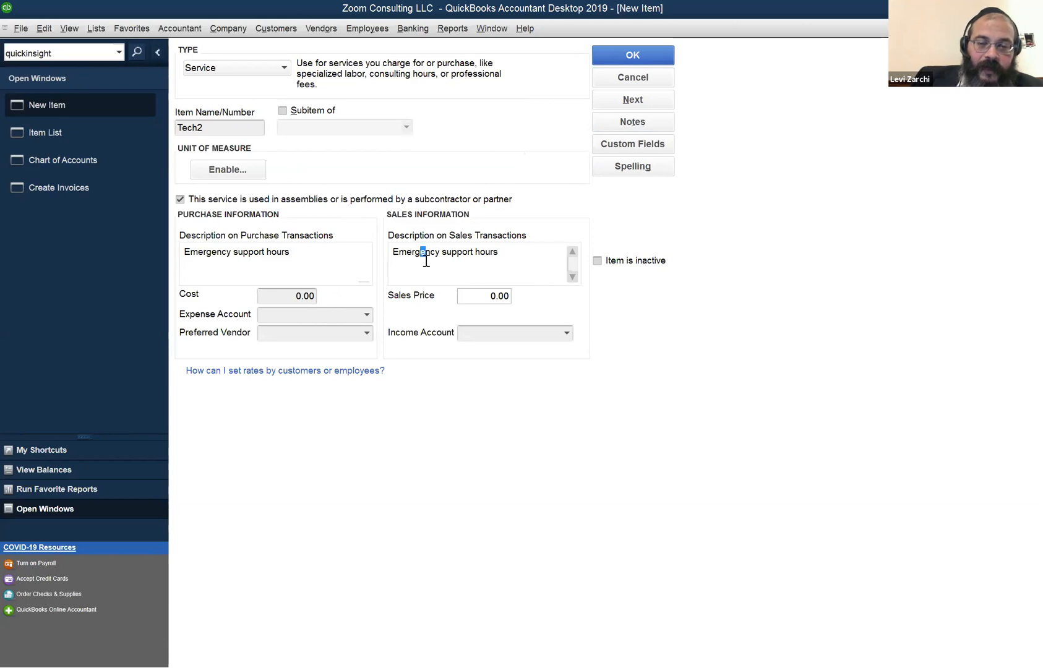
click(516, 251)
drag(478, 250, 368, 235)
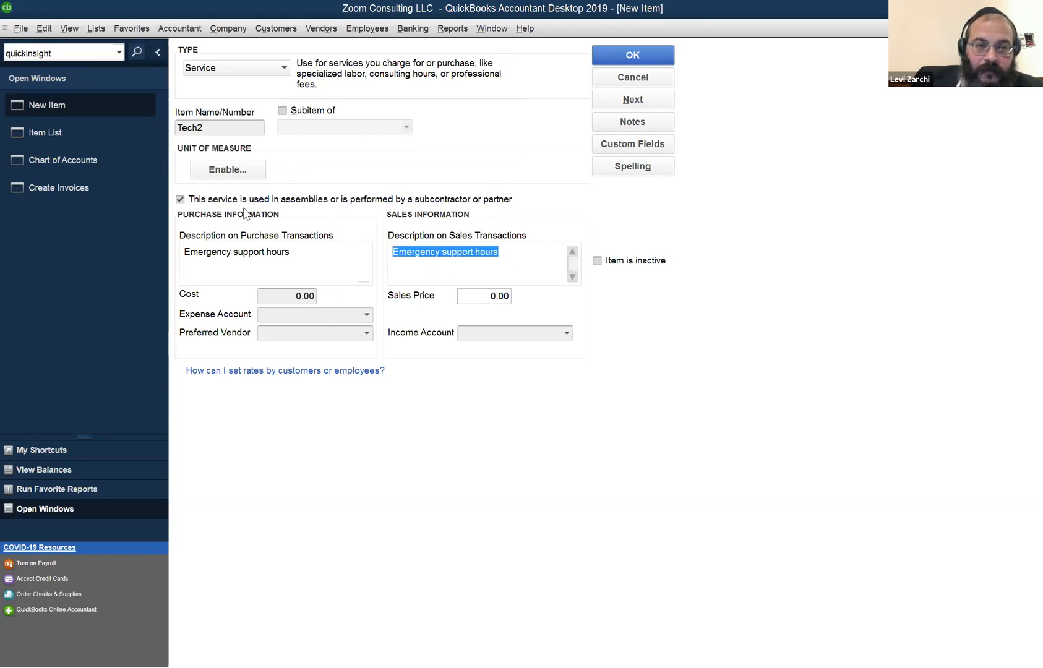
Untick the subcontractor option and set Tech2's rate to 75*1.5, giving 112.50.
click(189, 199)
click(241, 236)
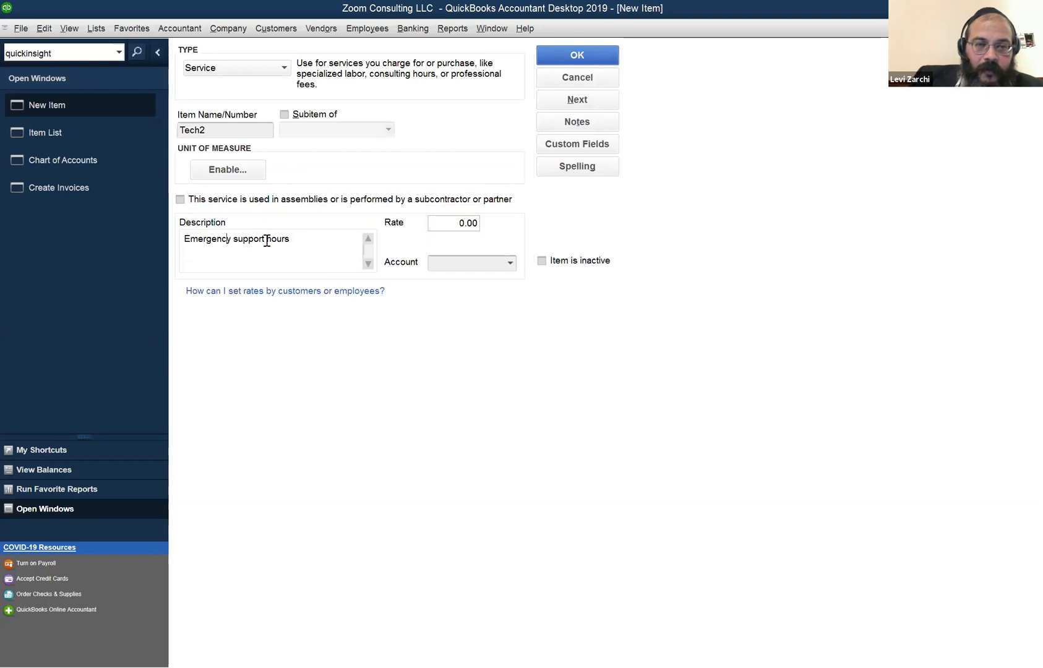
click(438, 222)
drag(439, 222, 498, 233)
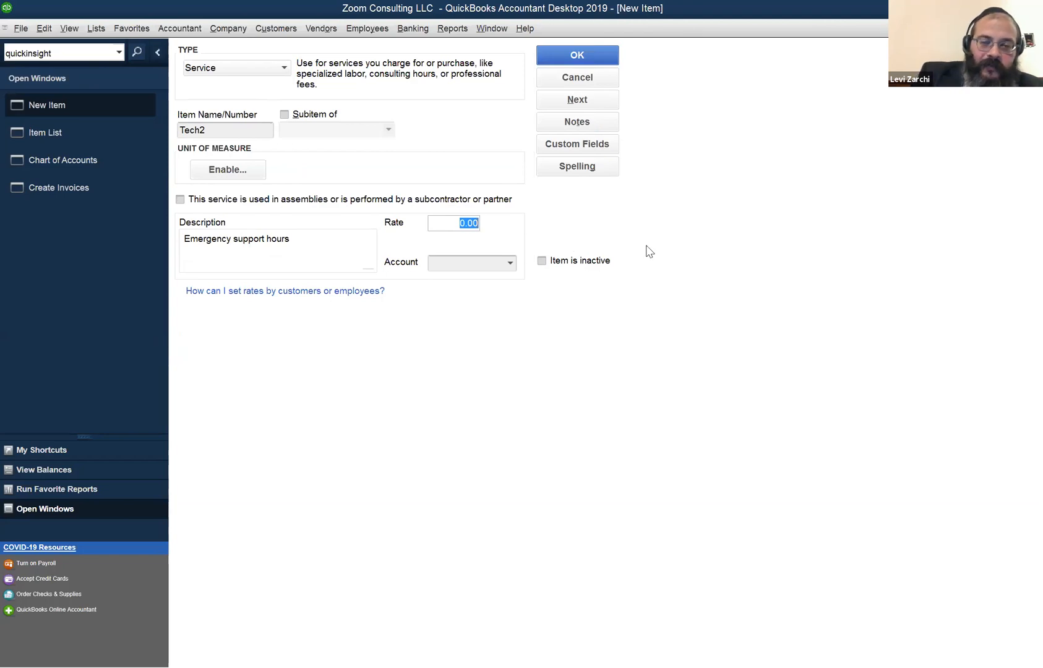
text(75)
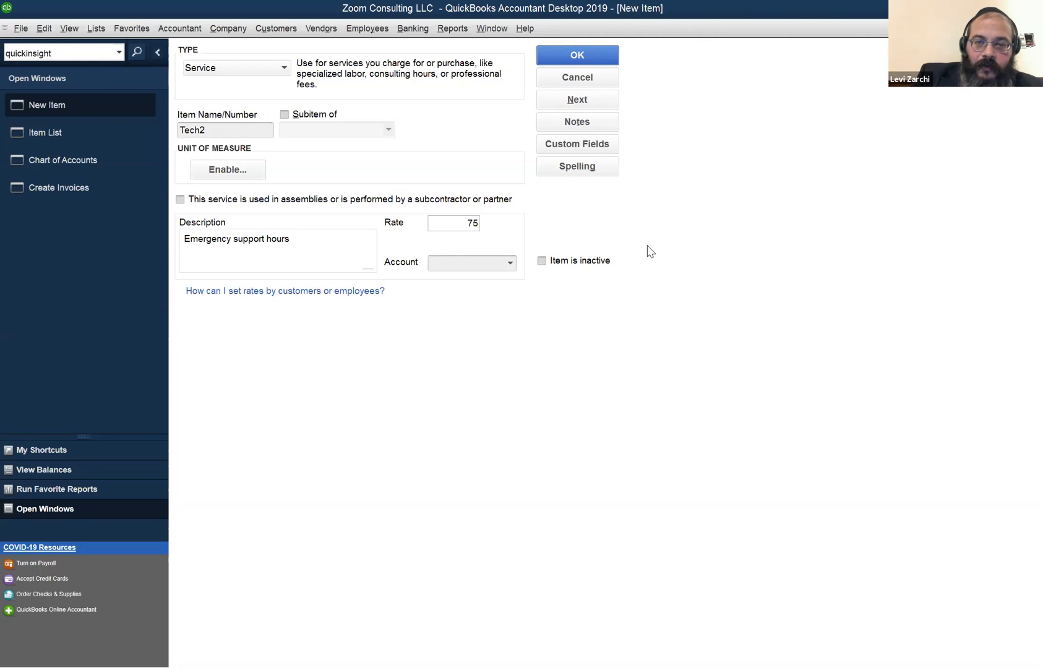
text(*)
text(1.5)
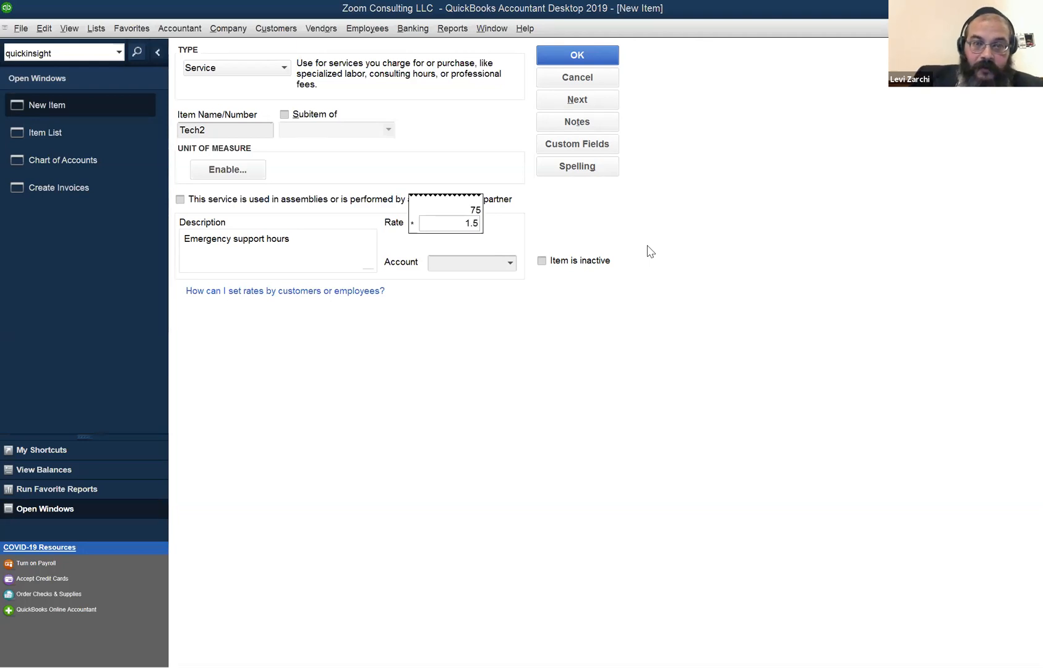
key(Return)
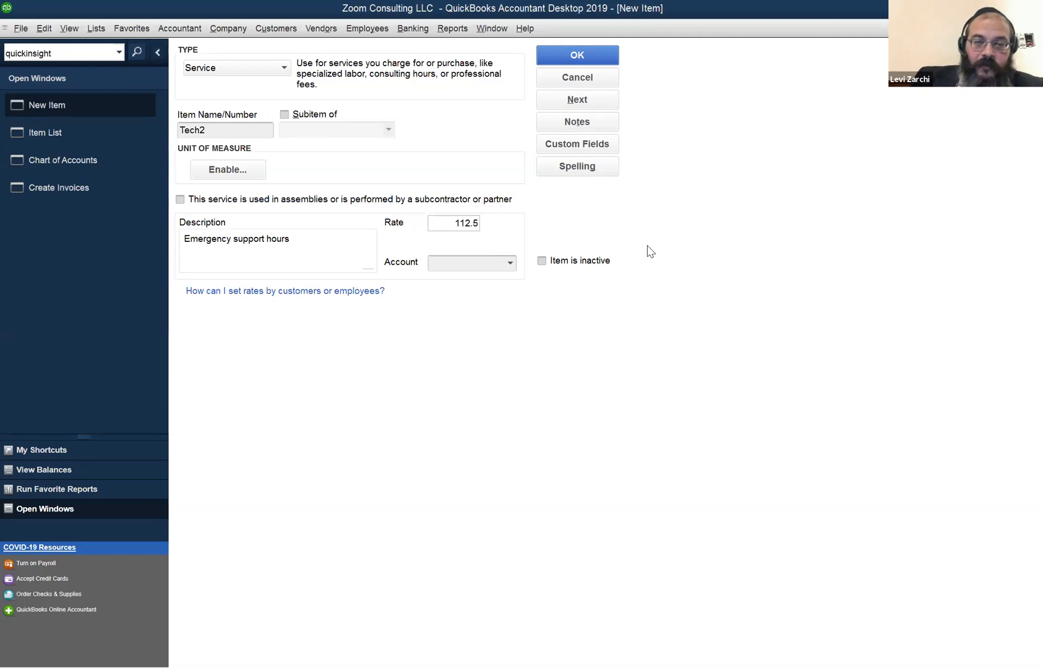
Post Tech2 to Sales - Support and Maintenance and change its description to 'Emergency support after hours'.
click(582, 60)
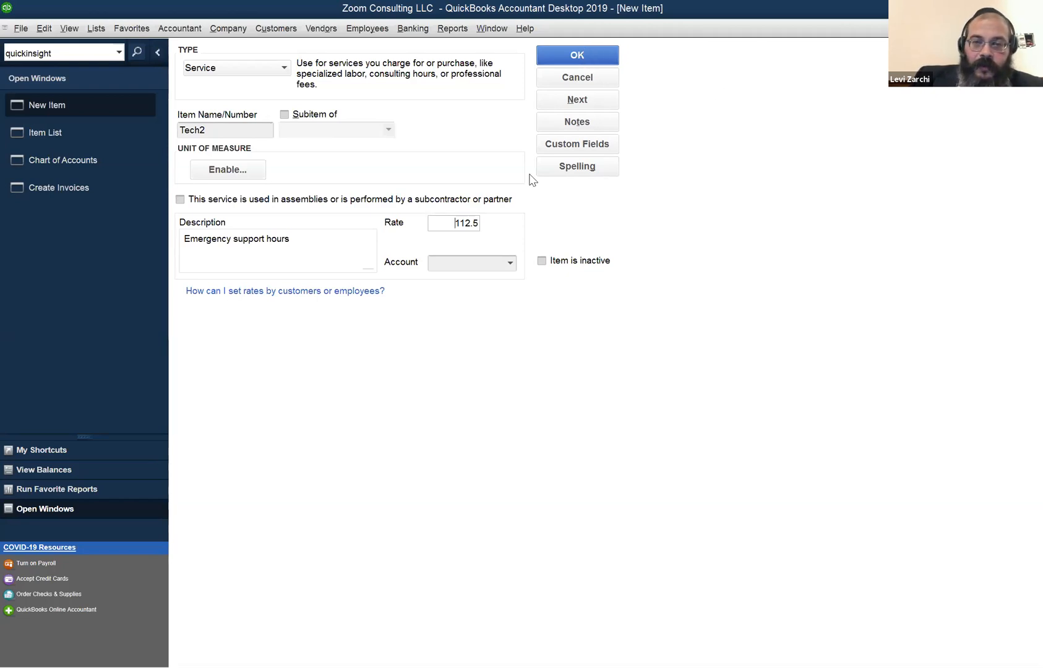
click(525, 211)
click(516, 264)
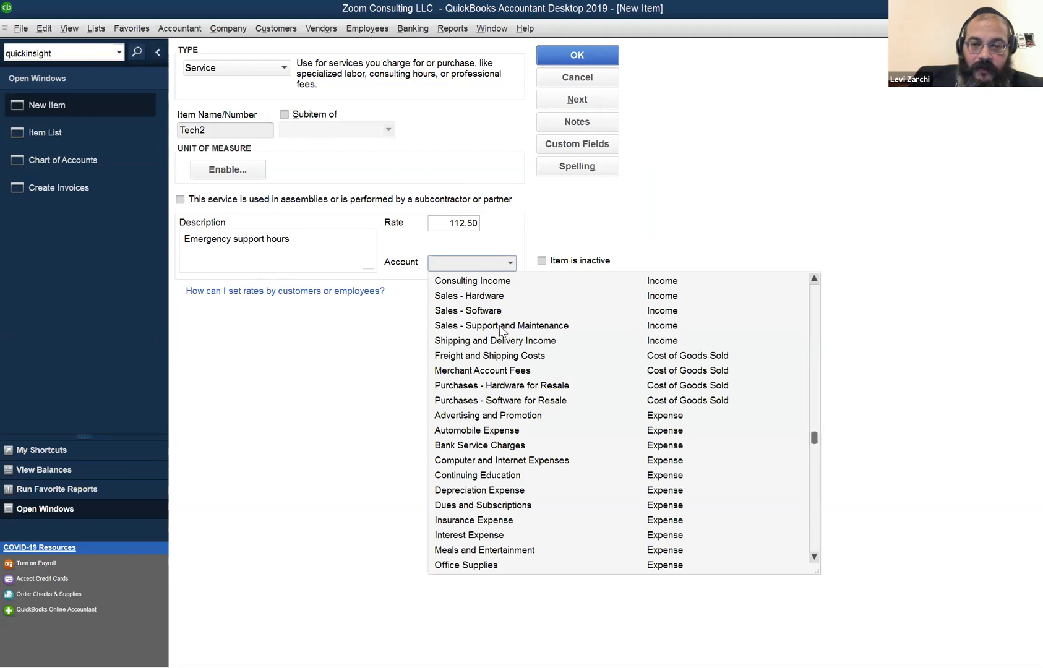
click(501, 326)
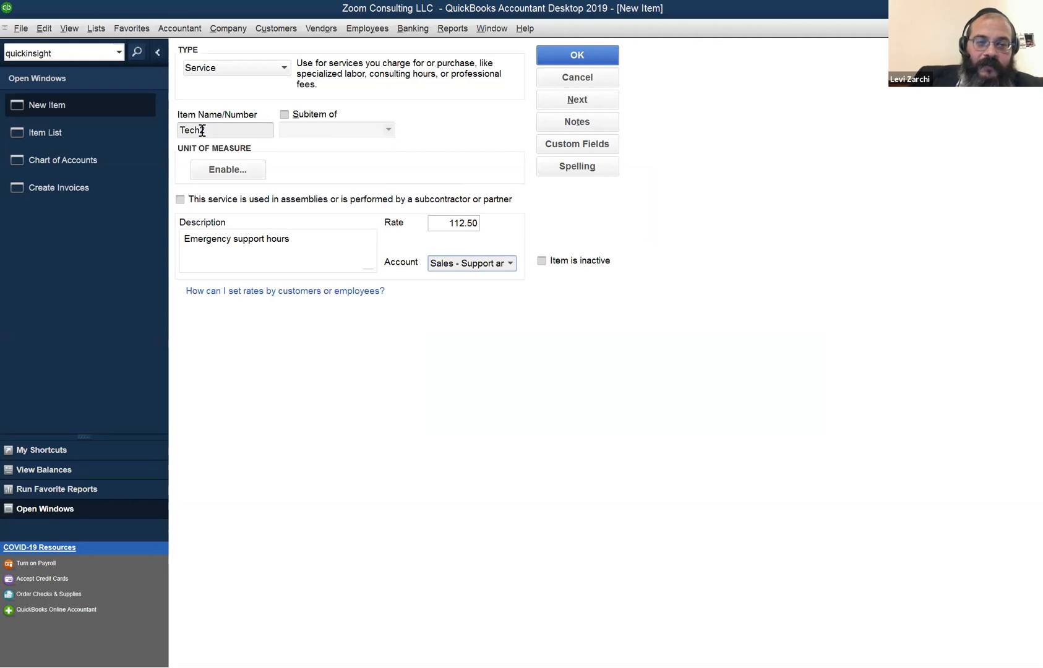
click(268, 238)
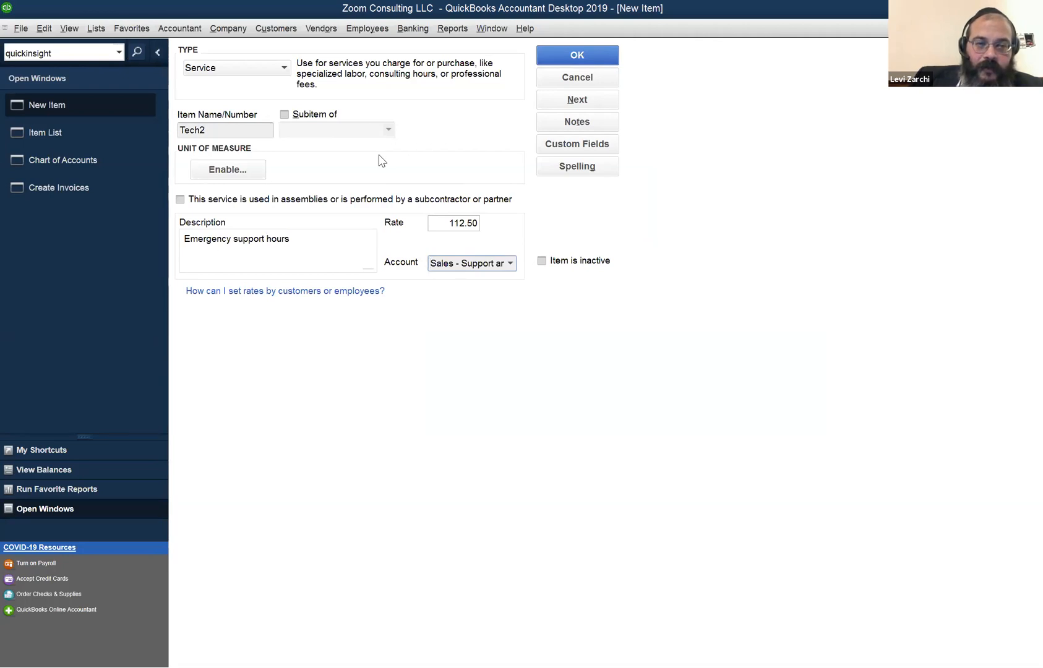
text(after)
key(BackSpace)
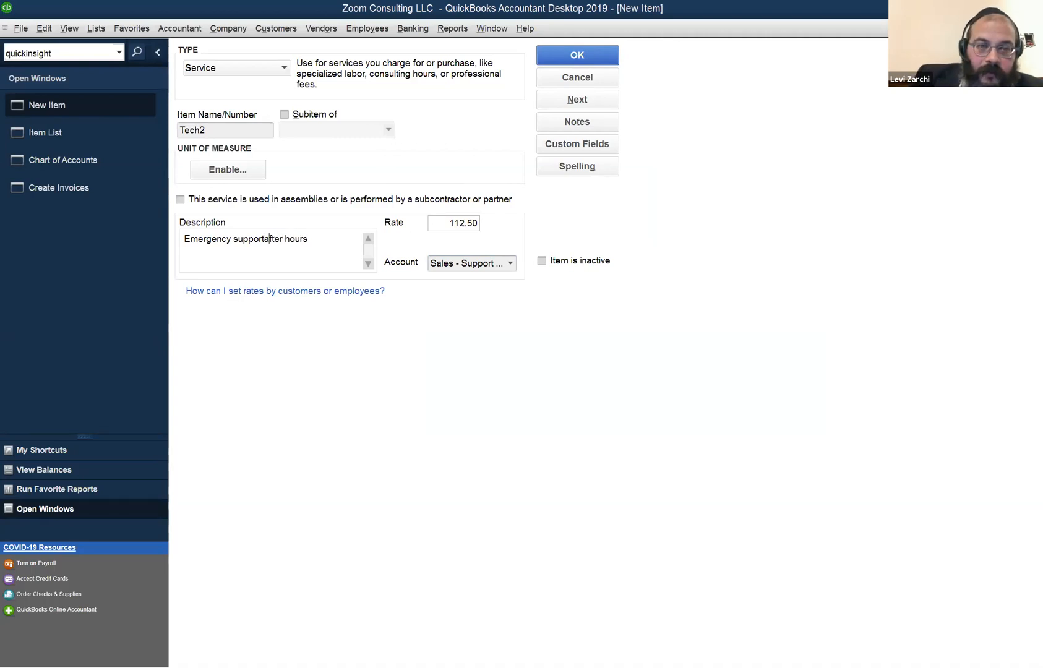
Save Tech2 to the Item List and start a new invoice with Ctrl+I.
click(558, 57)
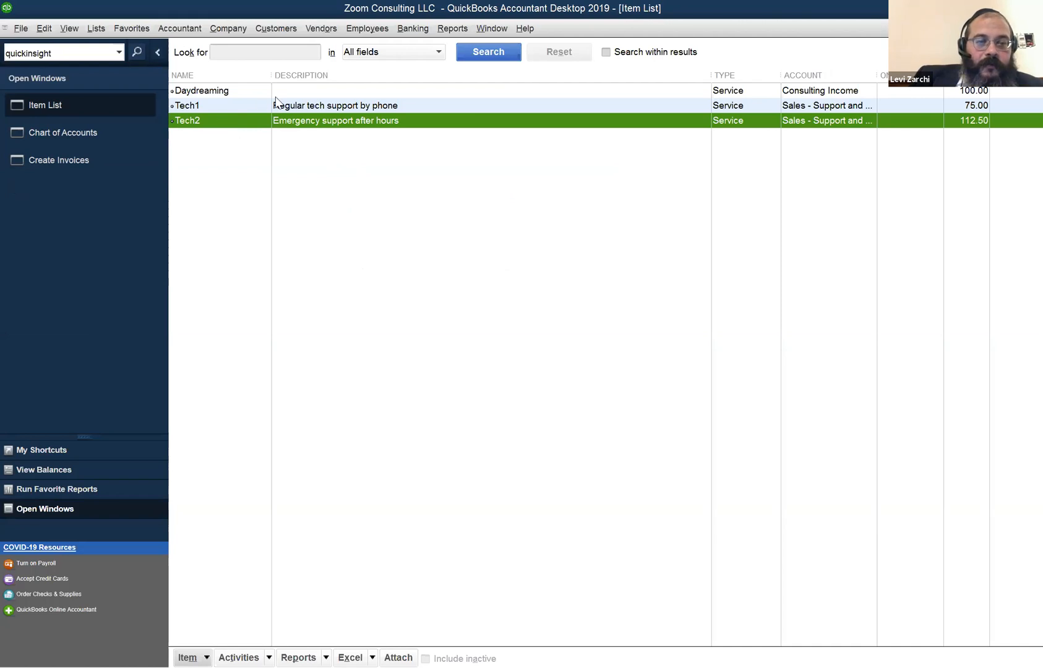
key(ctrl+i)
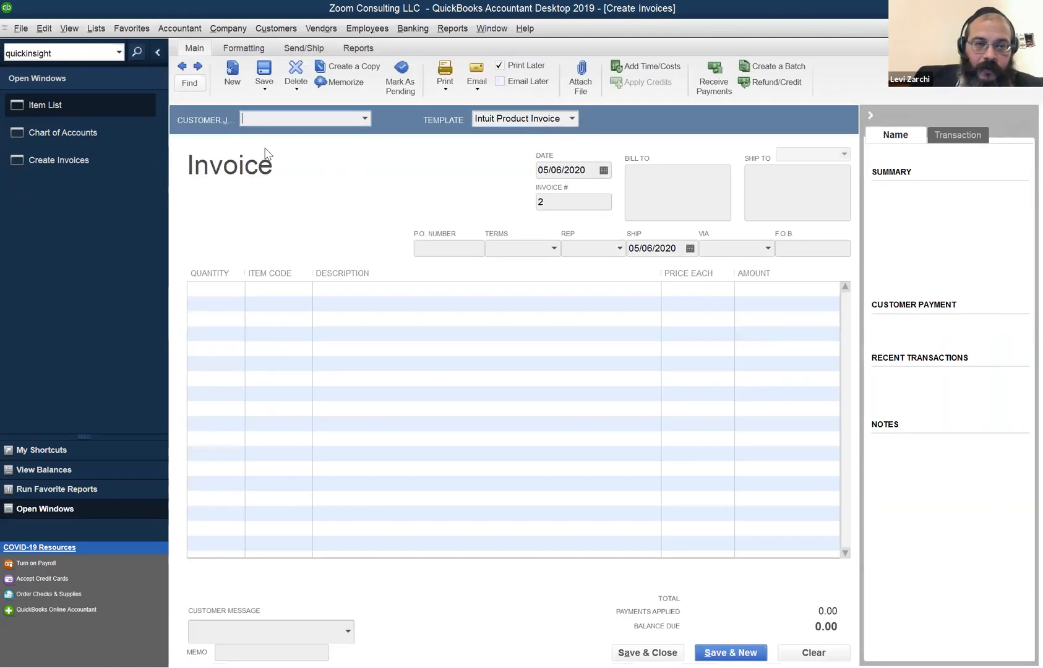
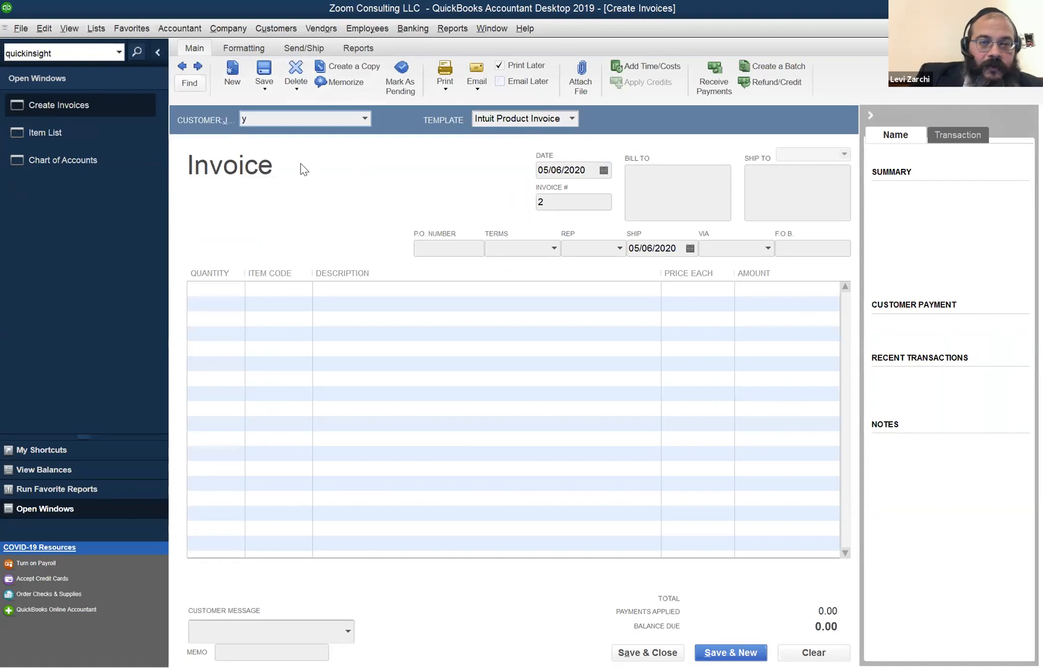
Autocomplete the customer on invoice 2 and add a first line of 2 Tech1.
key(Tab)
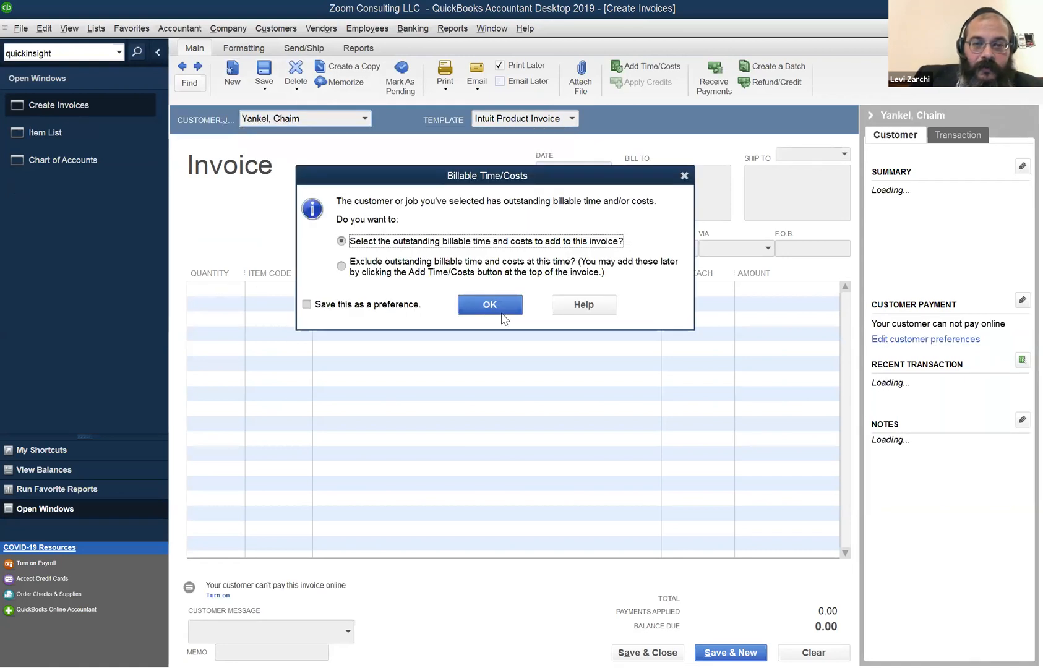
click(682, 174)
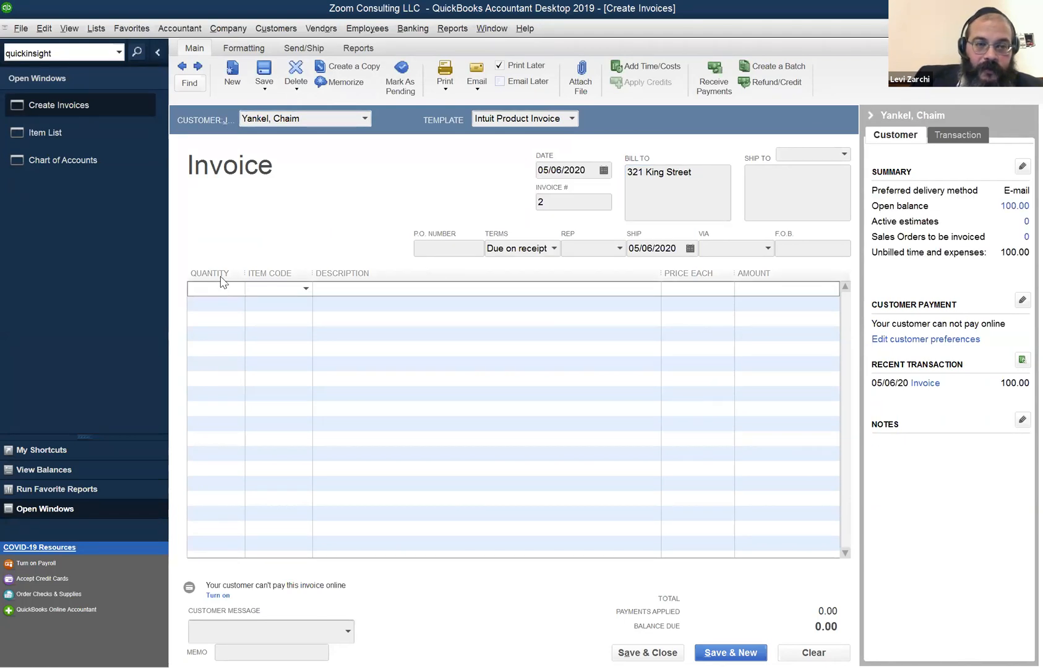
text(2)
key(Tab)
text(Te)
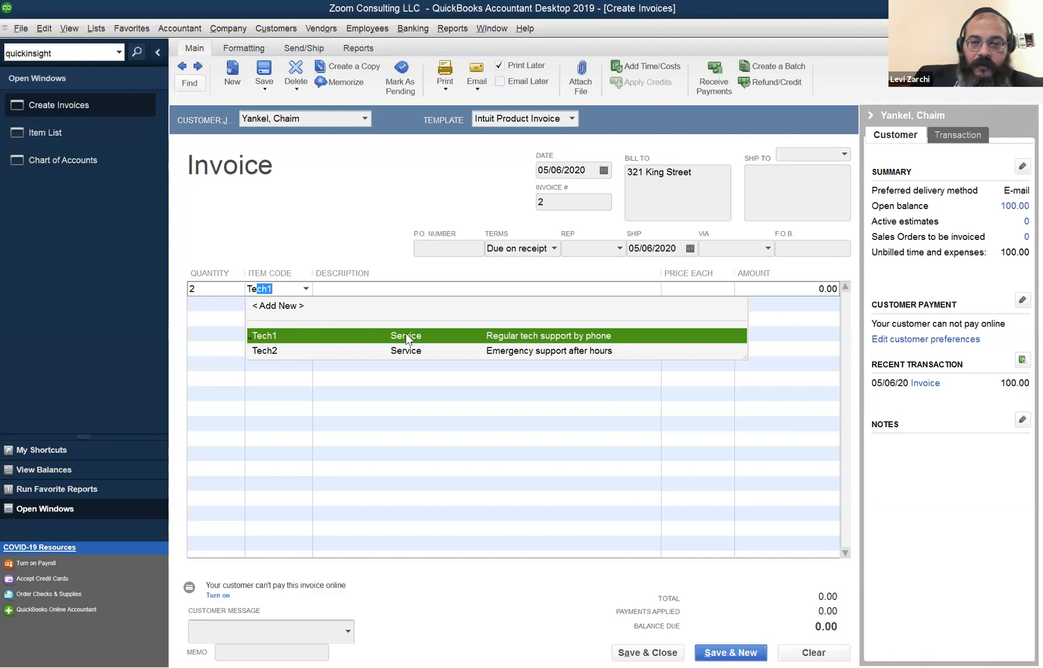
click(504, 339)
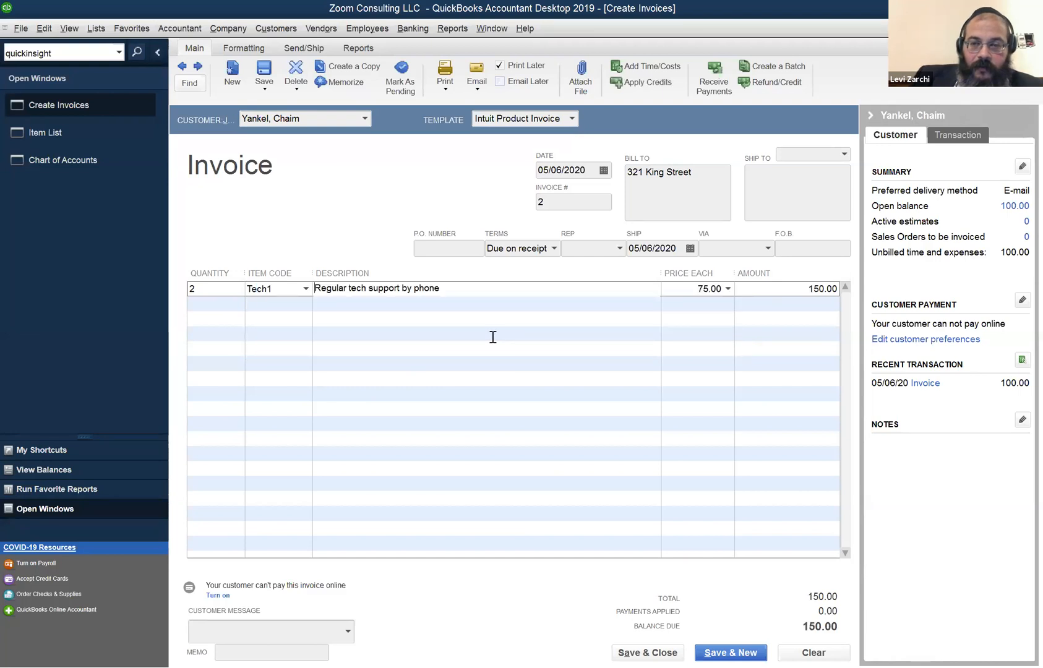
click(797, 291)
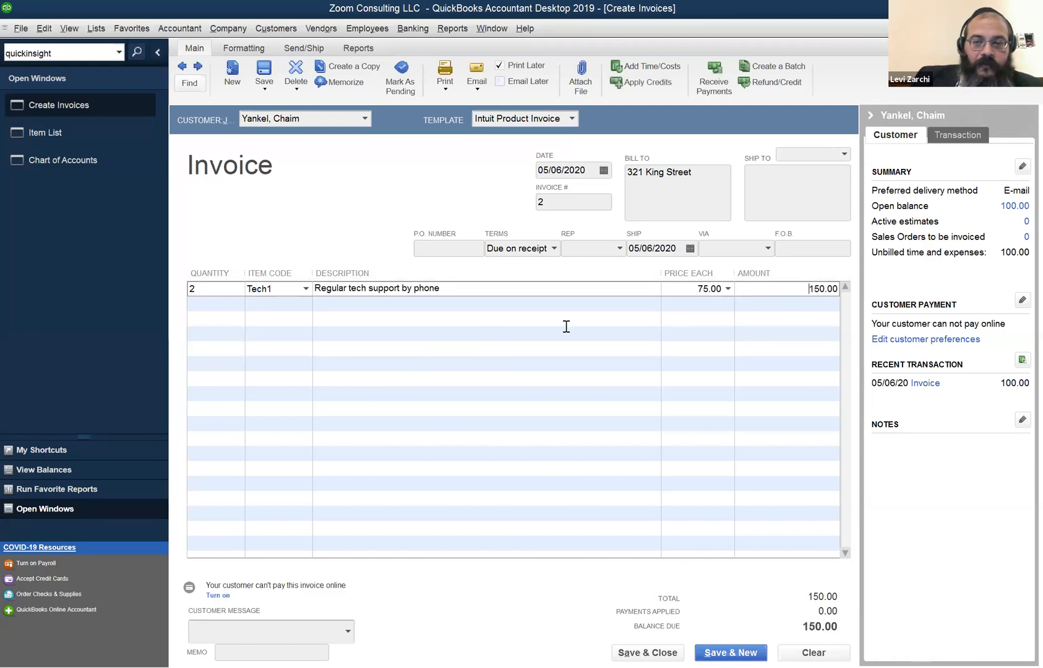
Add a second line of 1 Tech2 and save the invoice totalling 262.50.
key(Tab)
text(1)
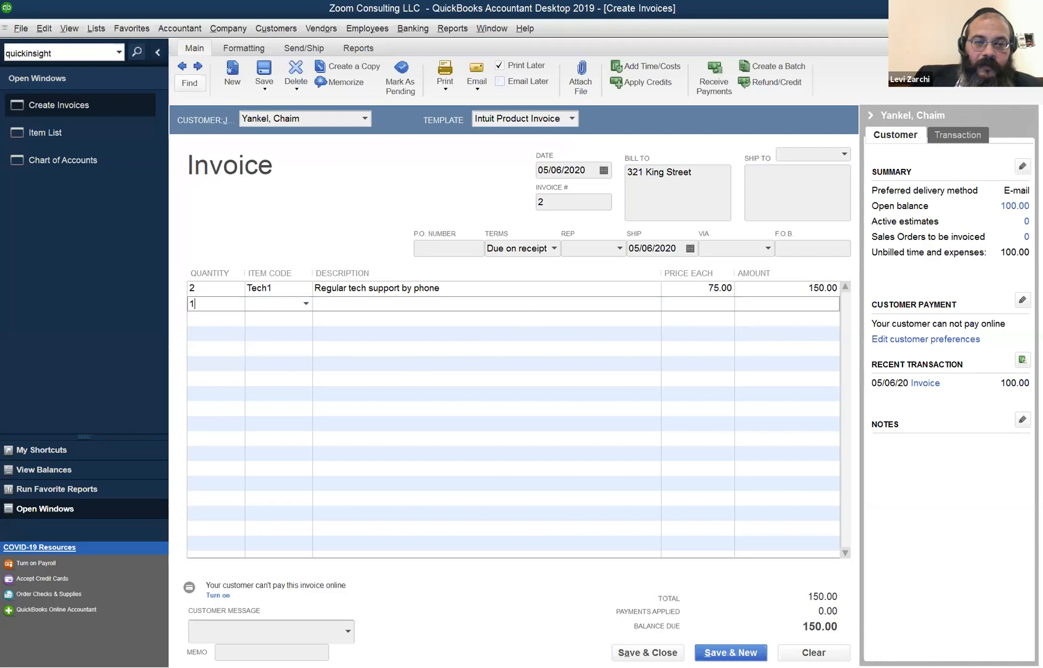
key(Tab)
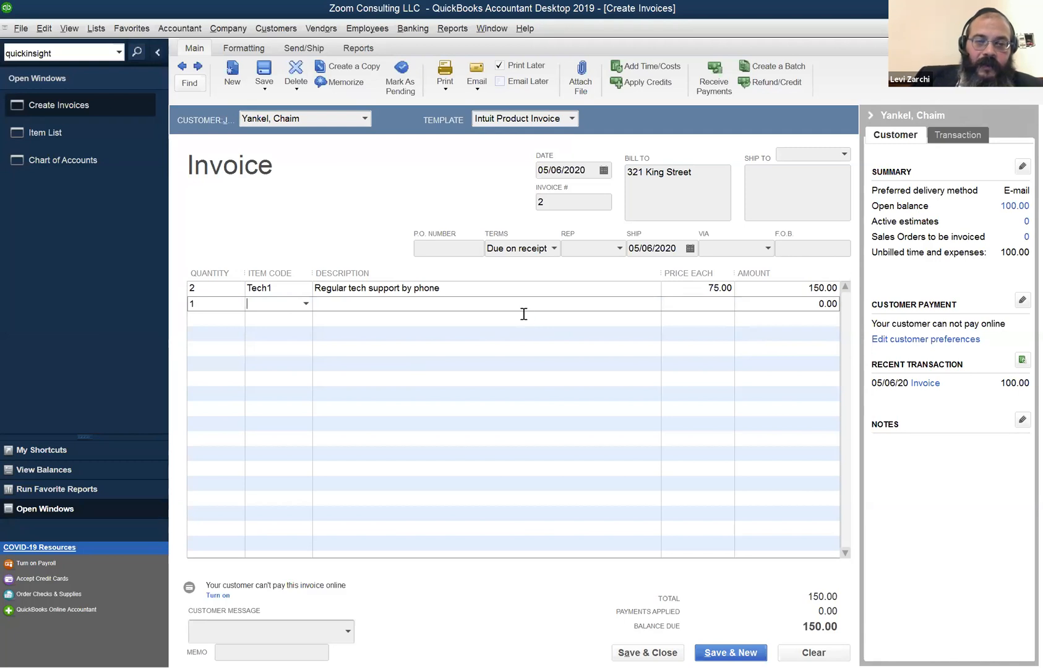
text(Tech1)
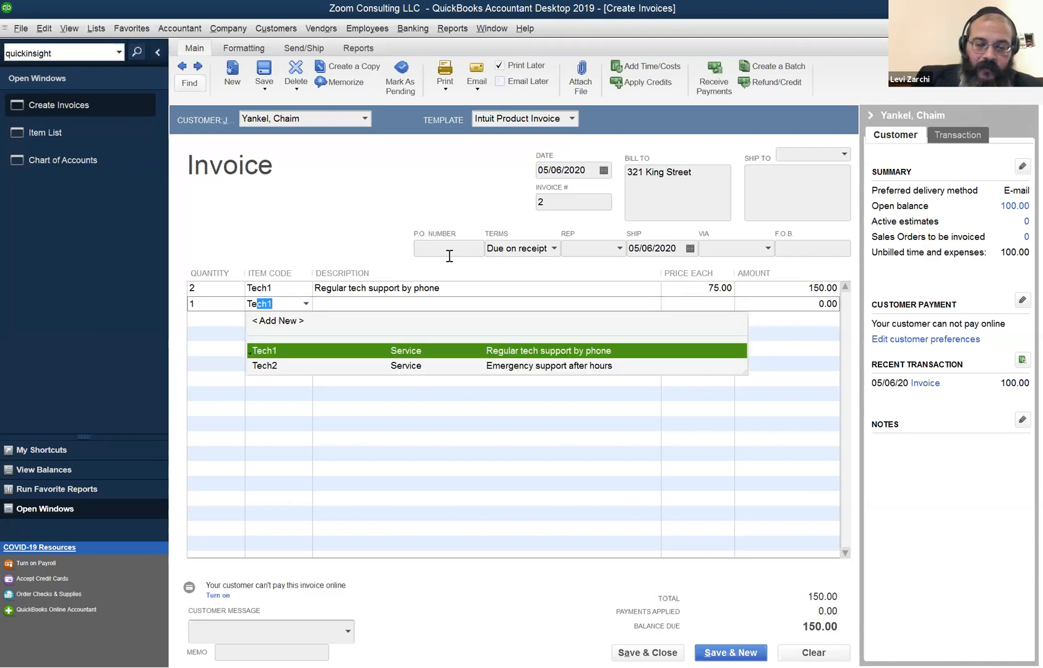
key(Down)
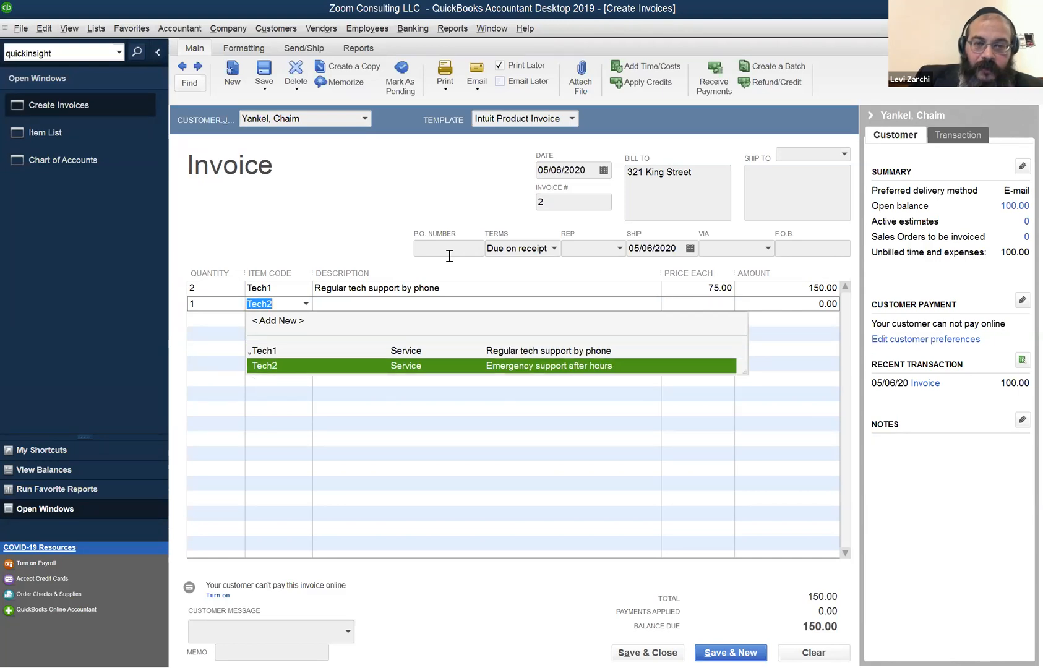
key(Tab)
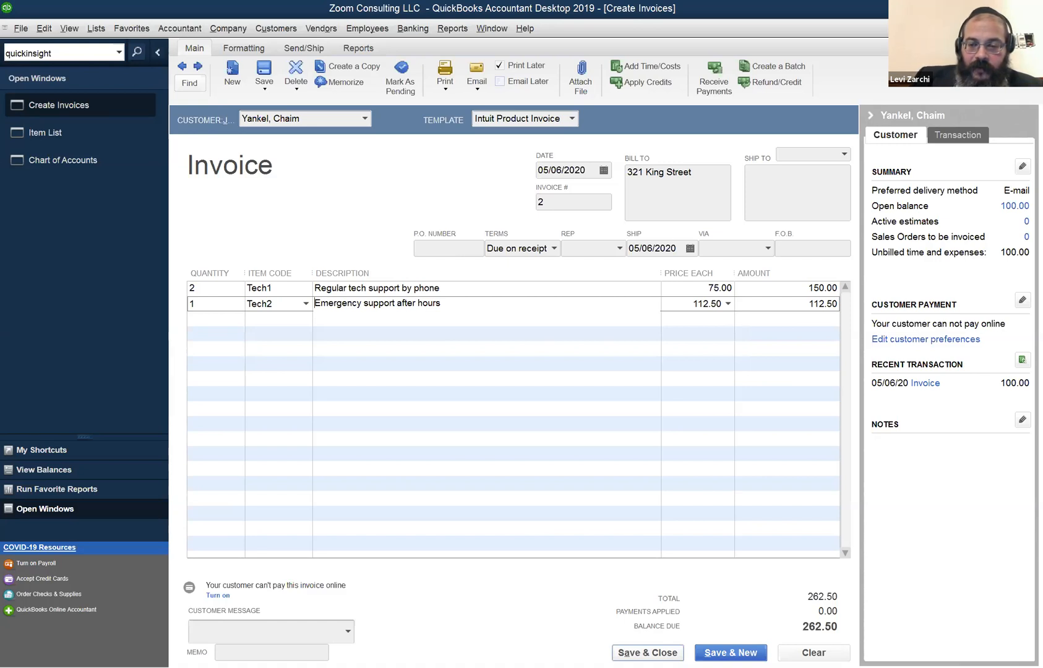
click(646, 652)
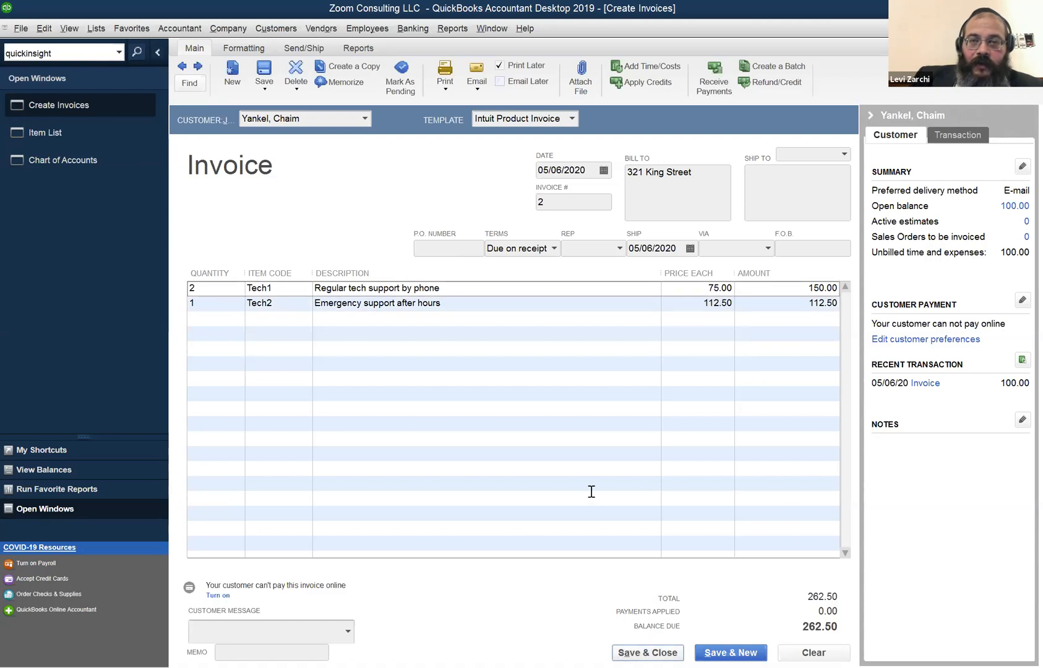
click(488, 27)
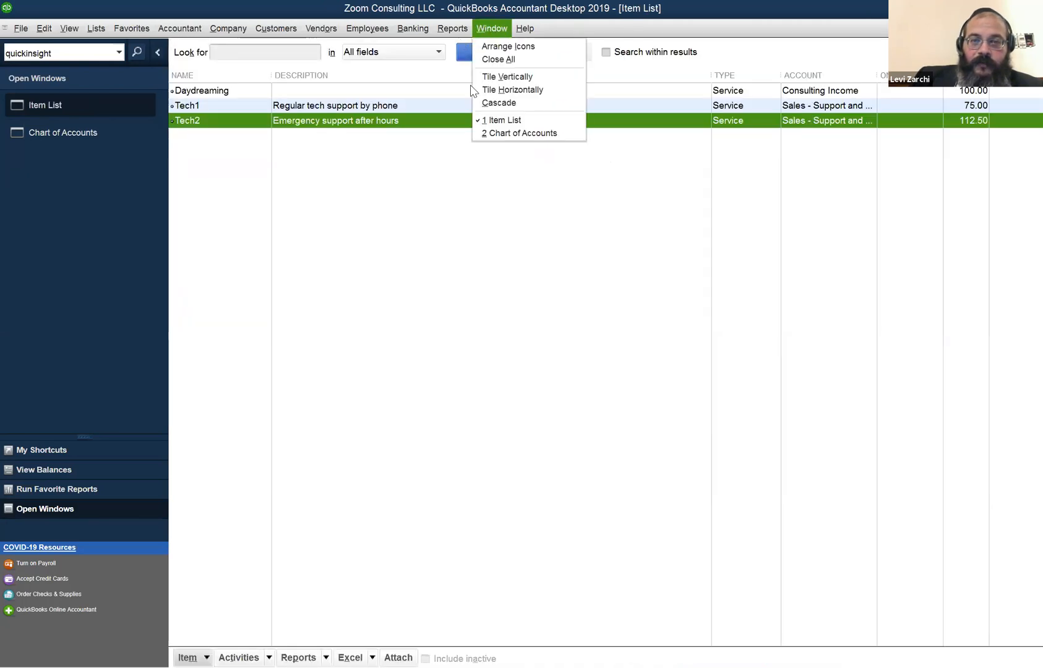
Run the Profit & Loss Standard report for May 1–6, 2020, showing net income 177.50.
mouse_move(493, 142)
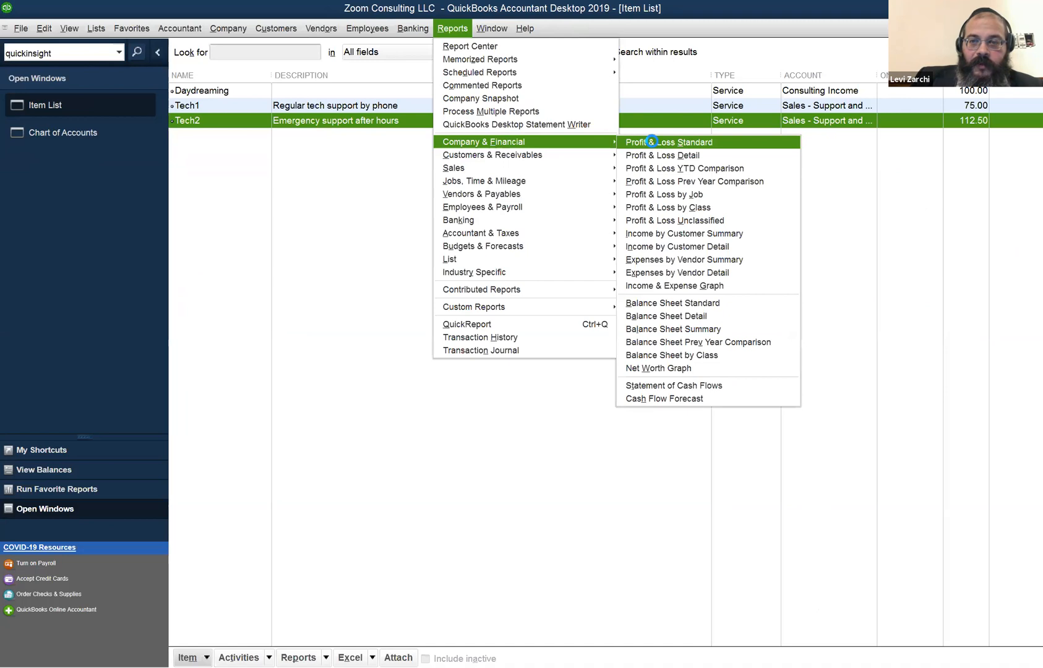
click(652, 142)
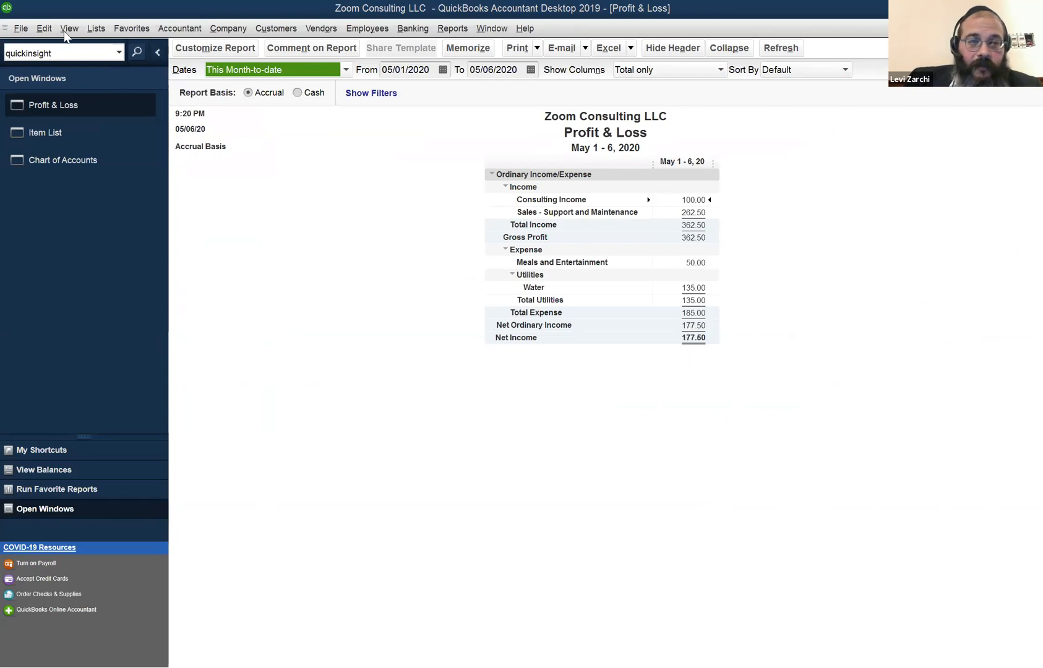
click(223, 31)
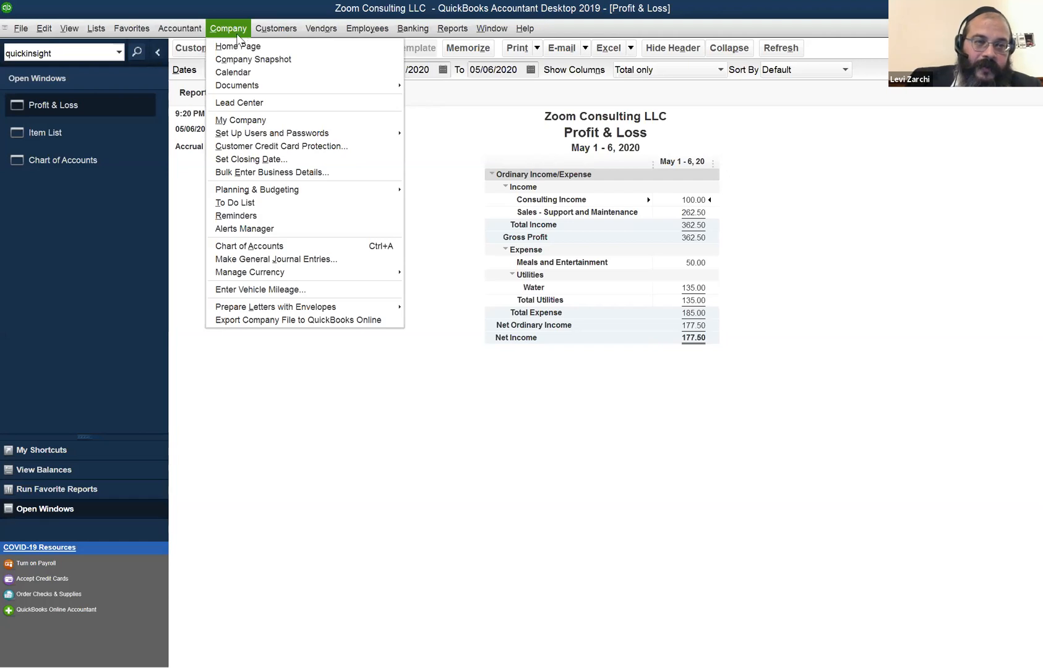
Open the Customer Center and pull up the customer's invoice 1 for 100.00 from its transactions.
mouse_move(201, 32)
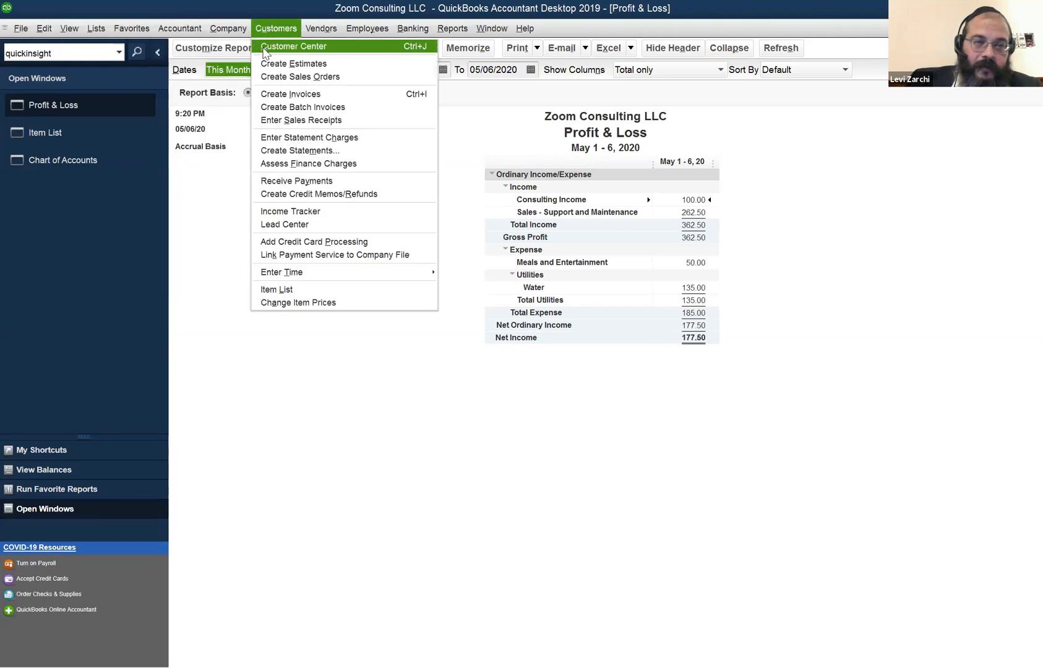
click(261, 47)
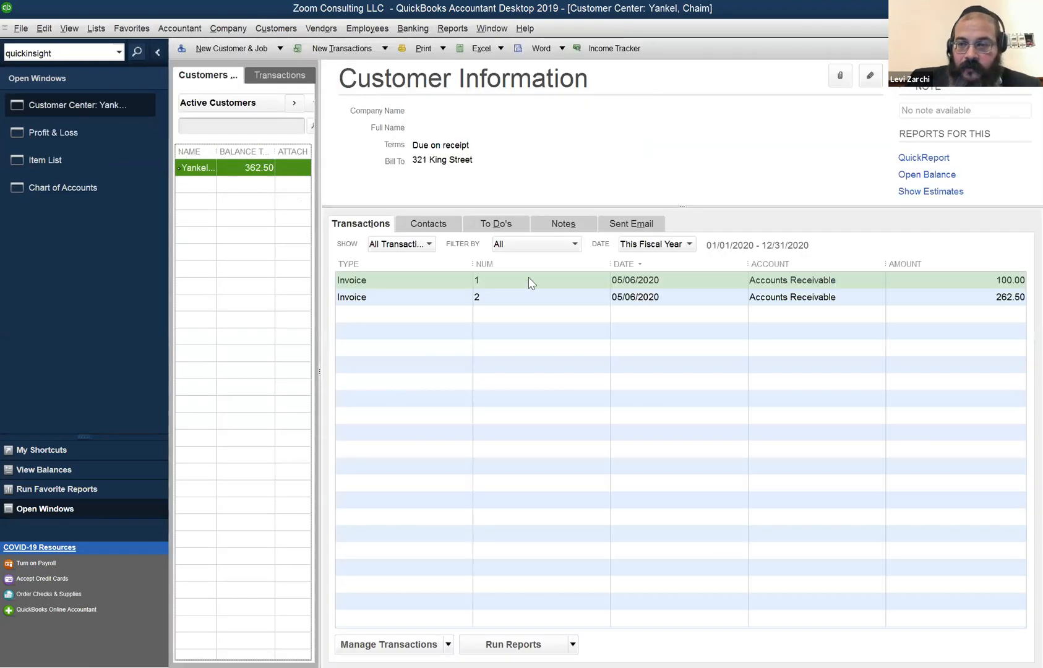
click(520, 279)
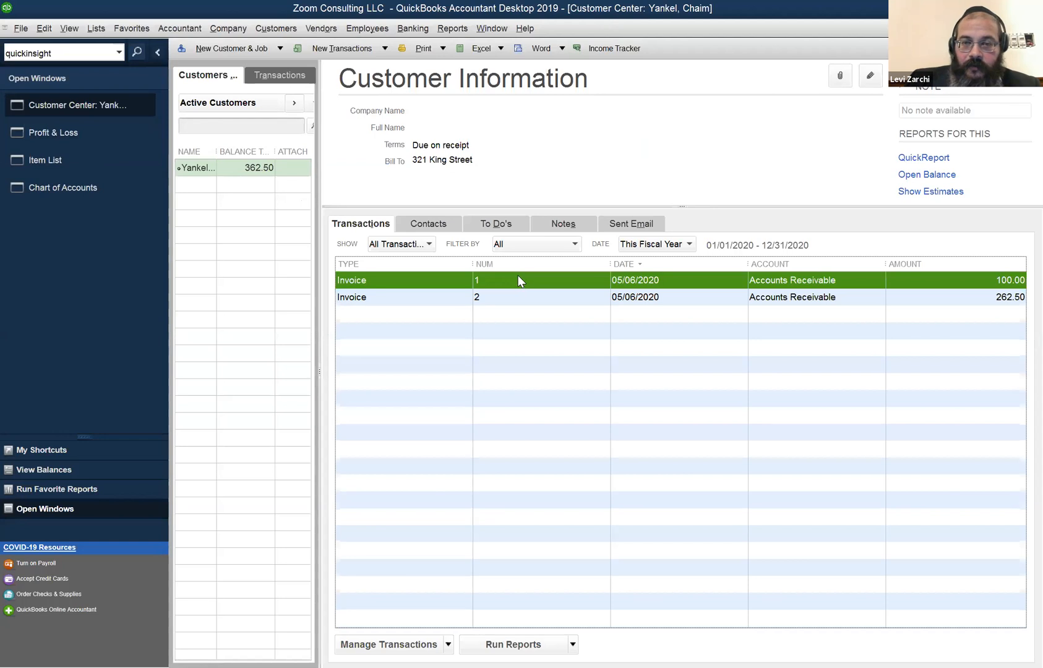
right_click(518, 278)
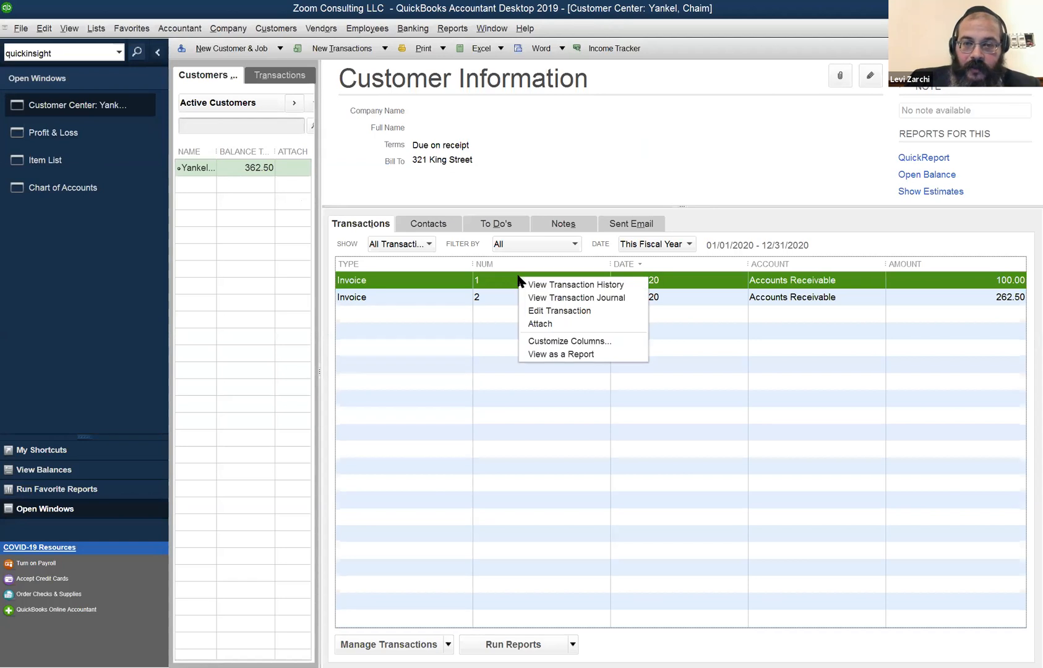
click(377, 280)
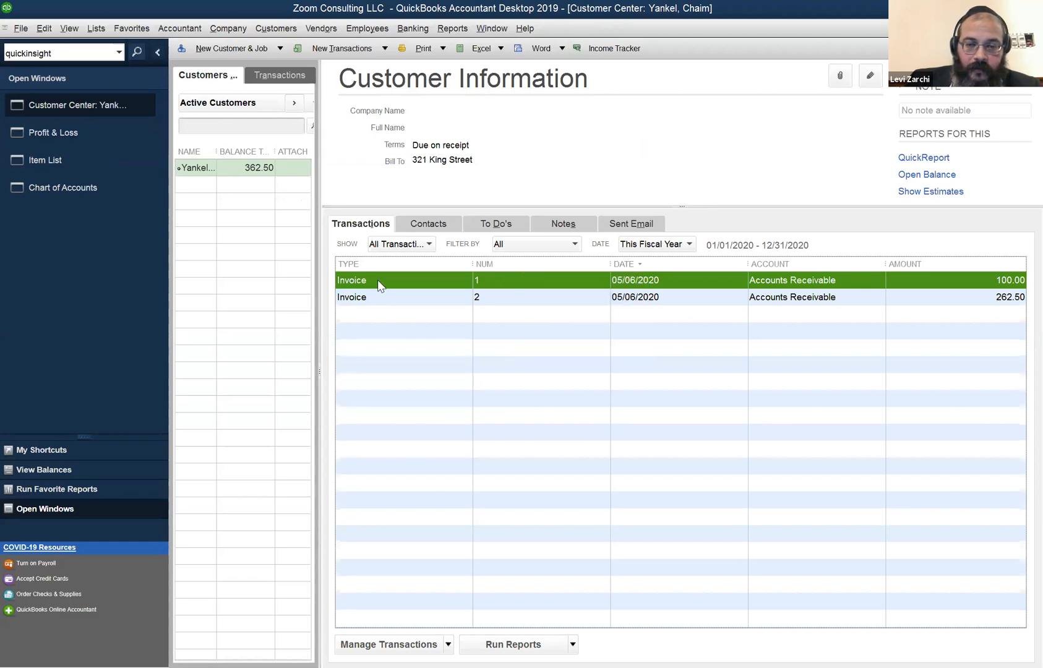
right_click(377, 280)
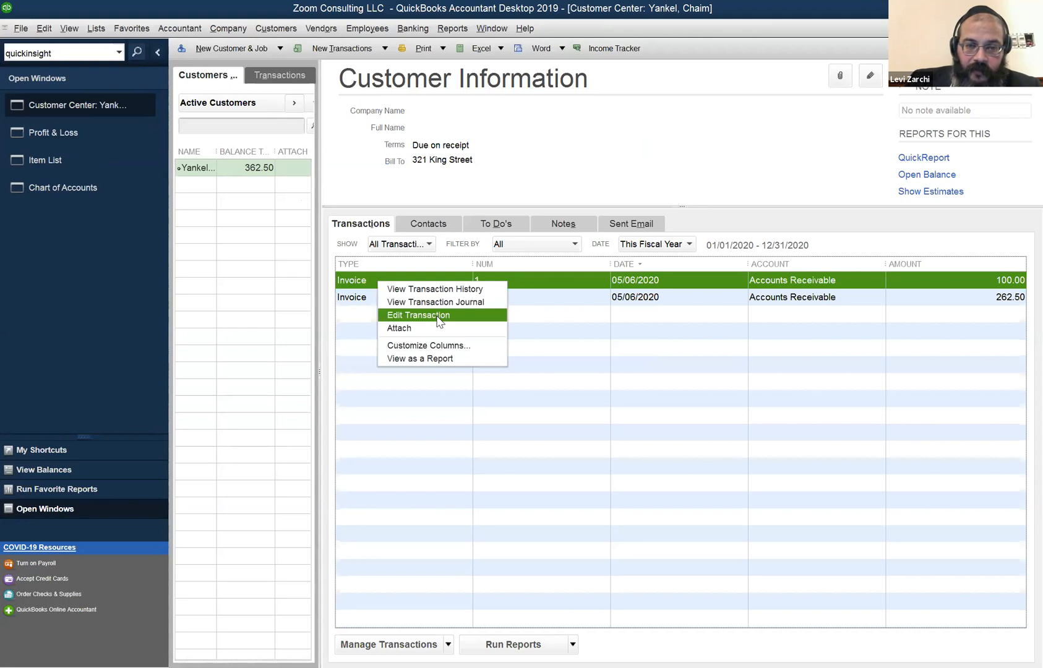
double_click(366, 286)
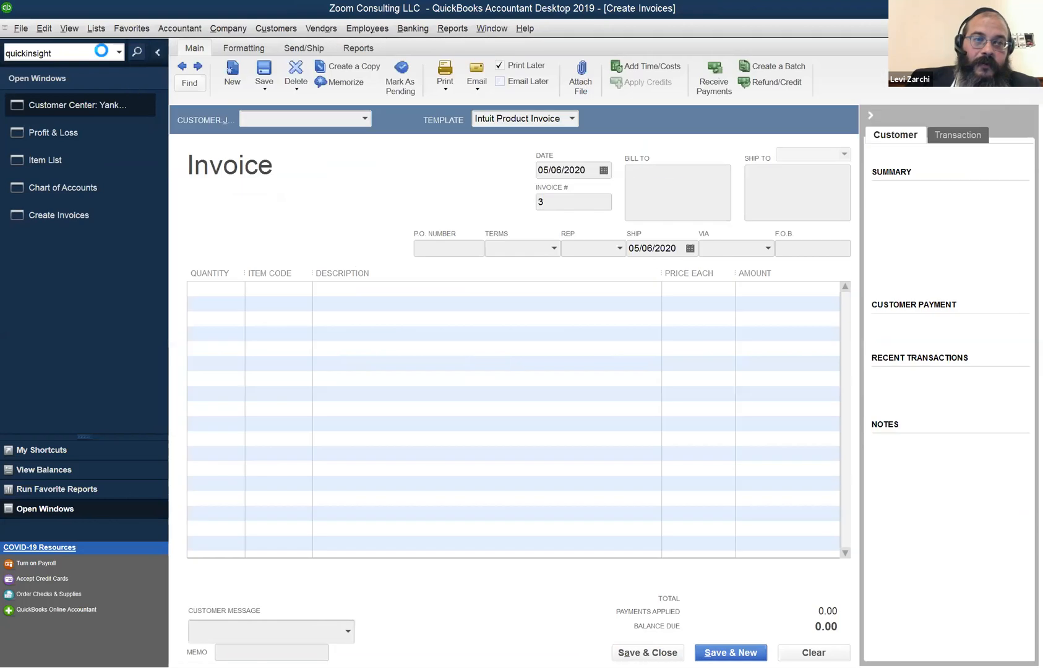
click(44, 29)
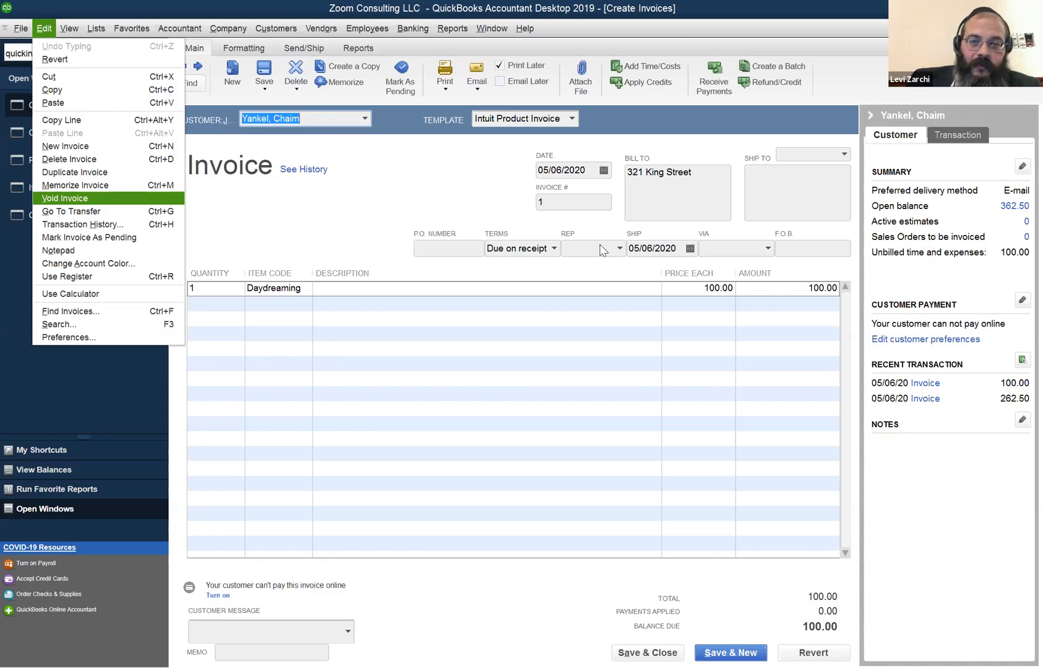
click(559, 203)
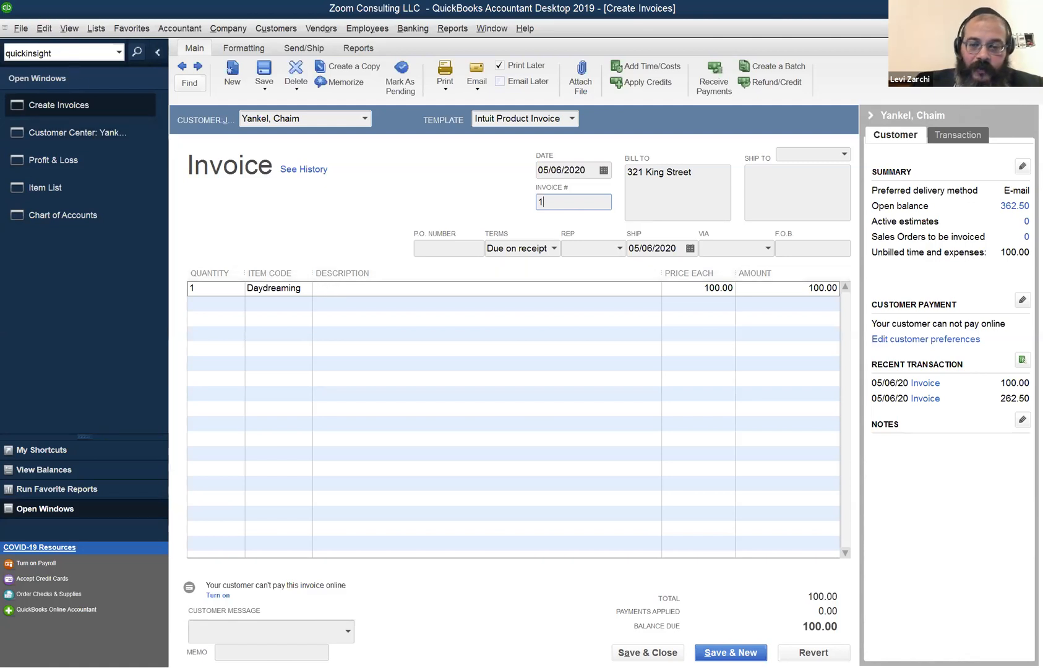
click(647, 652)
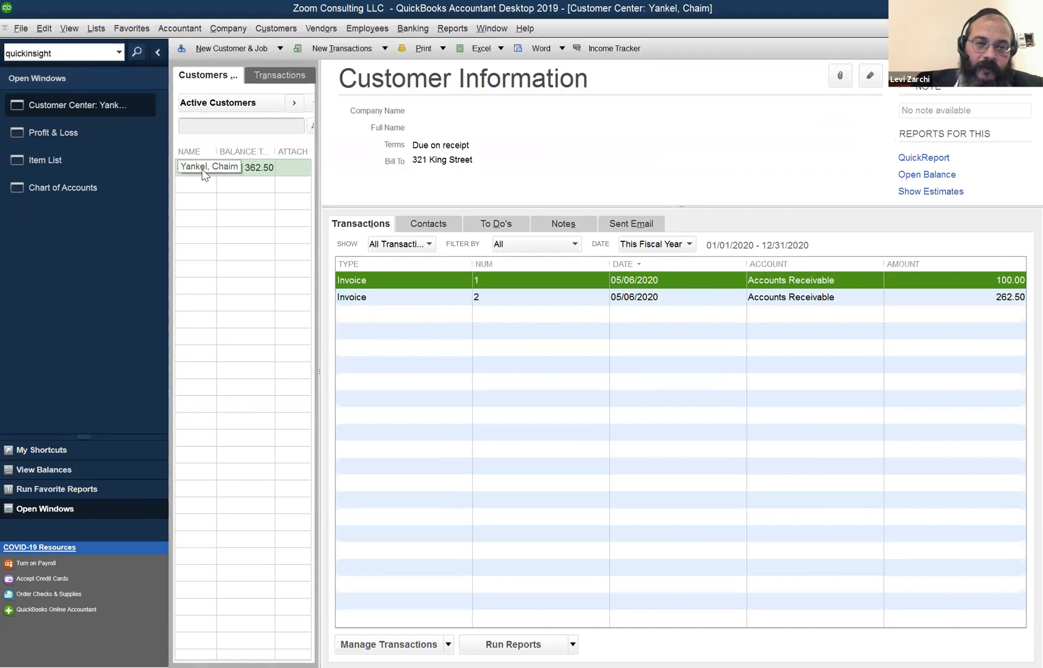
click(241, 176)
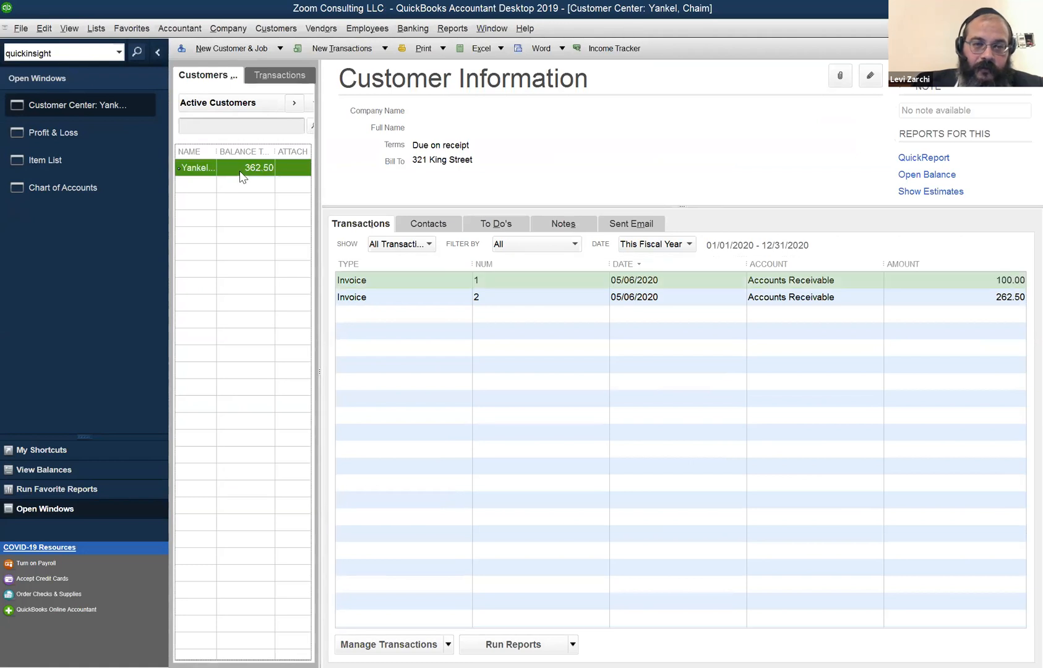
Start credit memo 3, dated 05/06/2020, for the customer from the Customers & Jobs list.
right_click(241, 176)
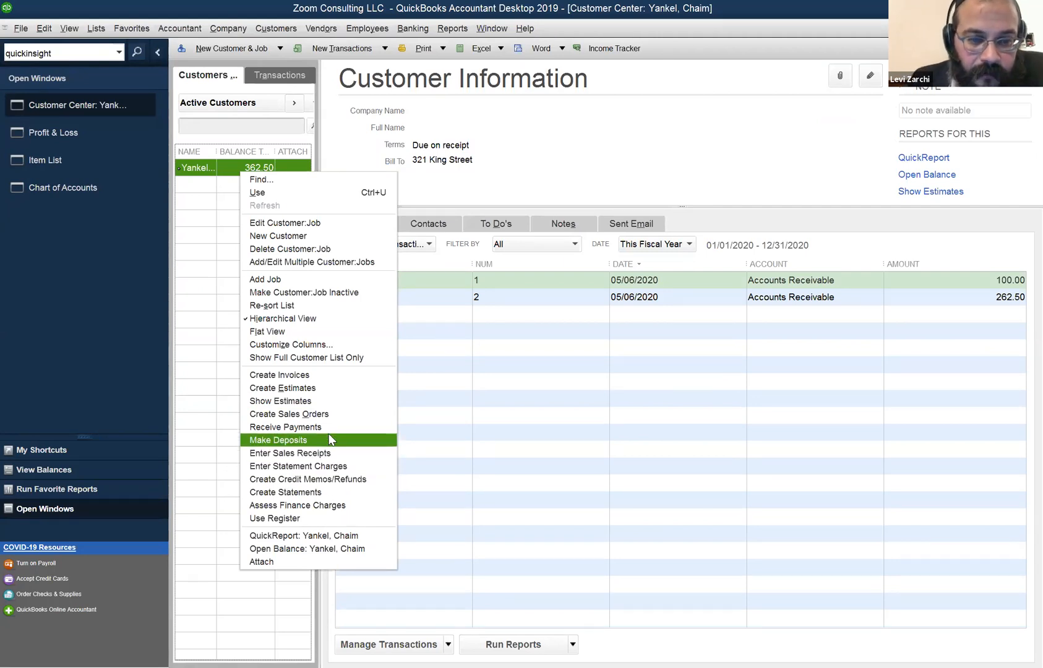
click(337, 479)
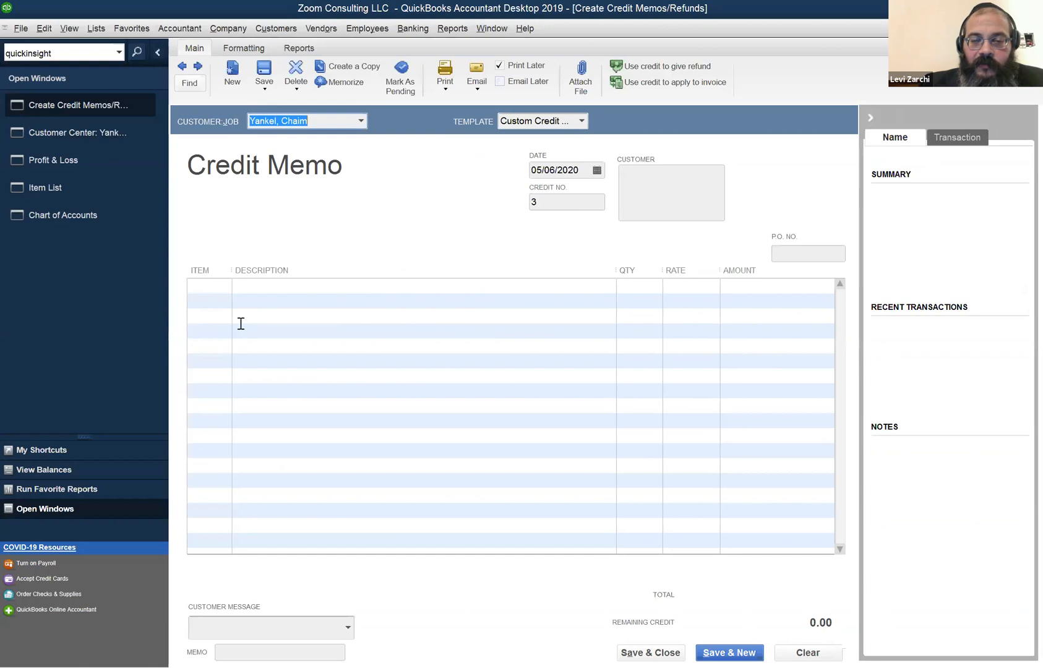
Enter a Daydreaming item line of 100.00 on credit memo 3.
click(208, 283)
text(1)
drag(212, 285, 166, 290)
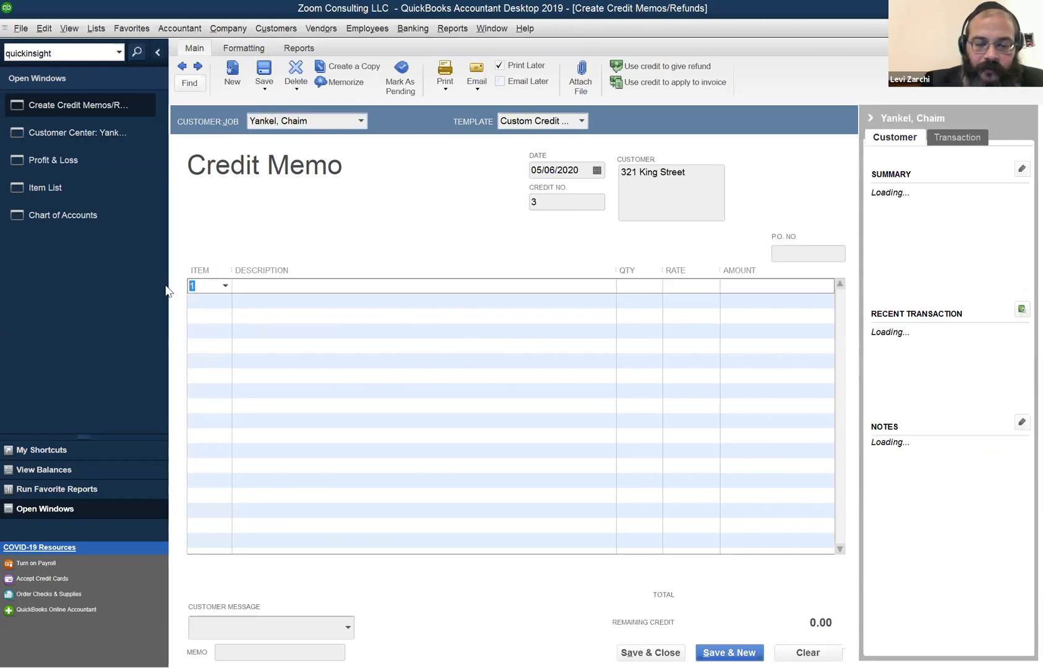
text(d)
key(Tab)
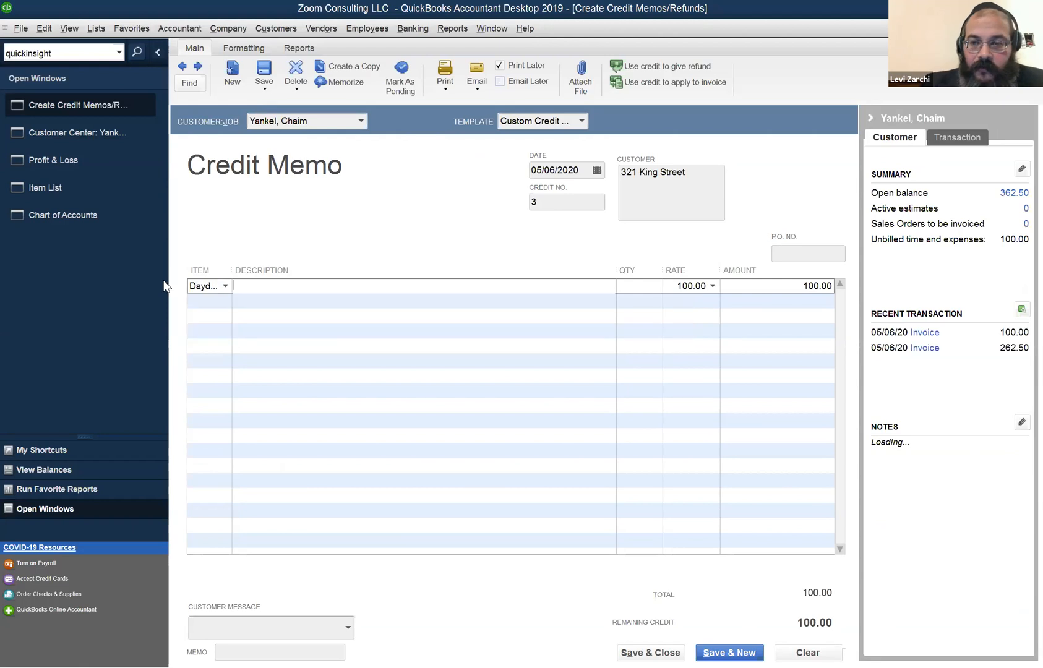
key(Tab)
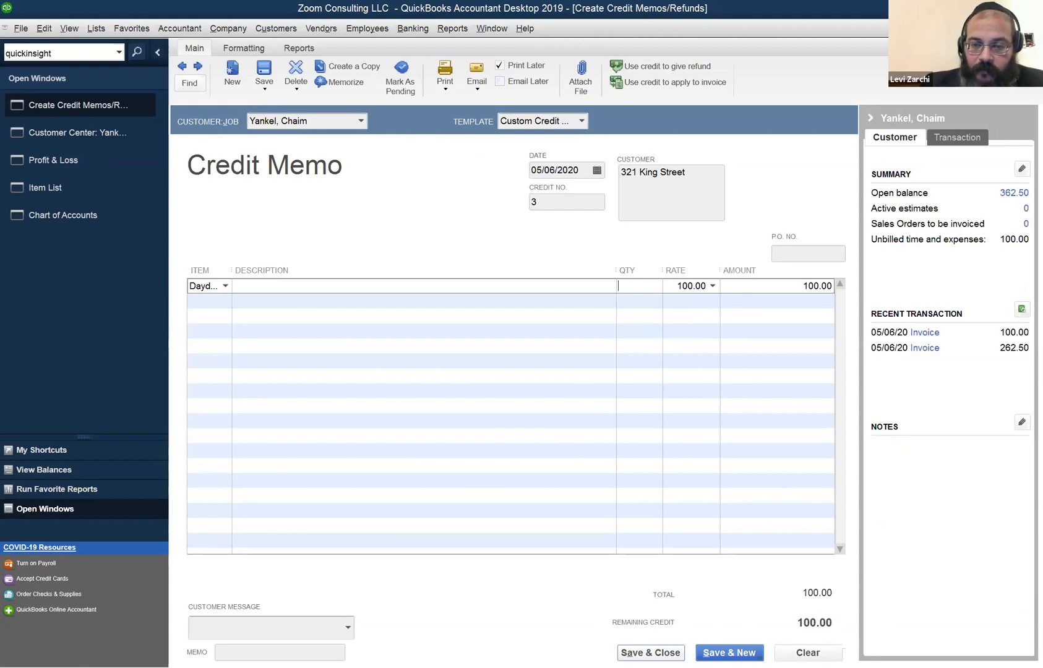
Save the credit memo and choose to apply the credit to an invoice.
click(651, 650)
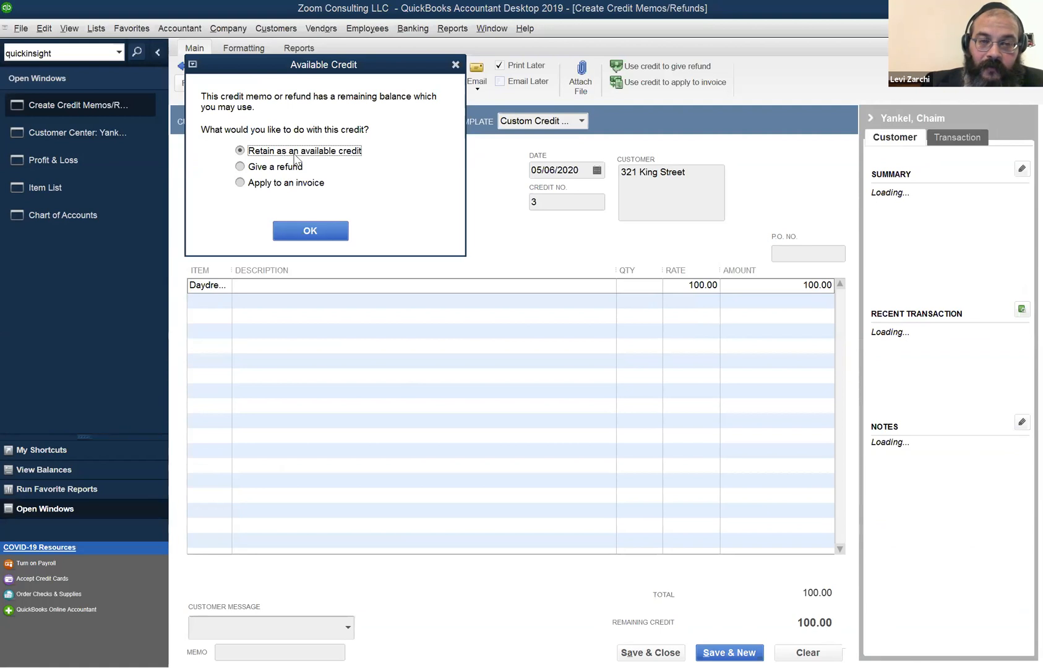
click(295, 185)
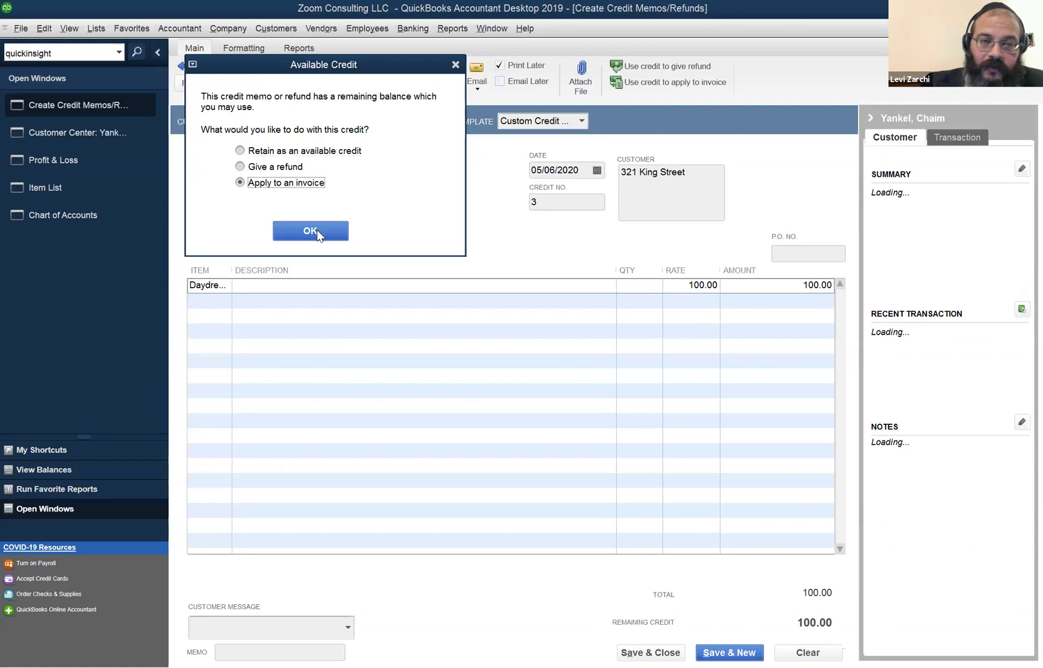
click(318, 235)
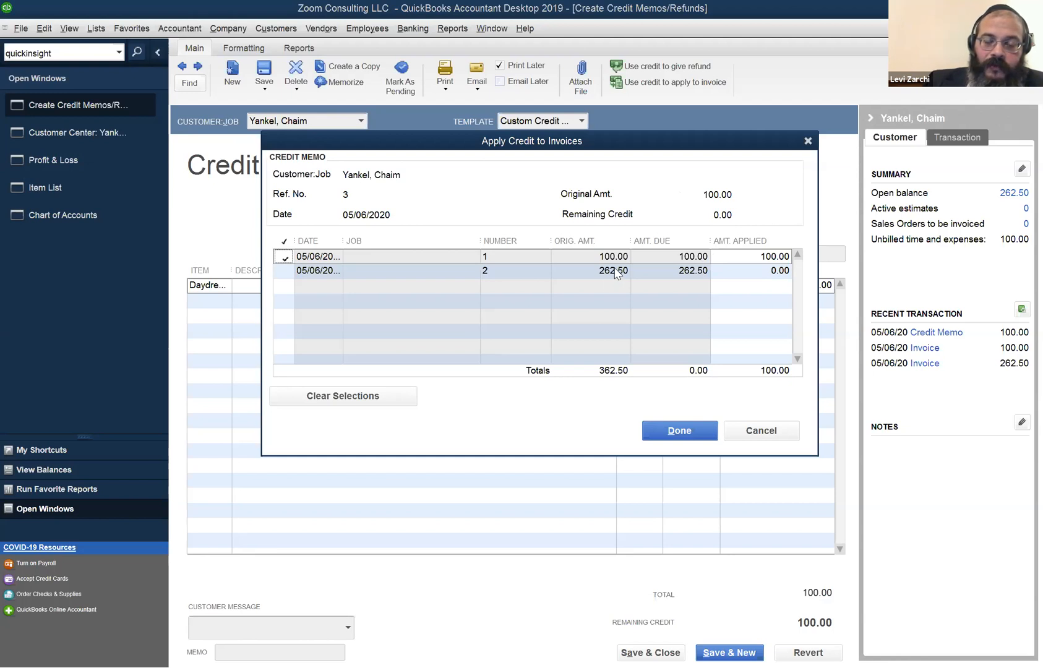
Apply the 100.00 credit to invoice 1, save credit memo 3, and select it in the transactions.
click(662, 429)
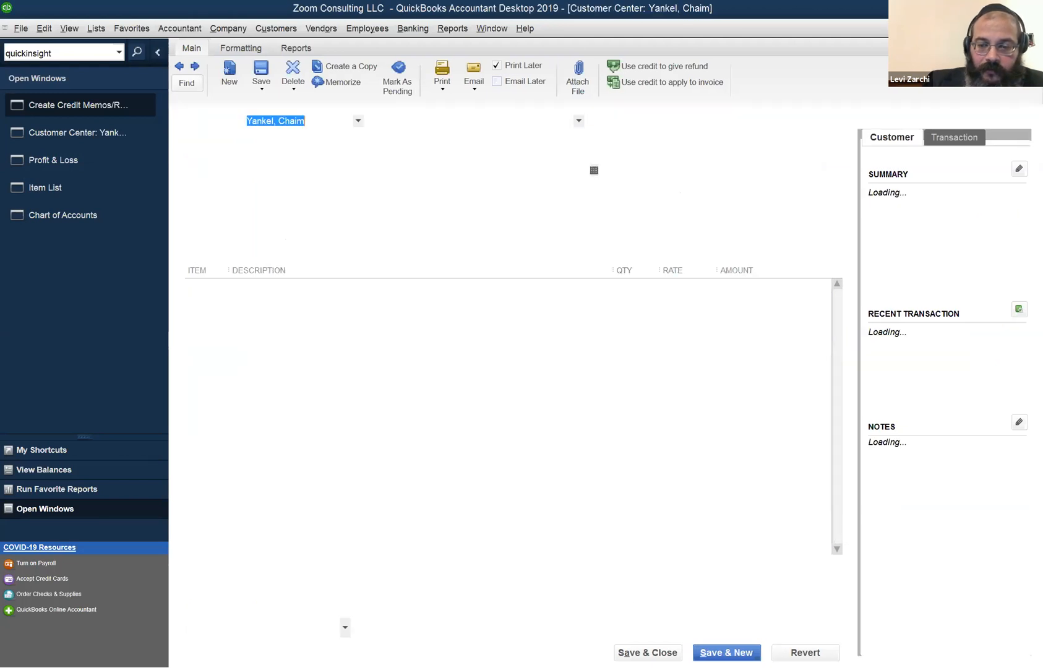
click(621, 650)
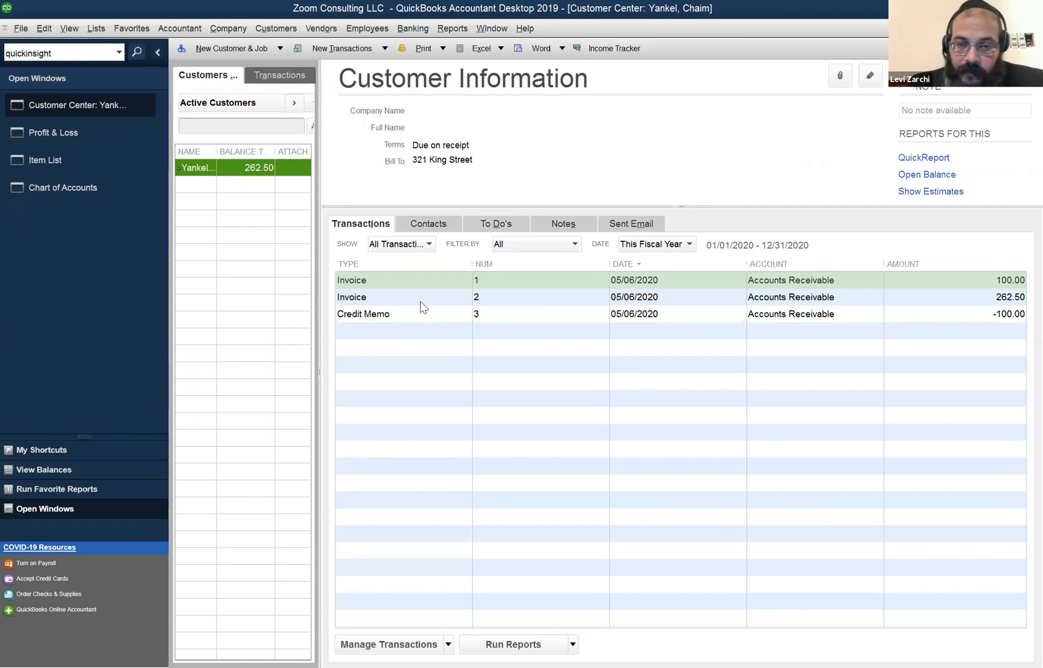
click(411, 317)
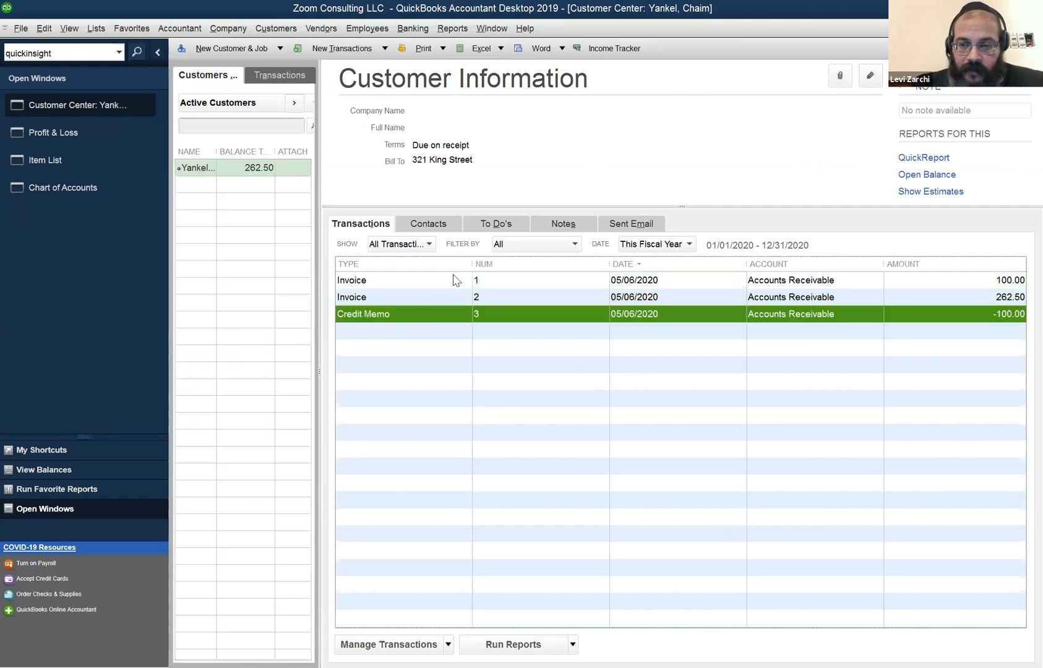
Run the Open Invoices report as of May 6, 2020, listing only invoice 2 at 262.50.
click(444, 284)
click(416, 321)
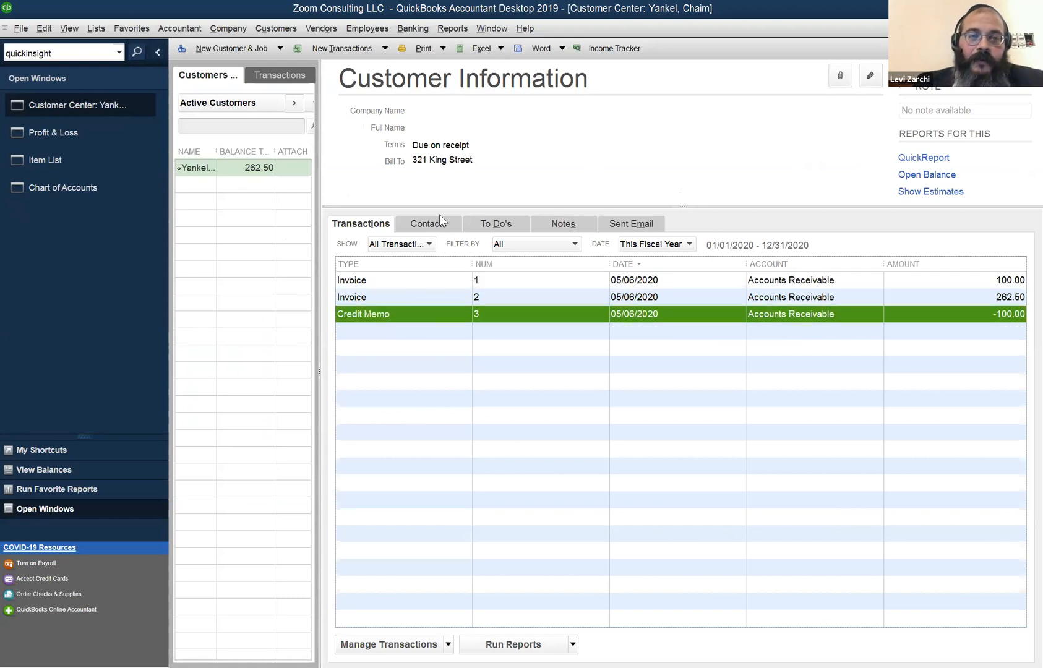
click(458, 34)
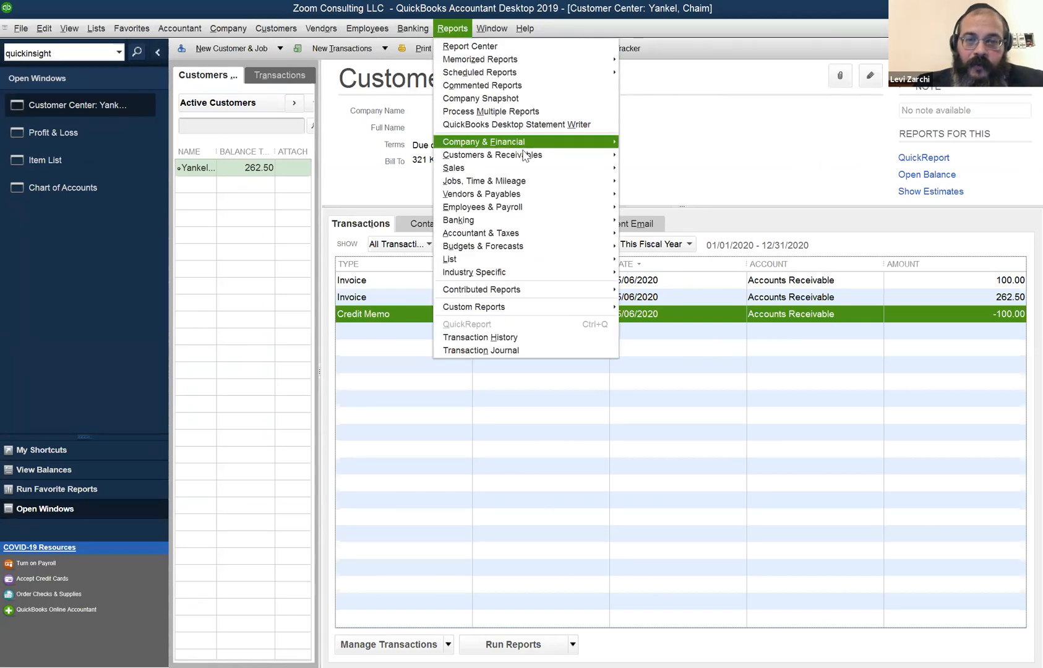
mouse_move(526, 160)
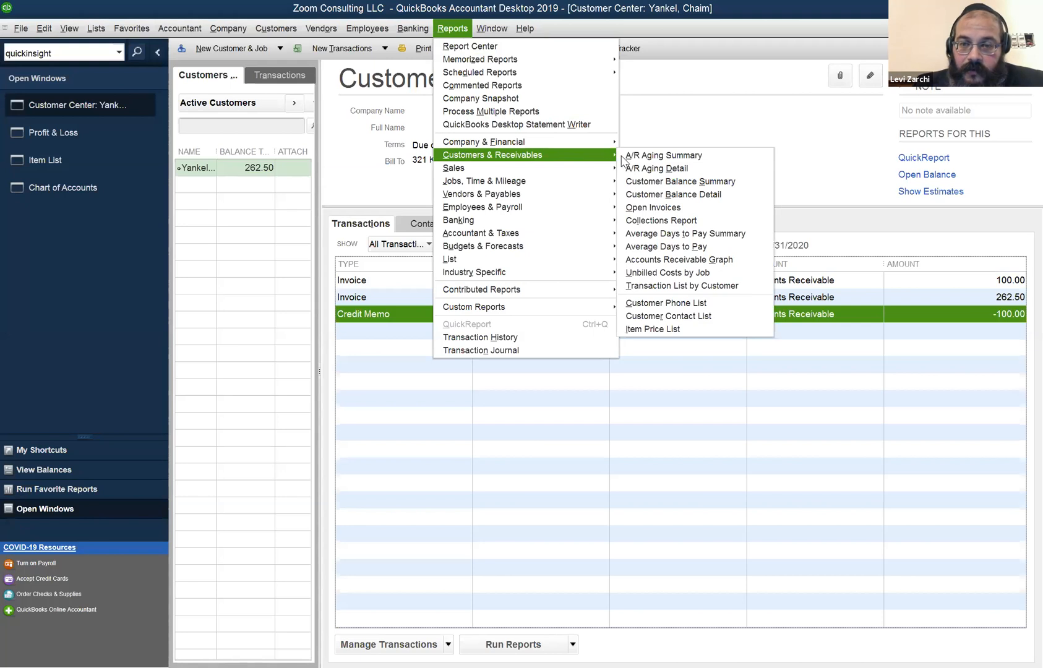
click(652, 207)
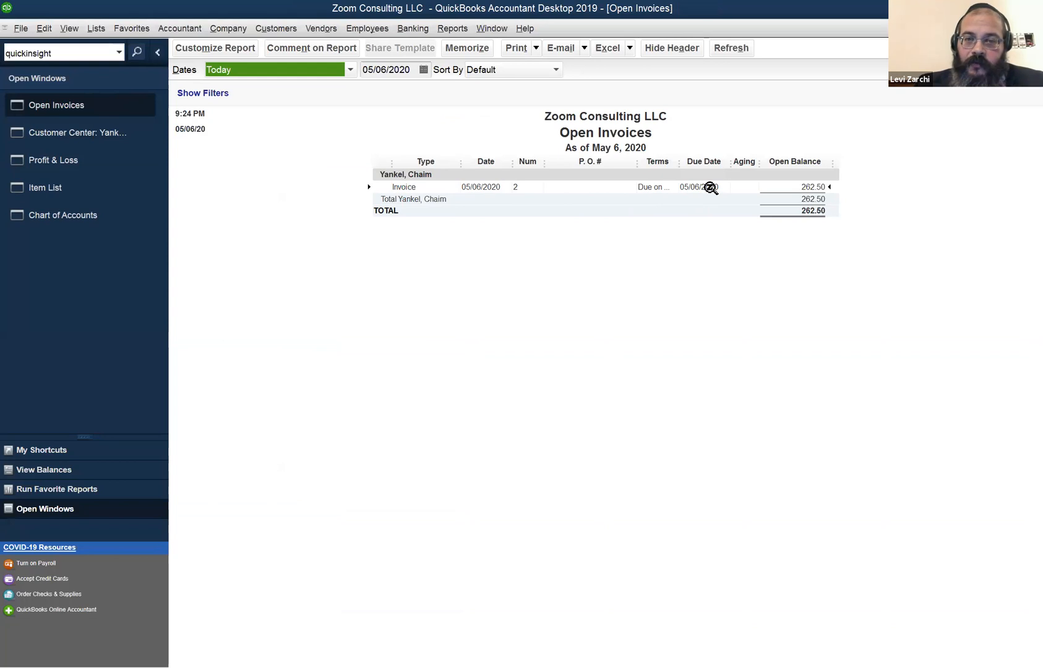
Inspect invoice 2 from the Open Invoices report, then close both the invoice and the report.
double_click(710, 186)
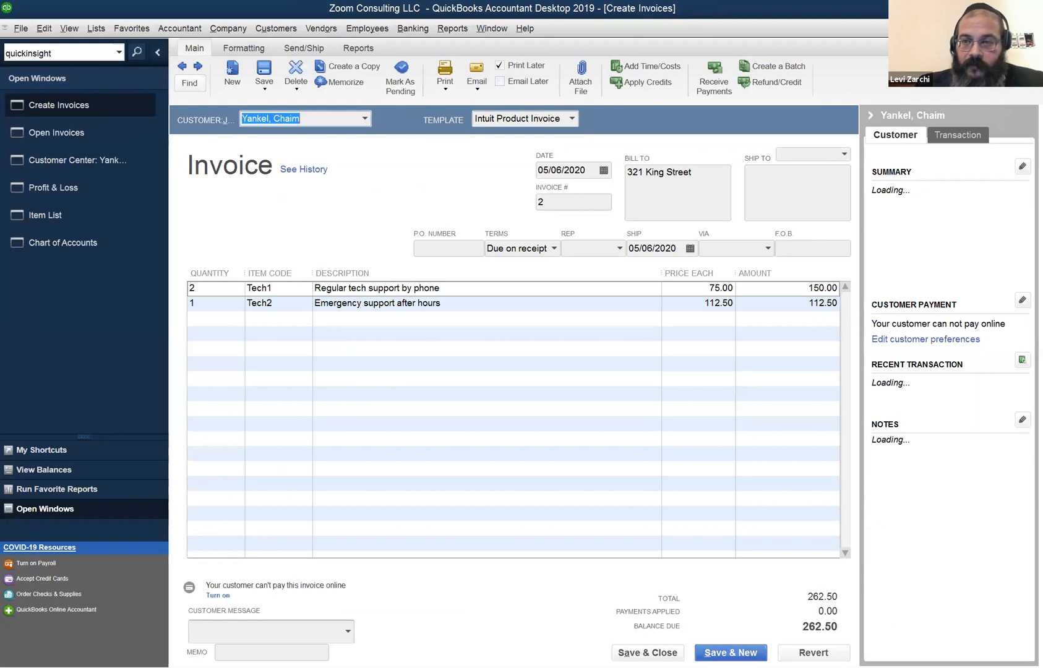
click(1033, 28)
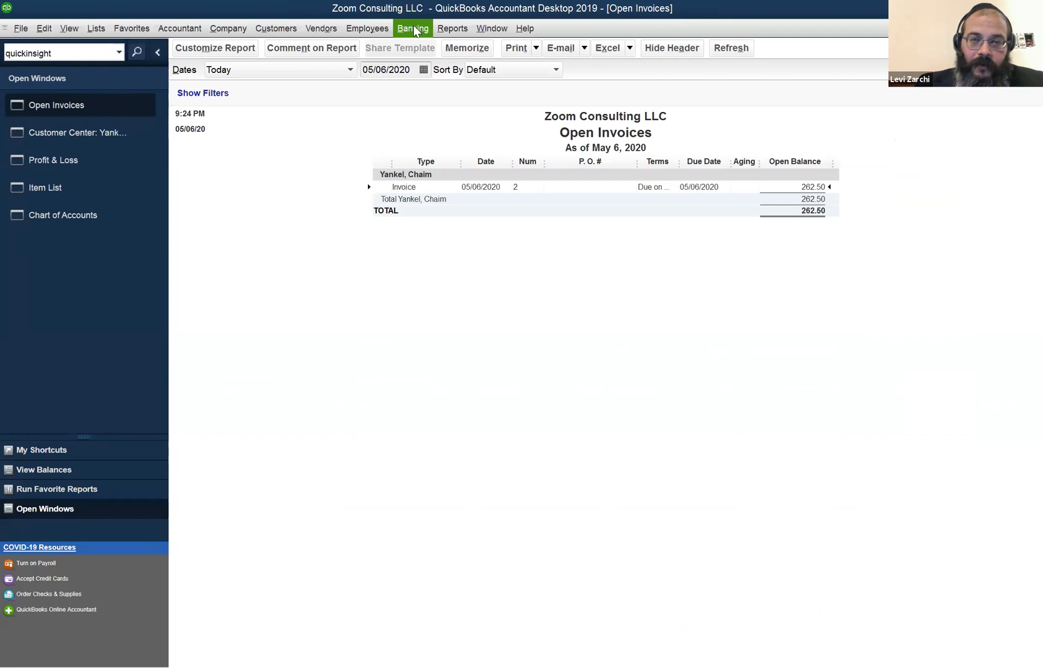
click(314, 31)
click(260, 31)
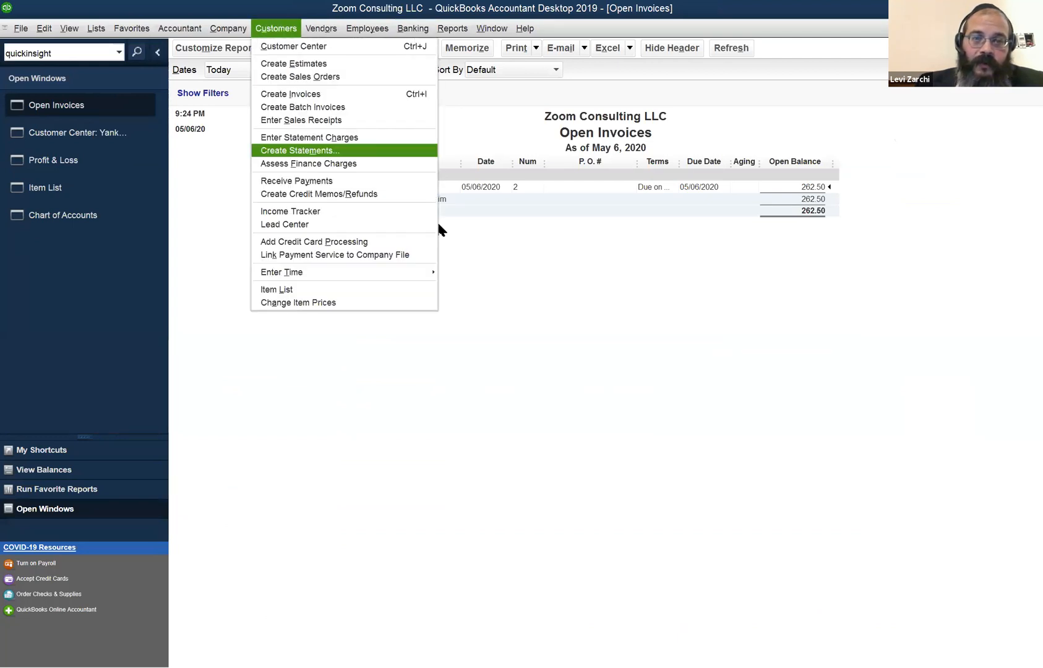
click(516, 272)
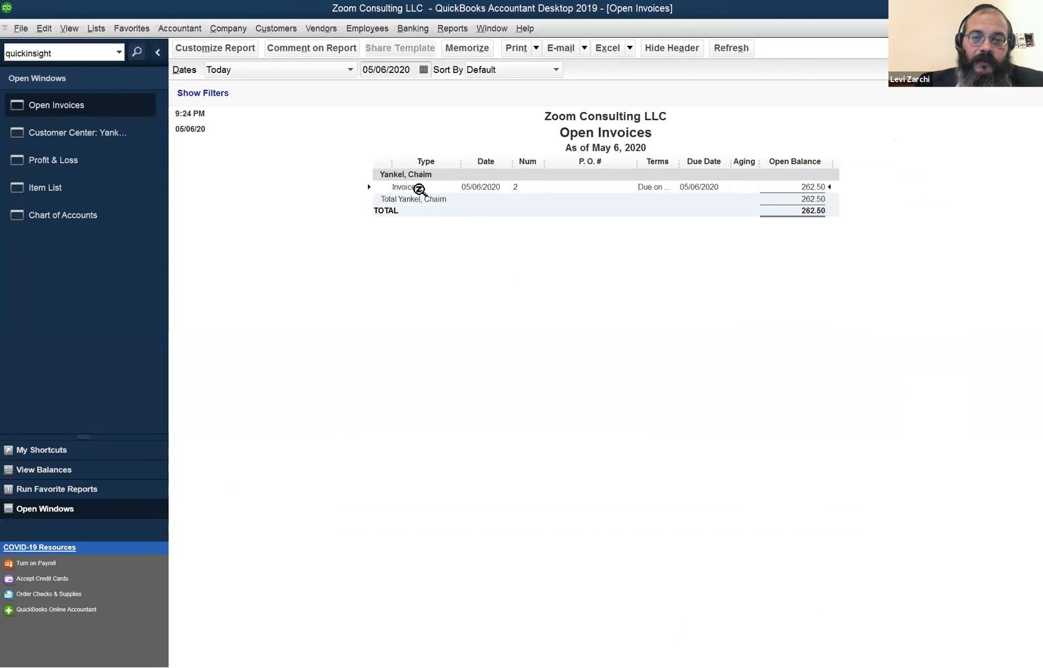
double_click(419, 188)
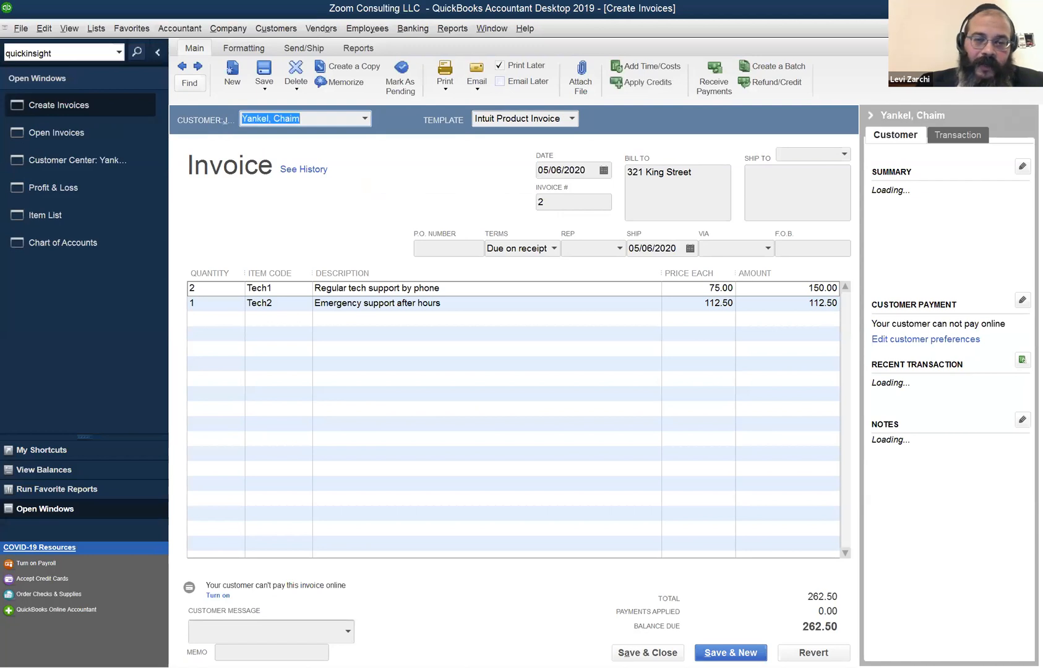
key(Escape)
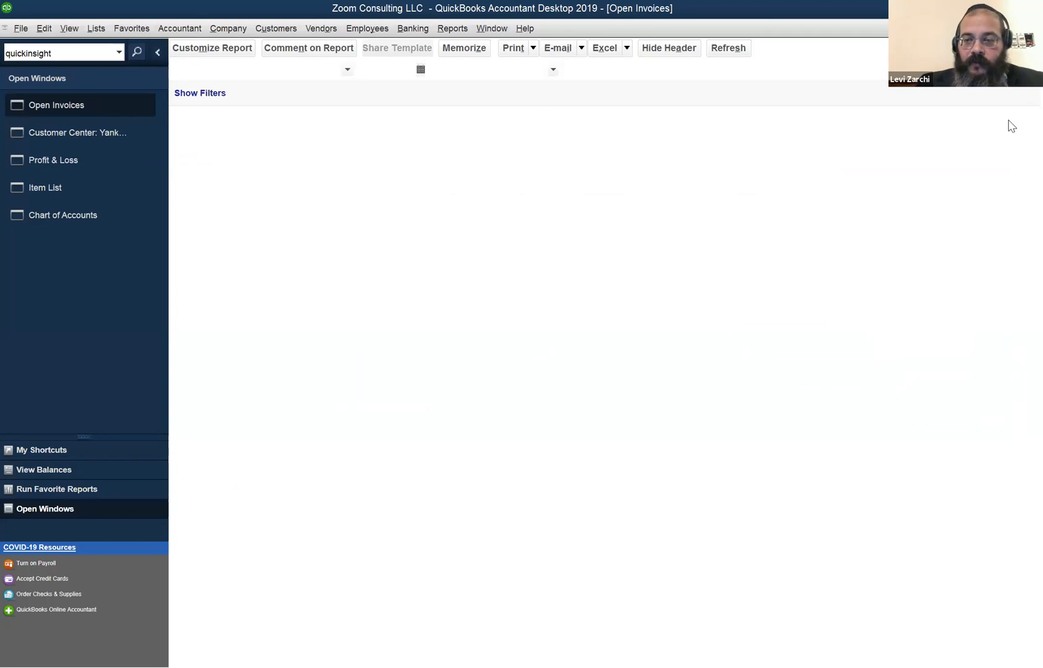
key(Escape)
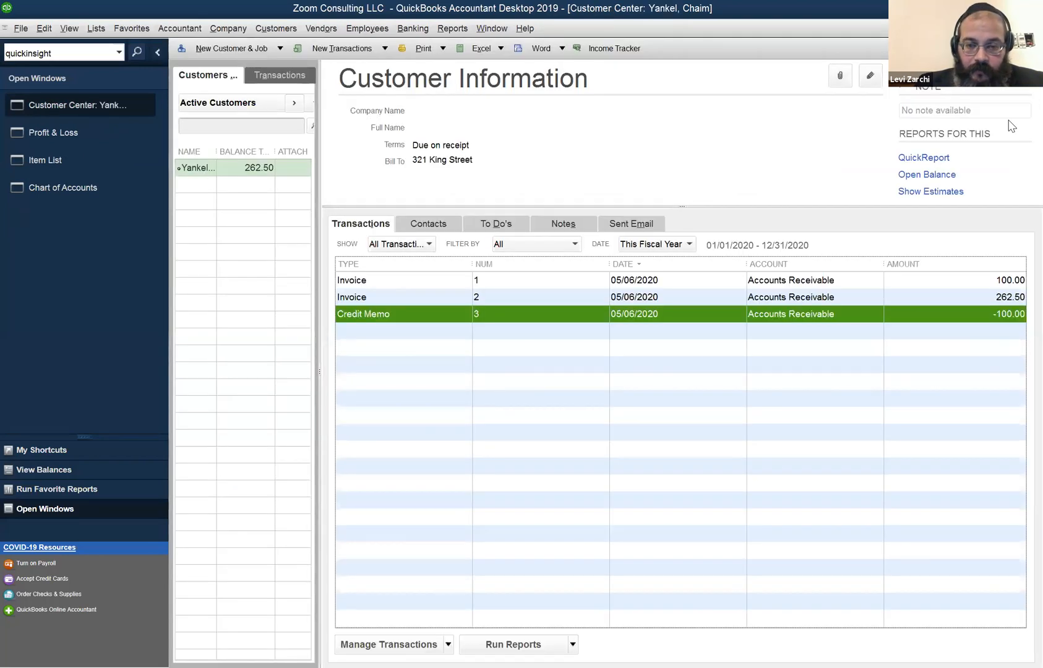
click(1009, 121)
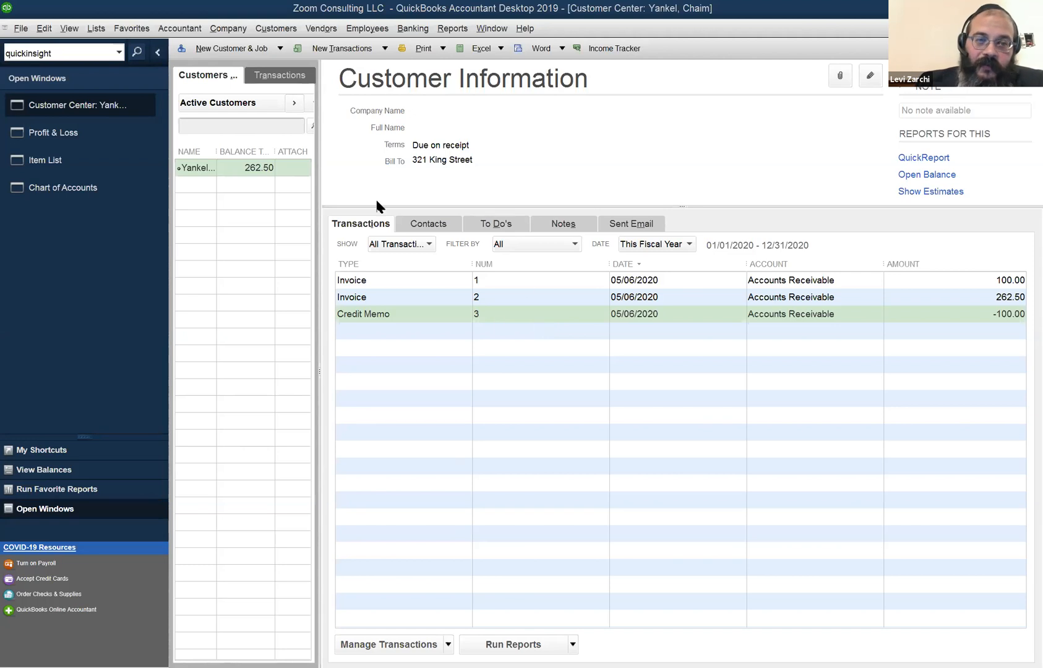
click(209, 76)
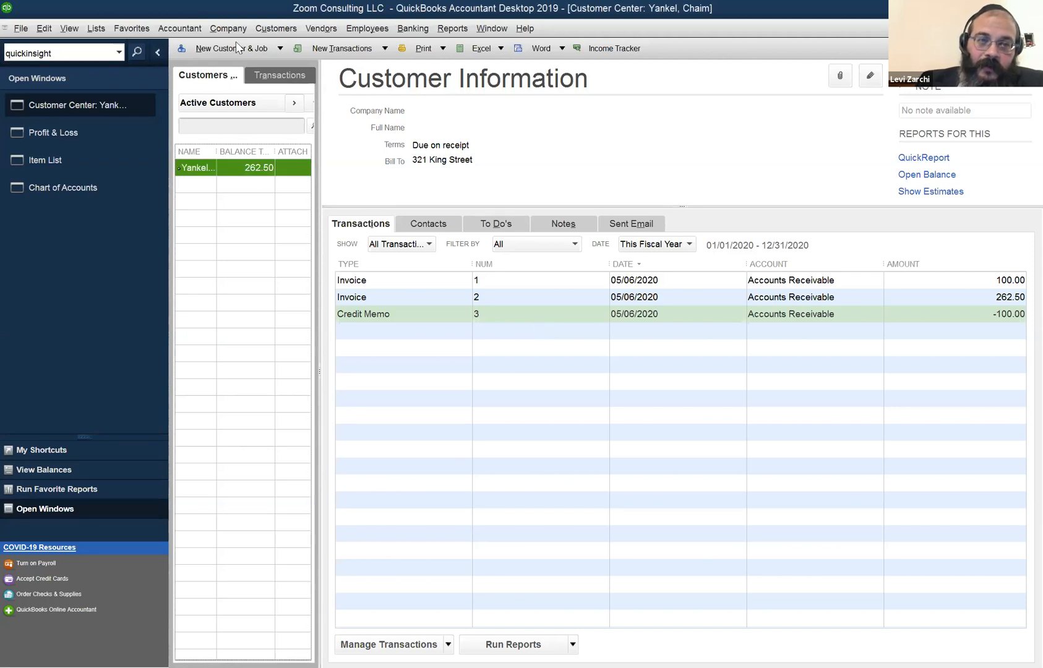
Open the Vendor Center on NYC Water Board, showing checks of -125.00 and -10.00.
click(323, 31)
click(288, 139)
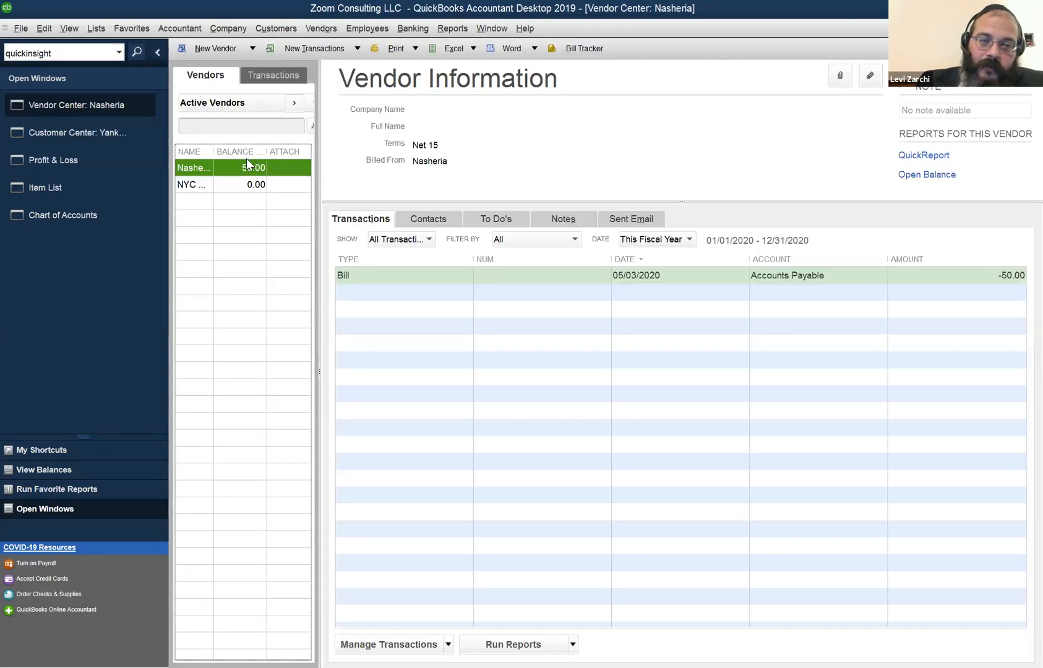
click(228, 185)
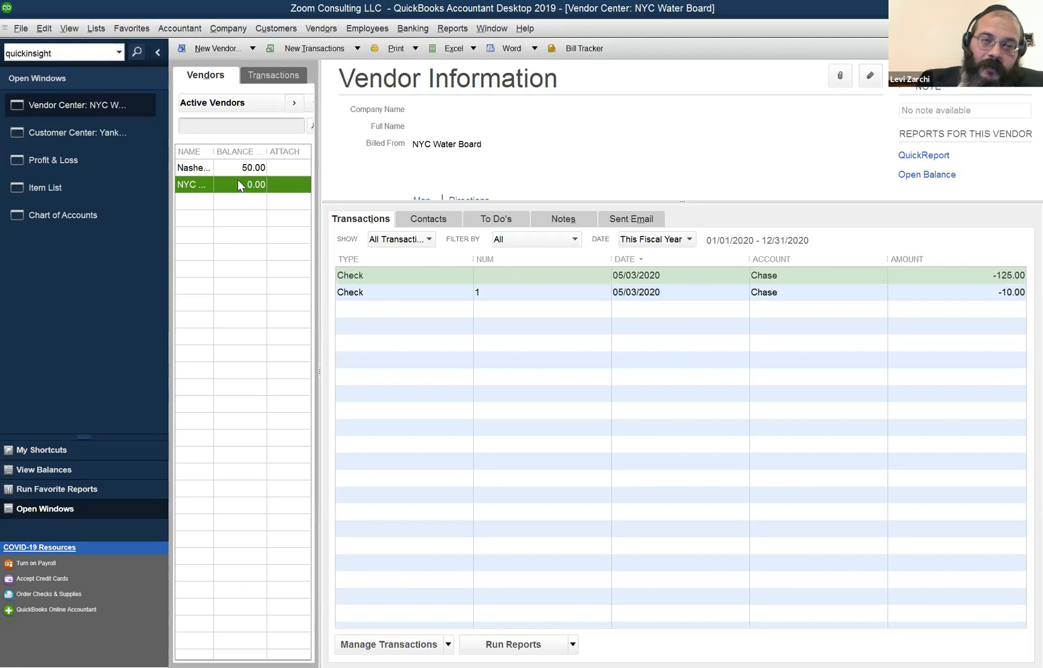
click(319, 30)
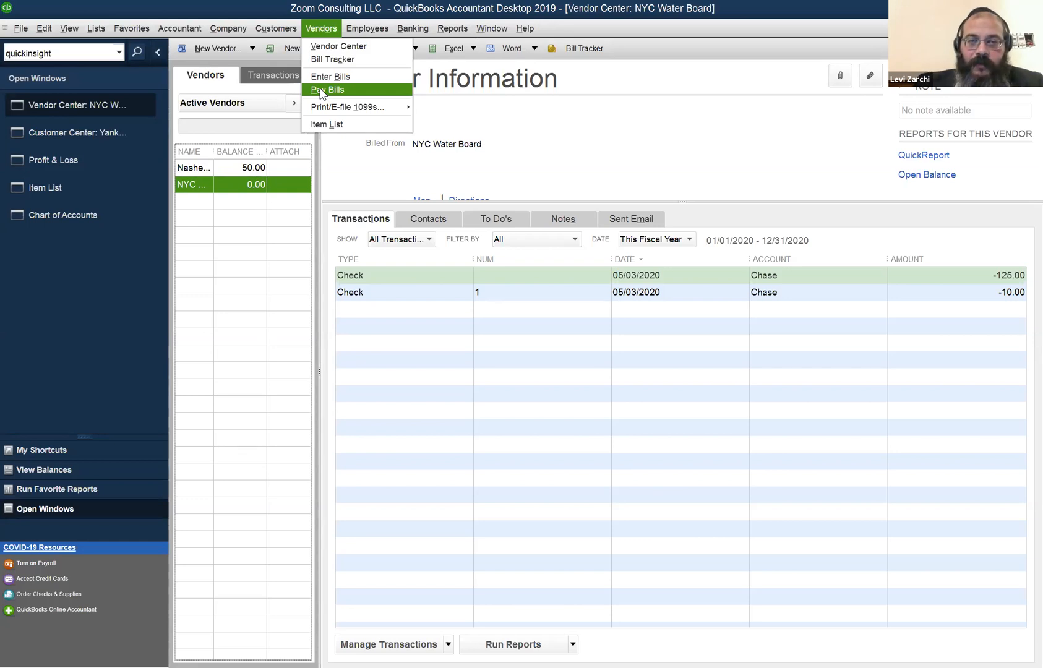
Return to the Customer Center showing invoices 1, 2 and credit memo 3 with a 262.50 balance.
click(606, 255)
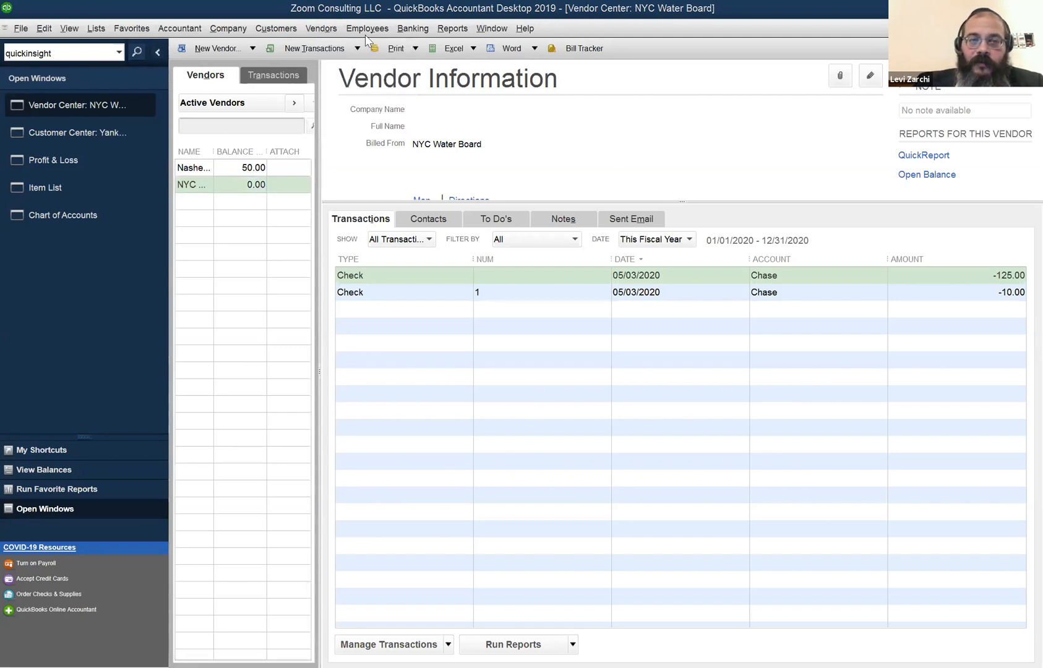
click(331, 32)
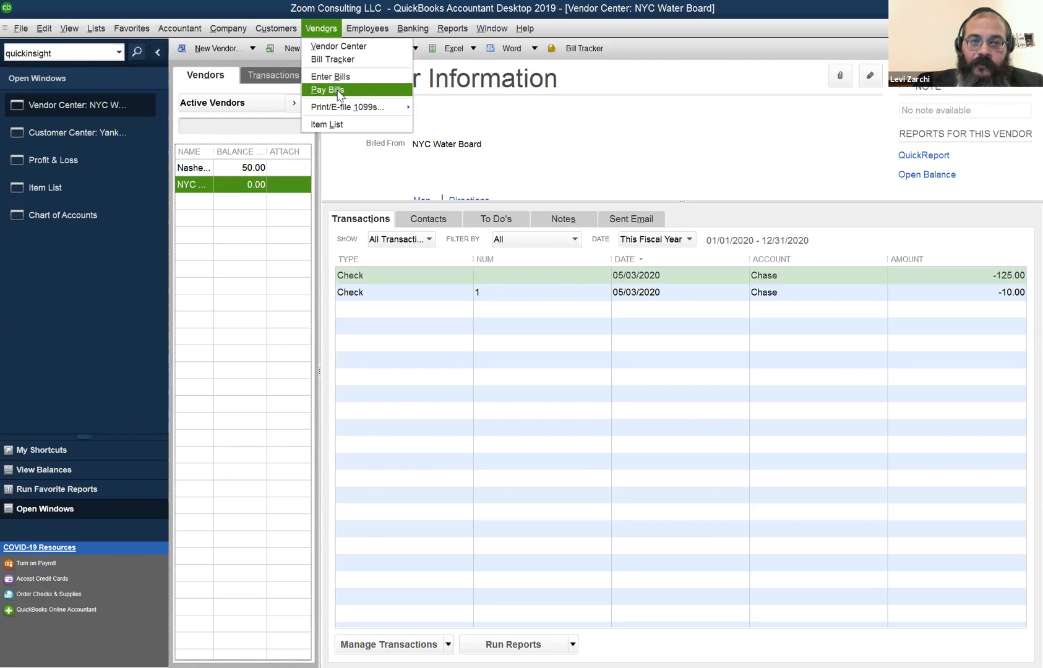
mouse_move(289, 32)
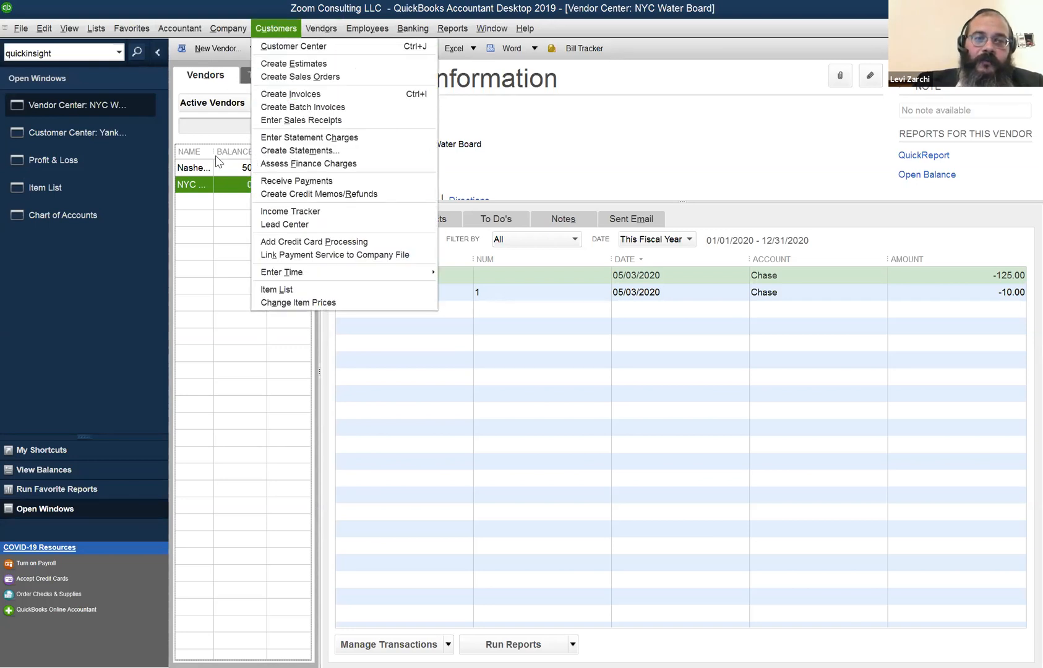
click(274, 47)
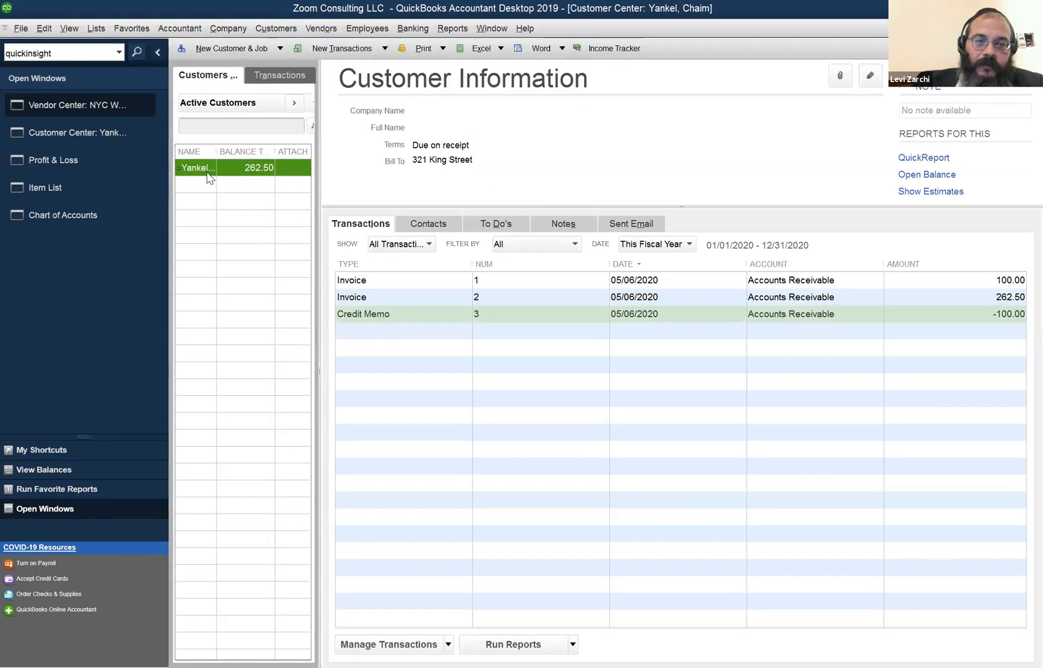
Open Receive Payments for the customer, listing invoice 2 with 262.50 due.
right_click(207, 170)
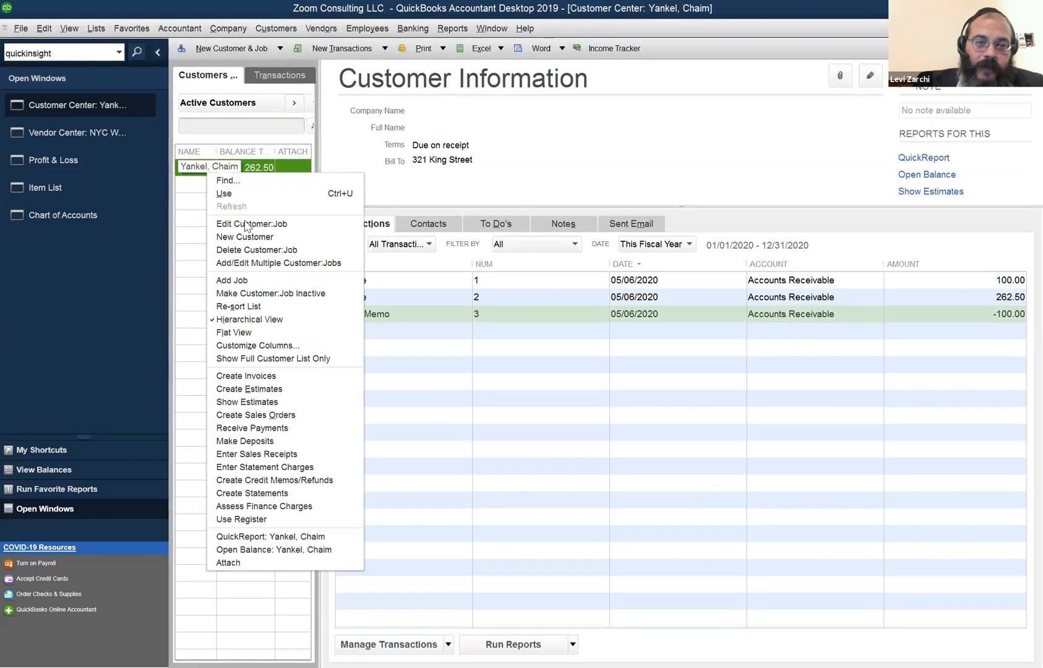
click(302, 429)
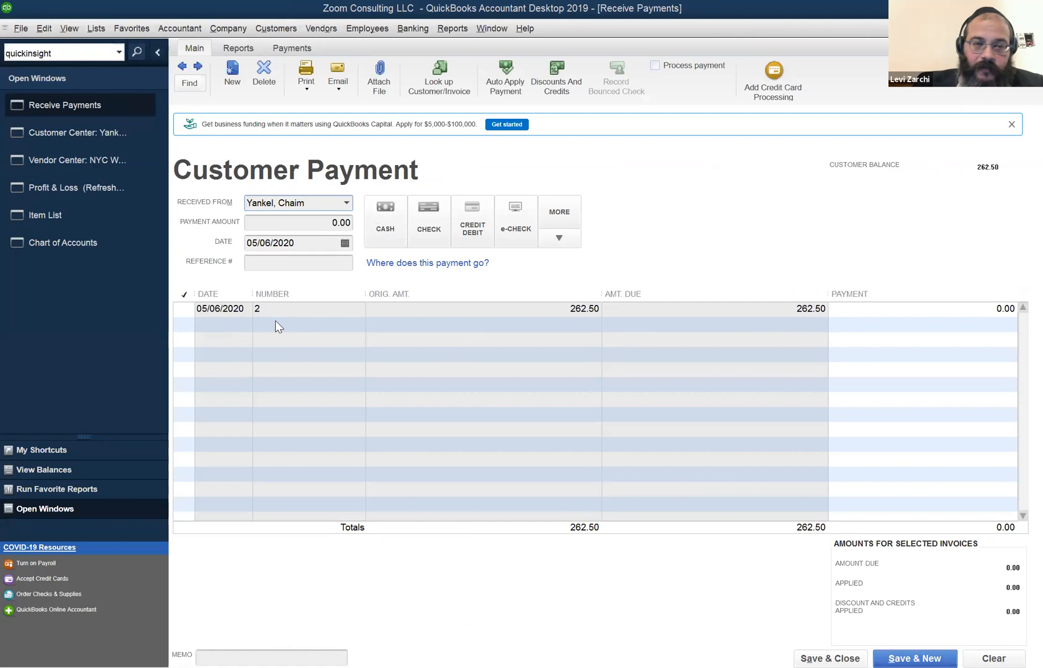
Check invoice 2 to apply 262.50, keeping automatic payment calculation turned on.
click(186, 308)
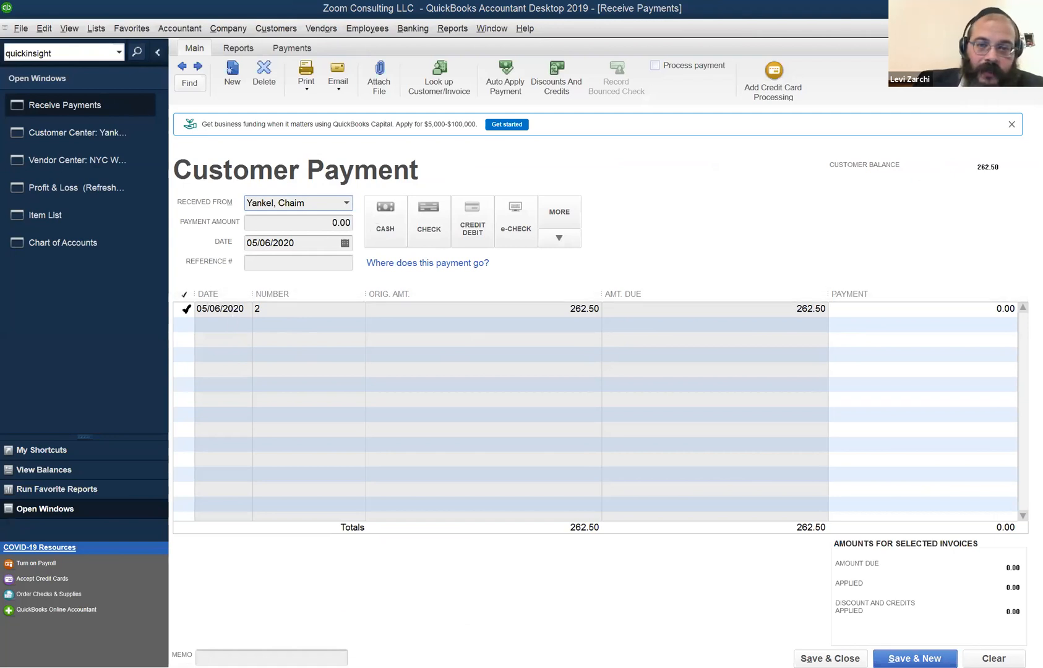
click(186, 308)
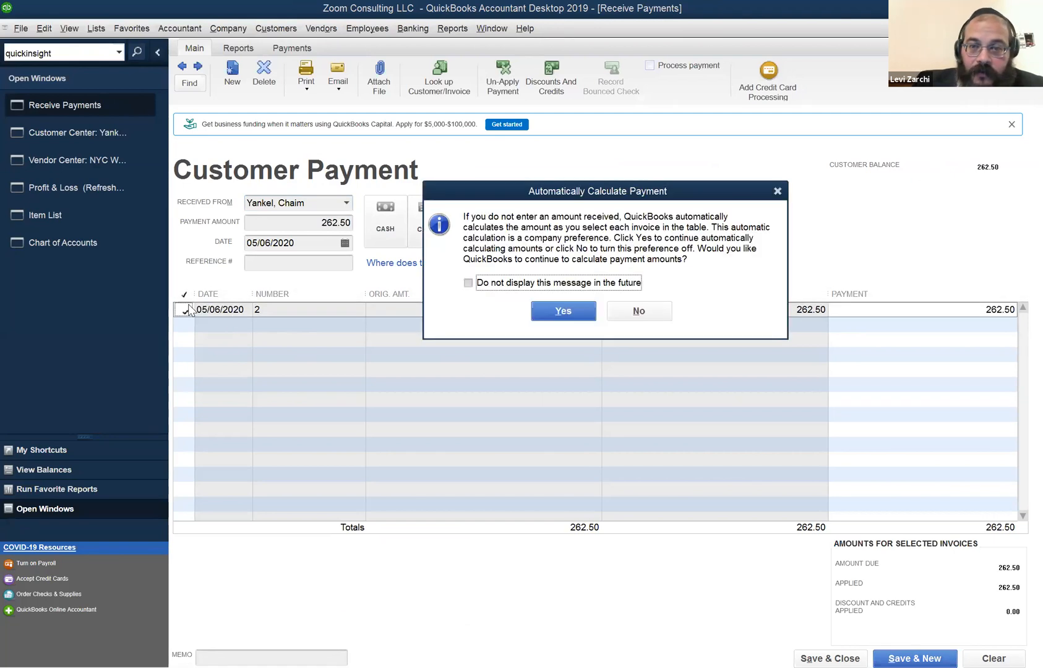
drag(663, 192, 593, 182)
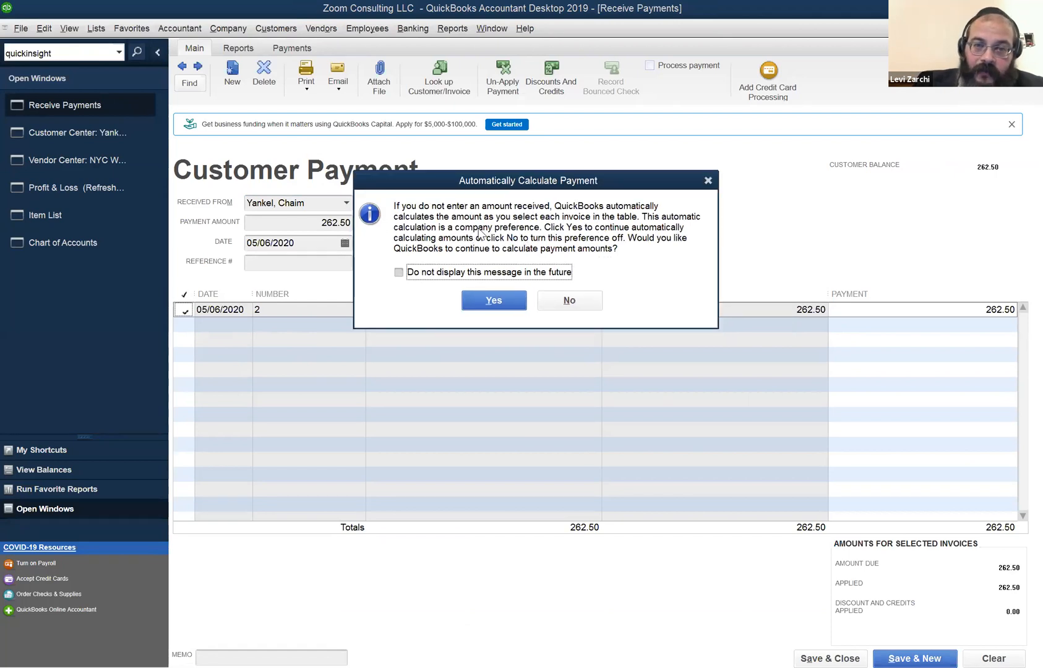
click(495, 303)
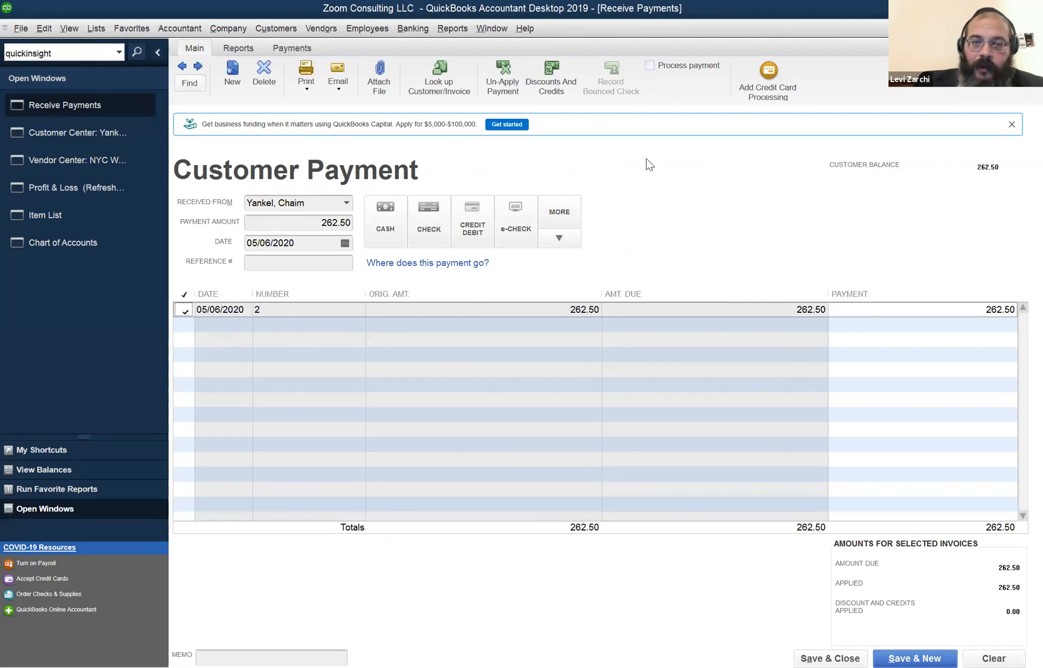
key(shift+Tab)
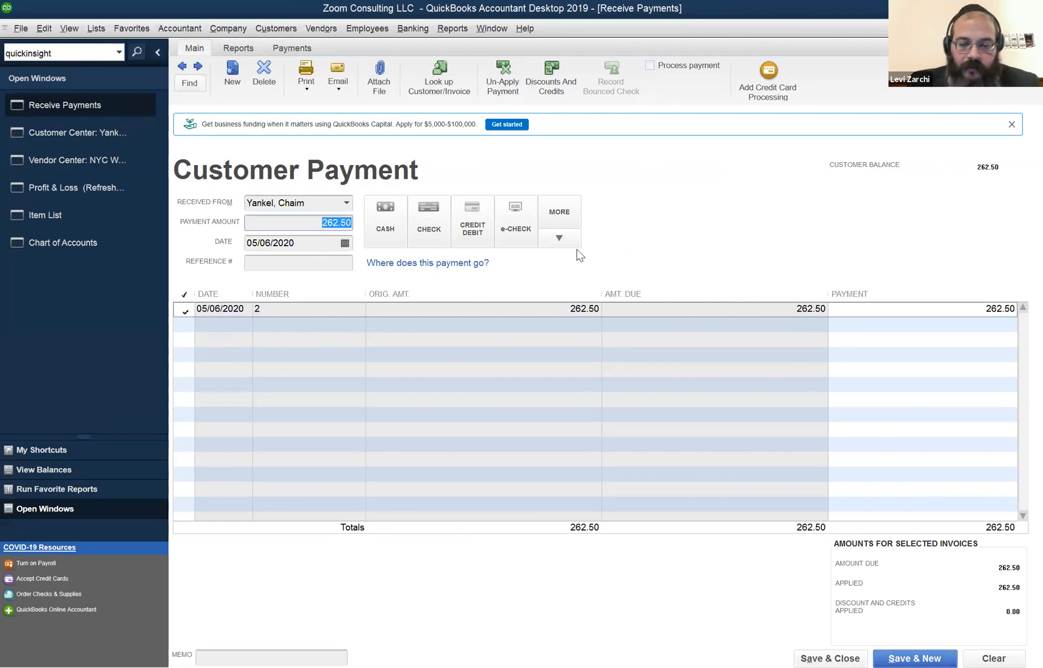
Change the payment amount to 100.00 and save it, leaving the underpayment on invoice 2.
text(100)
key(Tab)
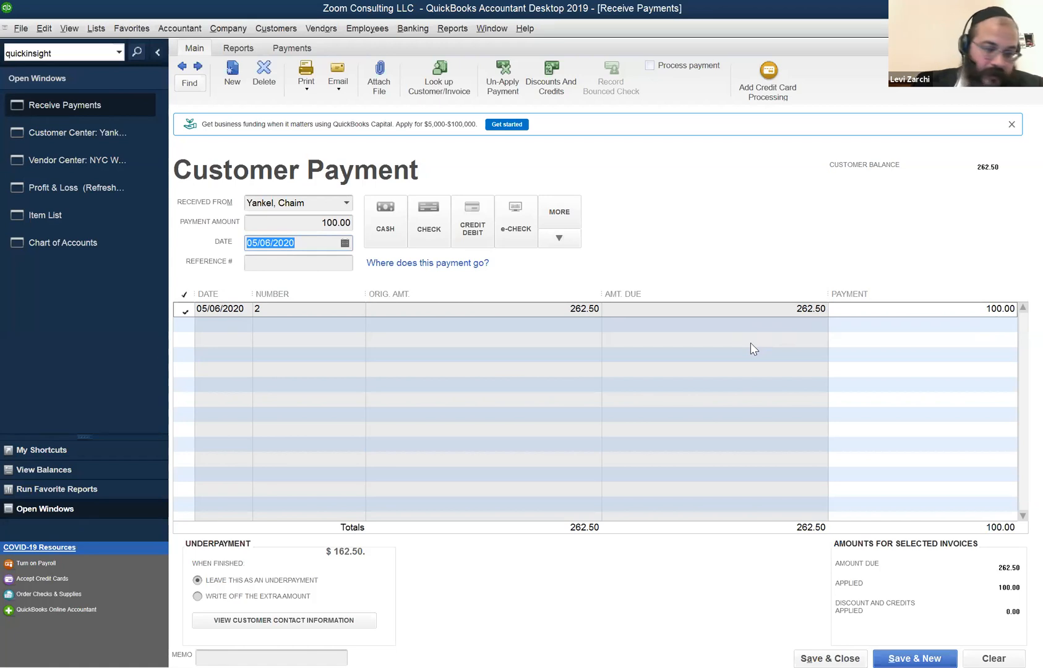
click(279, 417)
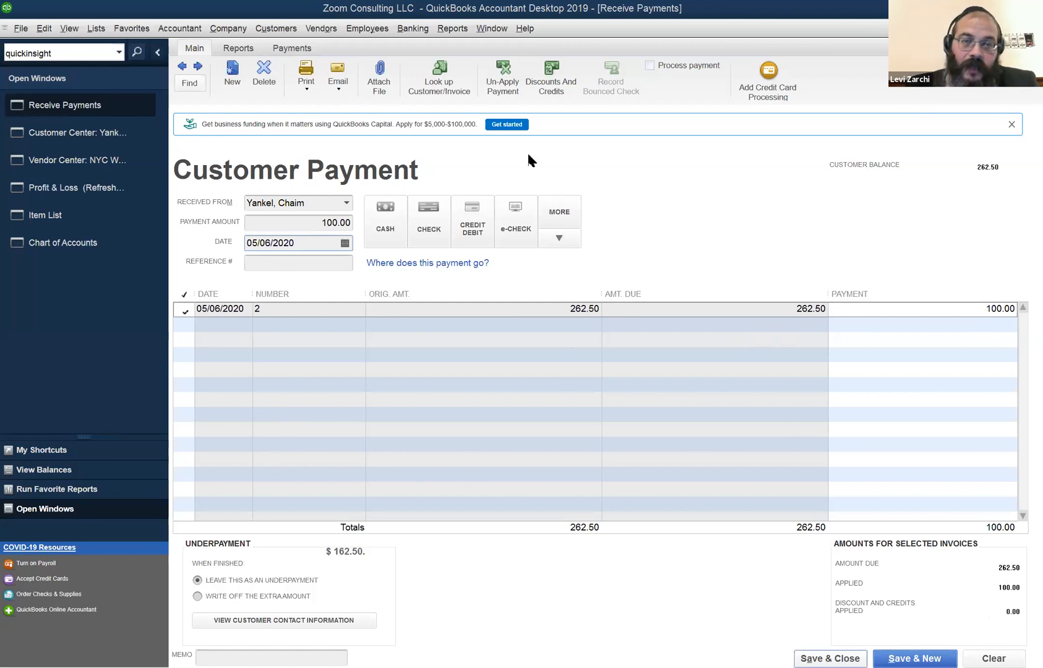
key(Escape)
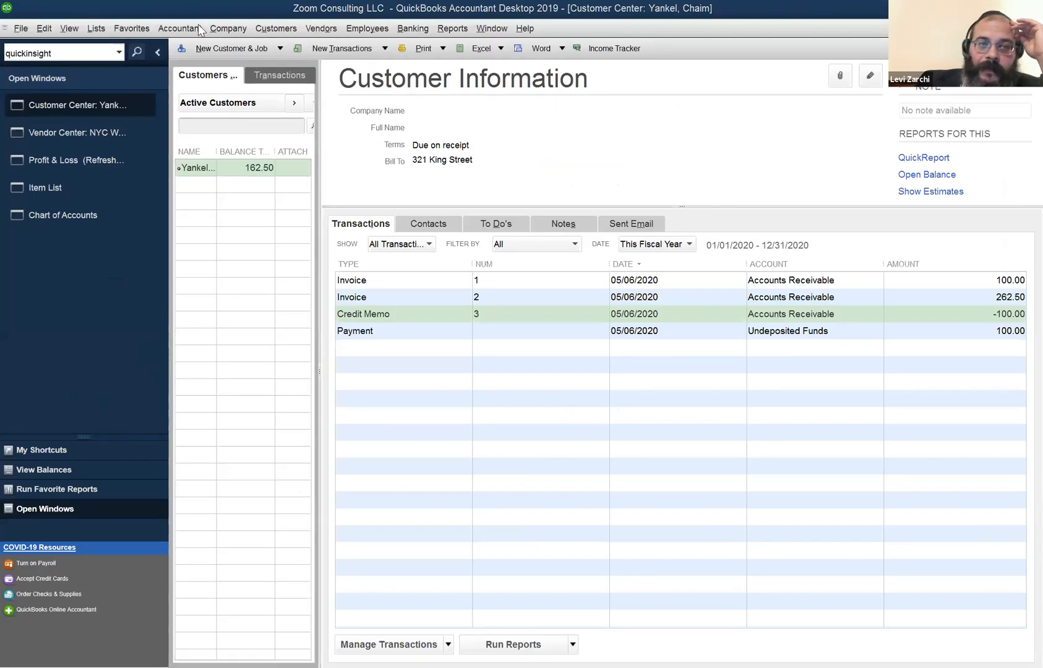
click(227, 28)
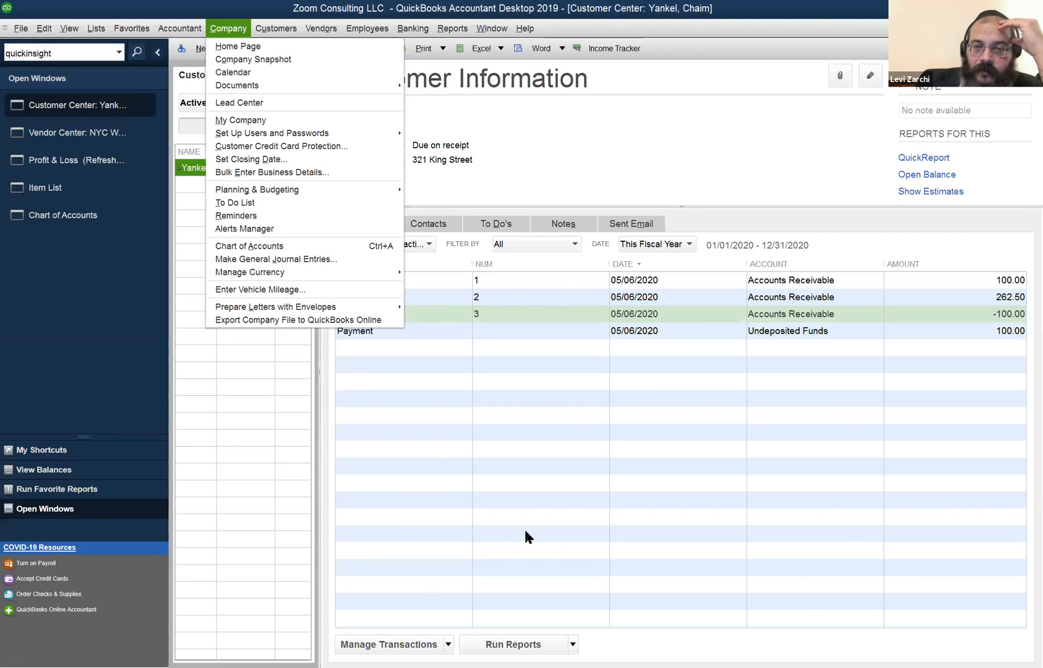
click(411, 29)
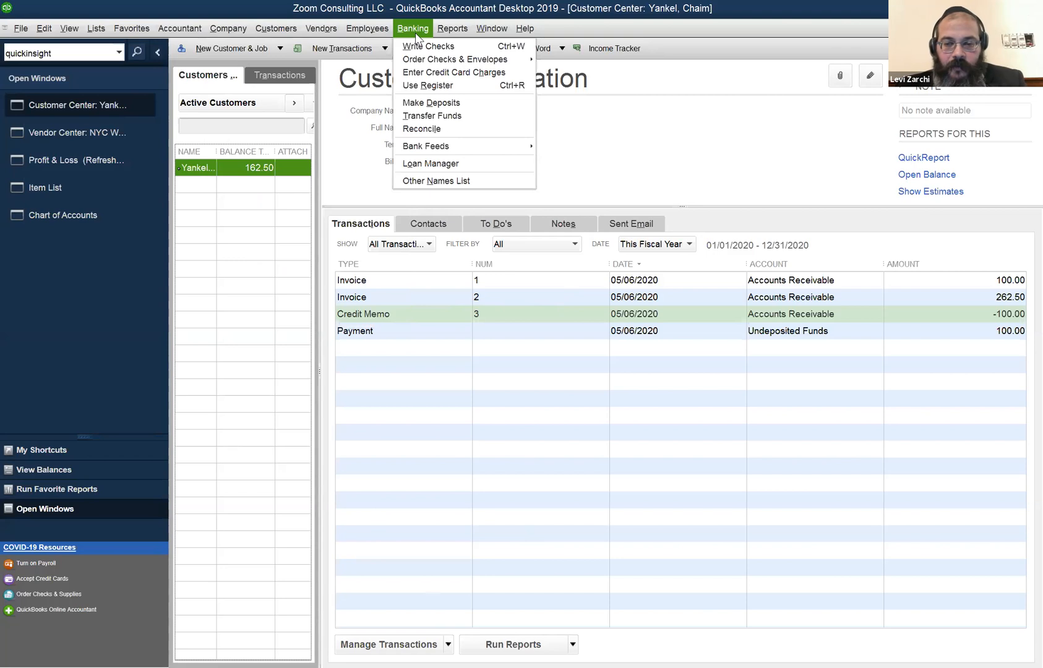
click(337, 562)
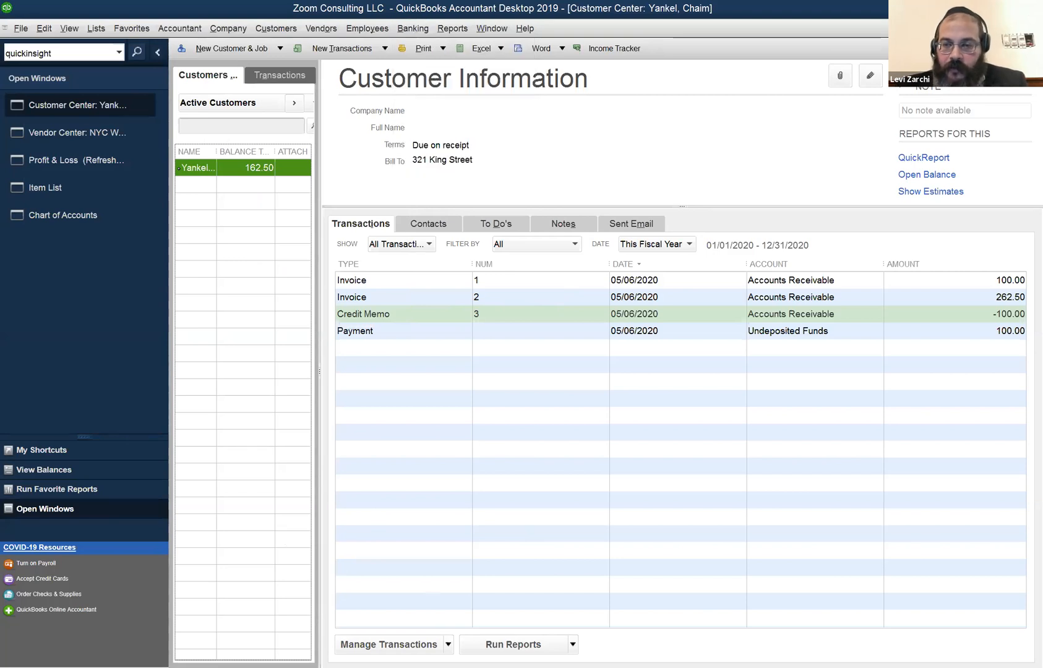
click(711, 388)
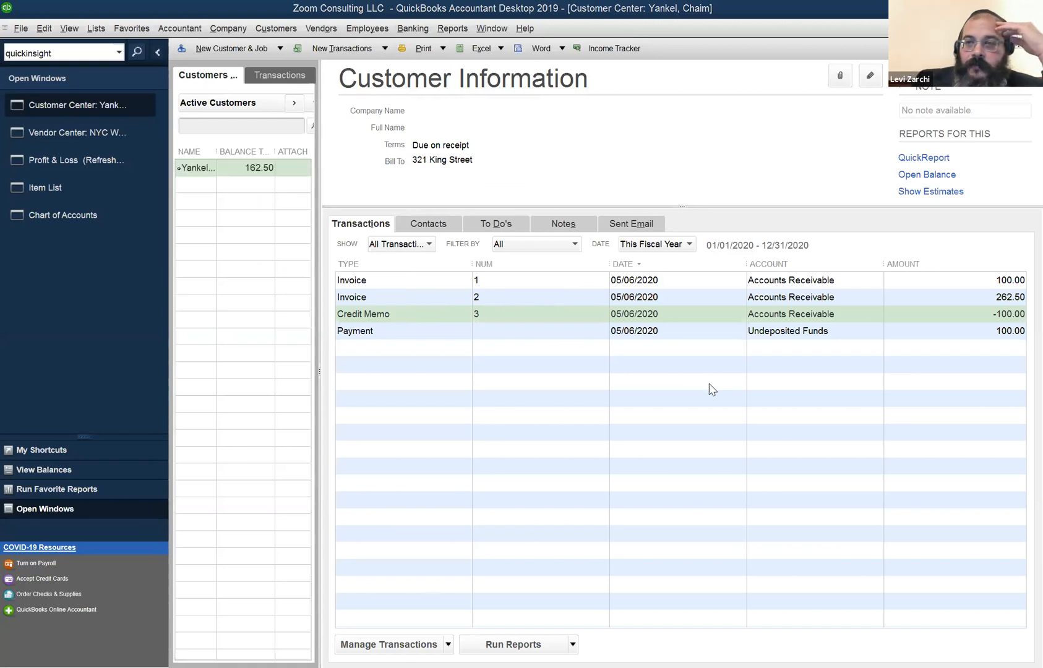
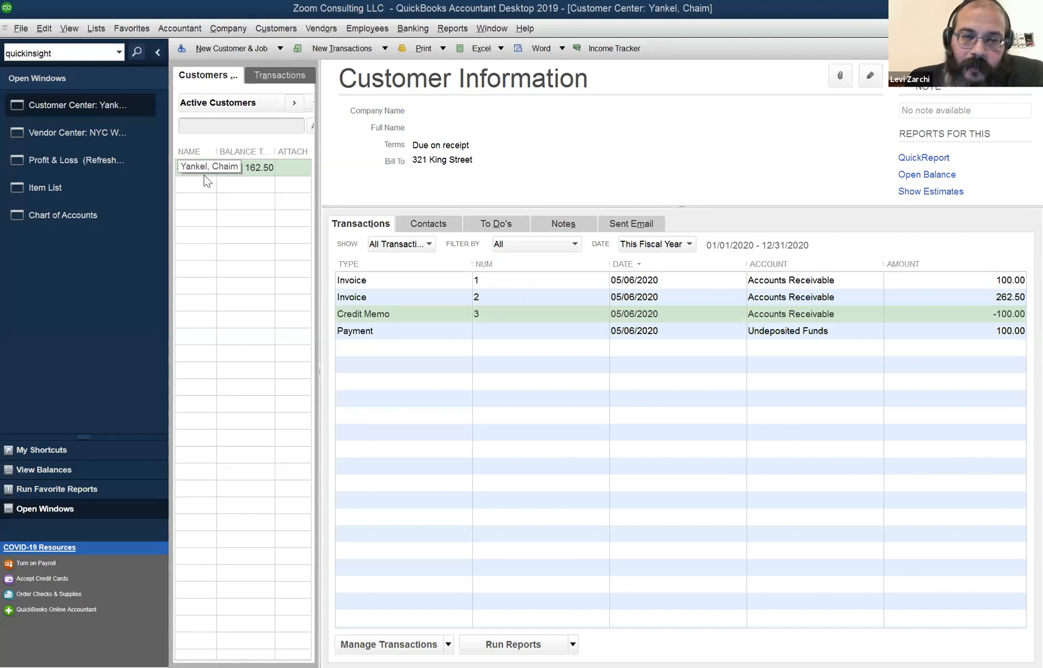
Open invoice 2 for editing and select the first line's quantity of 2.
click(356, 286)
double_click(357, 298)
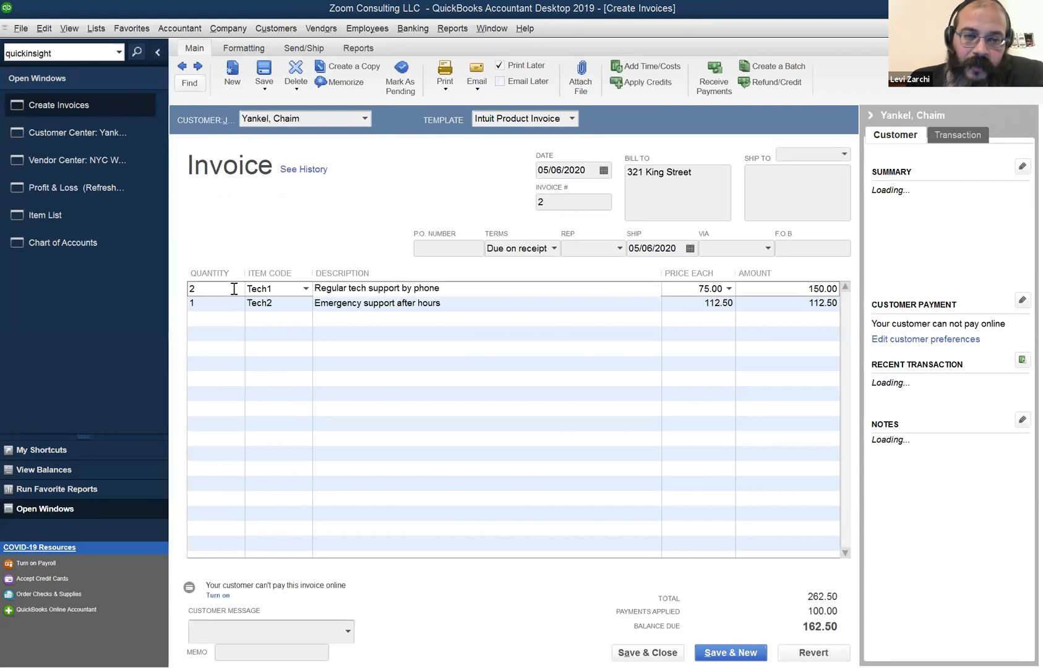
click(291, 289)
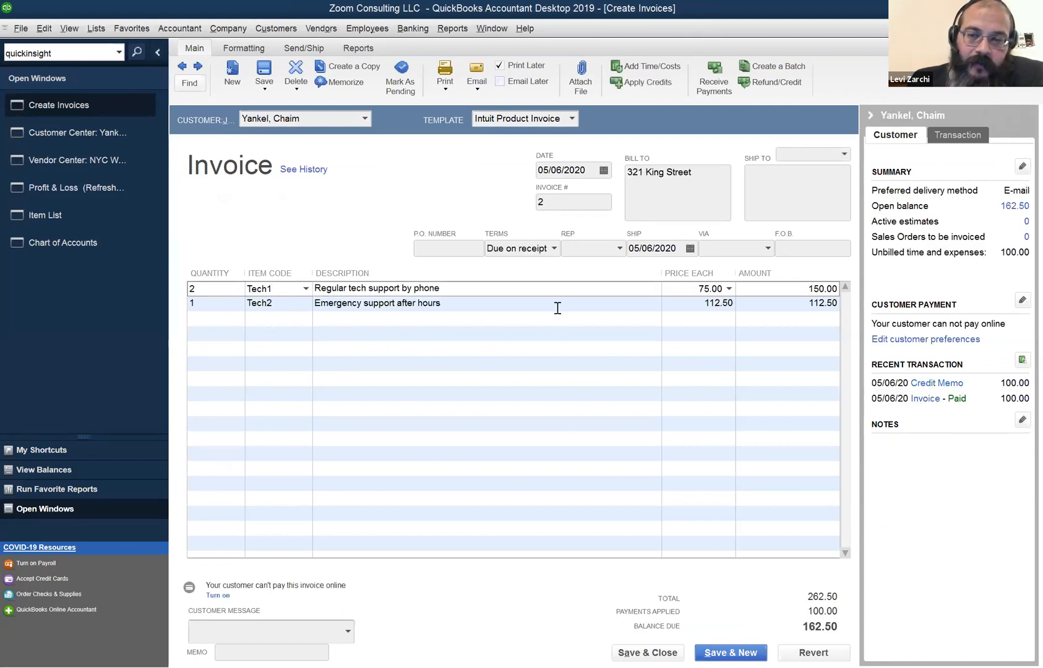
click(683, 289)
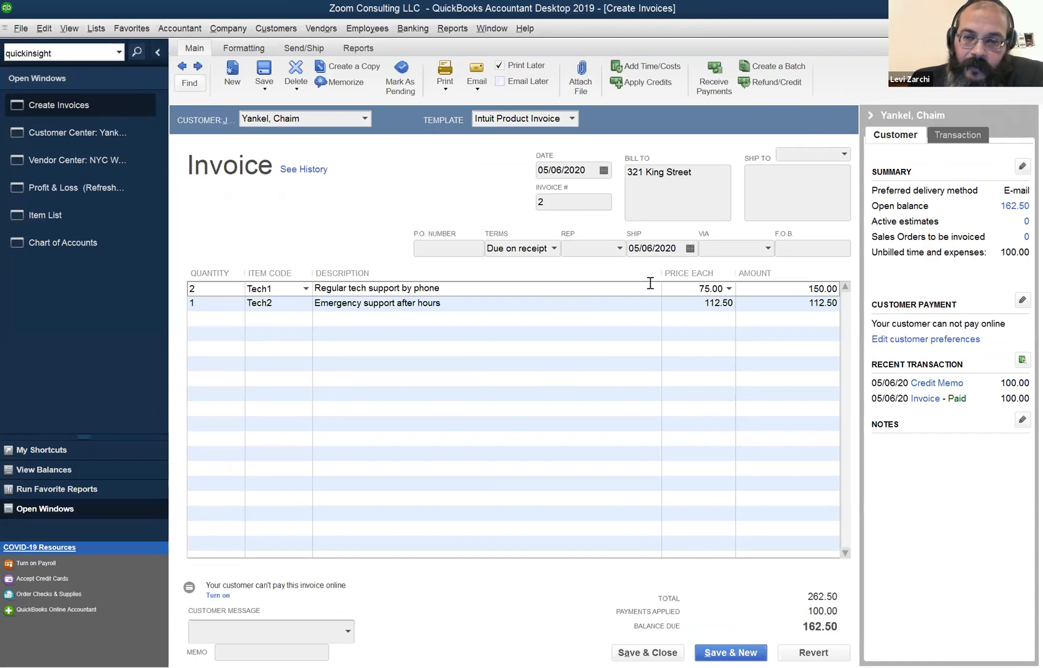
click(192, 290)
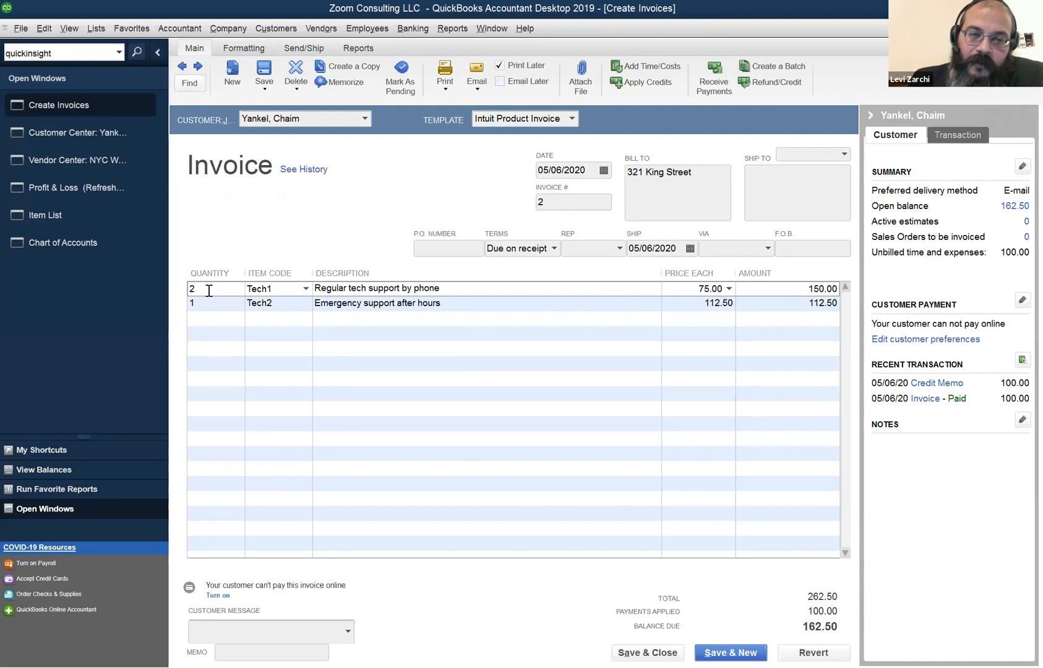
drag(209, 290, 179, 259)
text(1.5)
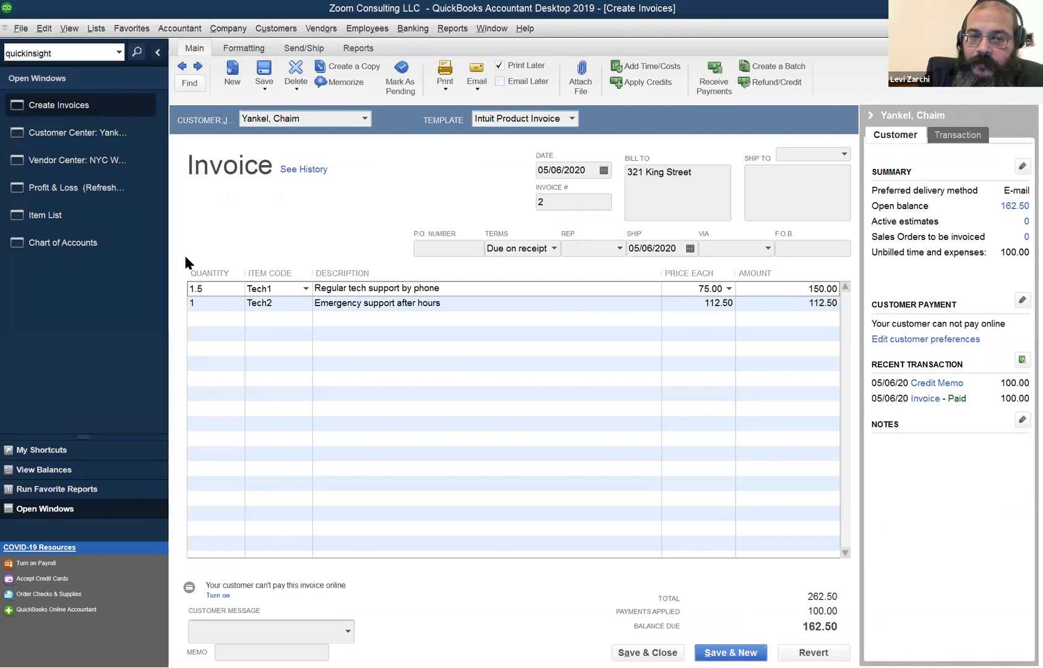
key(Tab)
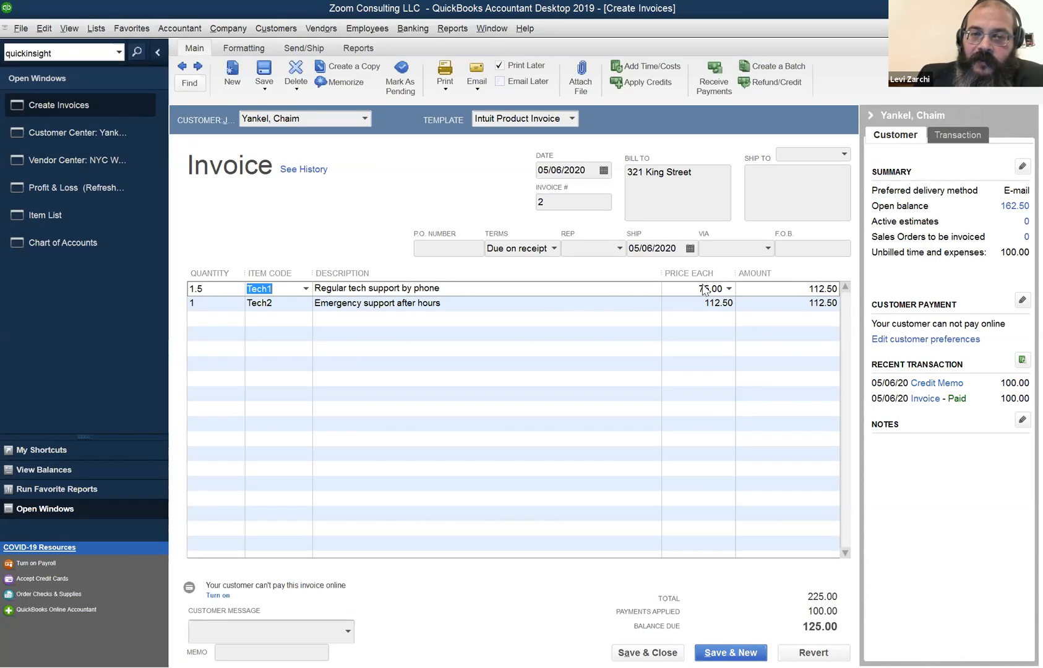
click(205, 303)
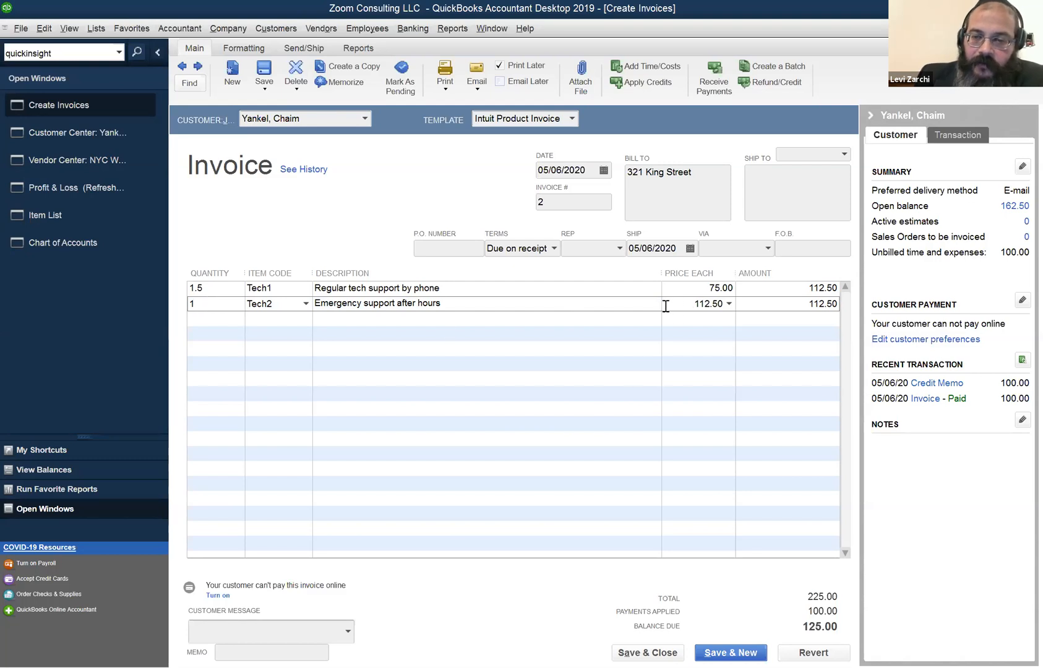
click(236, 289)
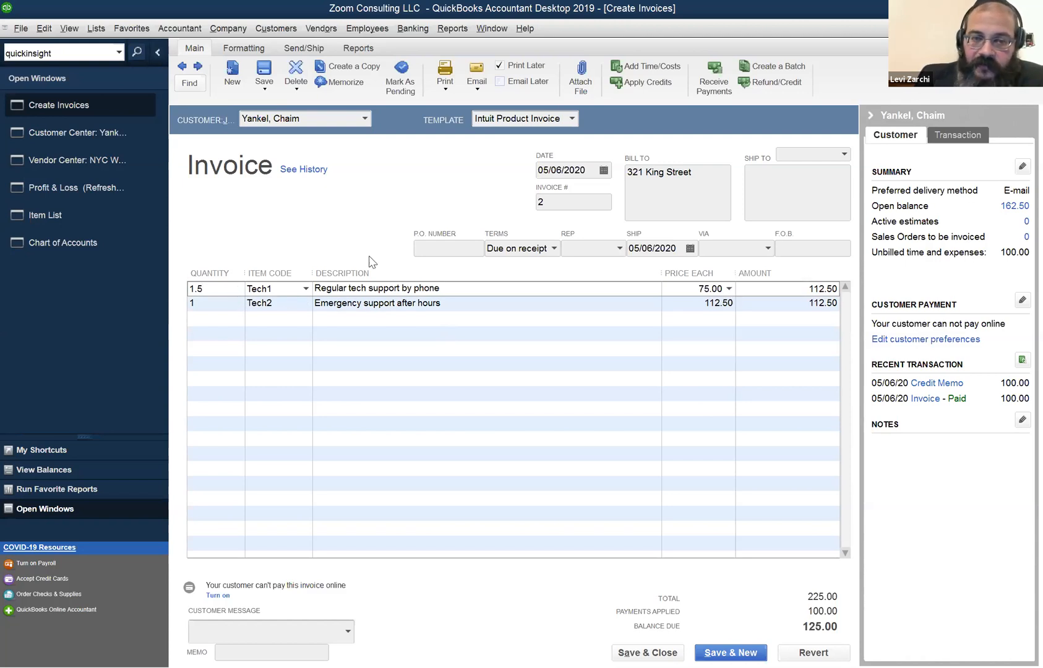
click(812, 652)
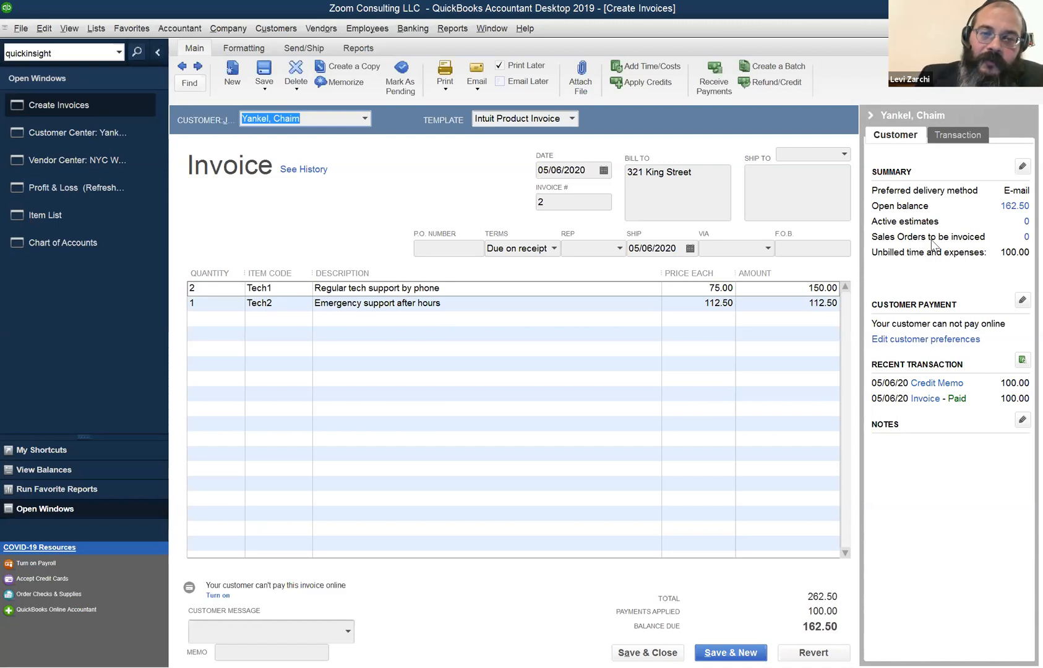
Change the first line's quantity to 0.25, making amount 18.75, total 131.25, balance 31.25.
click(355, 285)
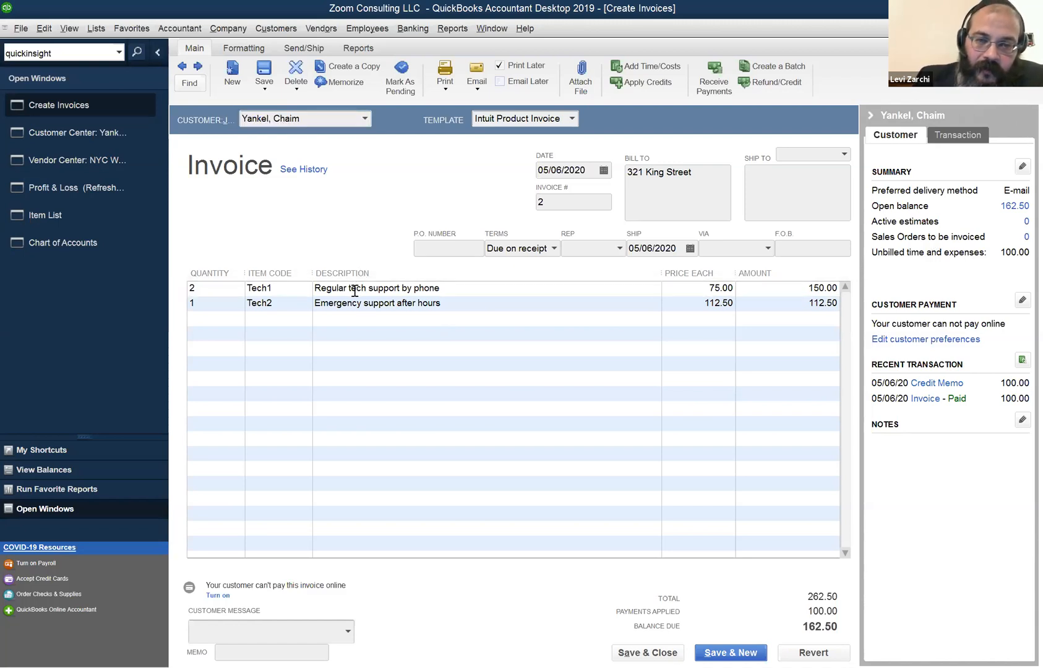
click(460, 301)
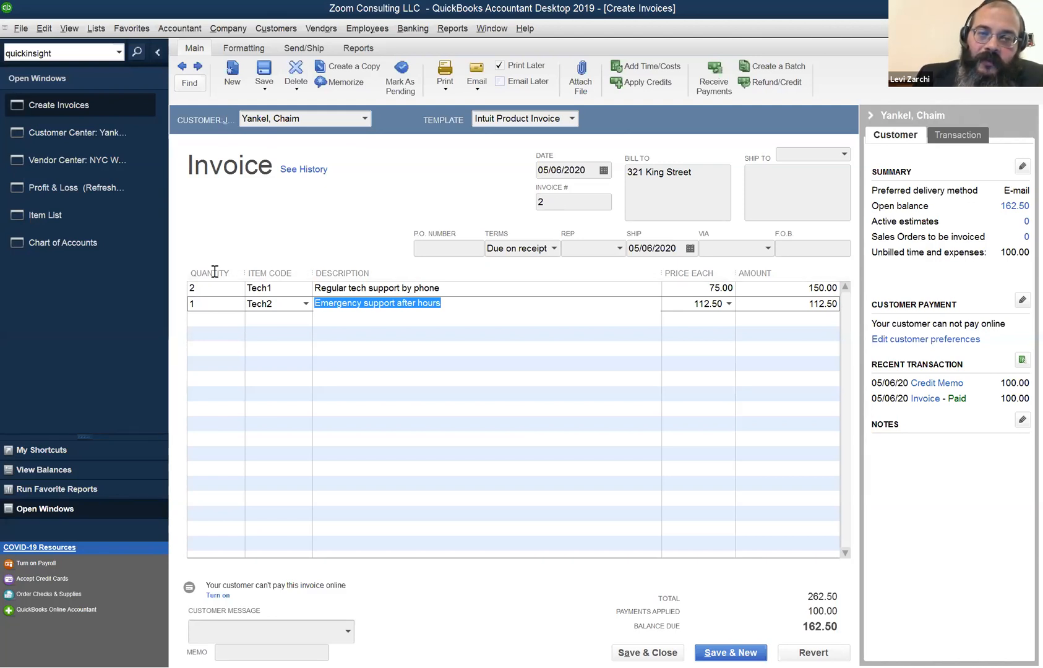
drag(209, 289, 150, 279)
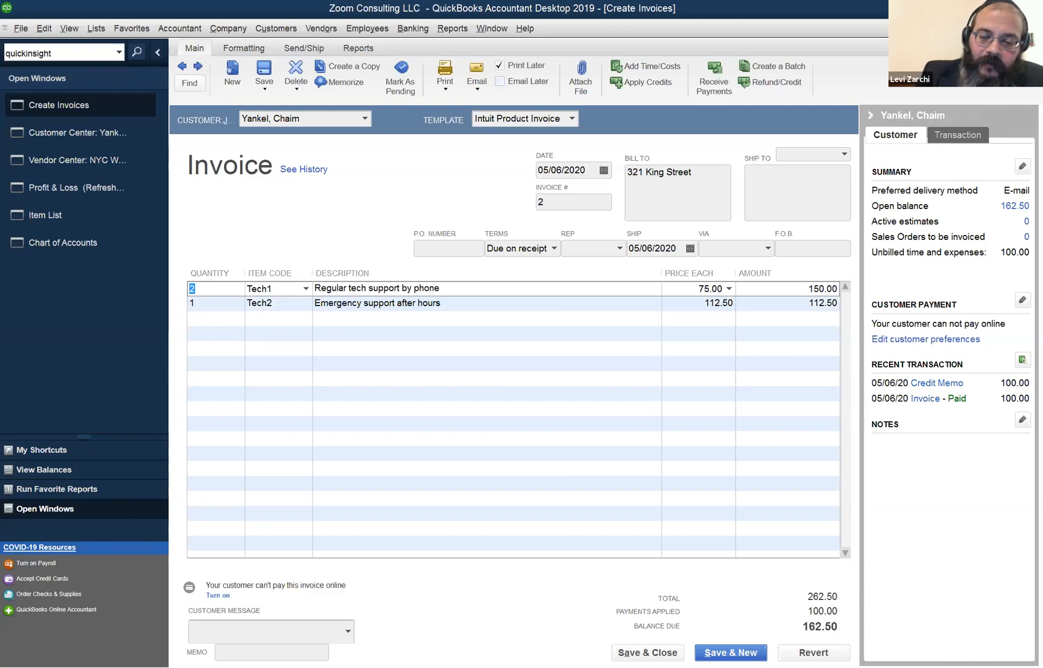
text(.25)
key(Tab)
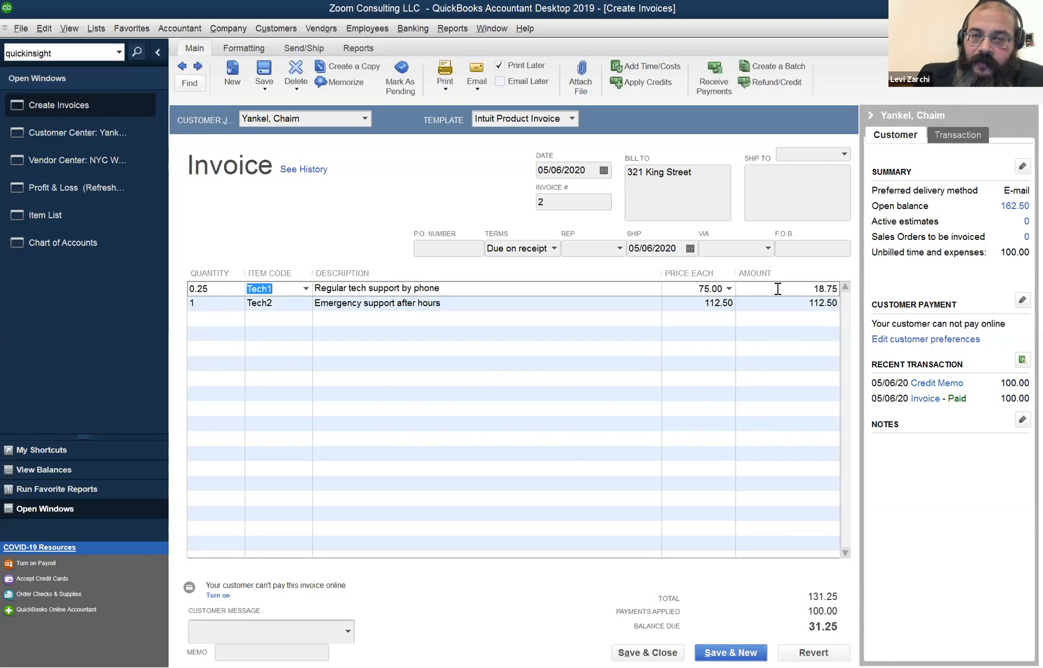
Reselect the 0.25 quantity on the first invoice line so it can be replaced.
click(220, 290)
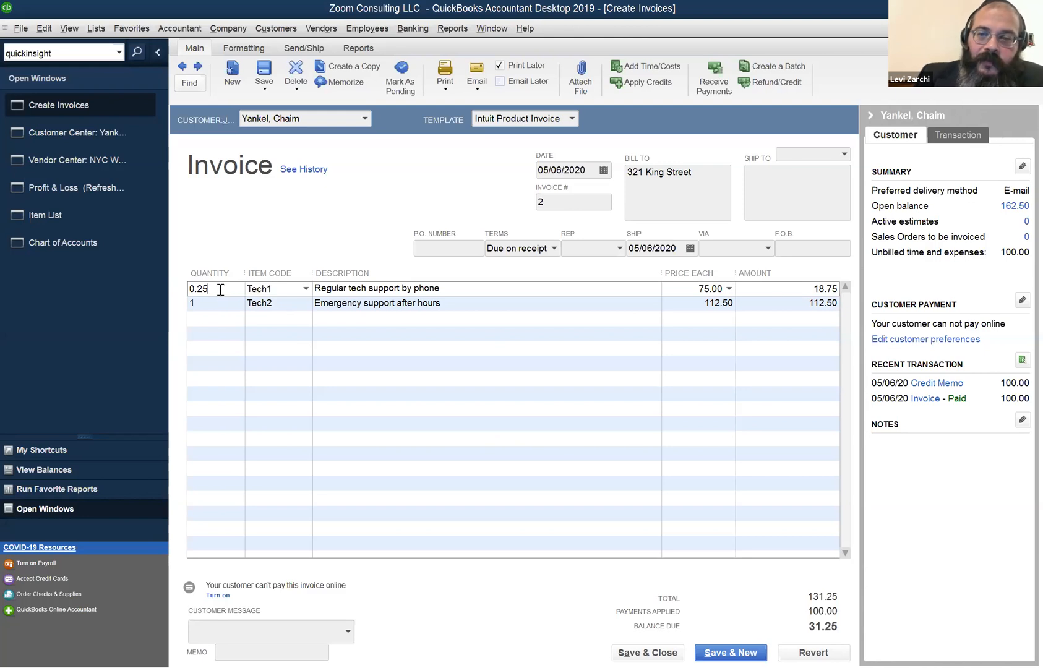
drag(220, 290, 146, 269)
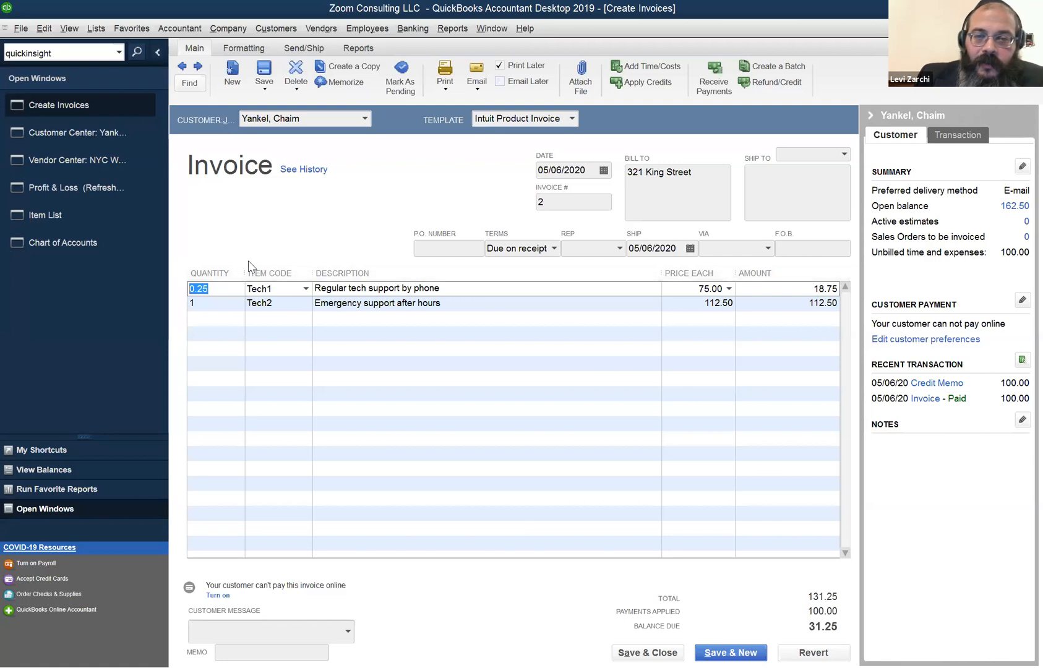
click(212, 287)
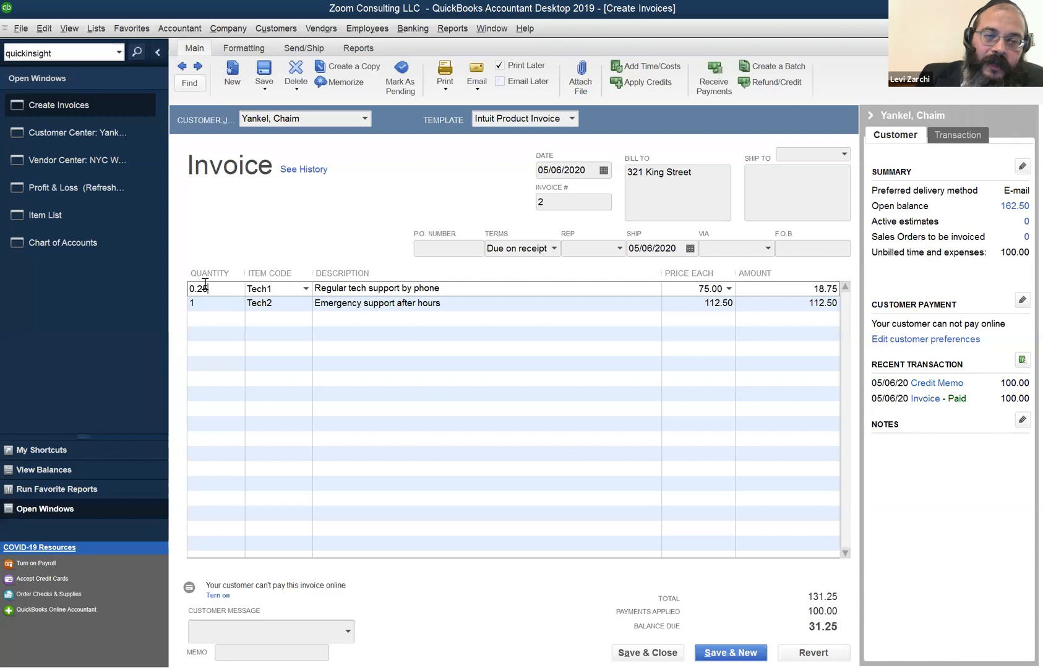
drag(201, 287, 170, 274)
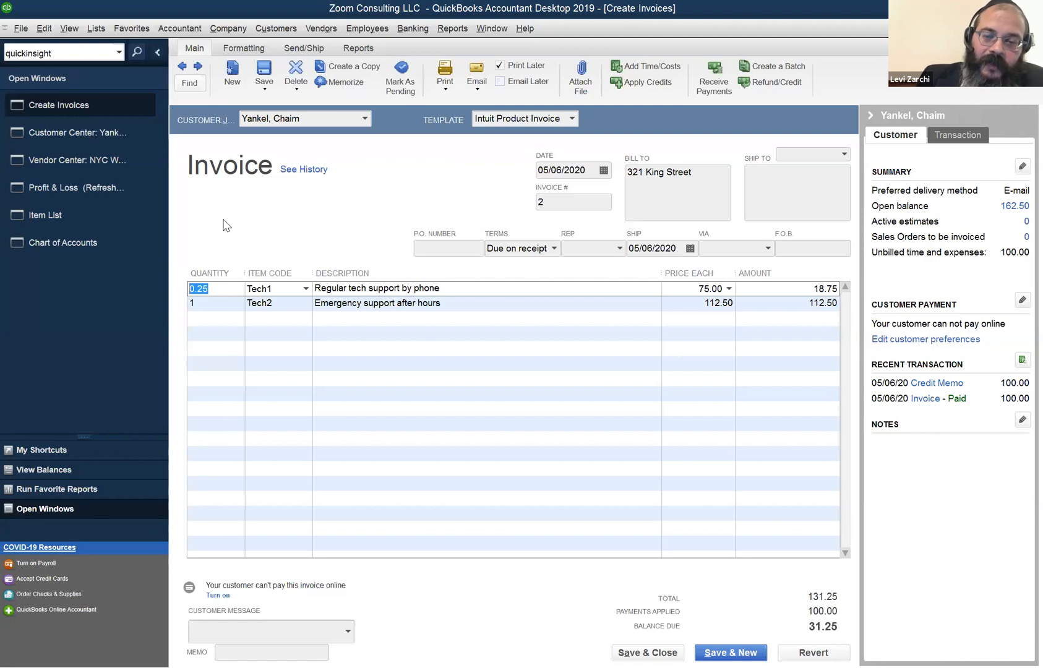
Try a quantity of 0.5, then revert invoice 2 to its original 262.50 total.
text(.5)
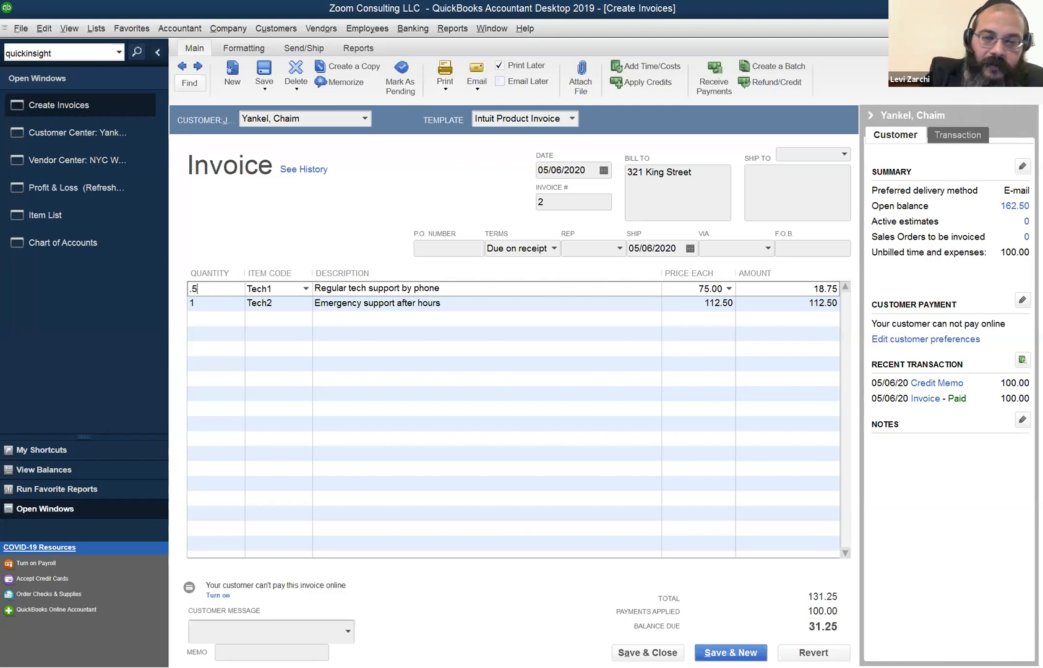
key(Tab)
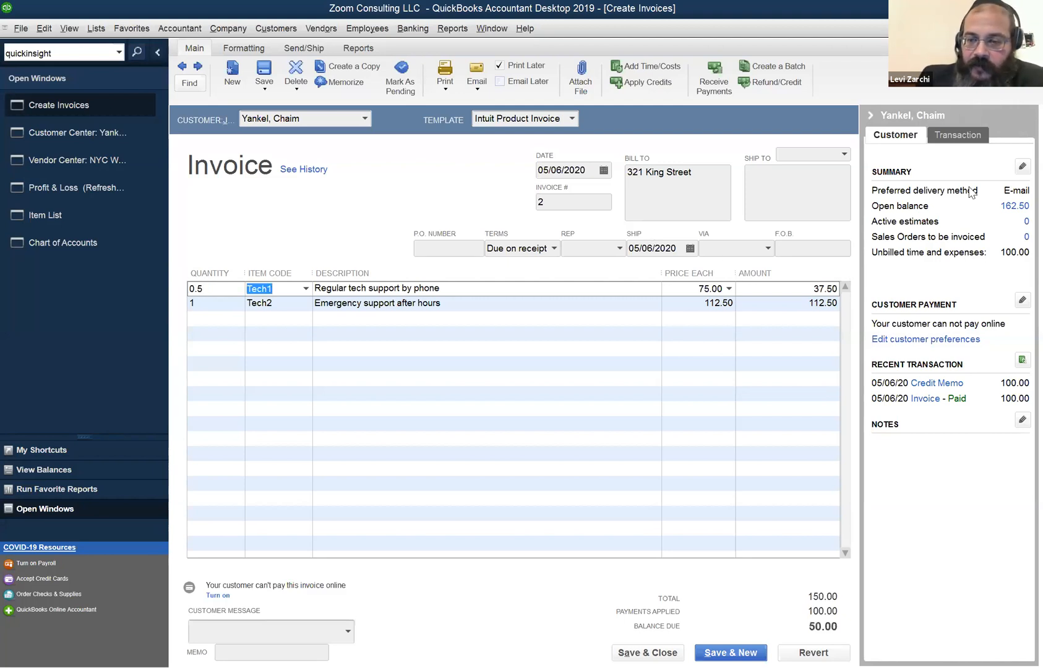
click(814, 652)
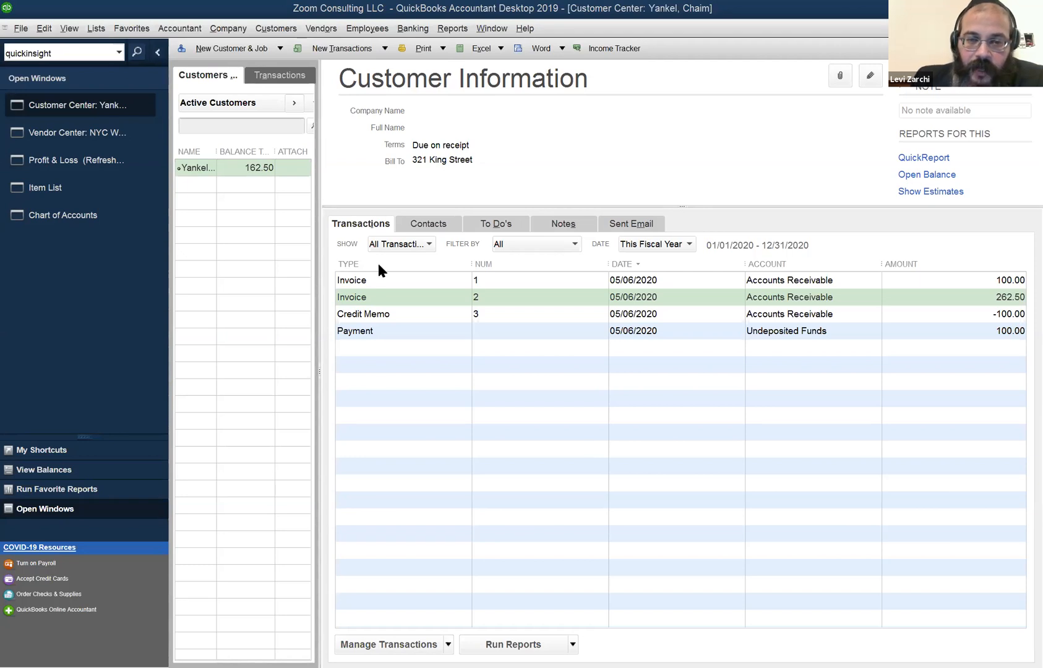
Select the 262.50 Invoice 2 row and open its Transaction Journal with Ctrl+Y.
click(406, 280)
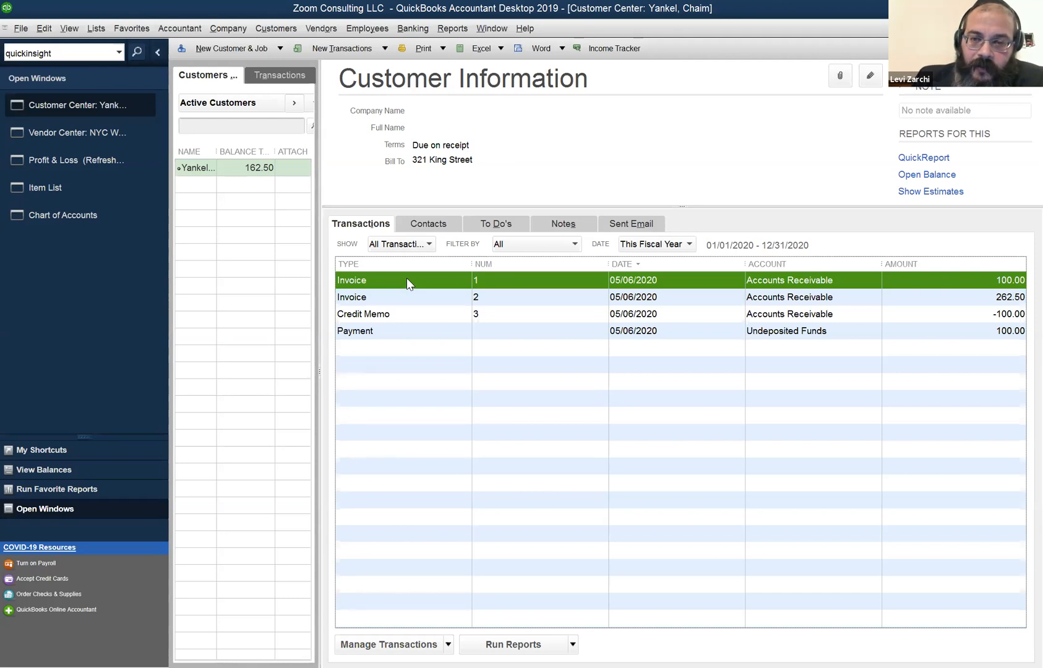
click(356, 265)
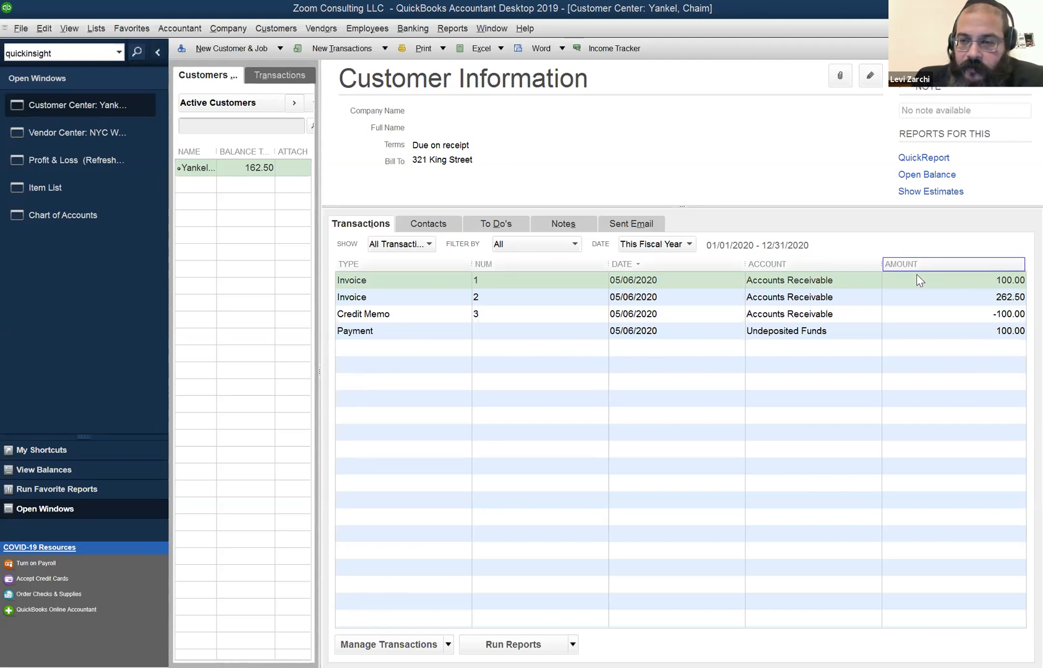
click(433, 299)
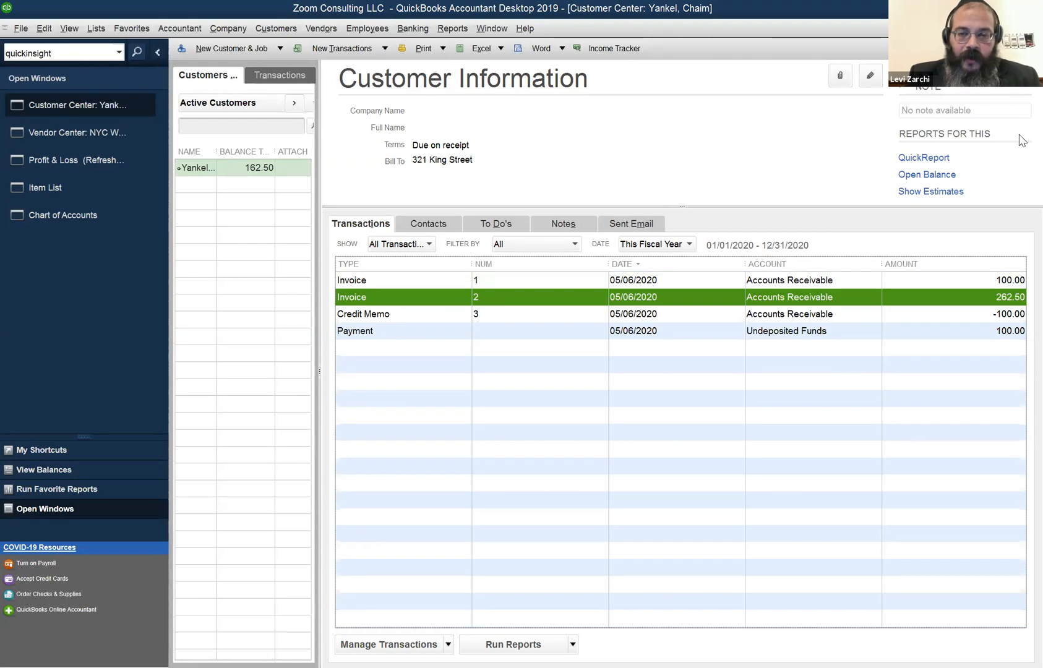
key(ctrl+y)
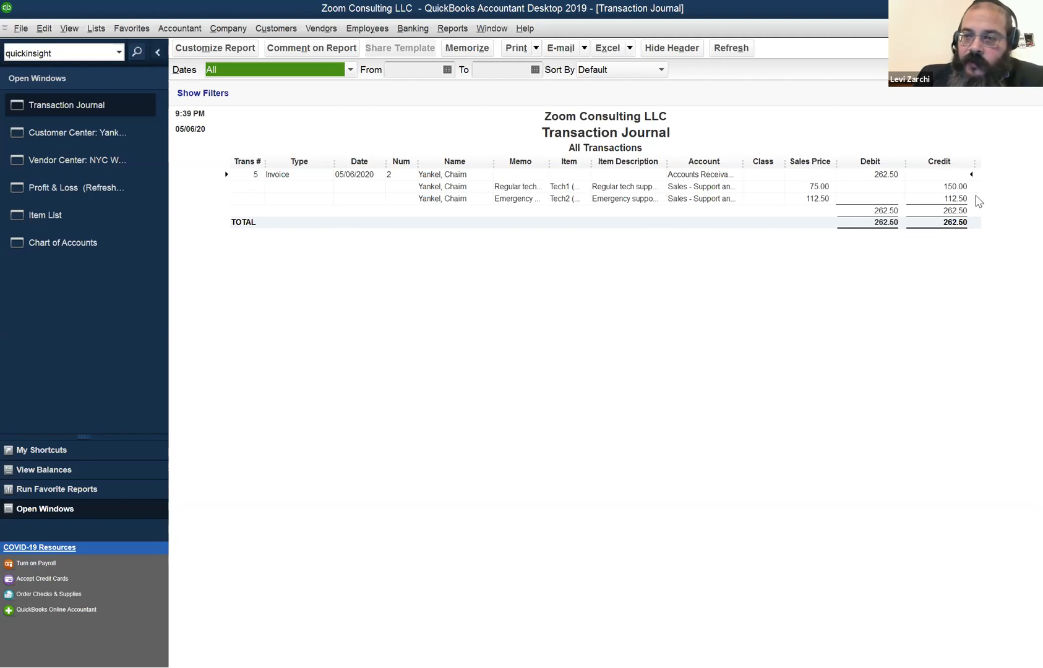
Close Invoice 2's journal and switch to the May 1–6, 2020 Profit & Loss report.
click(872, 223)
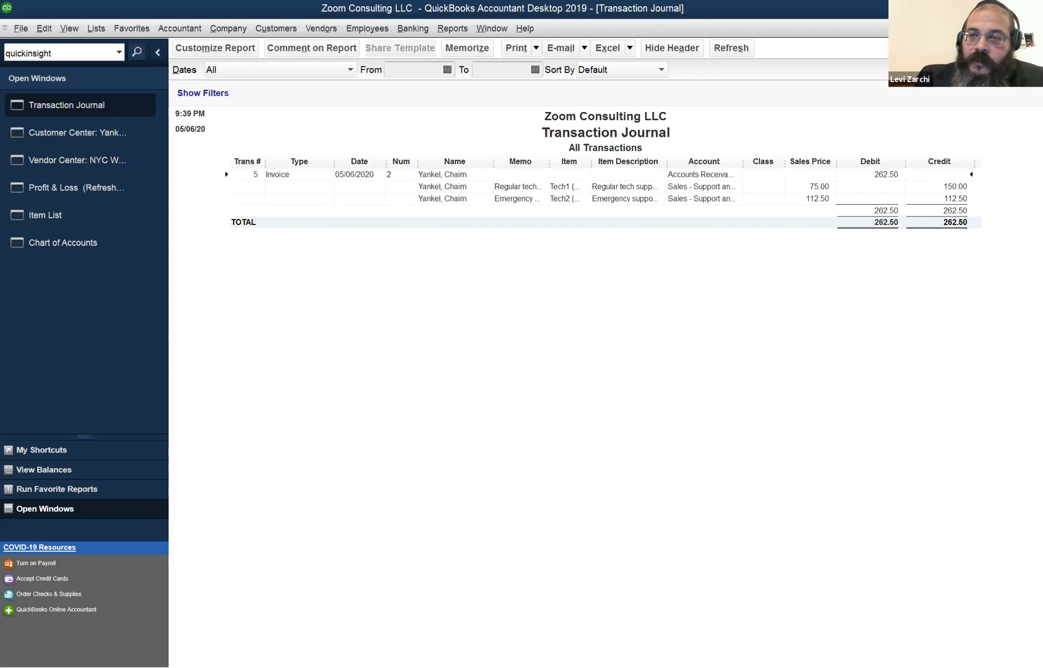
key(Escape)
click(495, 28)
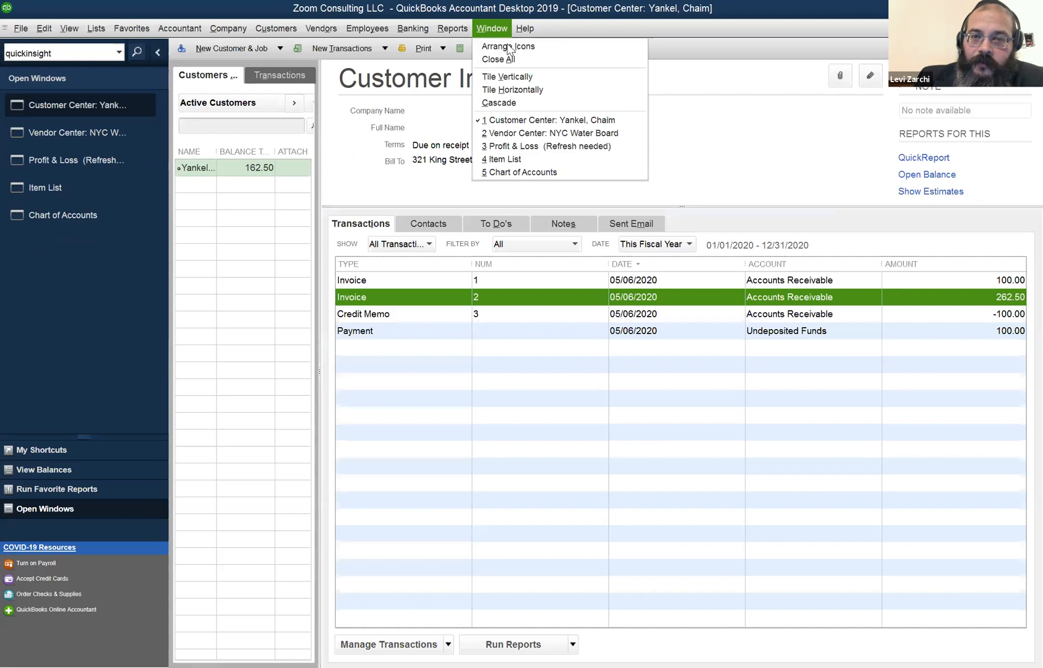
click(530, 154)
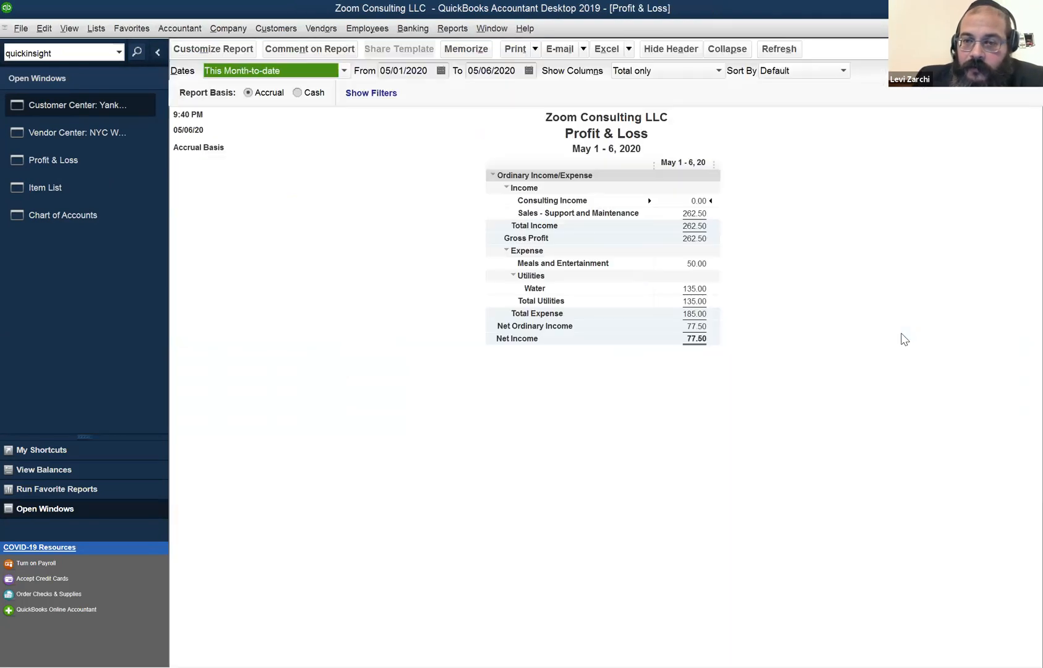
Drill into the 262.50 Support and Maintenance sales, then the 50.00 Meals and Entertainment amount.
double_click(693, 211)
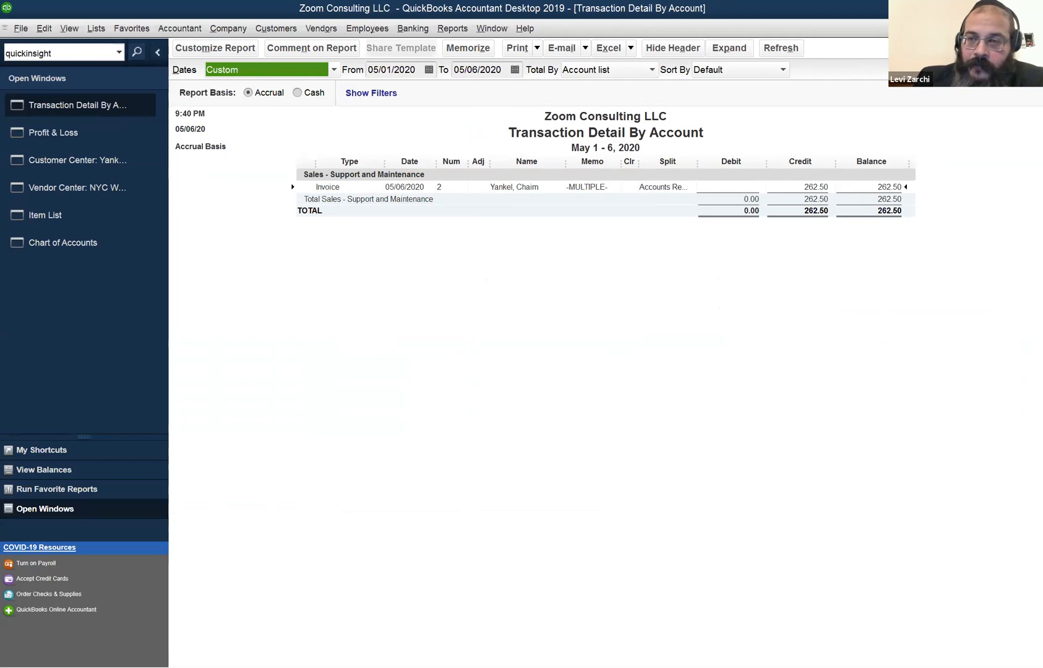
key(Escape)
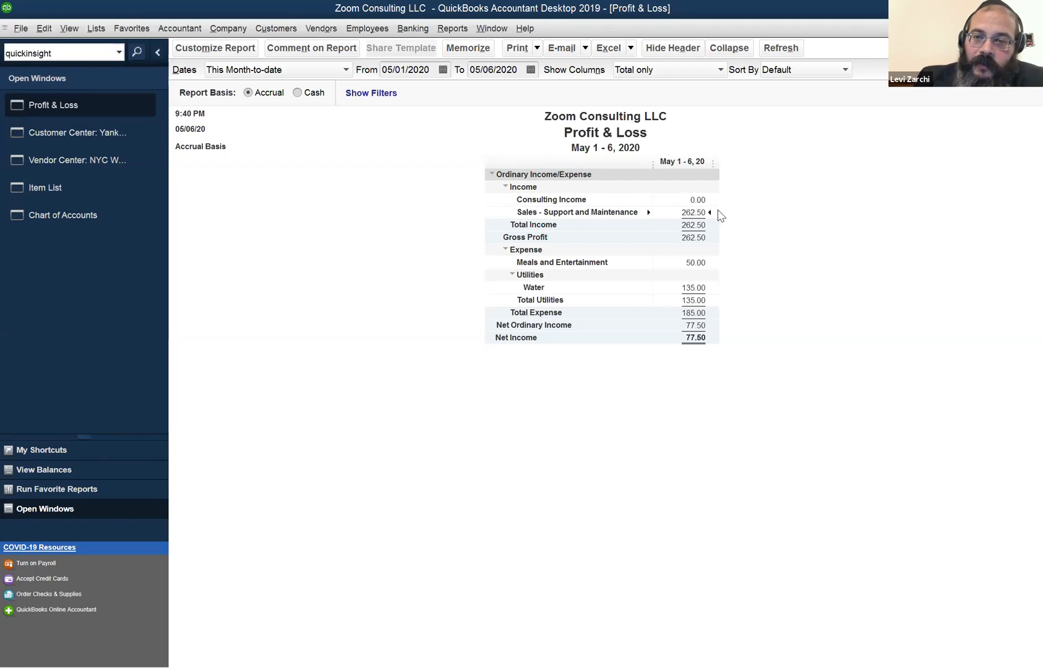
double_click(691, 210)
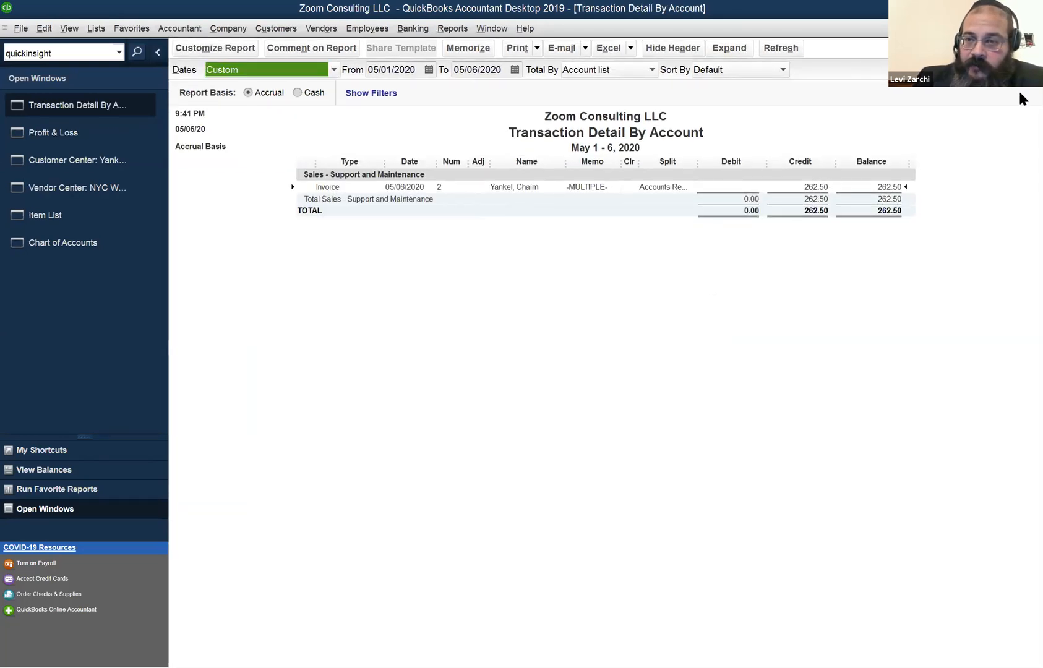
click(1034, 28)
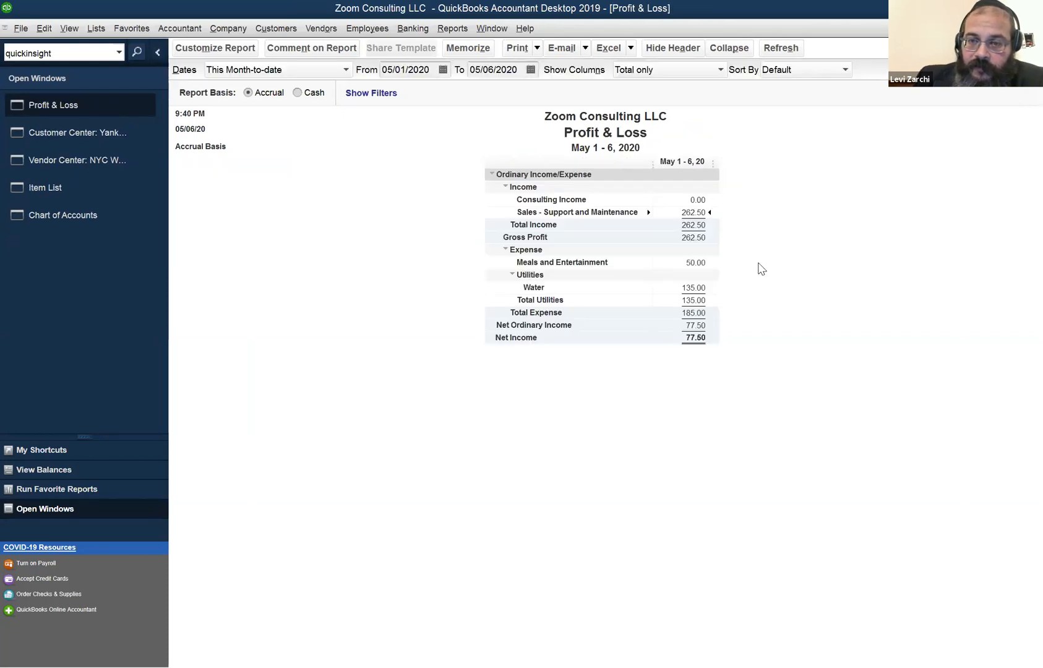
double_click(704, 261)
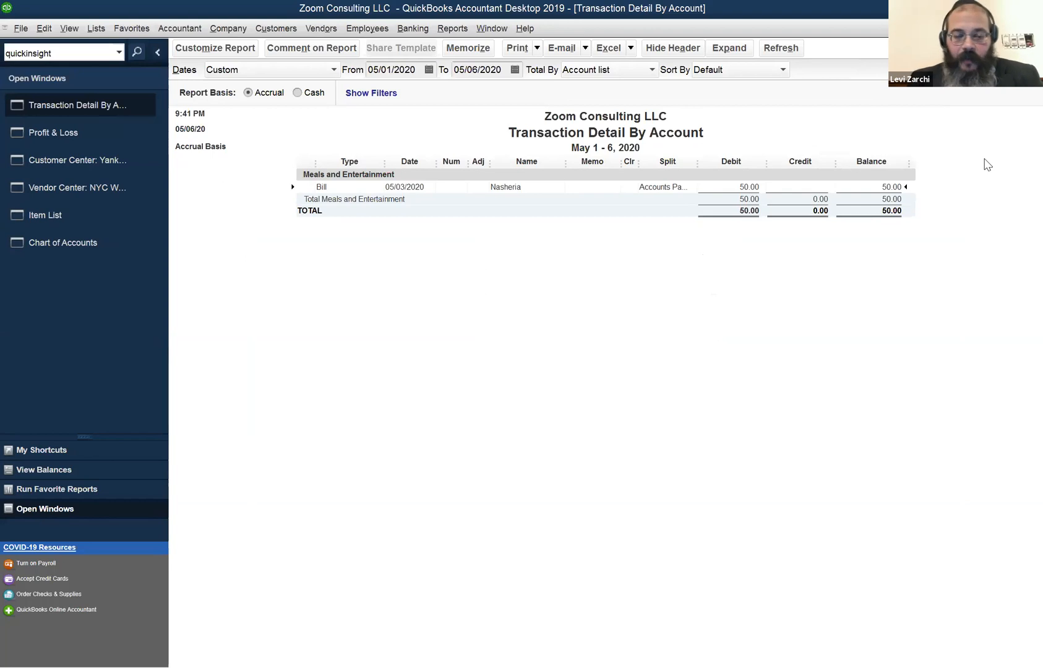
Open the Transaction Journal for the May 3 Meals and Entertainment bill of 50.00.
key(ctrl+y)
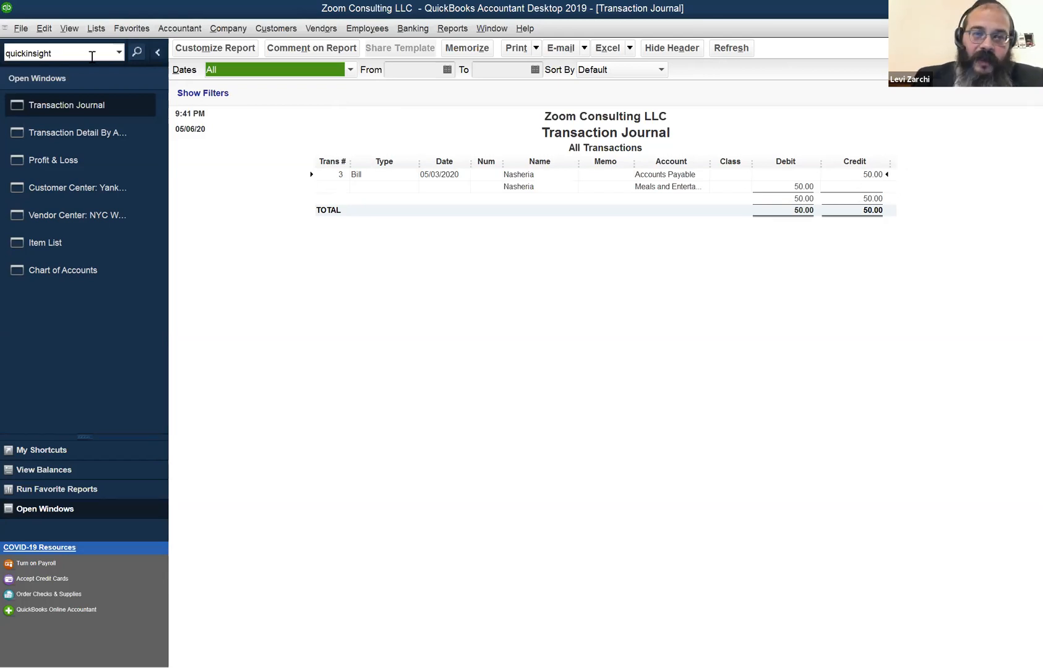
click(227, 29)
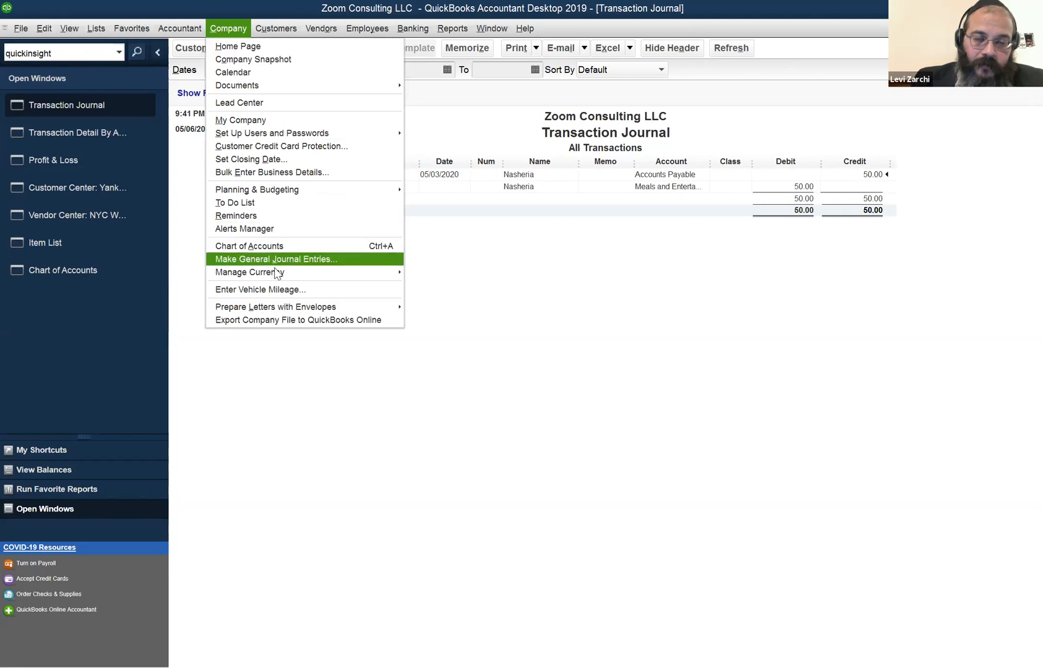
click(298, 259)
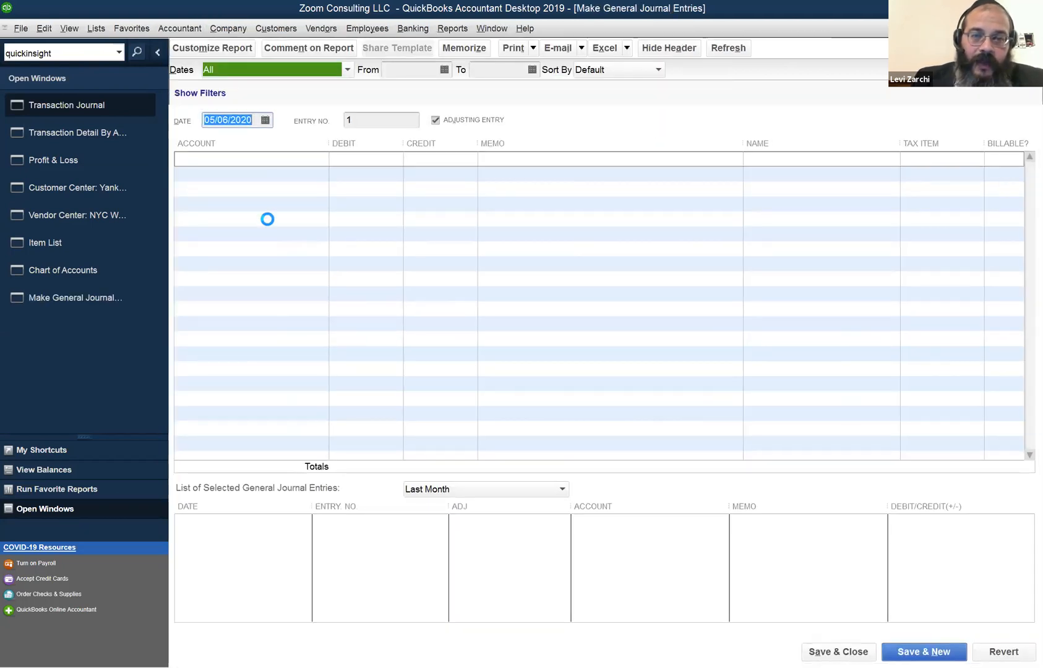
click(599, 306)
click(321, 162)
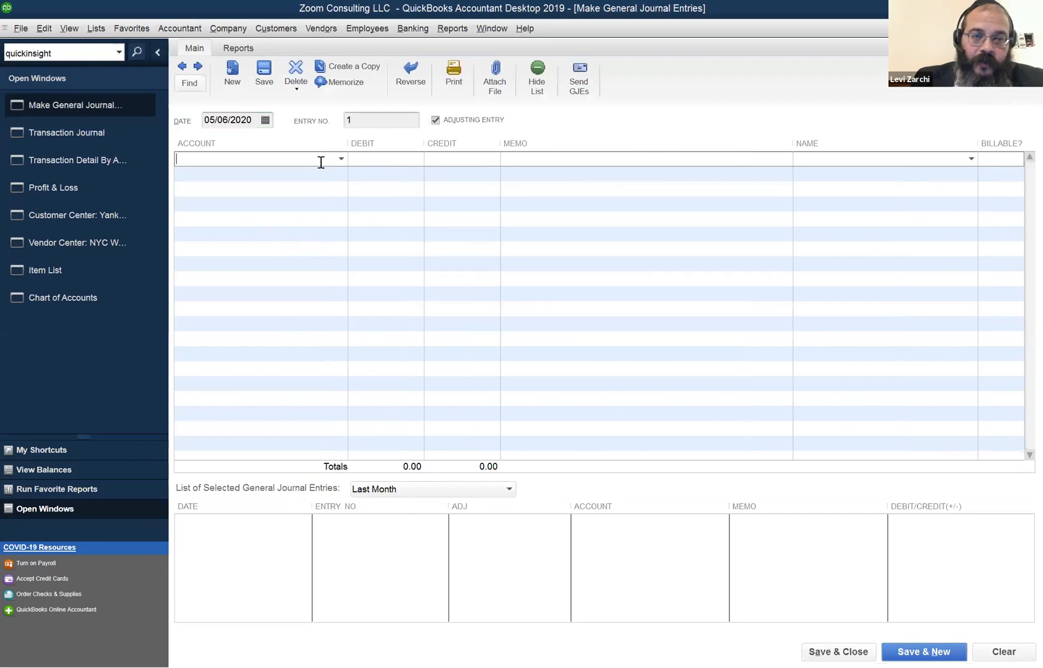
click(340, 161)
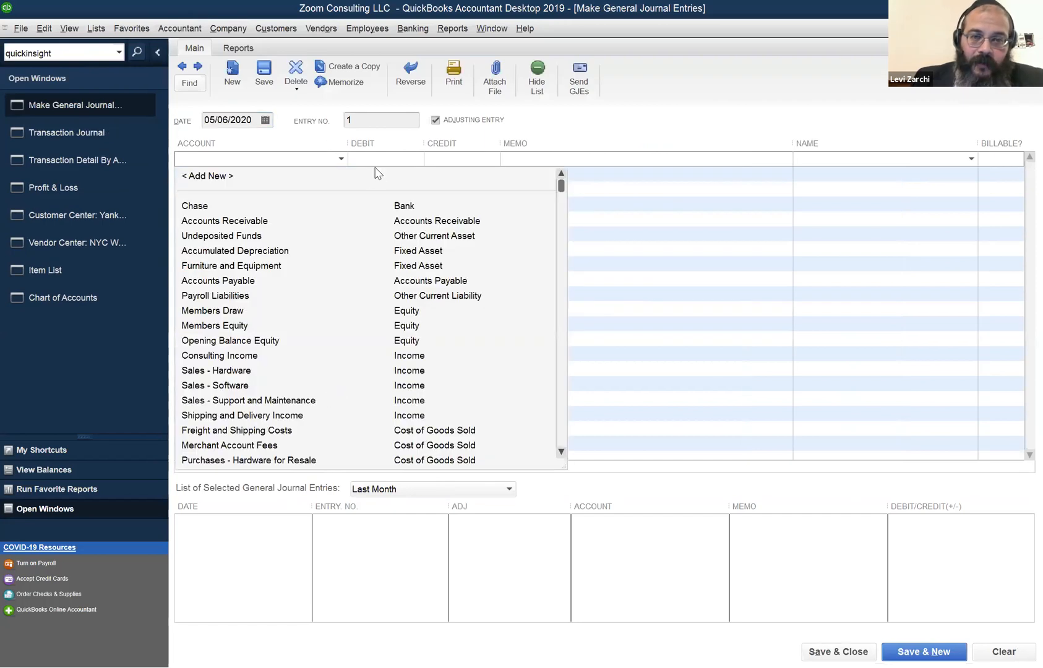
click(386, 160)
click(455, 161)
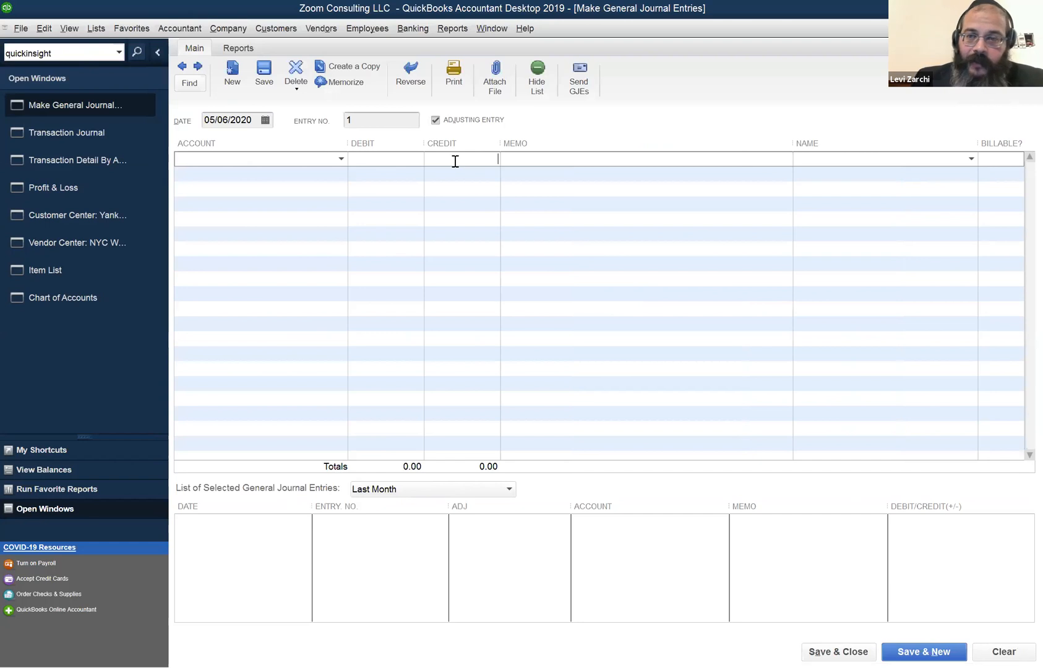
click(973, 163)
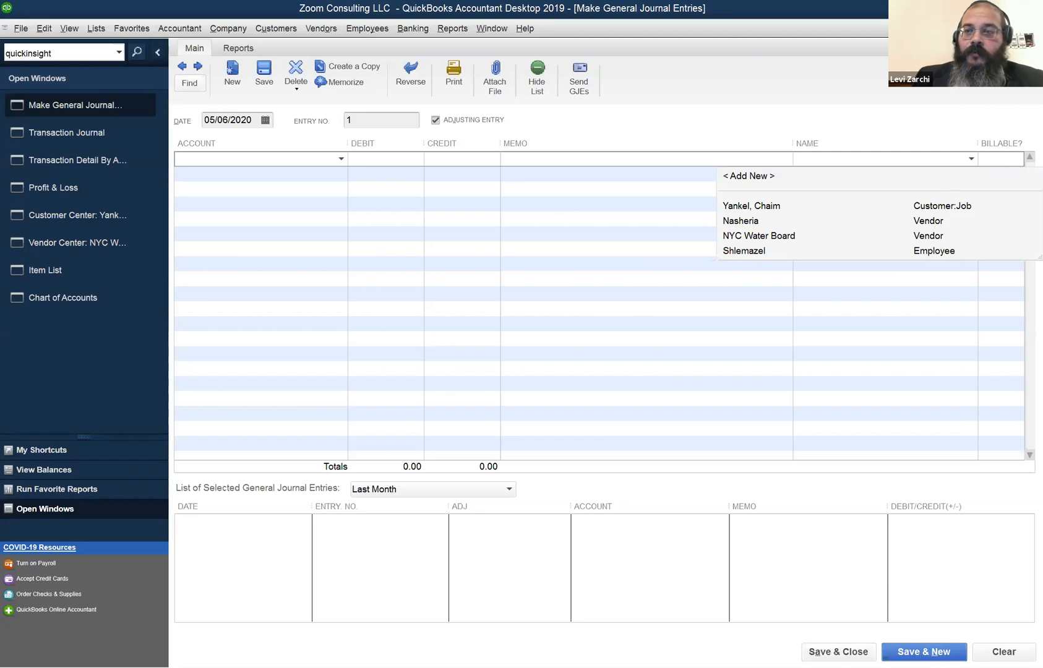
click(1034, 28)
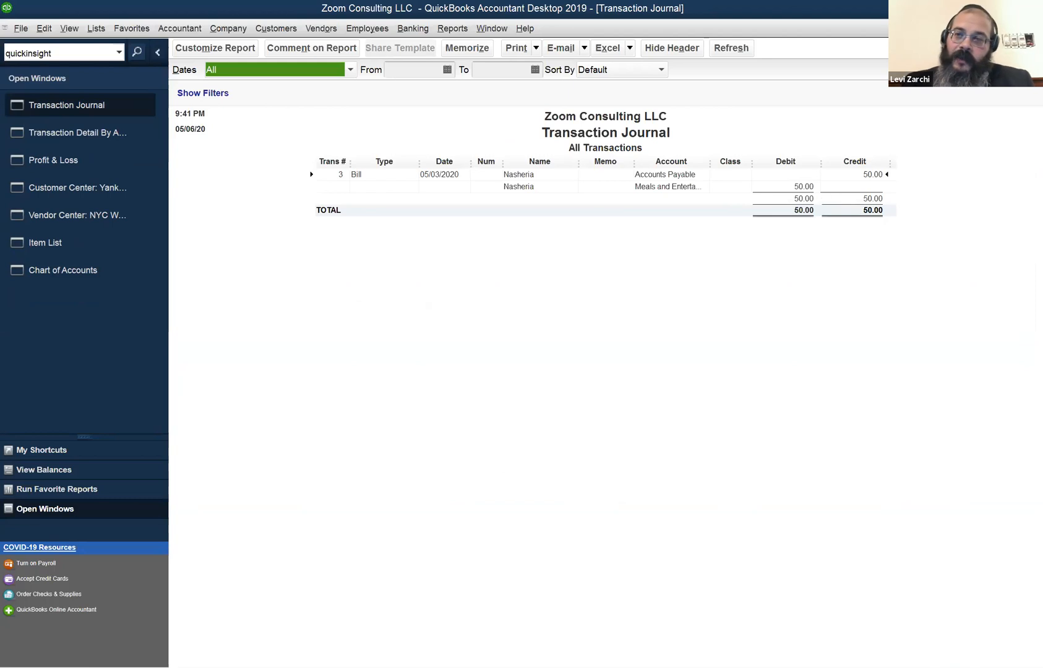
Close the journal, reports, customer and vendor centres and item list, leaving only Reminders.
click(1034, 29)
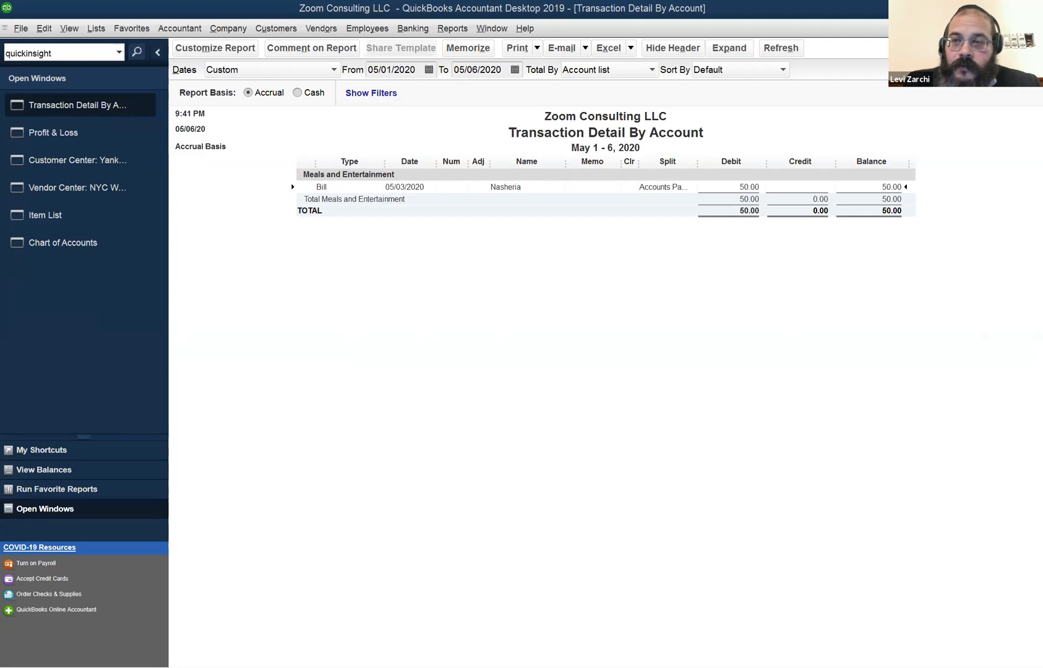
key(Escape)
key(Escape)
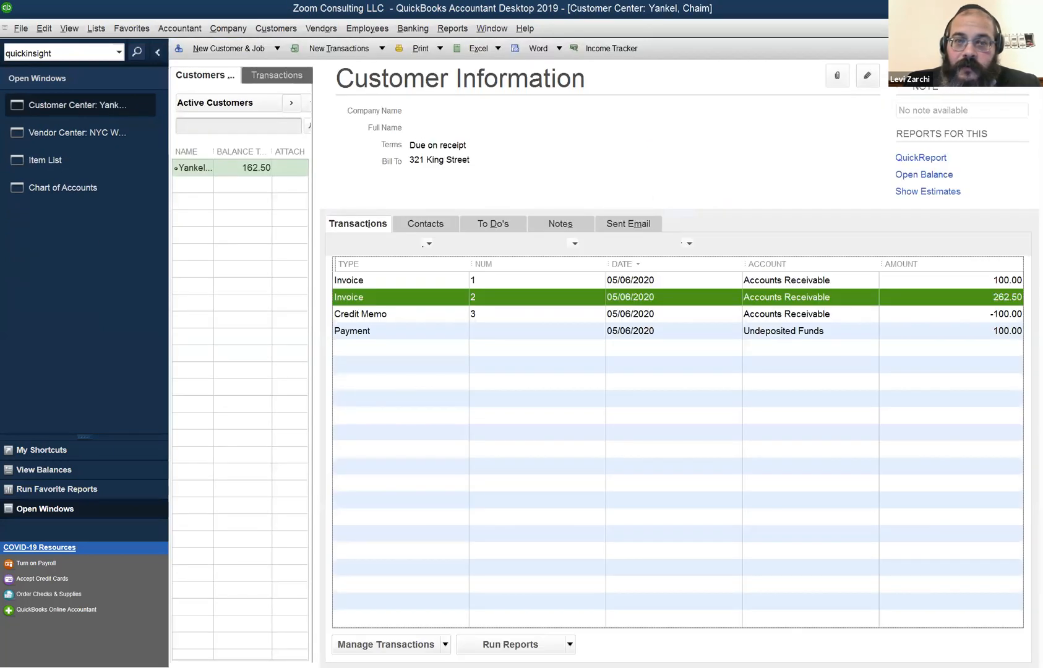
key(Escape)
key(Escape)
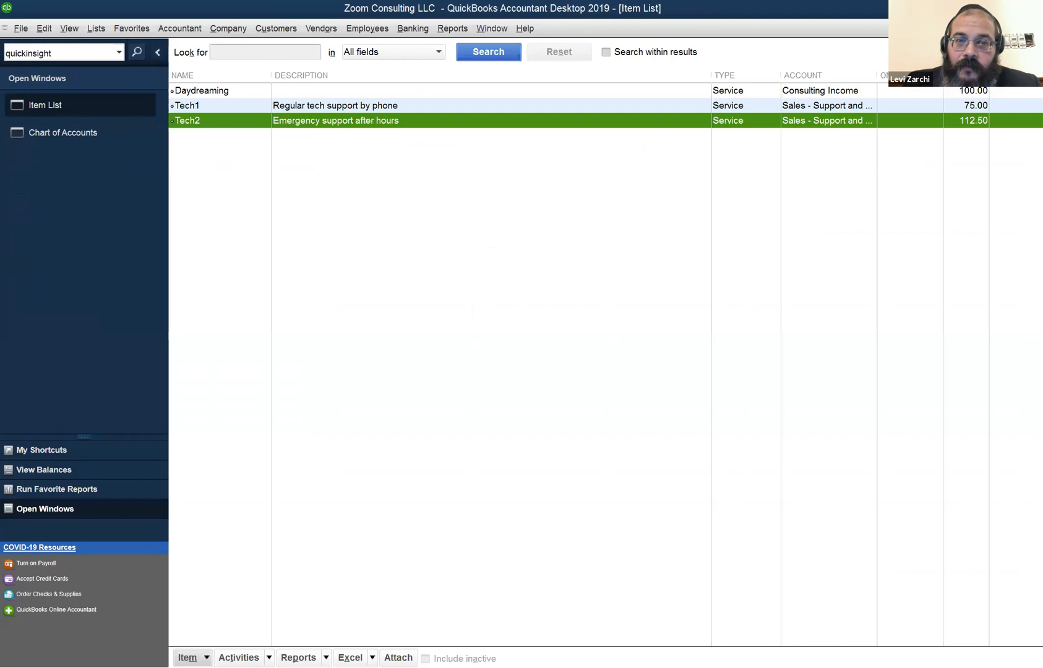
key(Escape)
key(Escape)
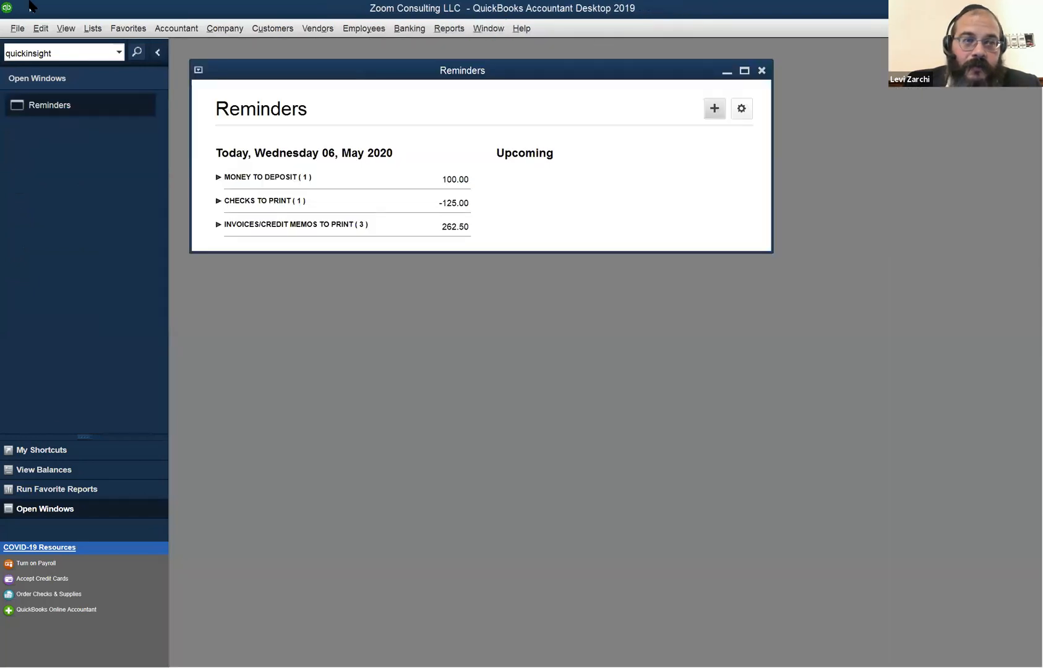
click(15, 28)
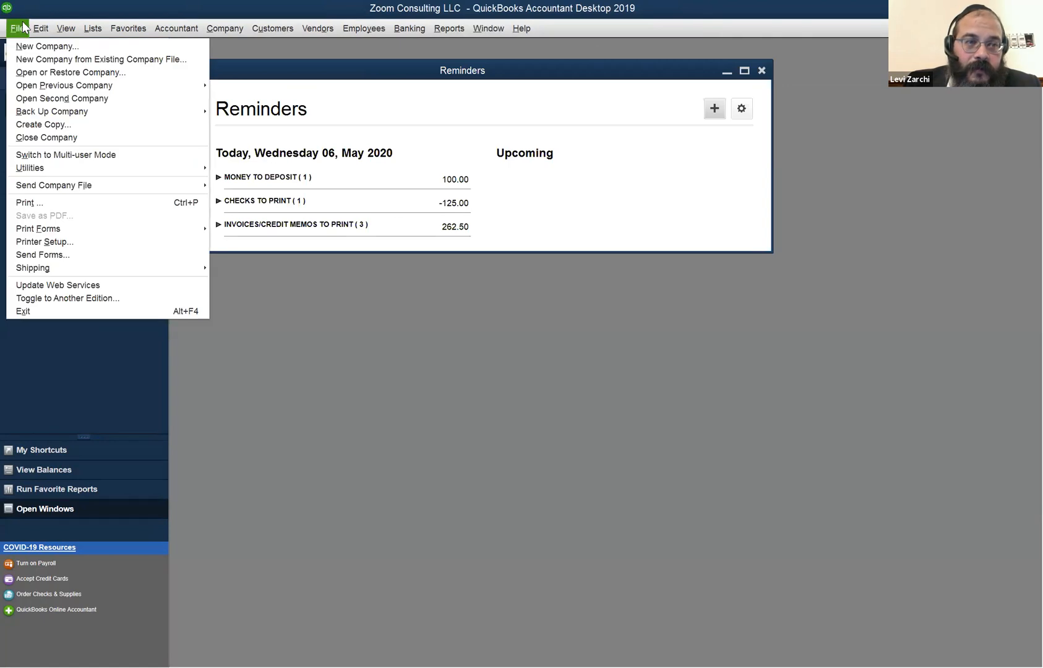
Browse the menus, then open the Home Page from the Company menu.
mouse_move(61, 26)
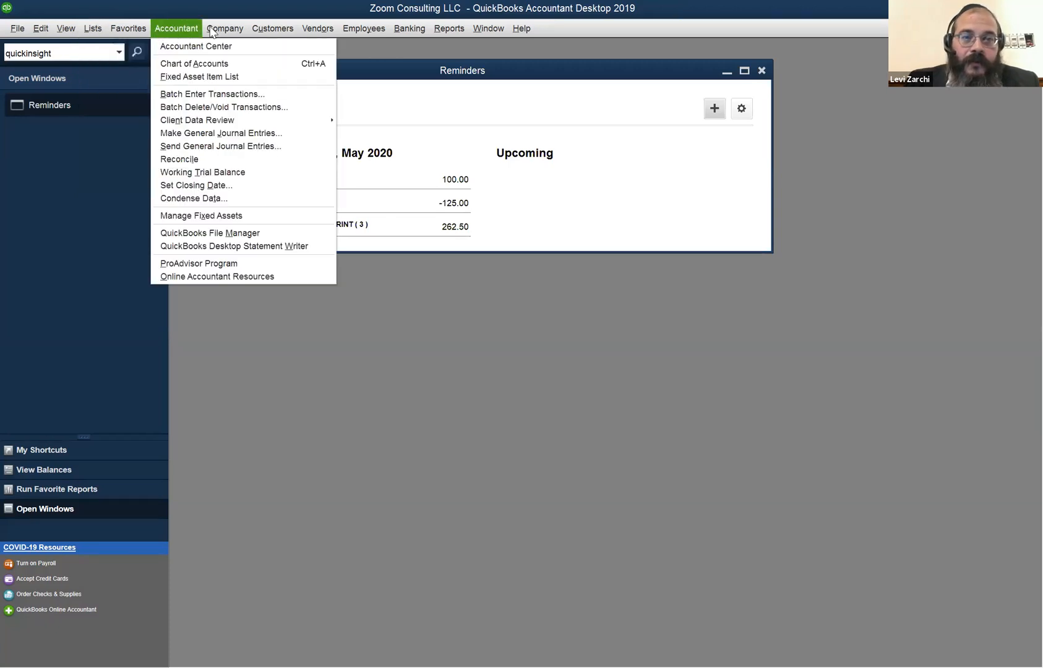
mouse_move(500, 28)
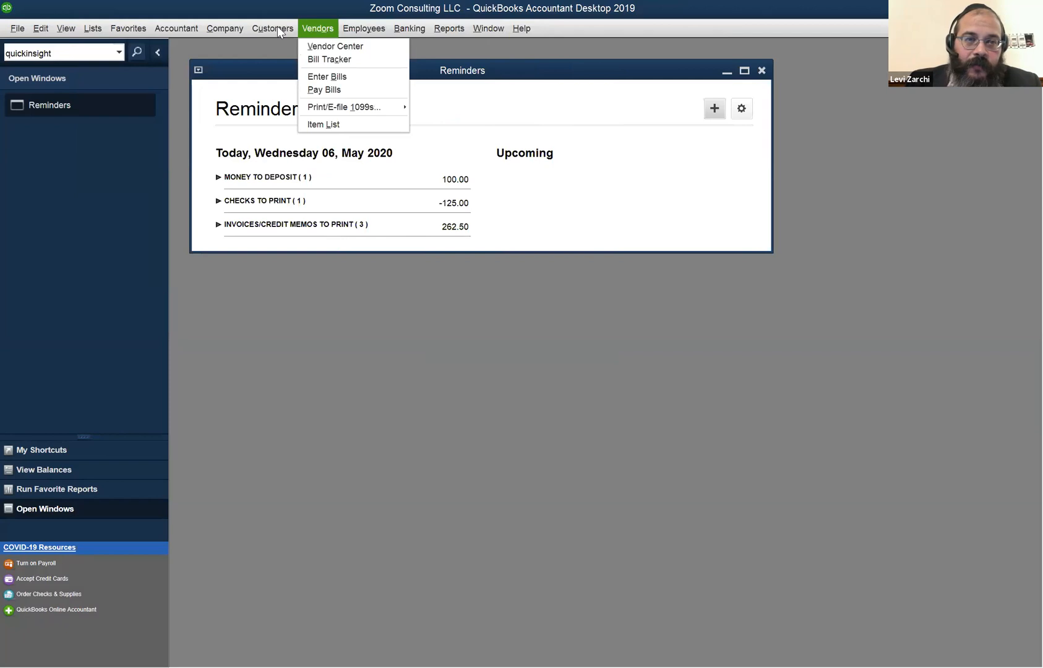
mouse_move(213, 31)
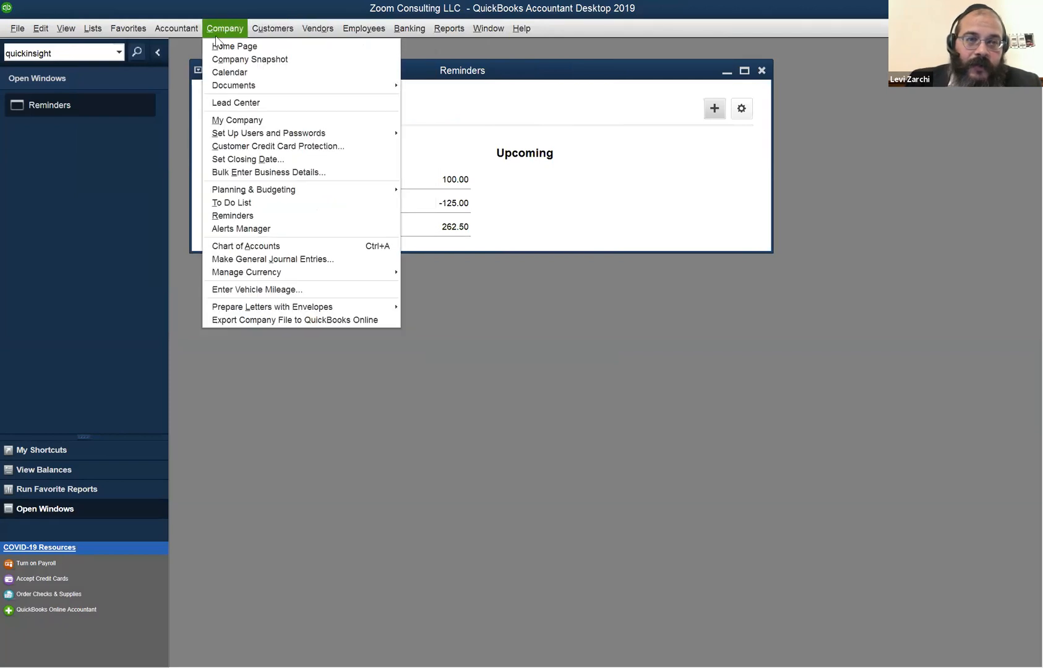
click(234, 46)
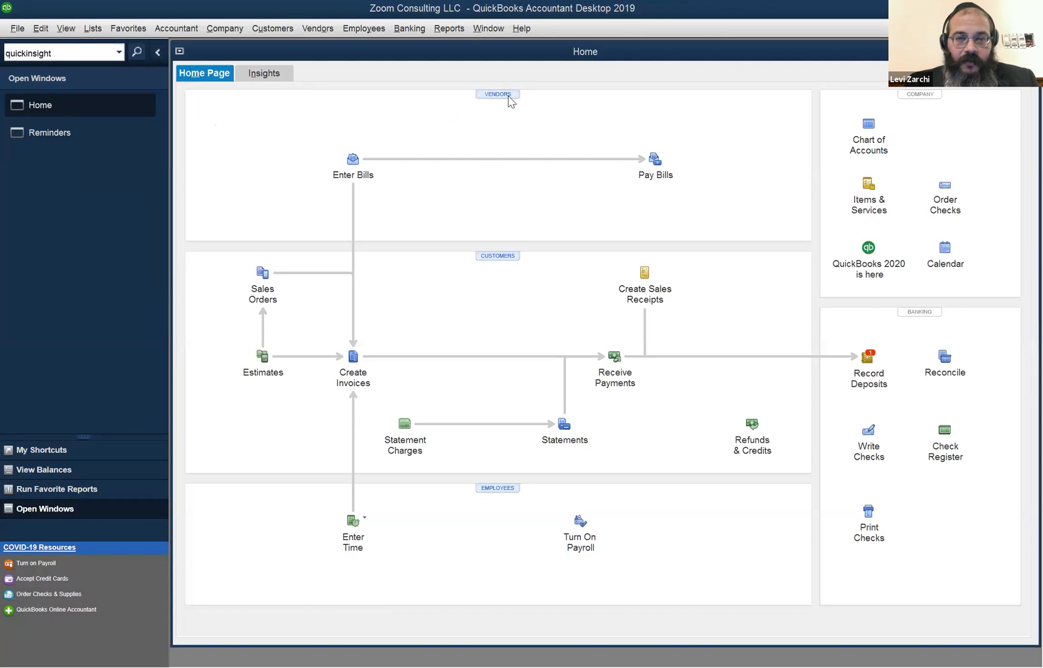
click(224, 29)
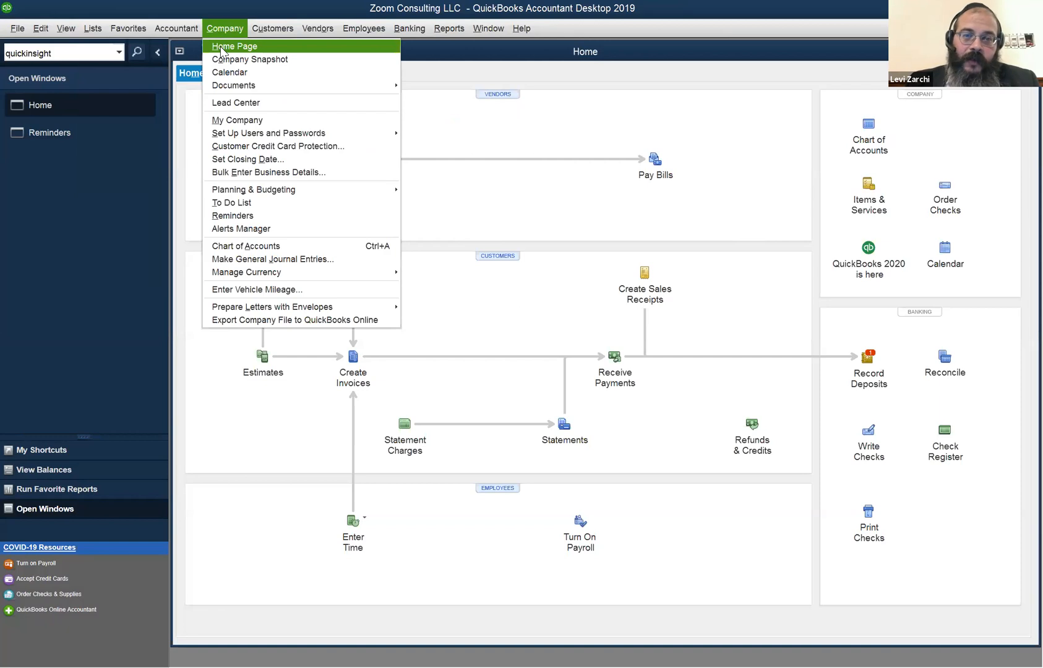
click(264, 24)
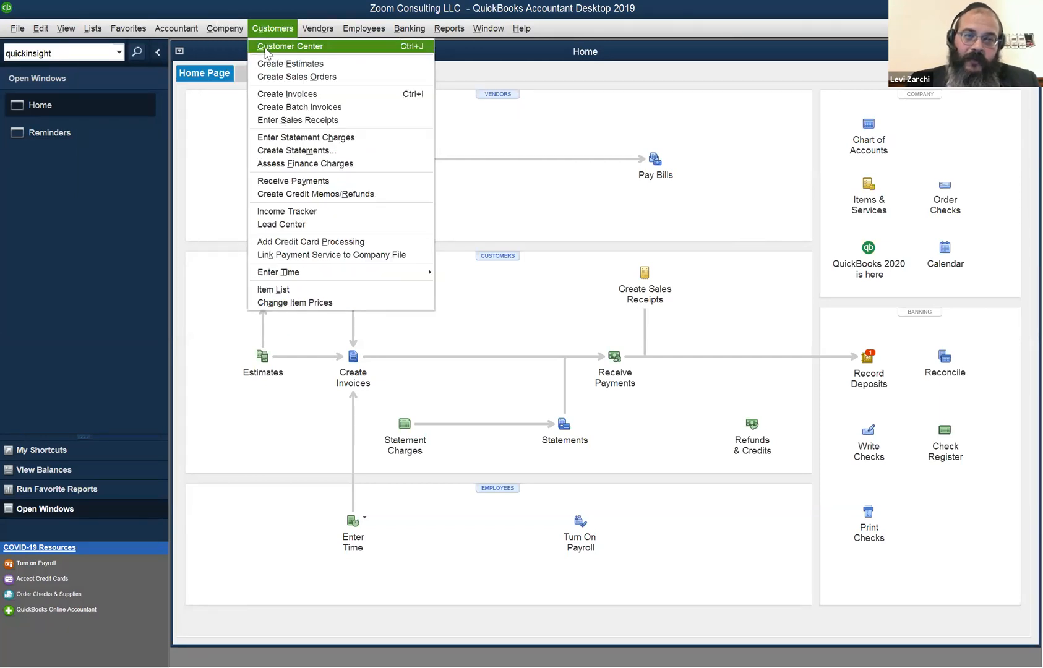
click(233, 31)
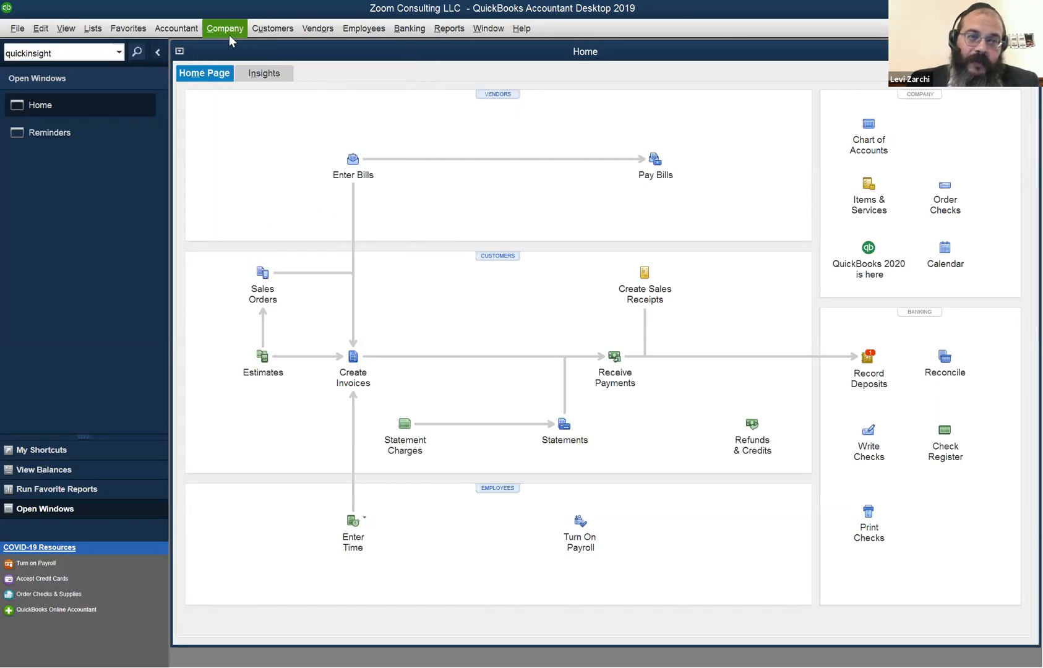
click(239, 34)
click(422, 329)
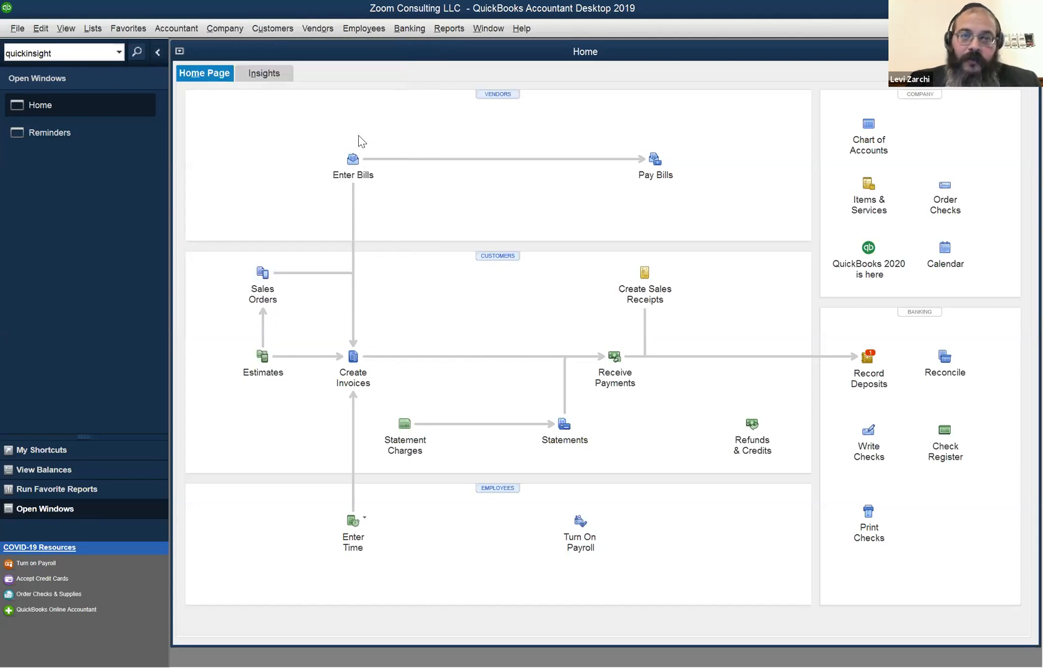
Open the Customer Center and close blank invoice 4 without recording it.
click(282, 31)
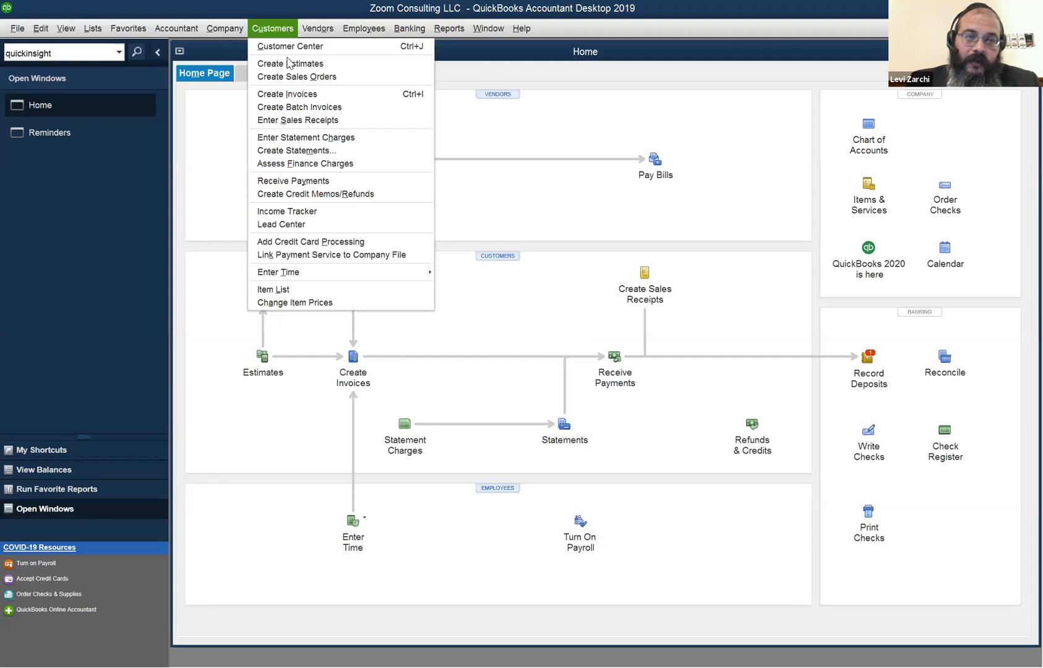
click(289, 50)
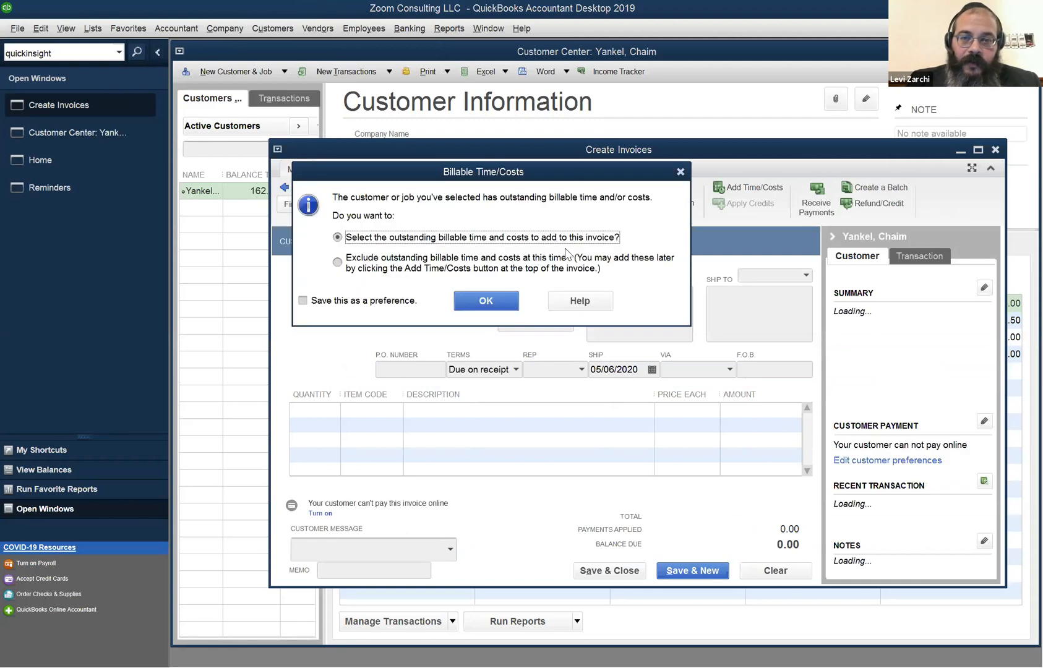
click(680, 171)
click(573, 212)
click(993, 151)
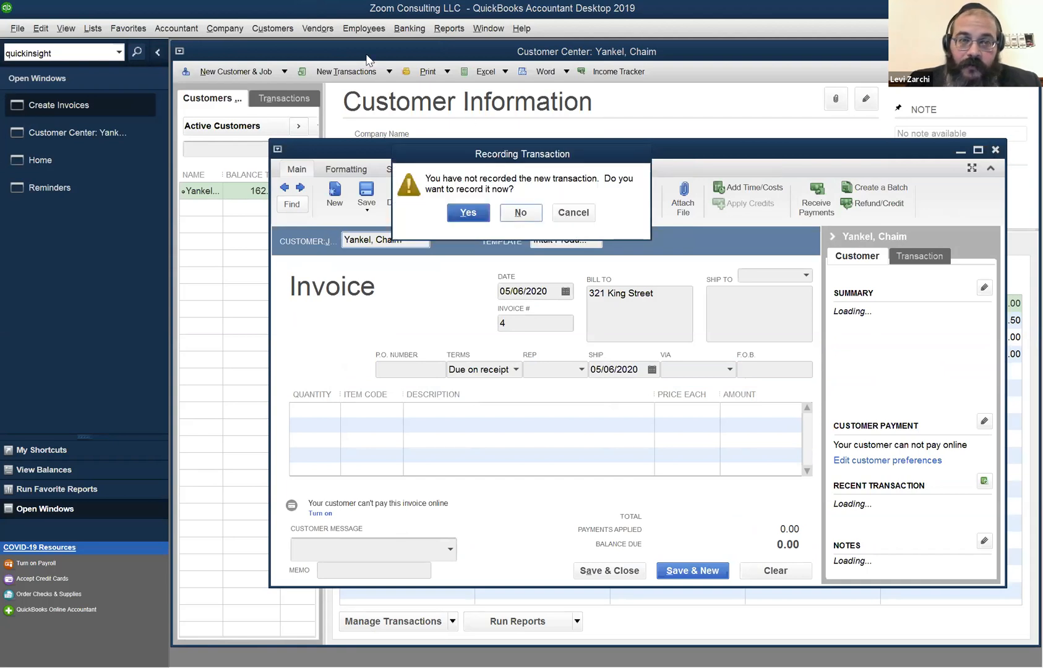
click(520, 212)
click(242, 29)
mouse_move(269, 34)
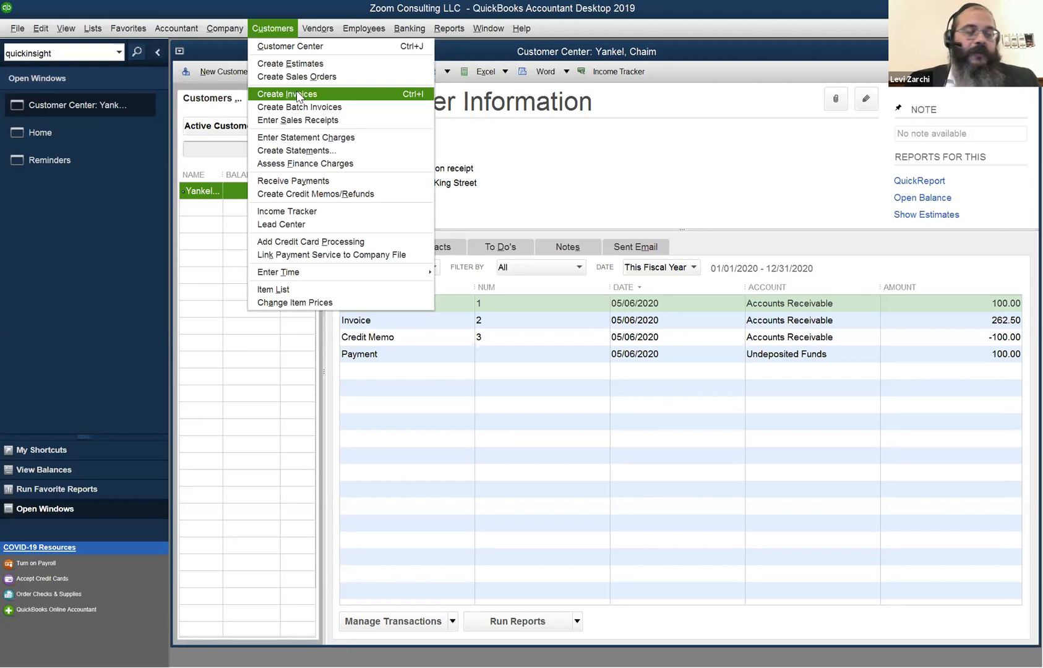
Open Vendors > Pay Bills with Alt, N, P, showing the one unpaid 50.00 bill due 05/18.
mouse_move(334, 19)
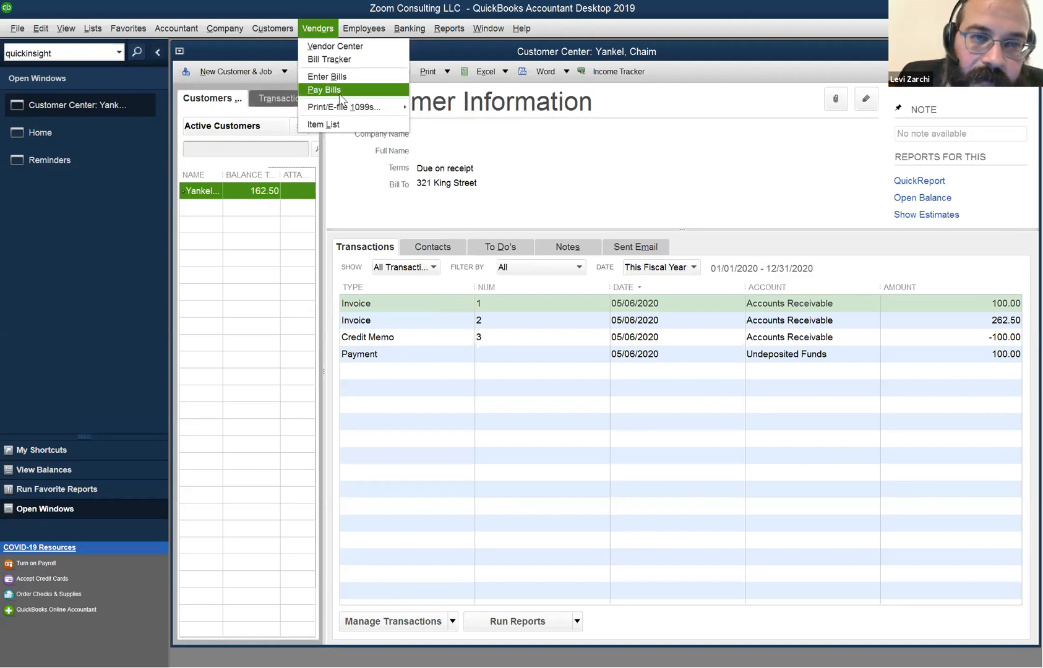
click(340, 3)
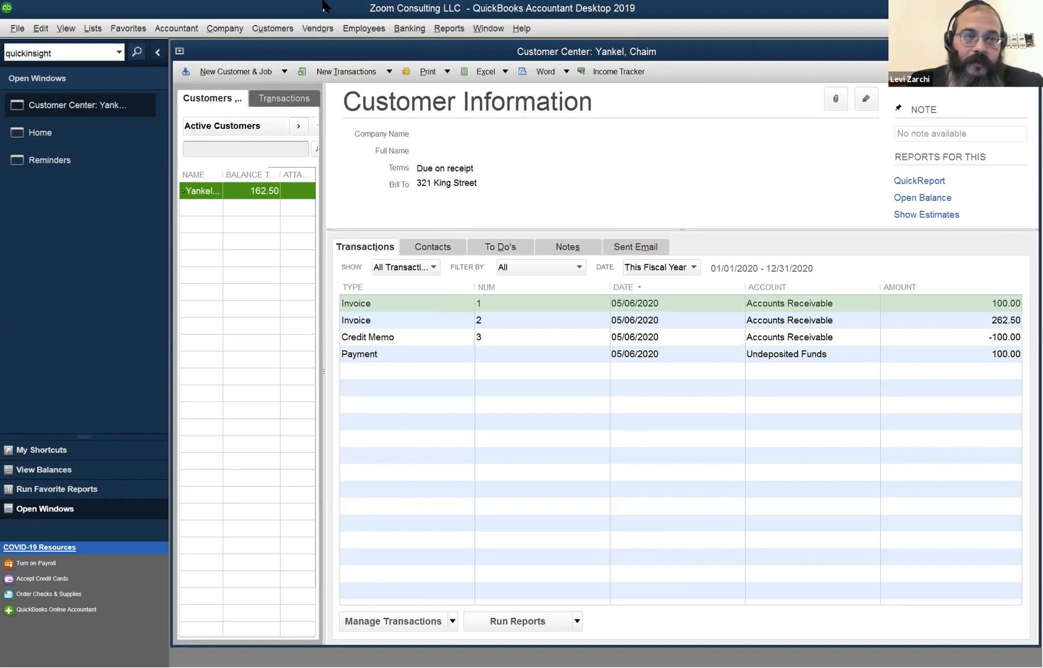
key(alt)
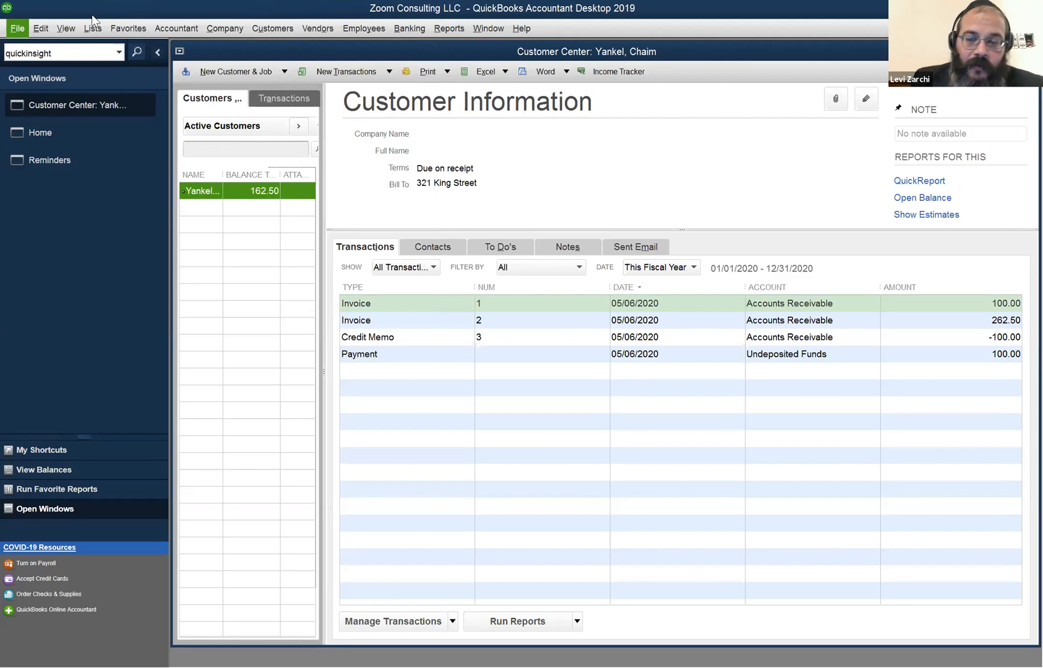
key(n)
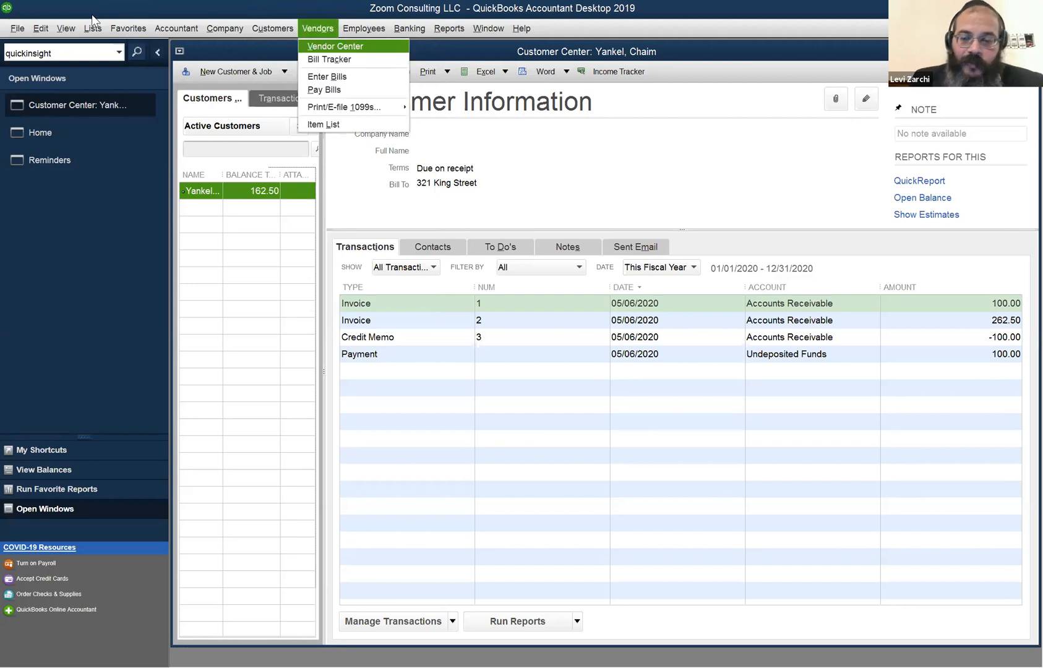
key(p)
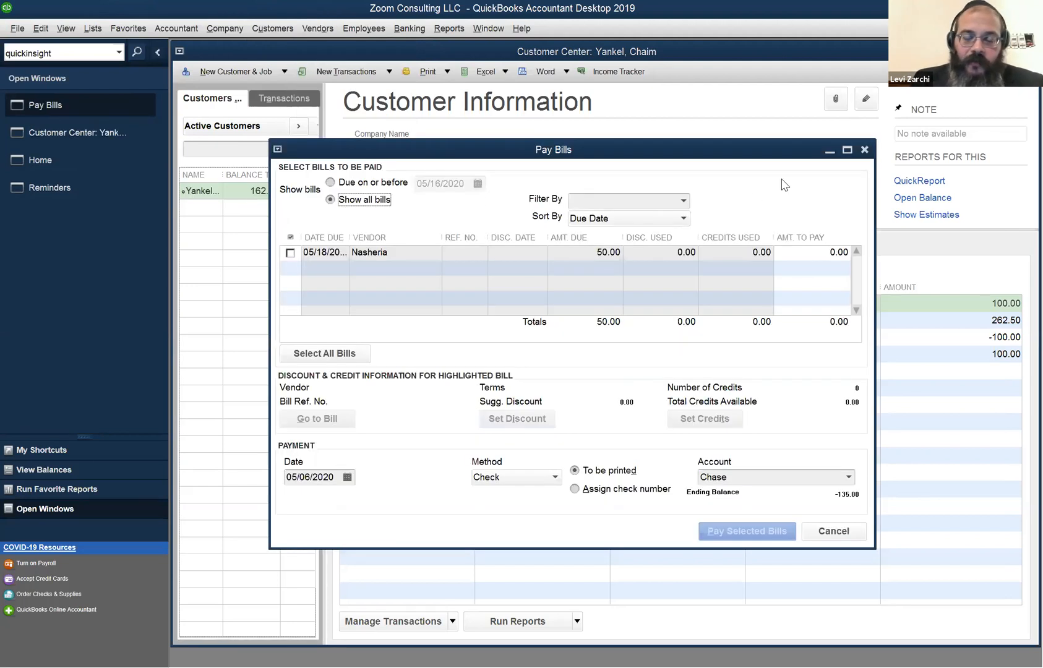
Close Pay Bills, reopen it from the Vendors menu, then close it again.
click(864, 150)
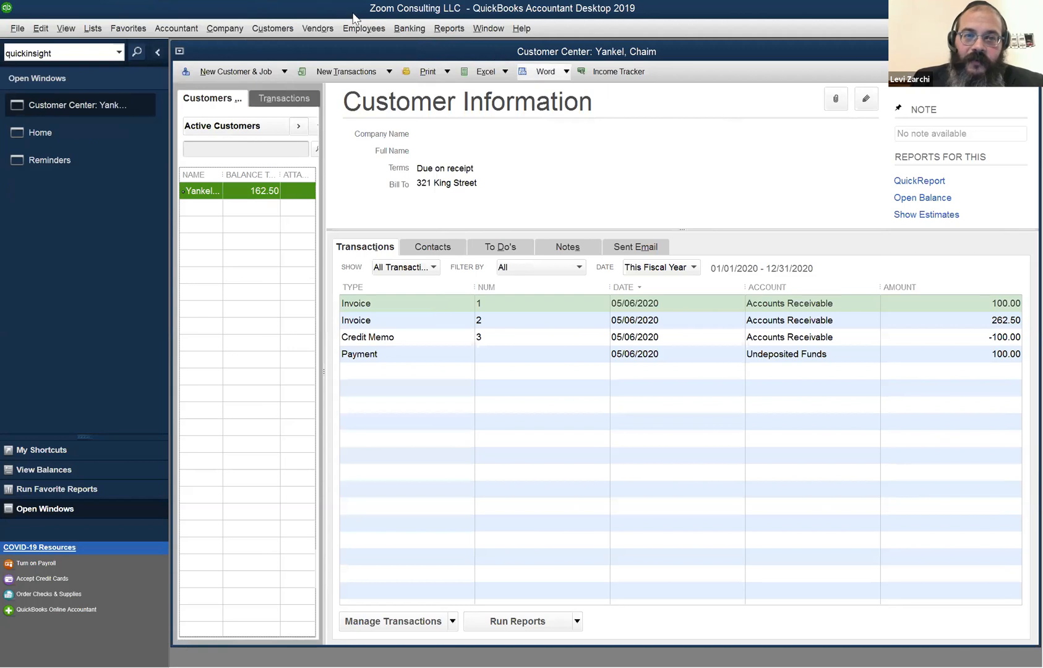
click(329, 29)
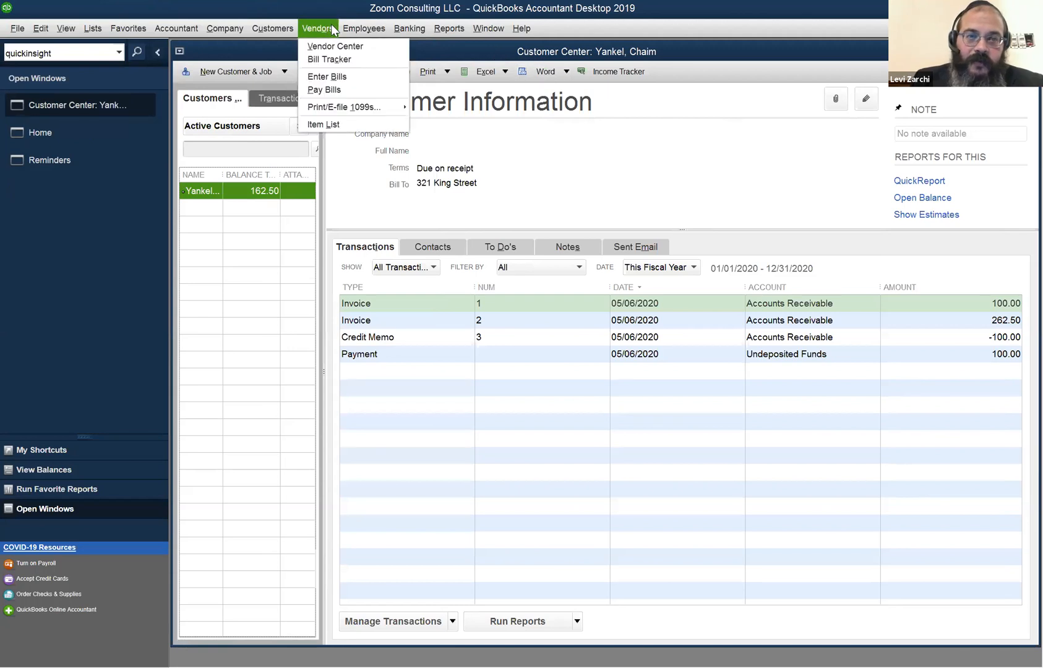
click(328, 89)
click(864, 150)
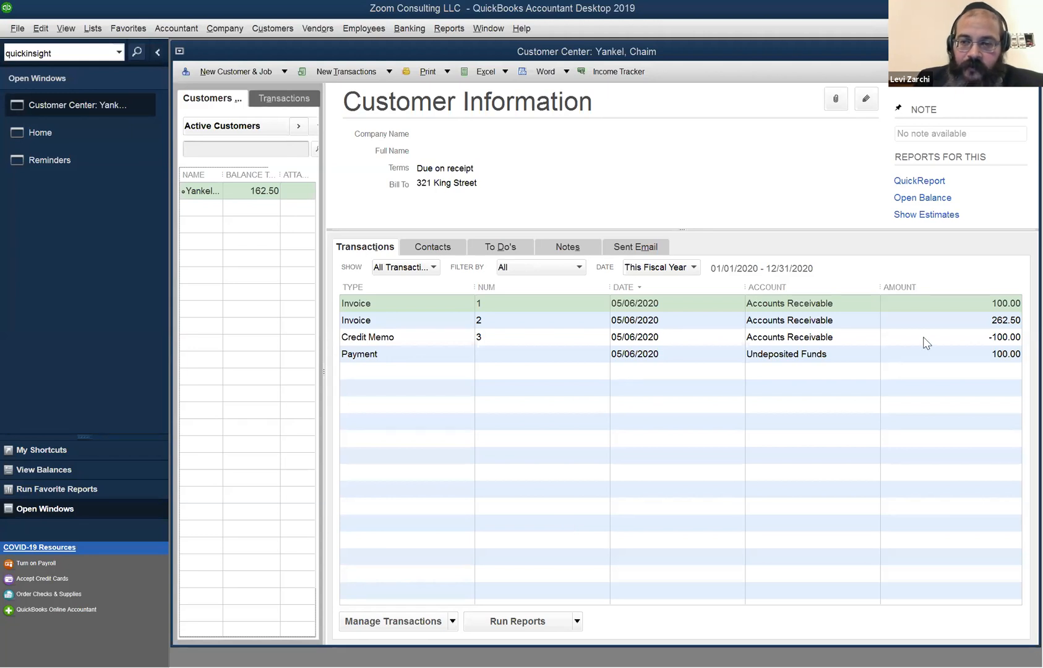
Show Credit Memo 3's Transaction Journal with Ctrl+Y: 100.00 Consulting Income debit, Accounts Receivable credit.
click(892, 336)
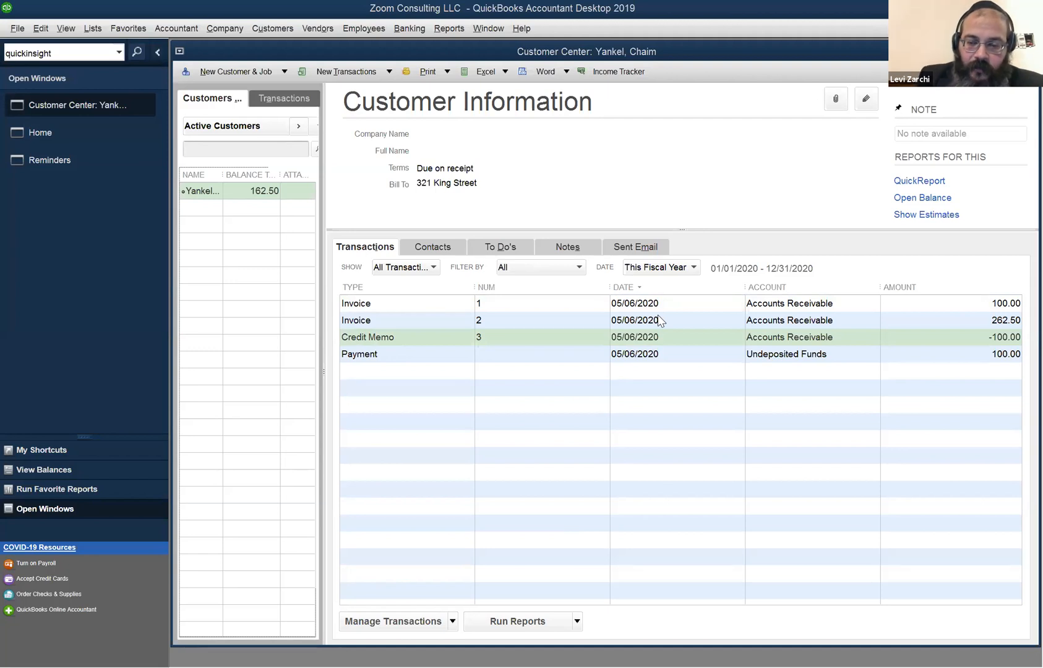
key(ctrl+y)
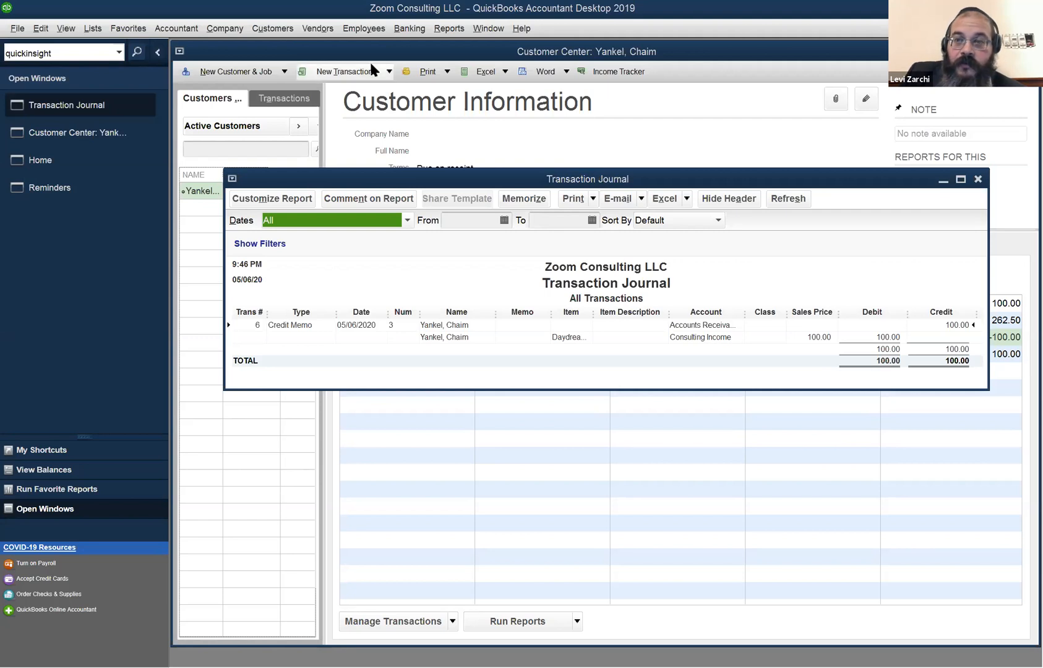
Bring up the Home Page from the Company menu.
click(344, 29)
mouse_move(268, 31)
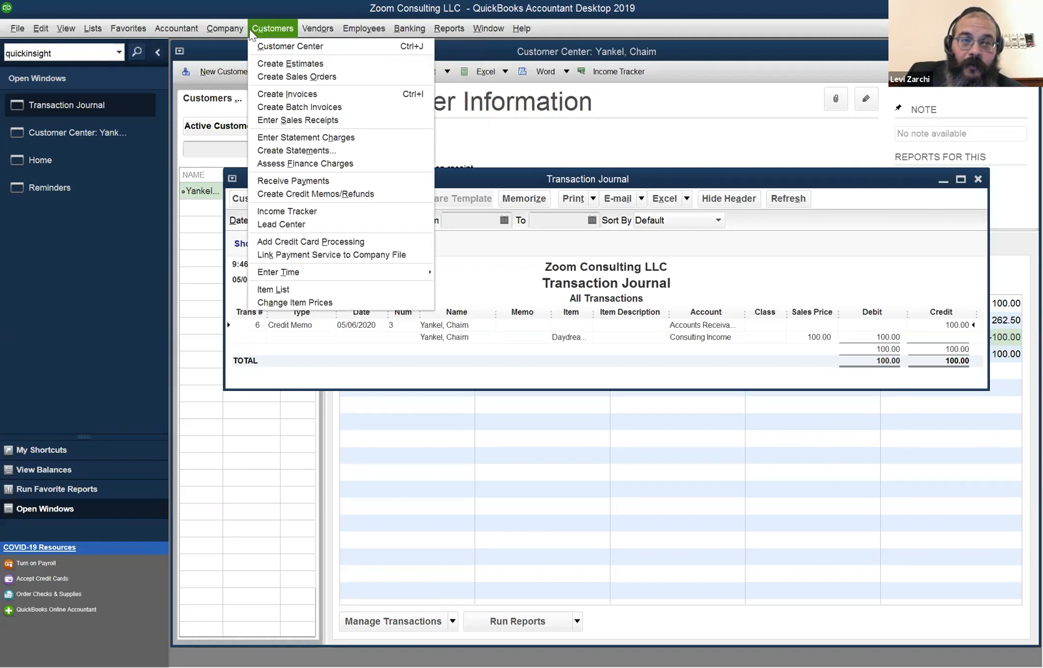
mouse_move(224, 29)
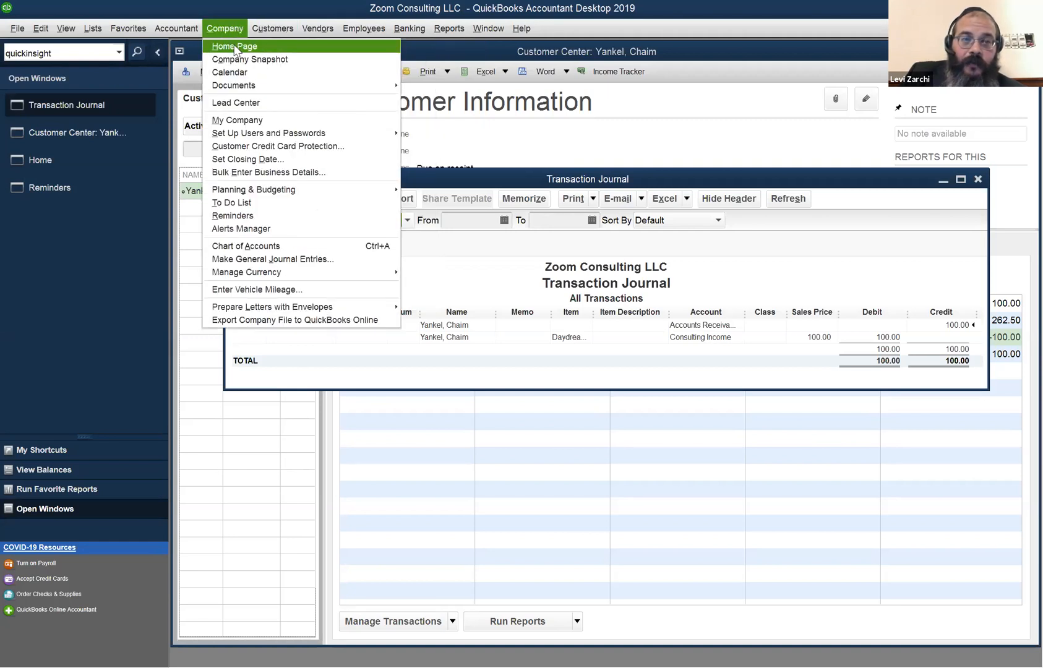
click(236, 48)
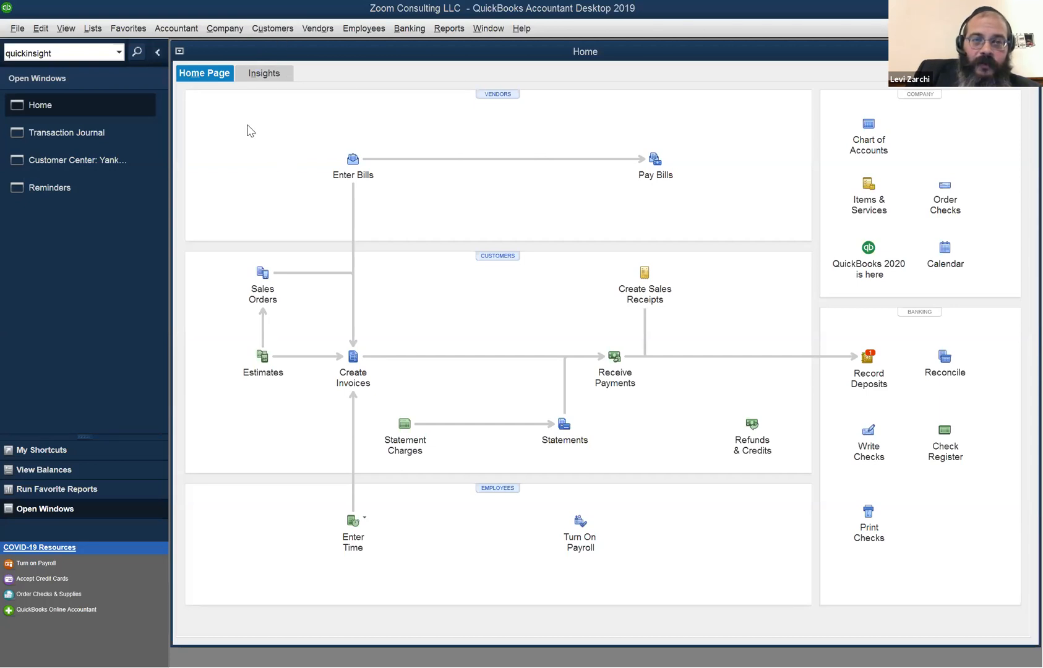
Start blank invoice 4 with Ctrl+I and view its customer list without choosing anyone.
key(ctrl+i)
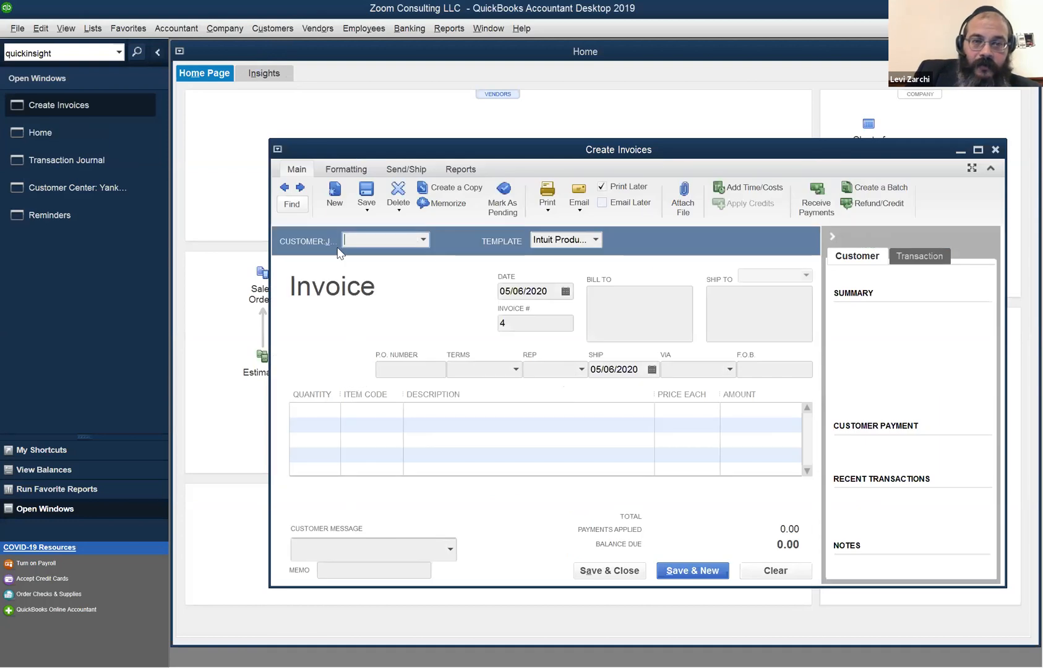
click(423, 239)
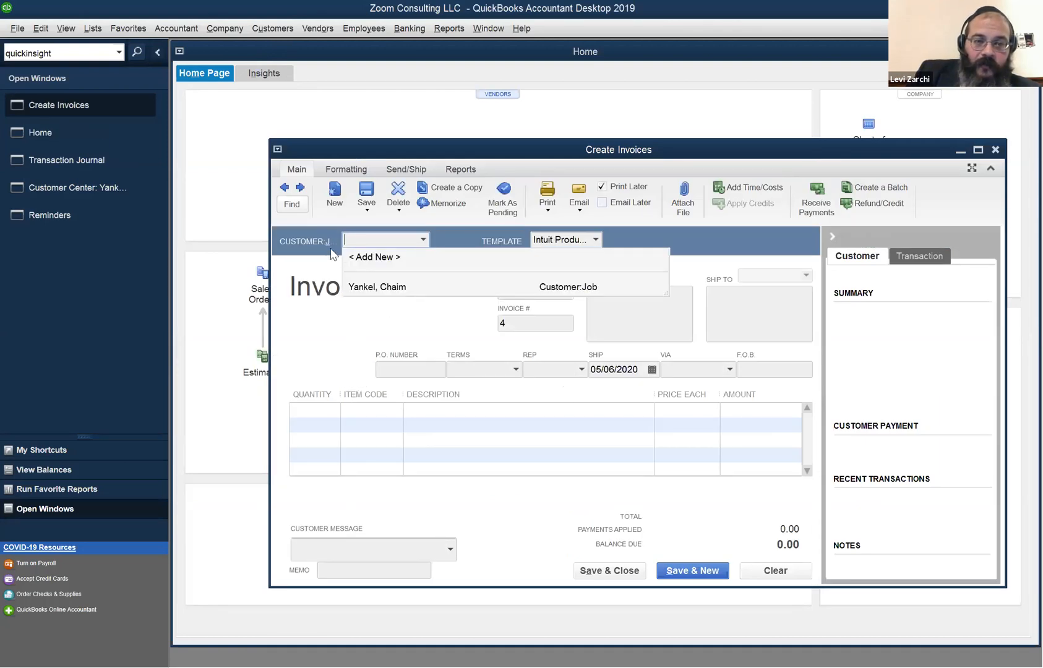
click(176, 28)
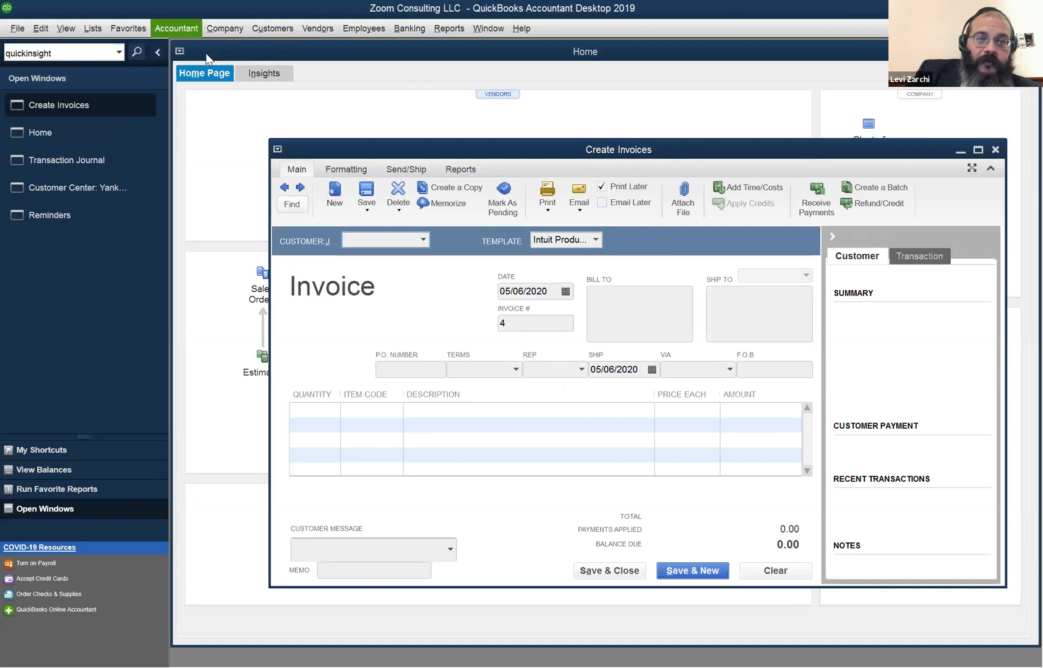
Open Accountant > Send General Journal Entries and maximize it to fill the workspace.
click(176, 28)
click(250, 152)
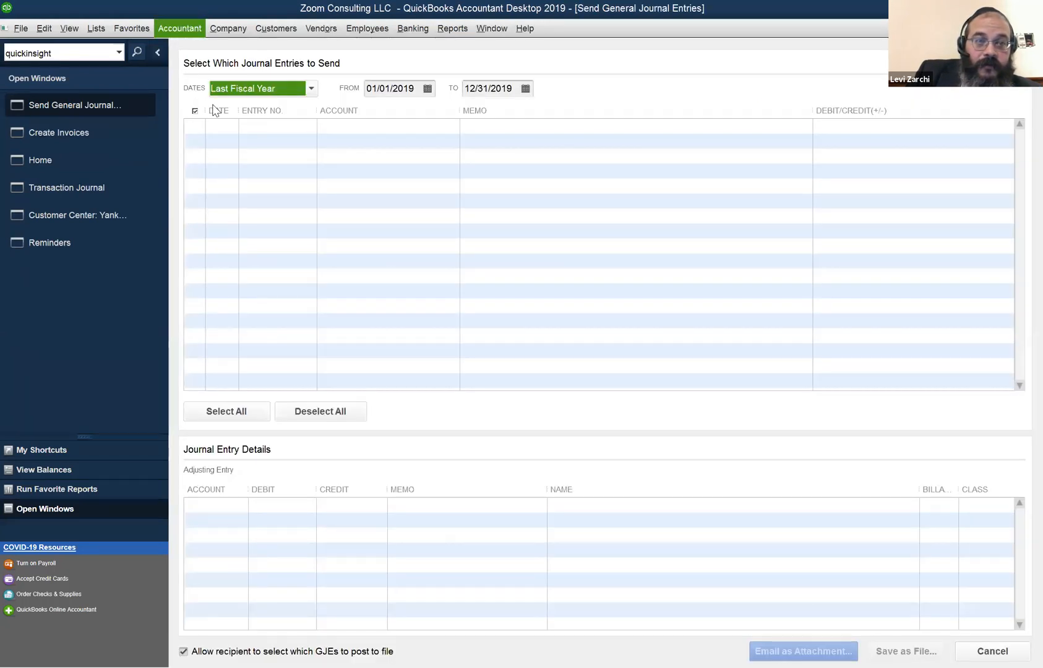
click(176, 28)
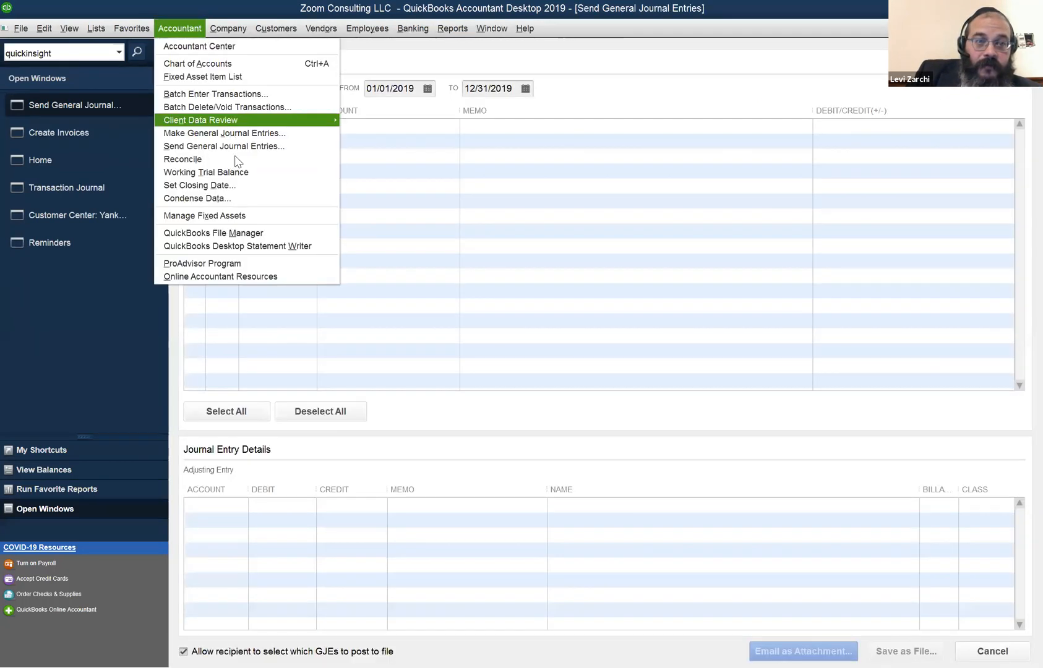
Start a new general journal entry with Sales - Support and Maintenance on the first line.
click(257, 133)
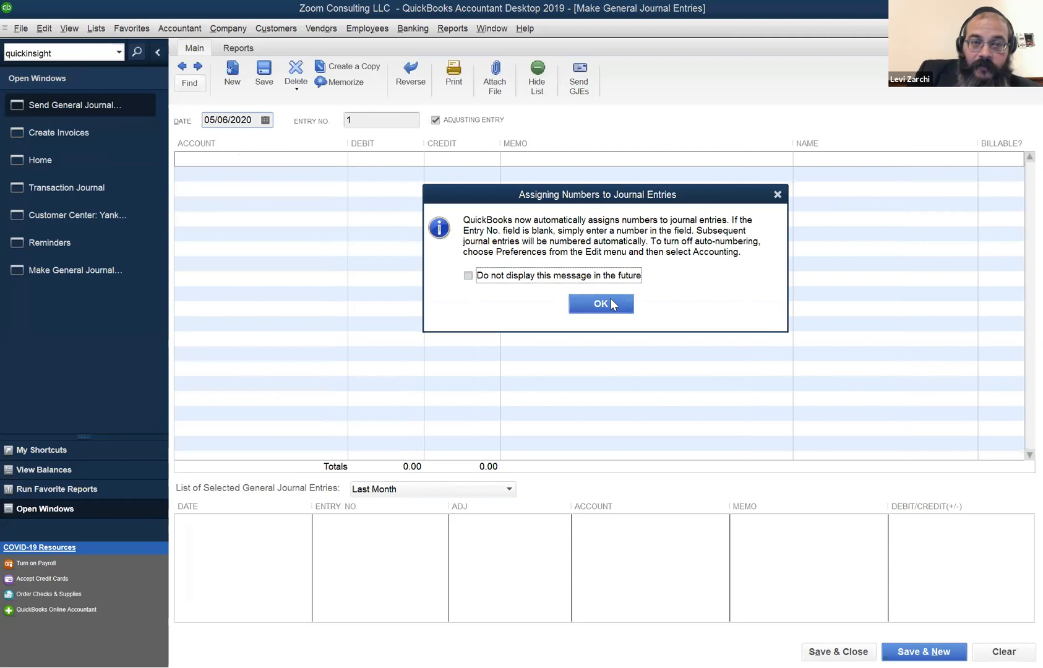
click(601, 303)
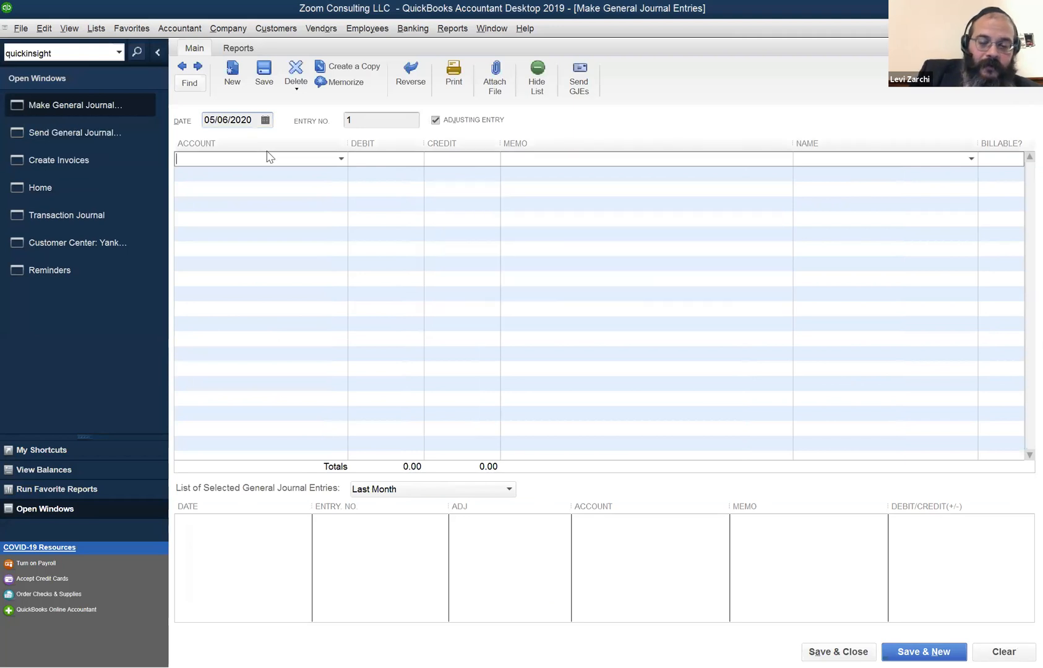
text(Depreciation Expense)
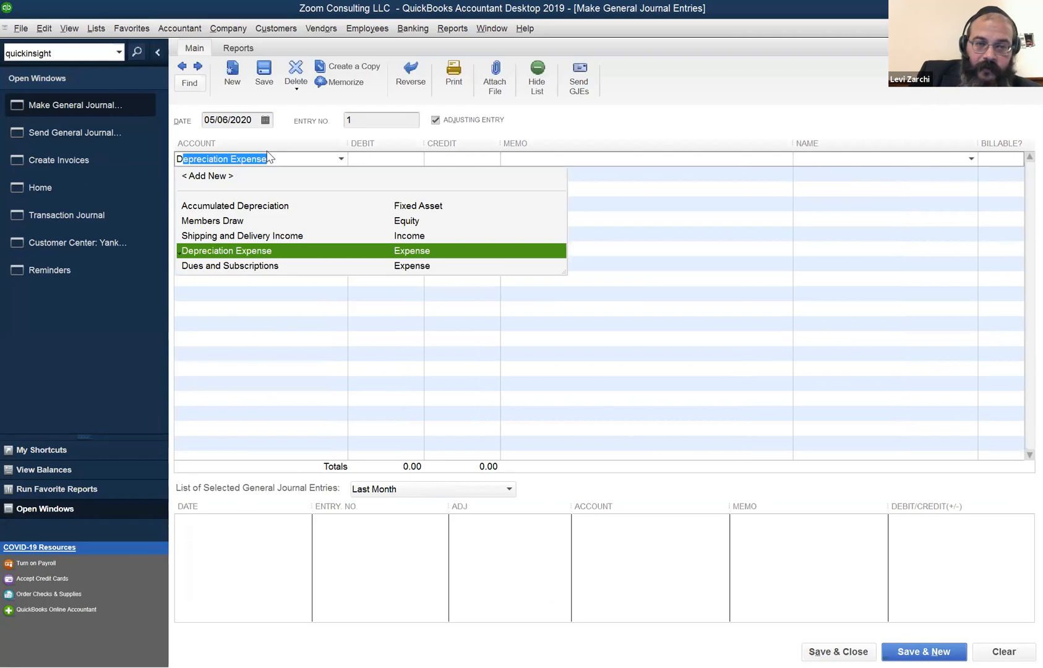
key(Up)
key(BackSpace)
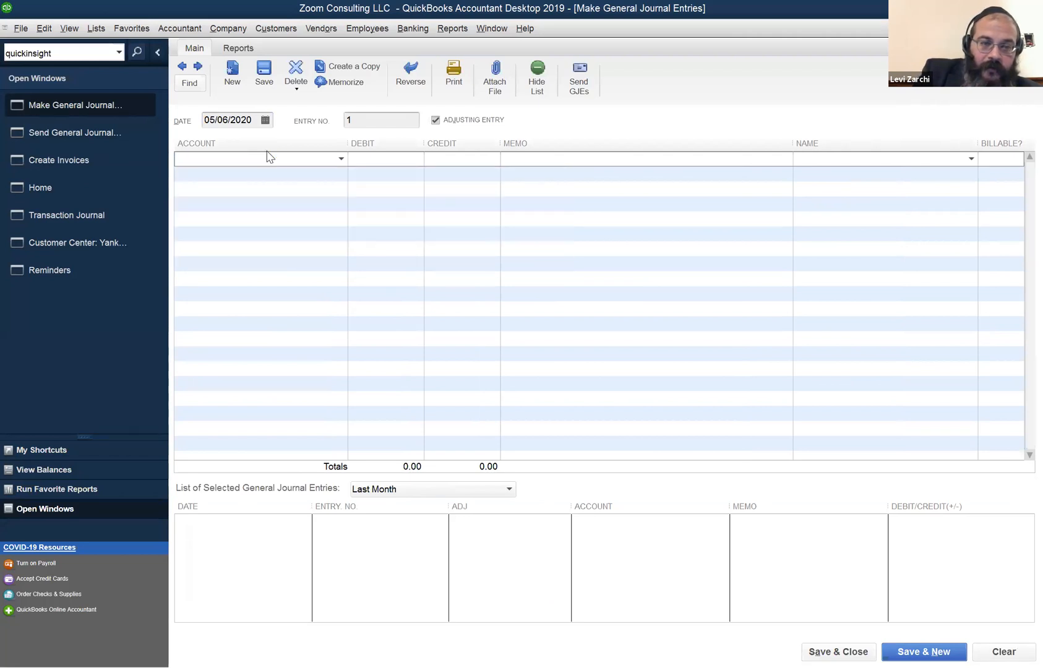
text(Su)
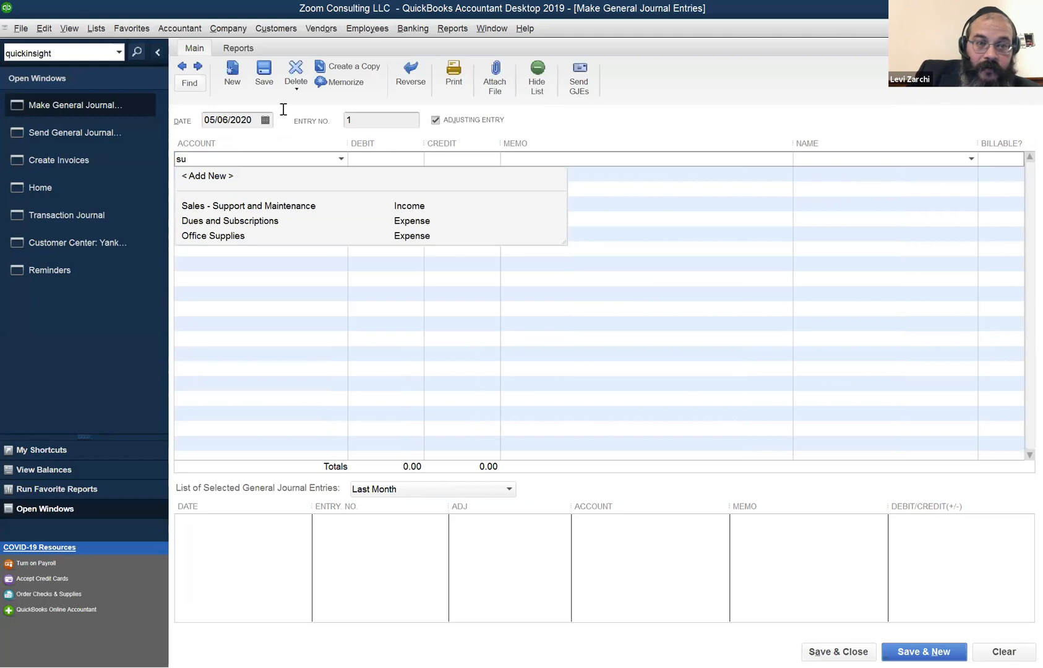
click(379, 155)
Move the 100.00 to the credit column and set the second line to Accounts Receivable.
text(100)
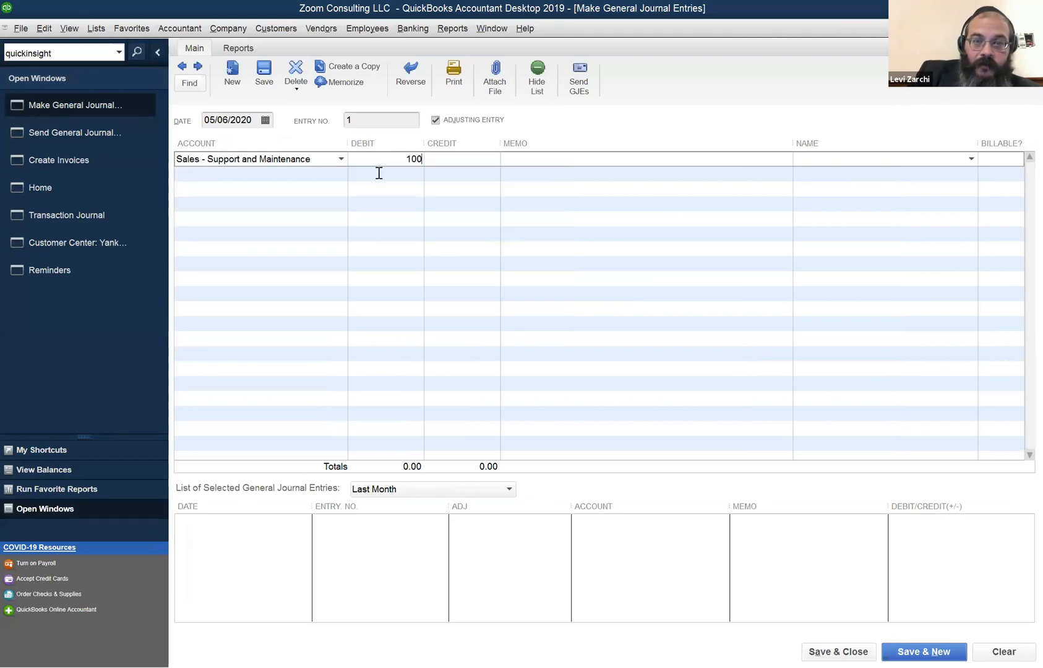
drag(388, 158, 439, 161)
key(BackSpace)
click(444, 159)
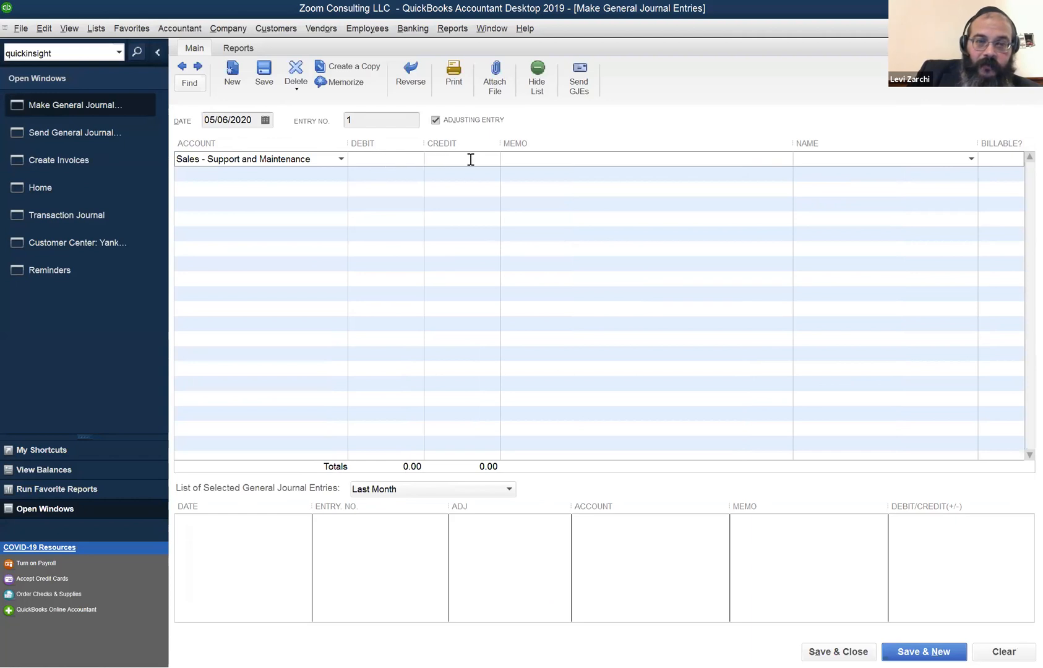
text(100)
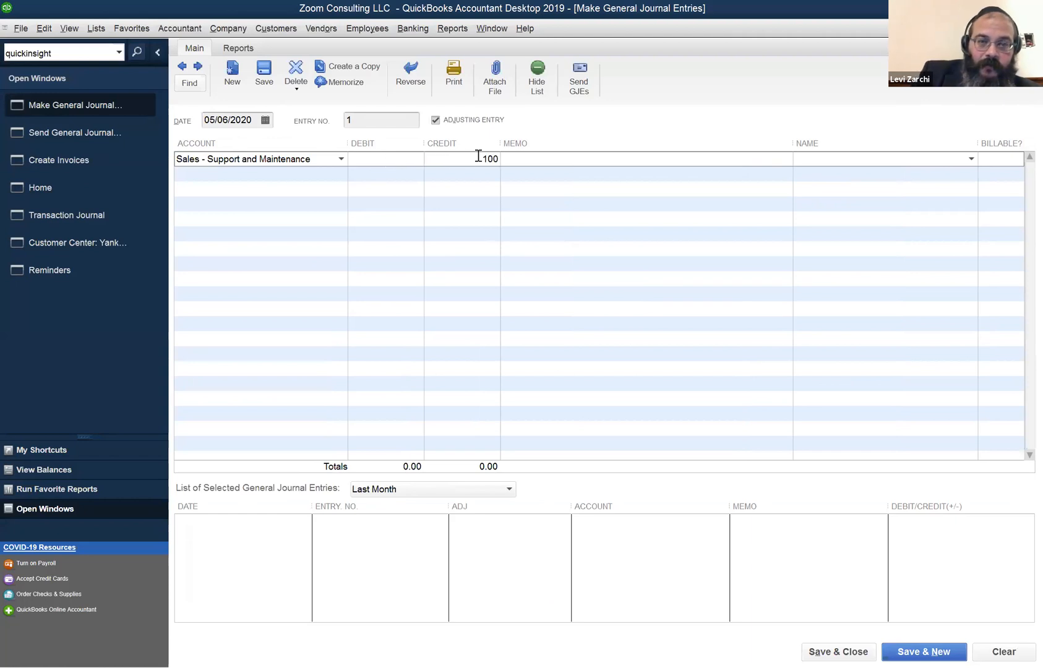
click(257, 173)
text(Accounts Payable)
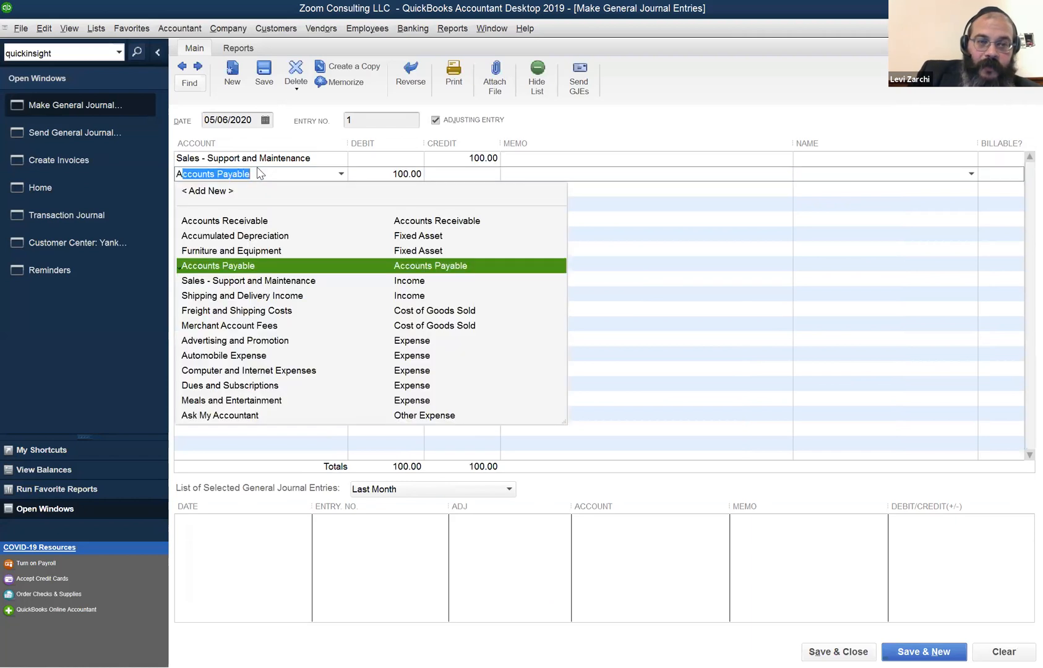
click(263, 220)
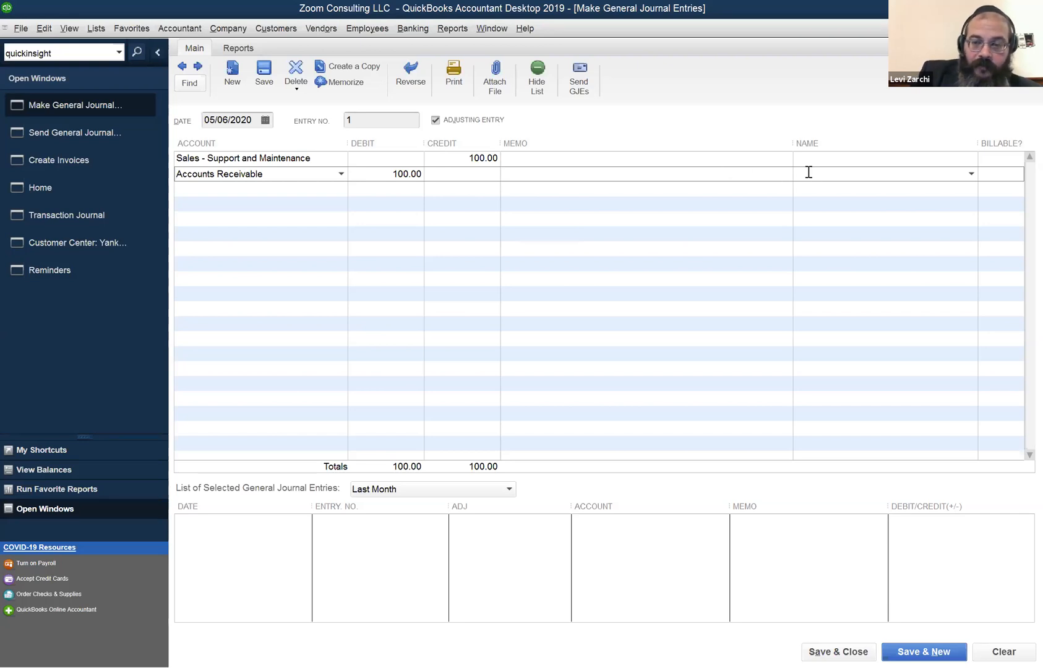
Name a vendor on the receivable line, dismiss the customer-required warning, then clear the entry.
text(Nasheria)
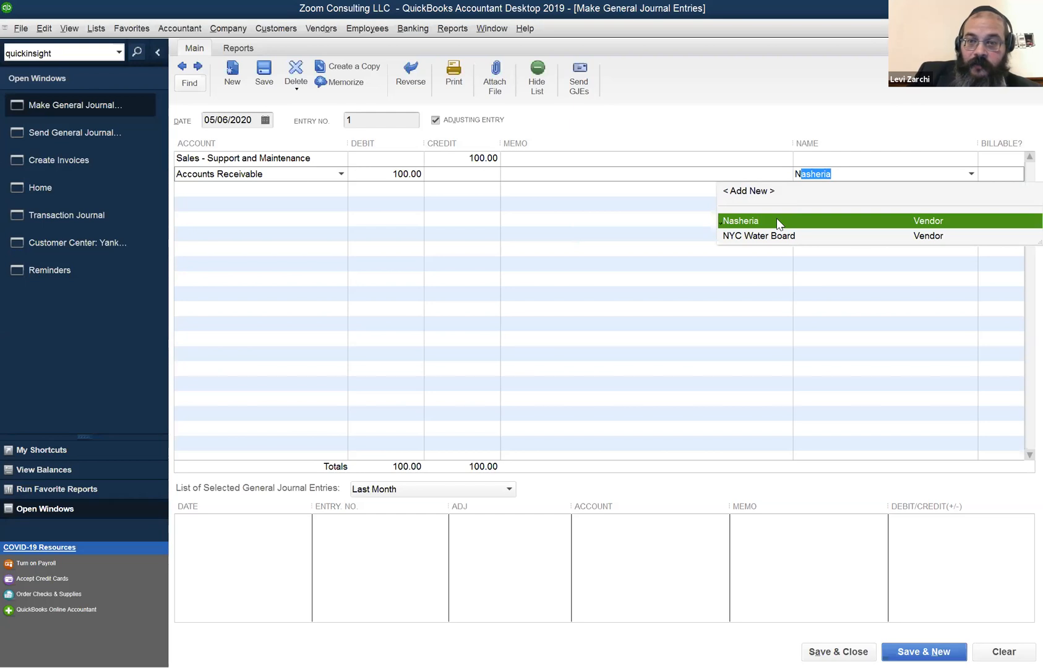
click(828, 650)
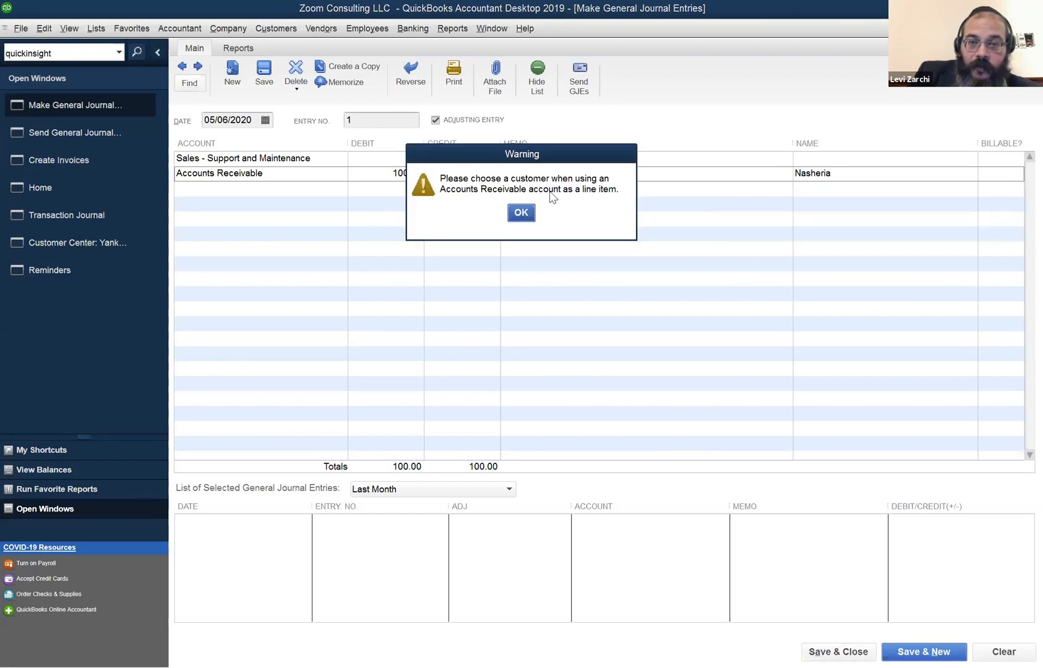
click(526, 213)
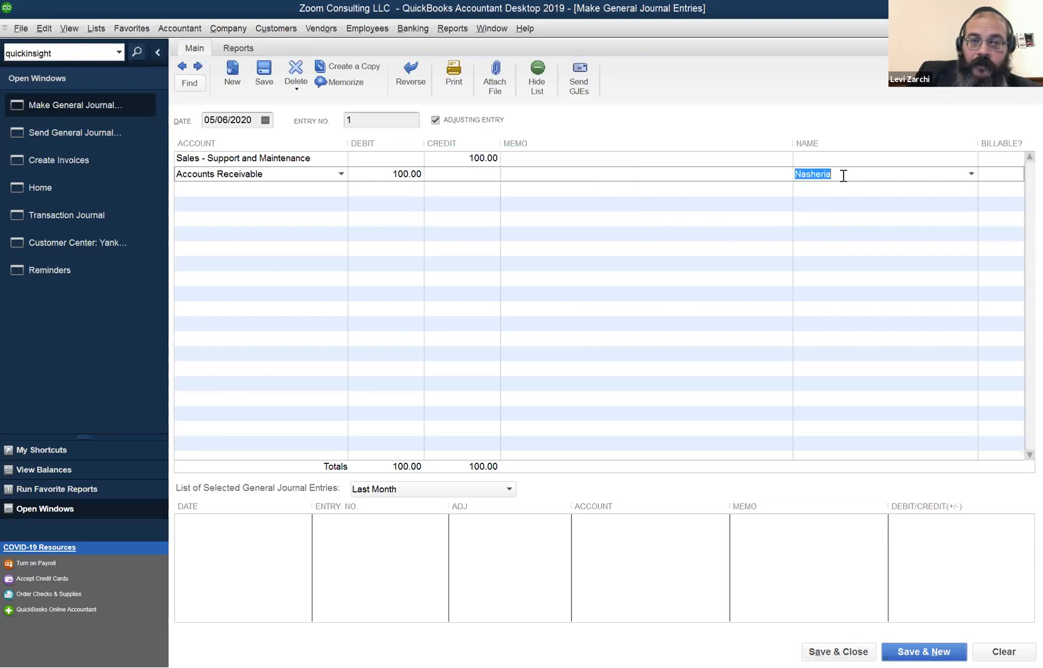
click(277, 171)
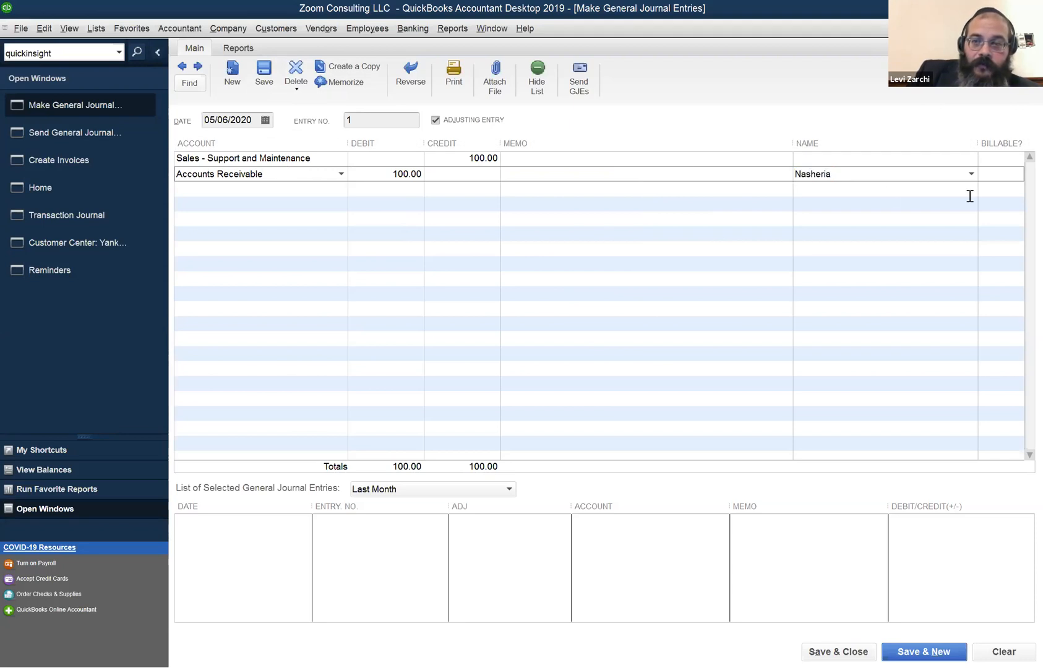
click(970, 173)
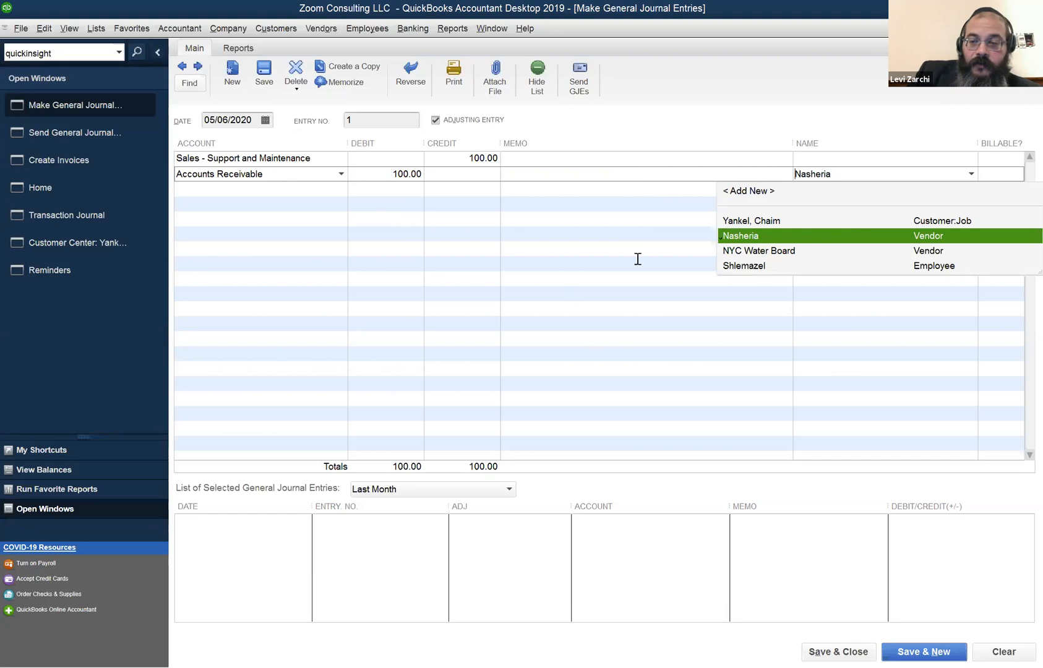
click(1003, 651)
Close the journal entry form, leaving Send General Journal Entries showing 01/01/2019–12/31/2019 with no entries.
click(847, 649)
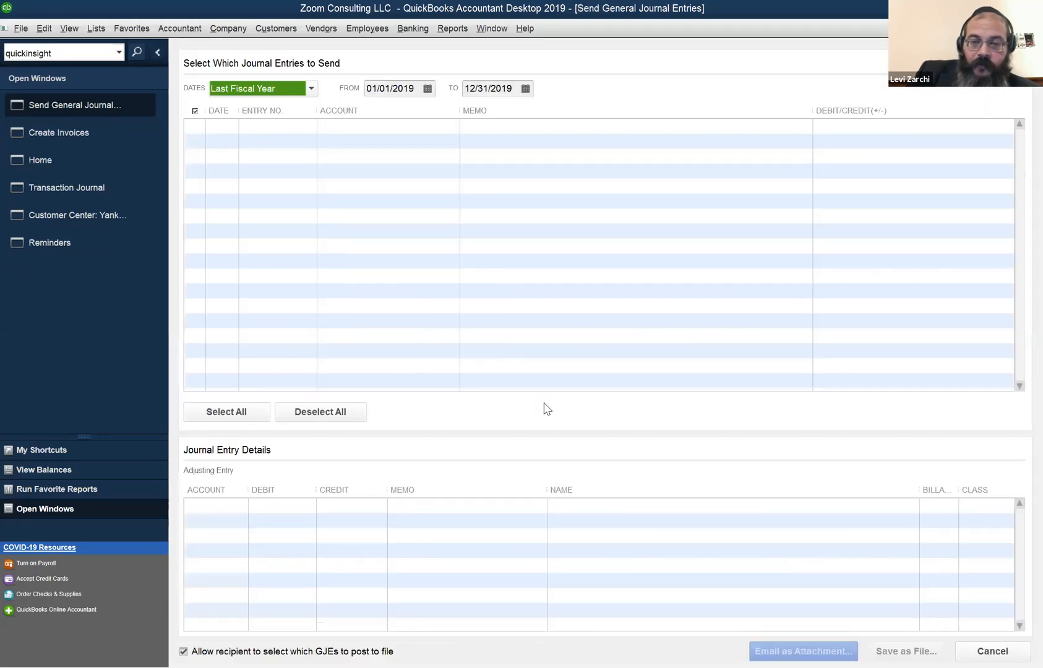
click(464, 25)
mouse_move(478, 26)
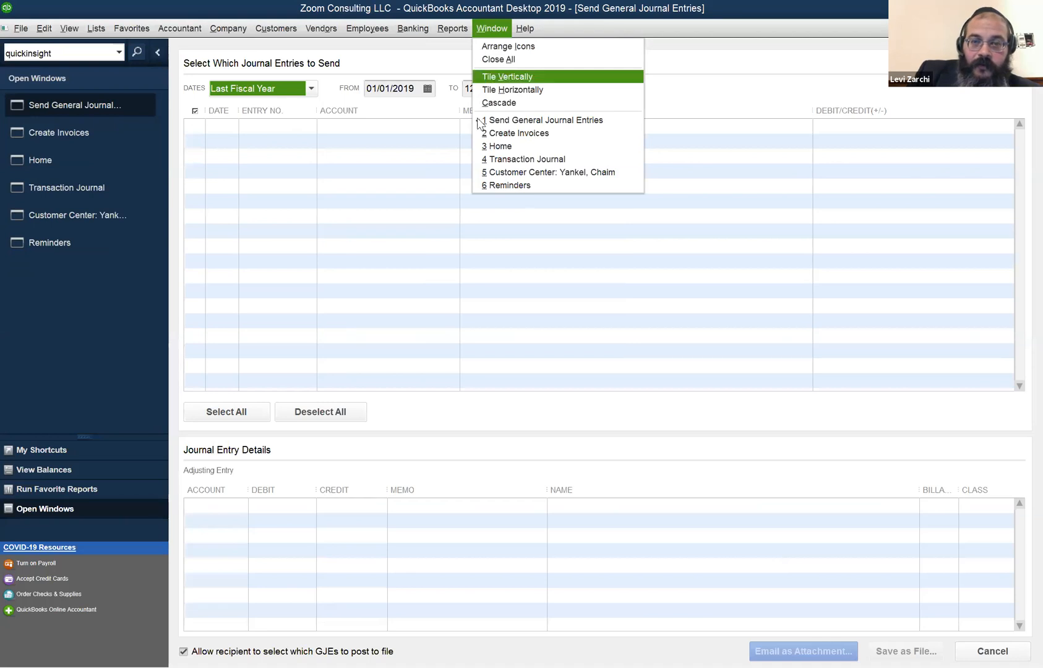
click(459, 337)
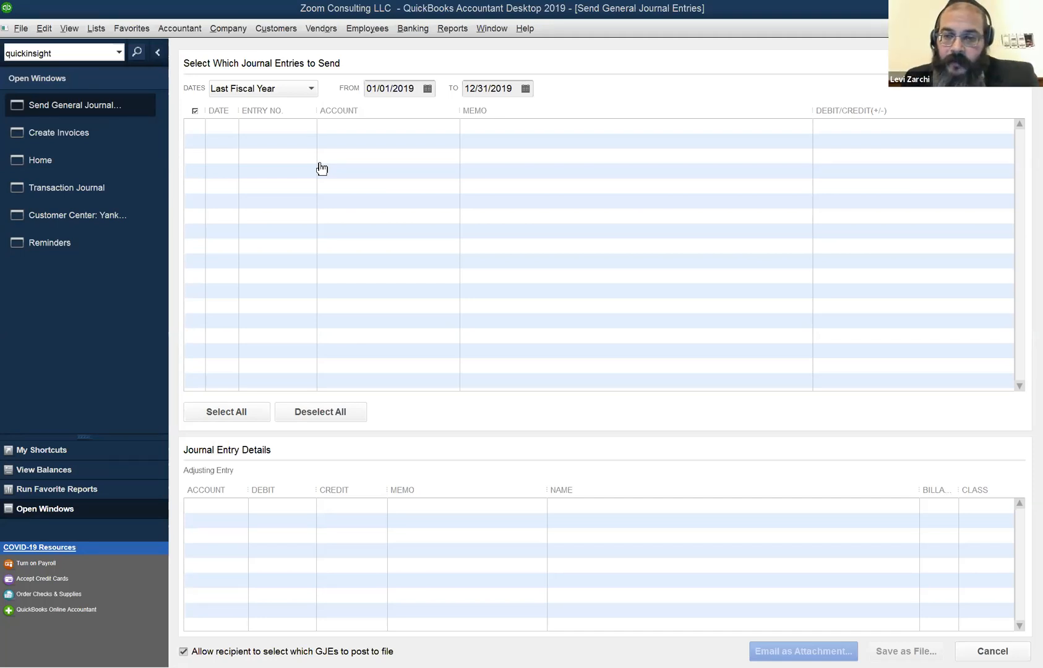
Bring the Home page to the front from the Window menu.
click(509, 32)
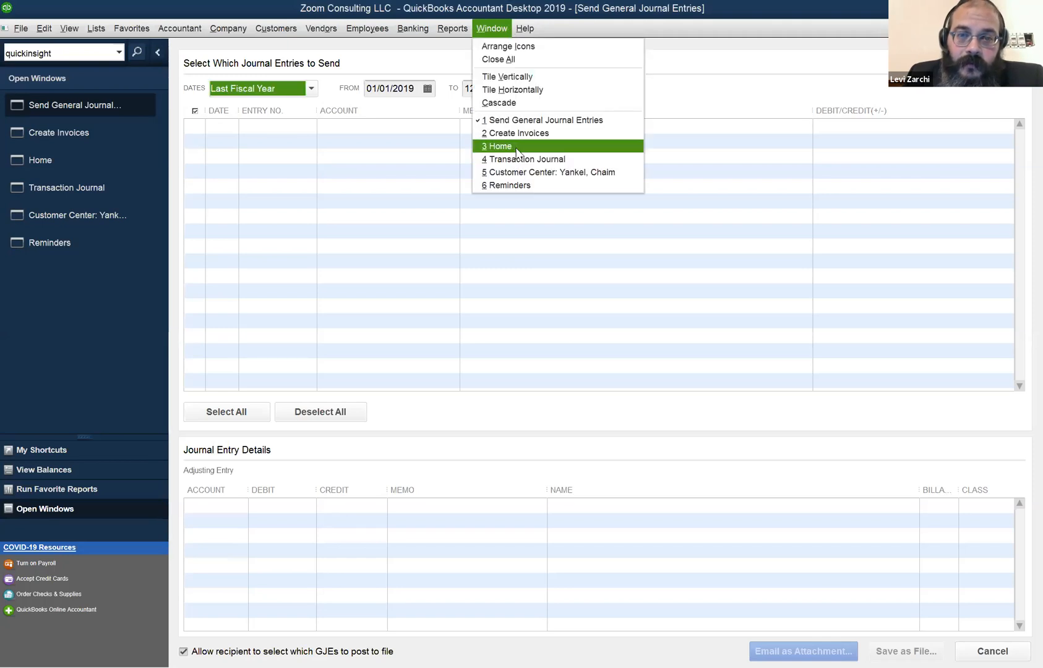
click(518, 154)
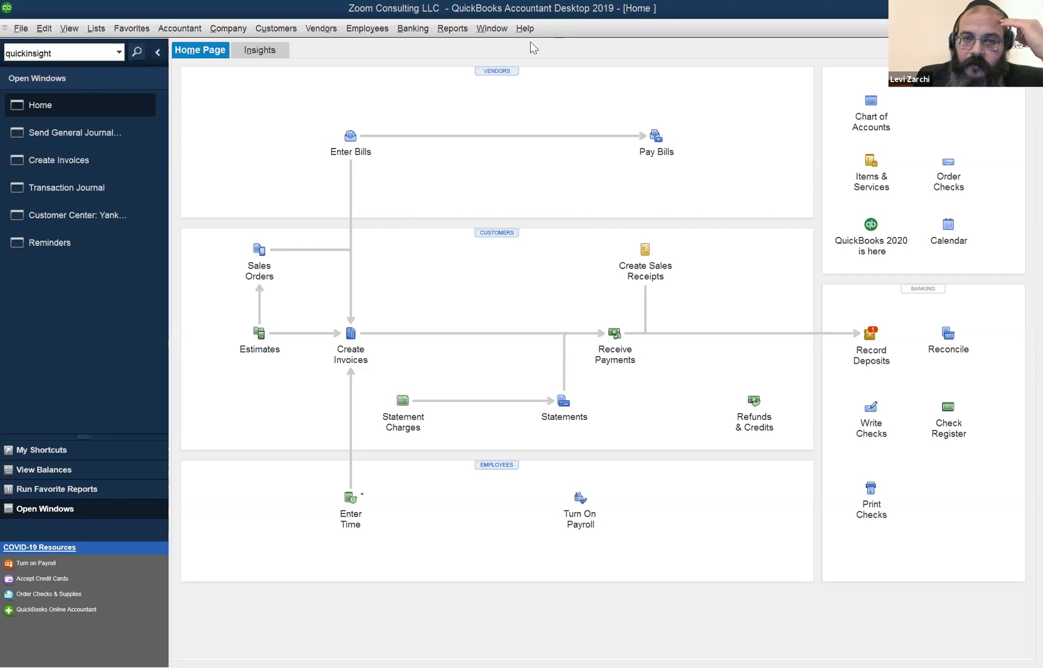
Run the Profit & Loss Standard report for May 1–6, 2020 and switch it to Cash basis.
click(495, 28)
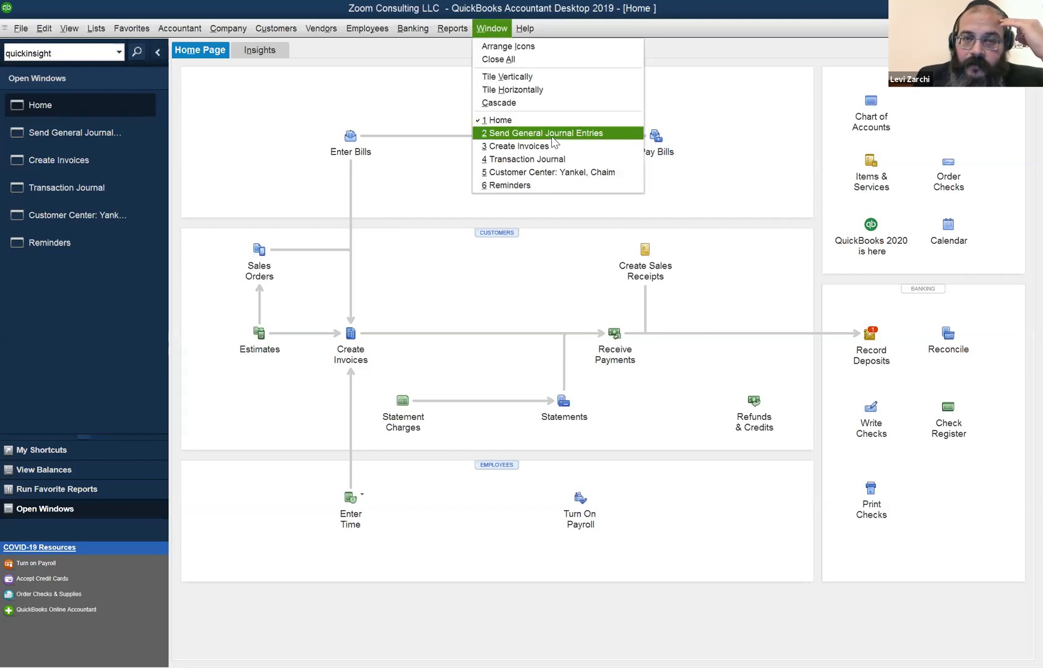
mouse_move(452, 28)
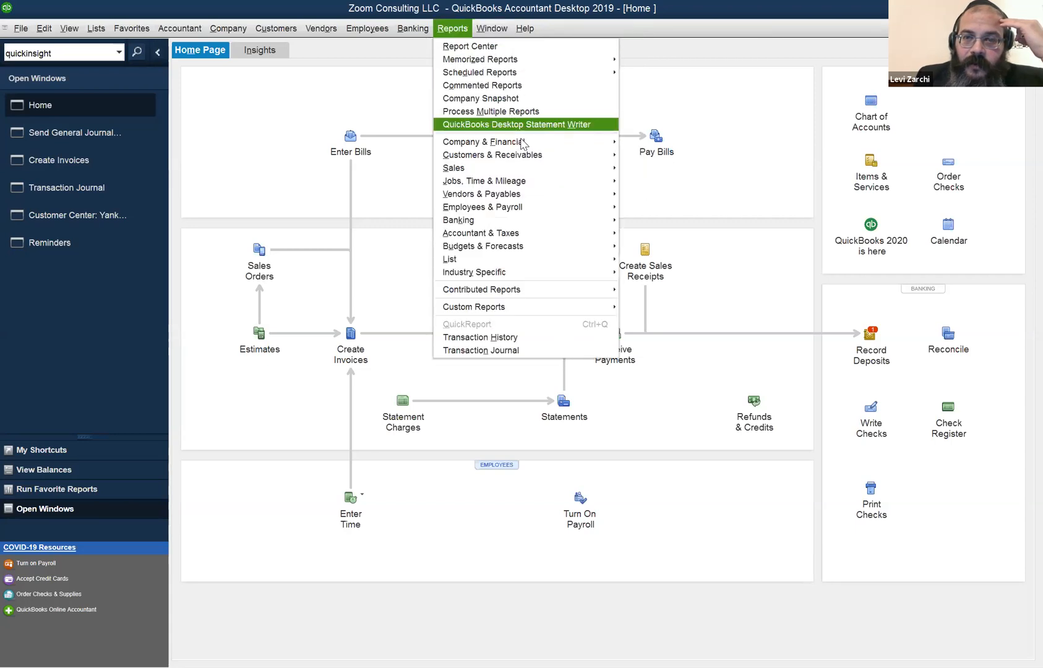
mouse_move(596, 147)
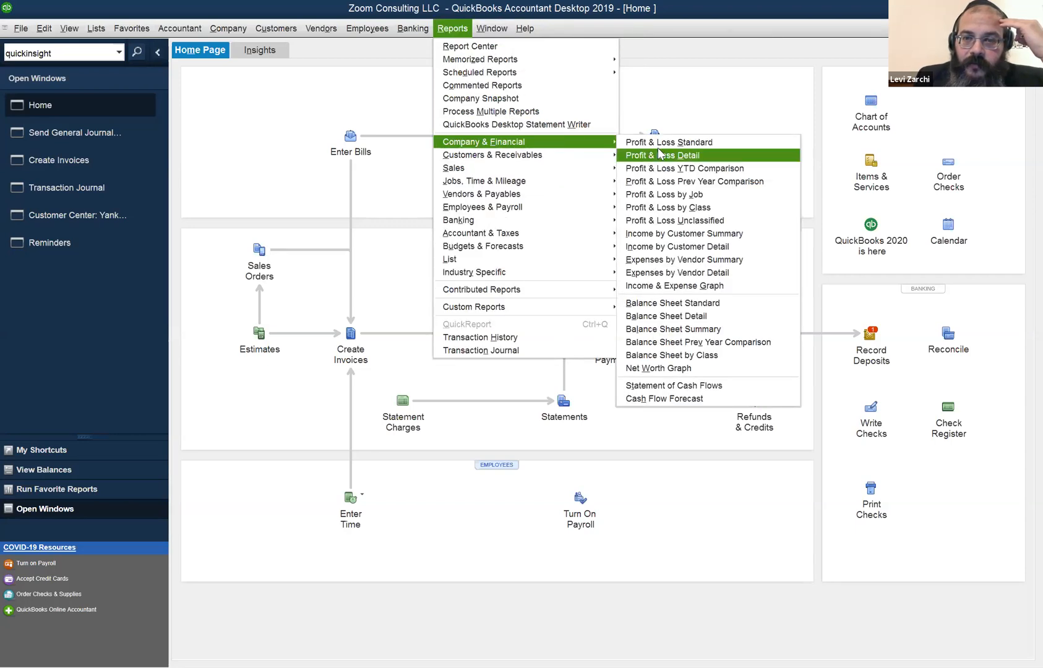
click(663, 146)
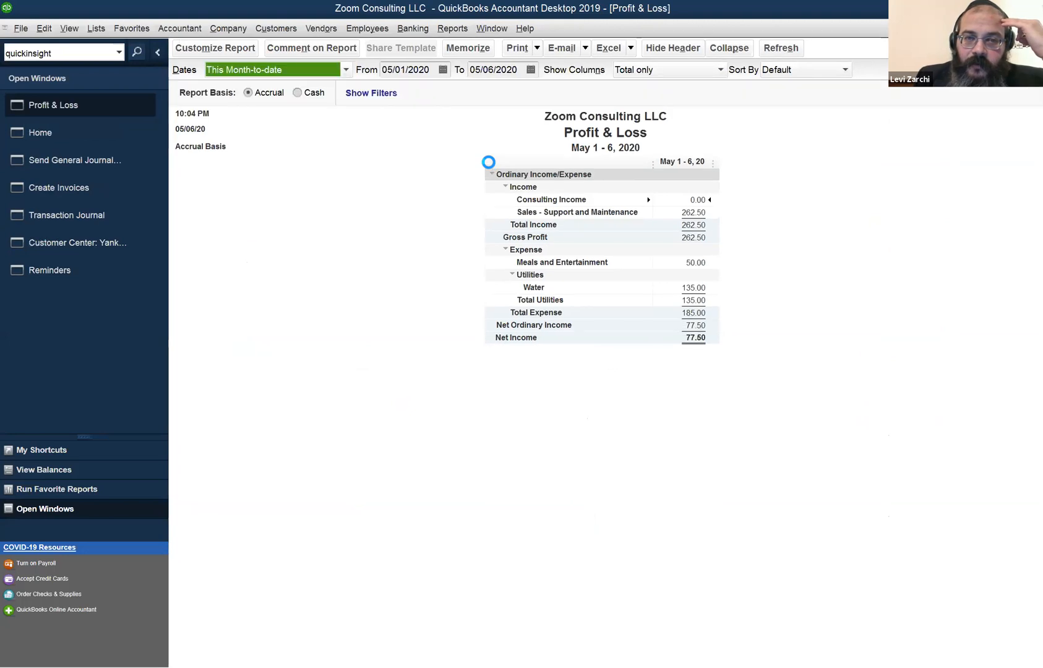
click(298, 93)
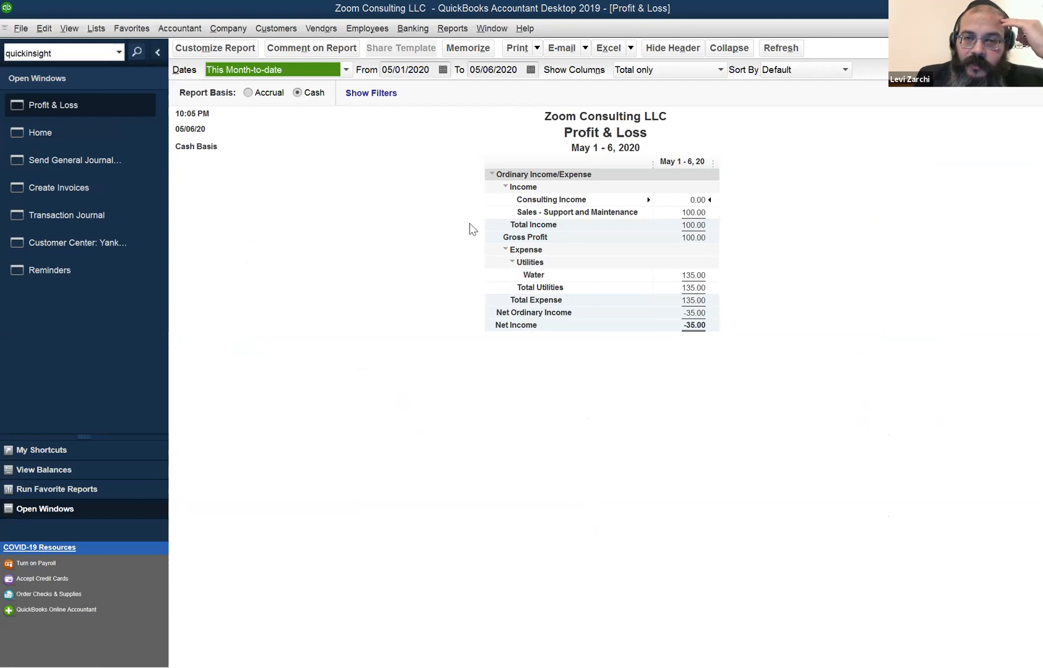
QuickZoom Sales - Support and Maintenance, close the detail, and return to Accrual basis.
click(706, 210)
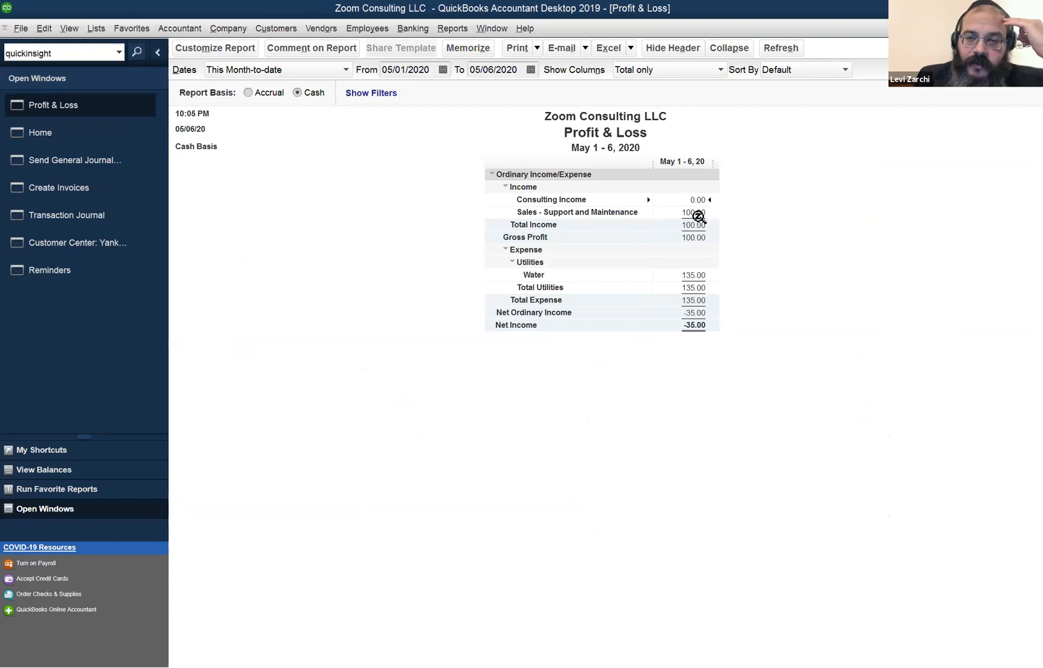
double_click(697, 213)
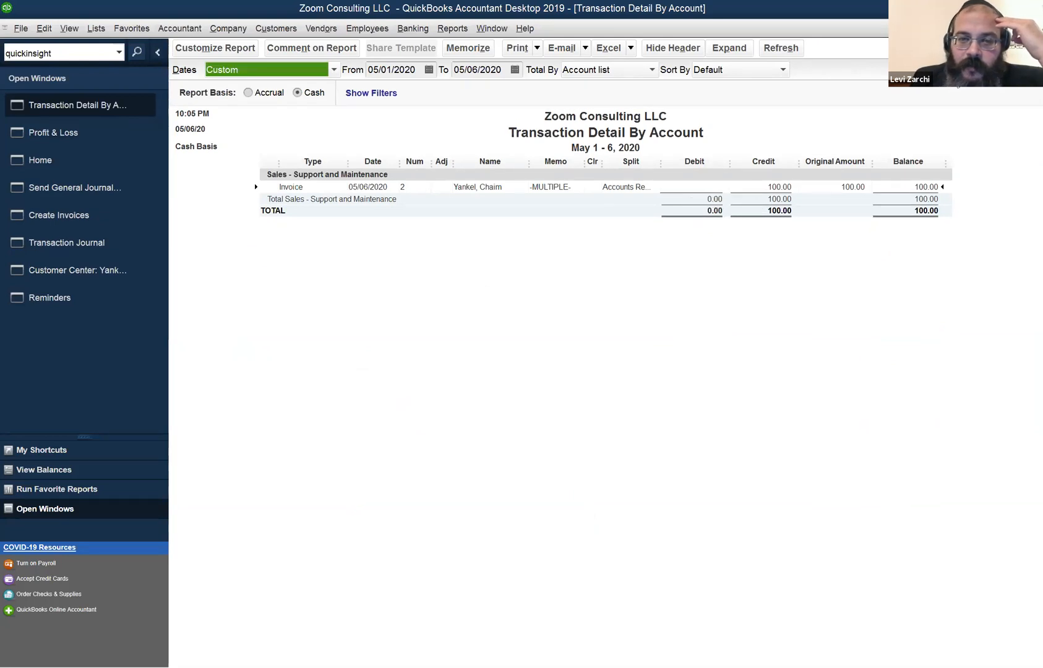
key(Escape)
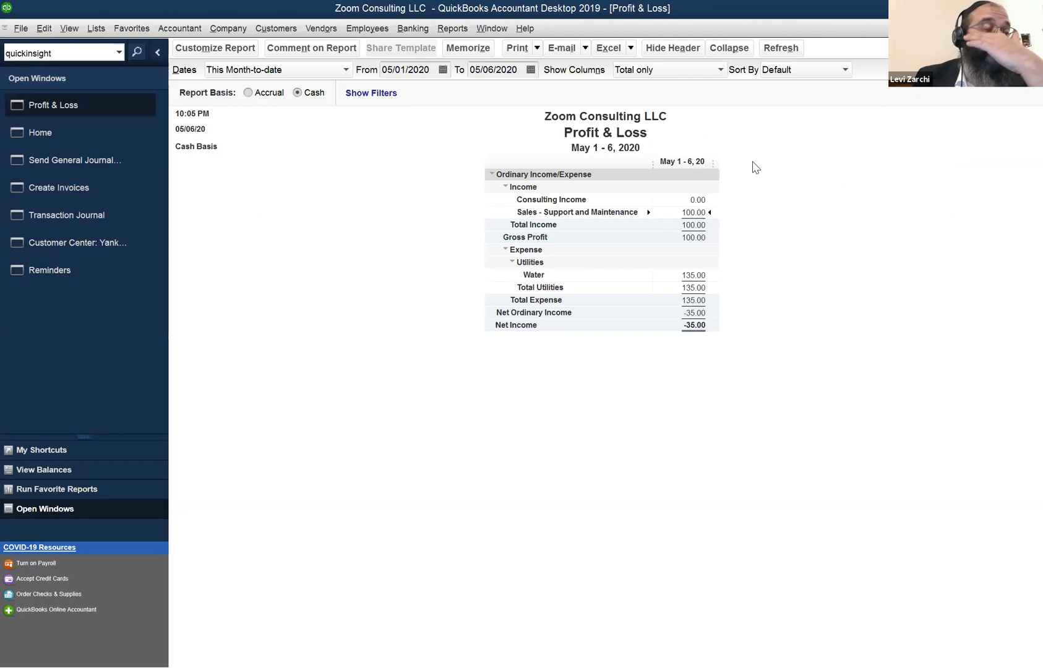
click(248, 92)
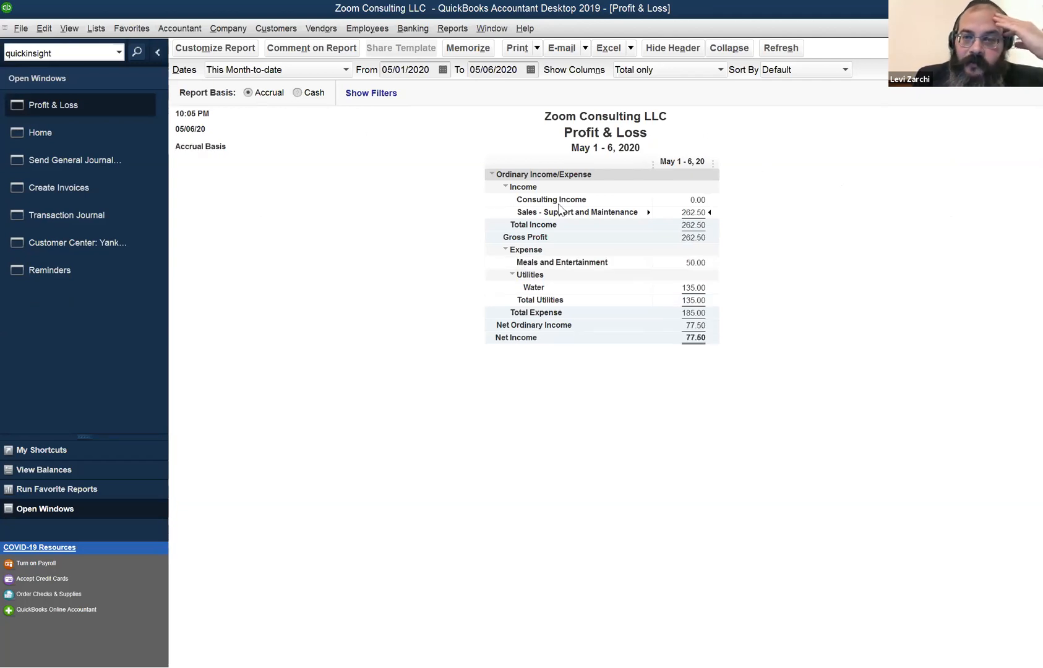